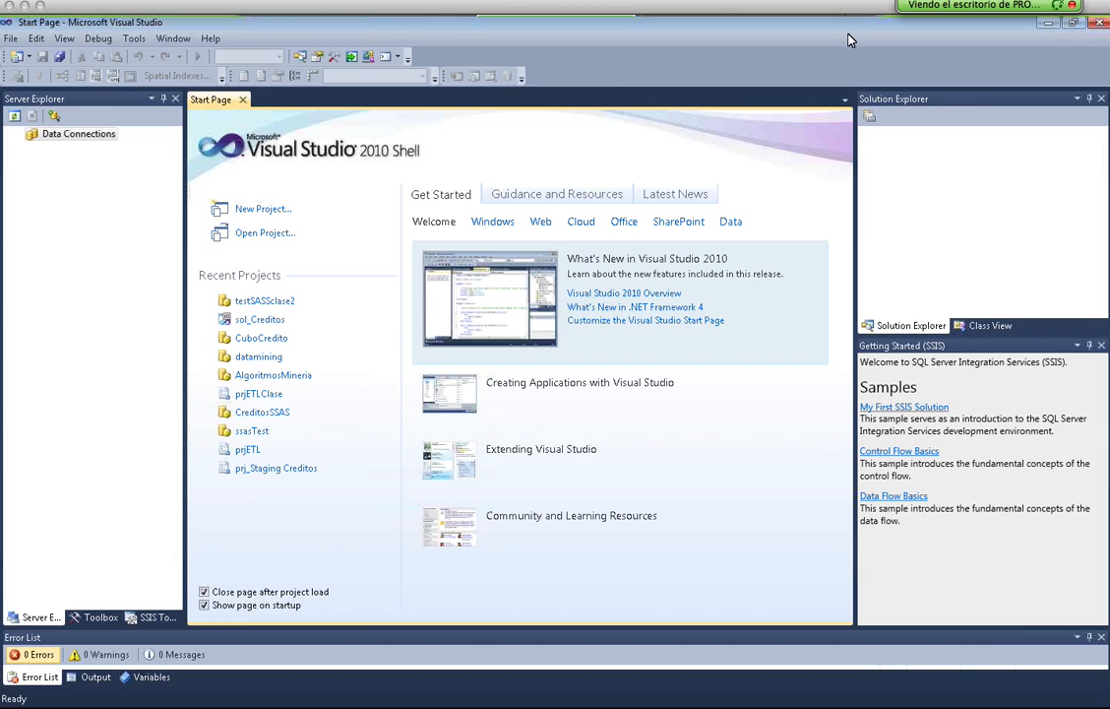
Create an Analysis Services Multidimensional and Data Mining project named clase2MD in C:\Promidat\
click(253, 209)
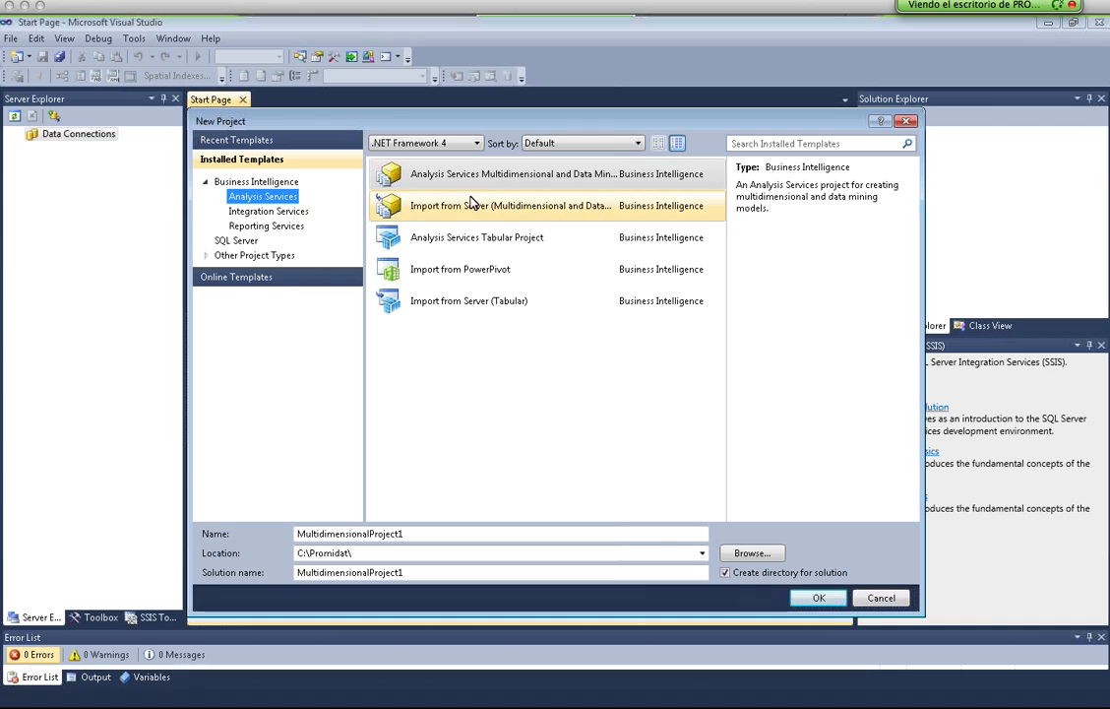
click(441, 534)
double_click(441, 533)
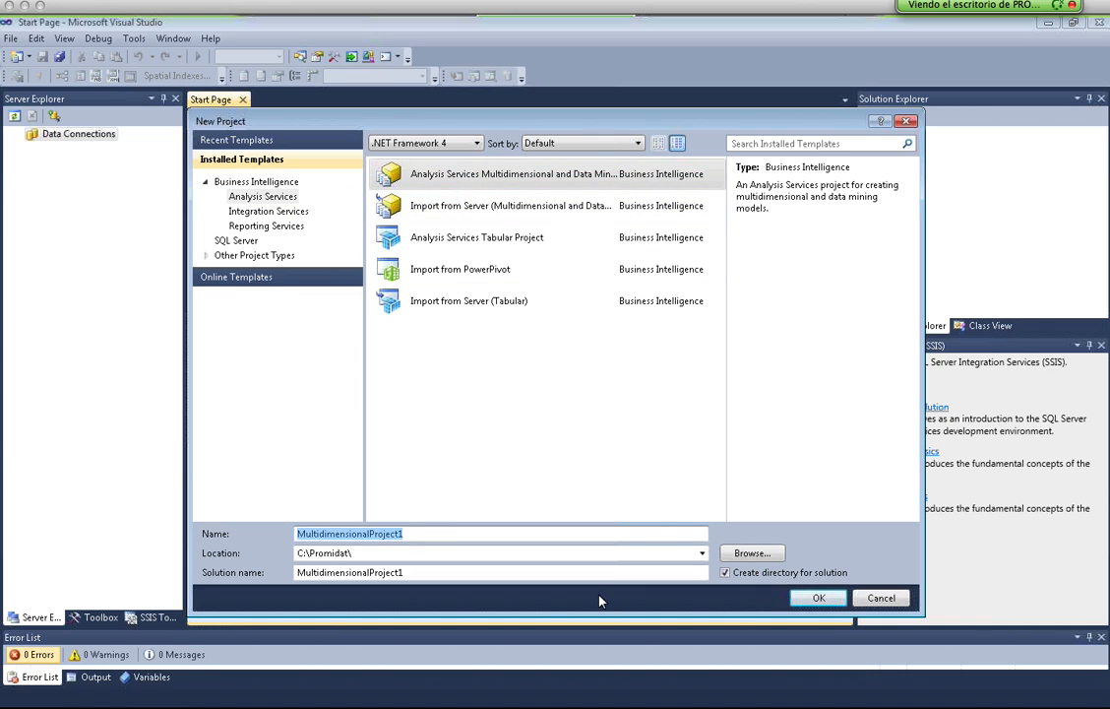
text(cl)
key(BackSpace)
text(lase)
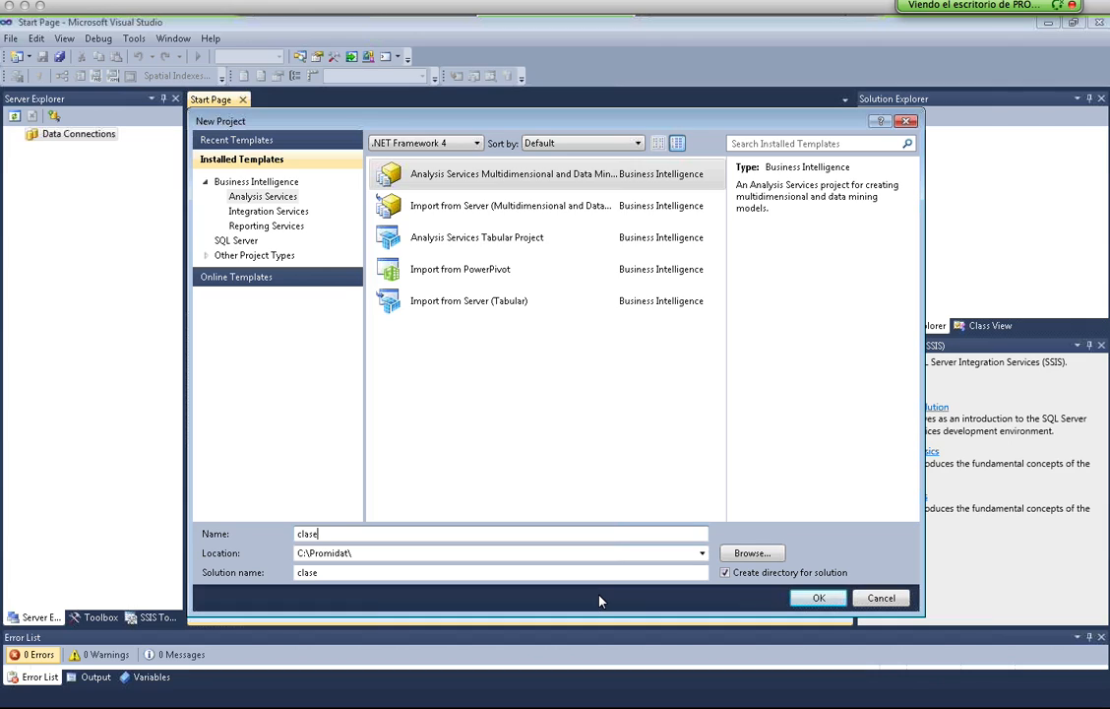
text(2MD)
drag(439, 533, 298, 533)
click(401, 537)
click(823, 601)
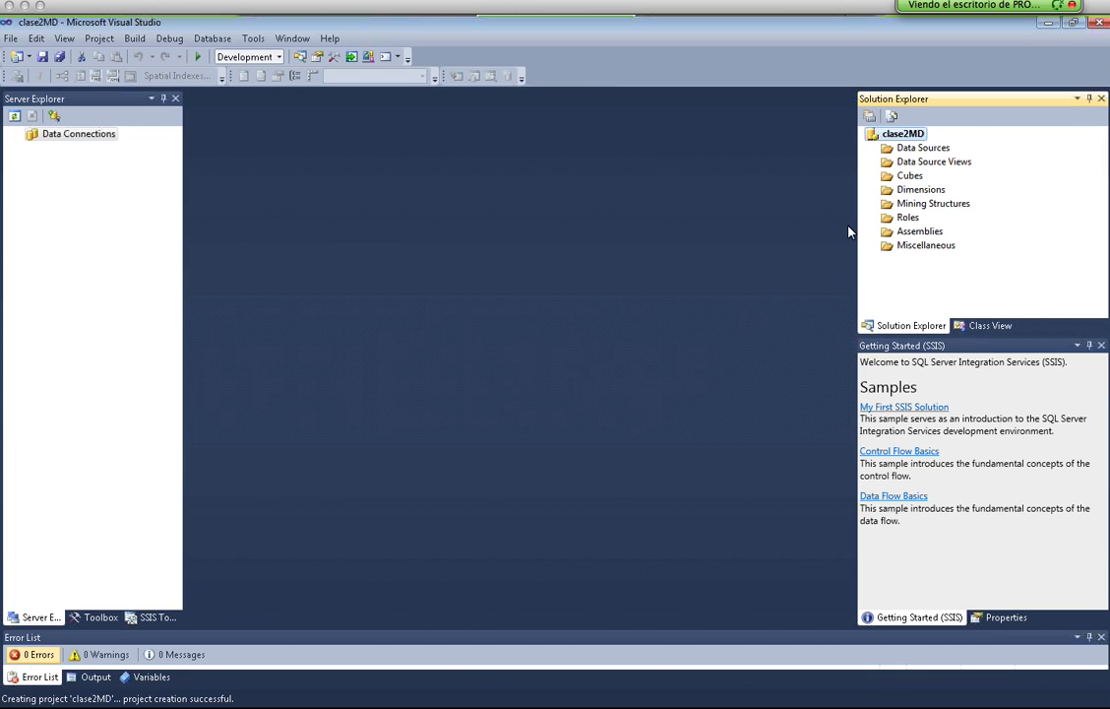
Start a new data source in the clase2MD project and proceed to defining its connection
click(923, 149)
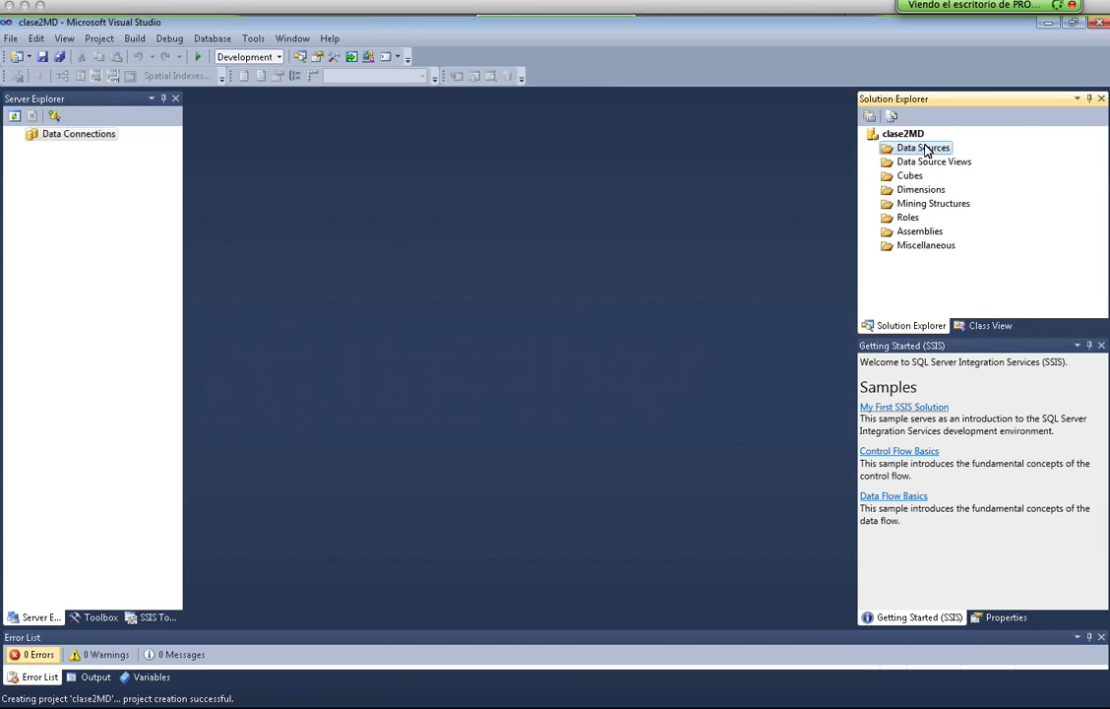
right_click(927, 153)
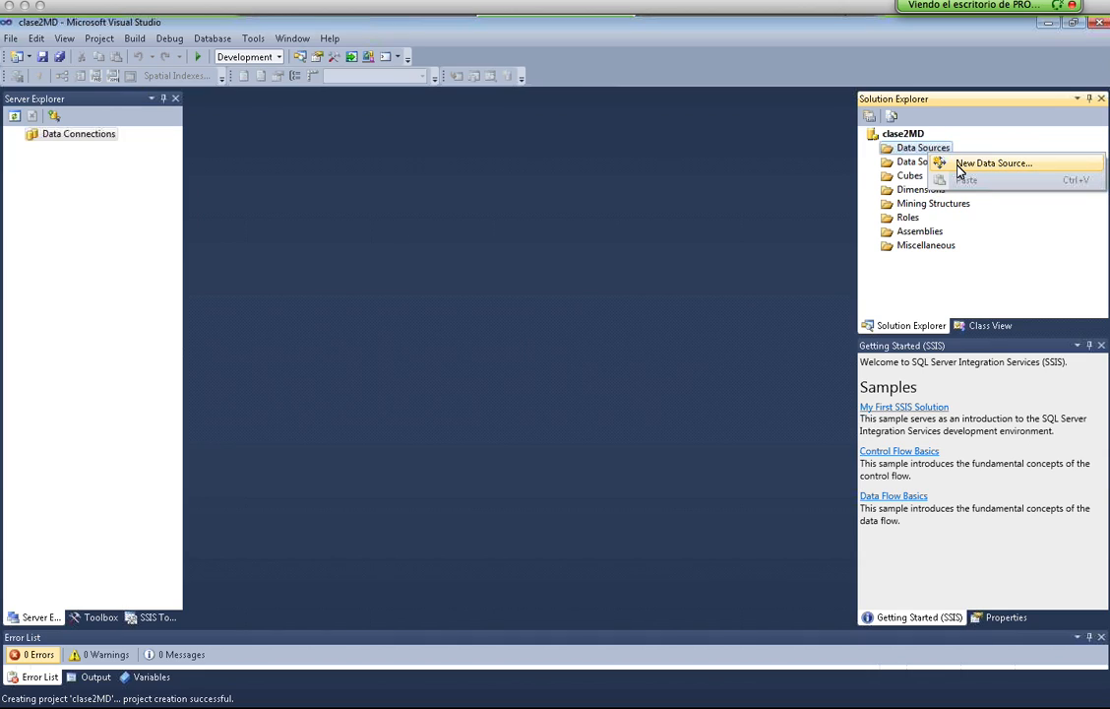
click(891, 151)
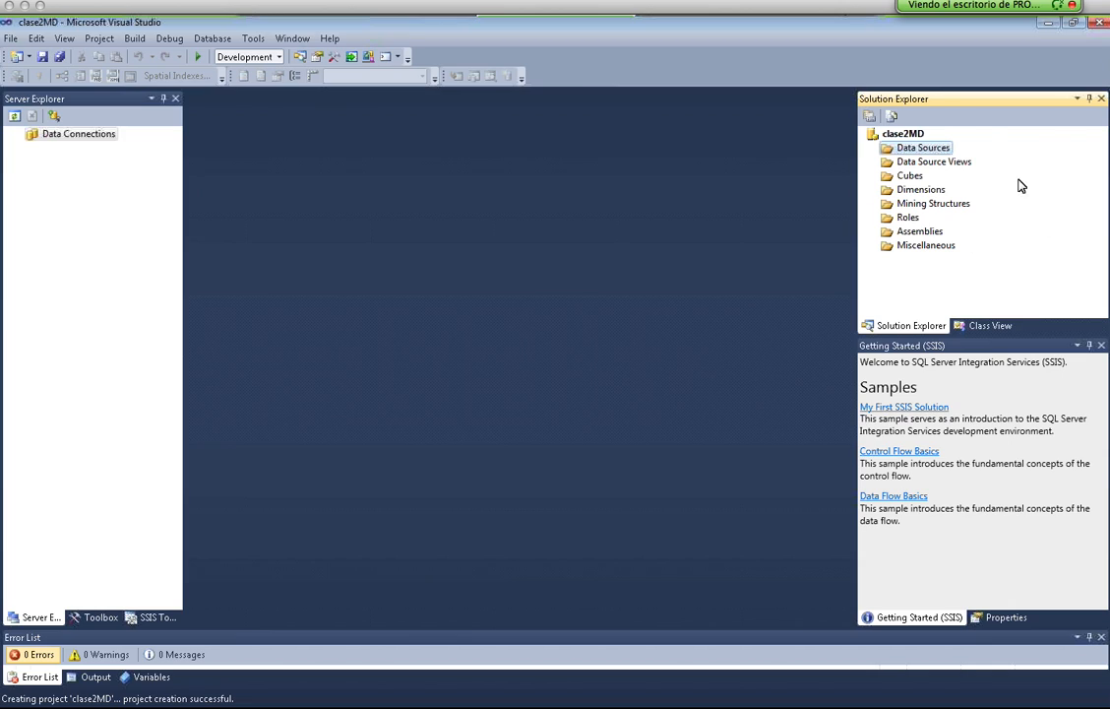
right_click(924, 151)
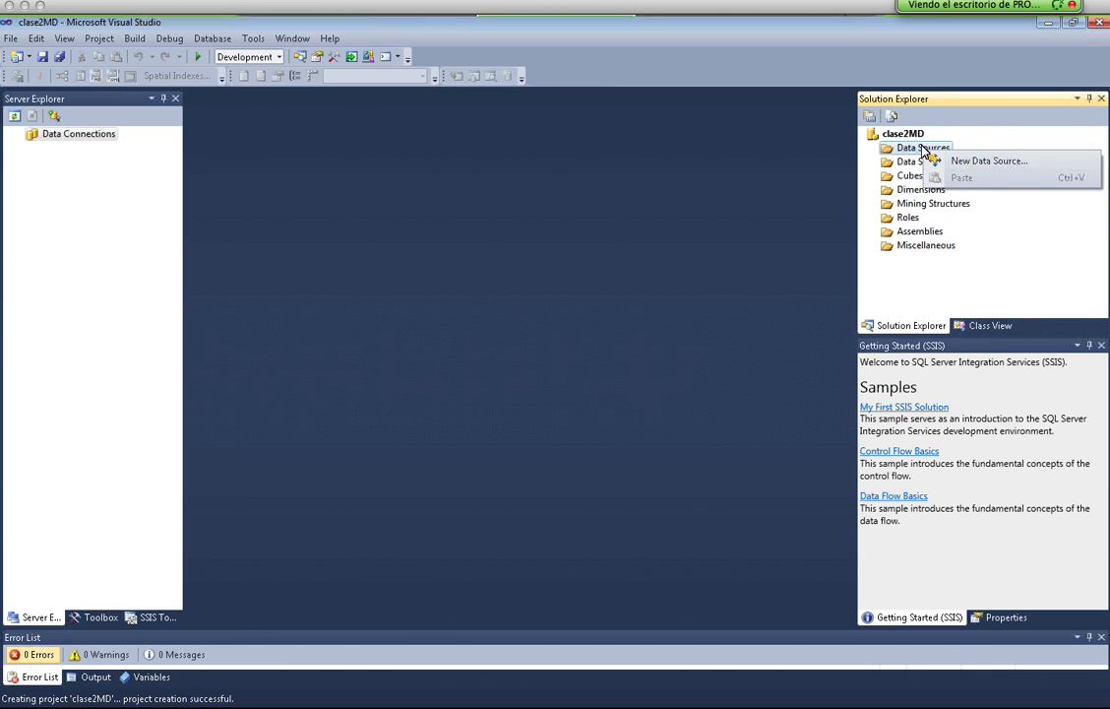
click(964, 166)
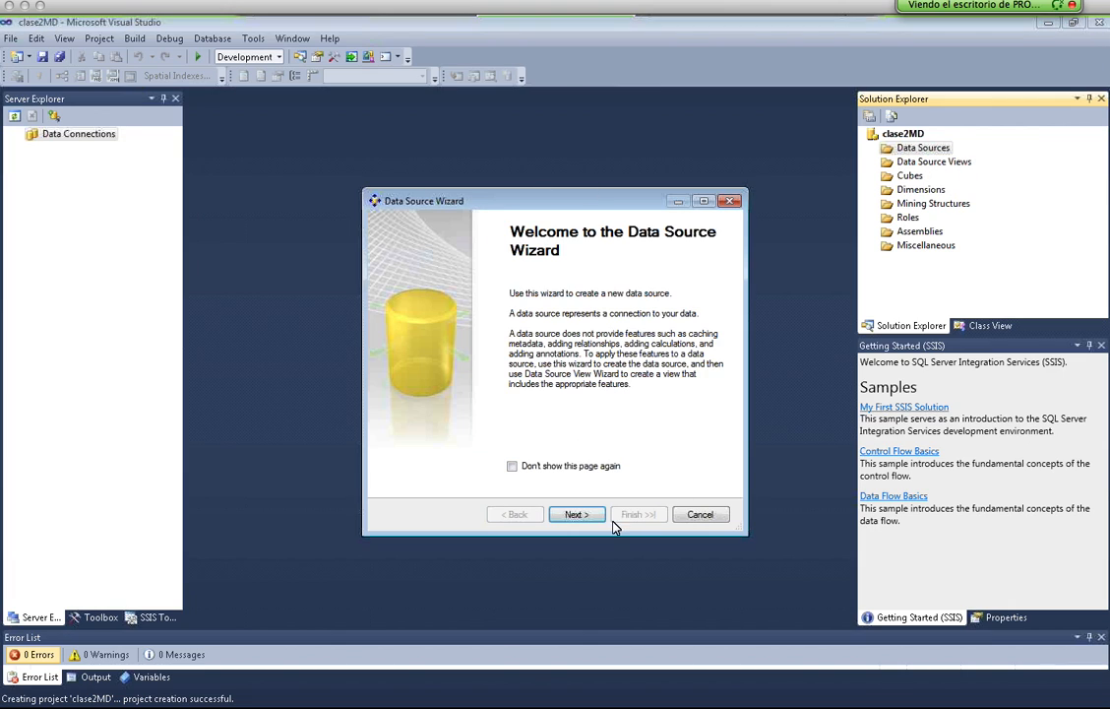
click(577, 515)
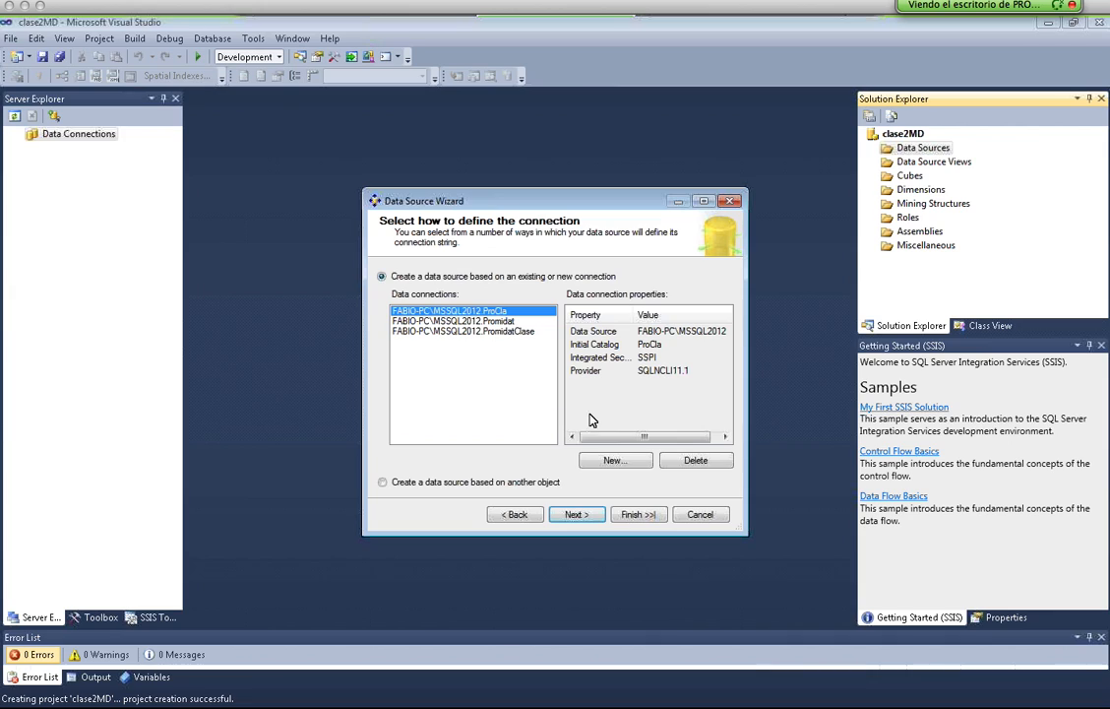
Examine the properties of the existing ProCla, Promidat and PromidatClase data connections
click(489, 322)
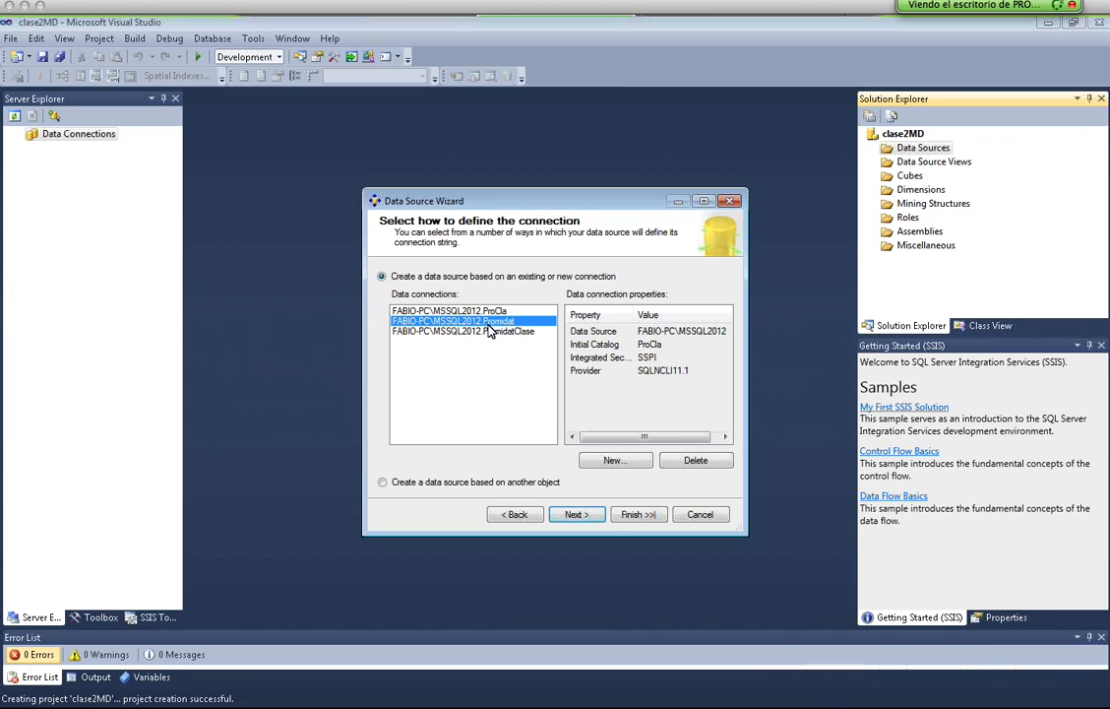
click(488, 331)
click(489, 311)
click(486, 321)
click(488, 330)
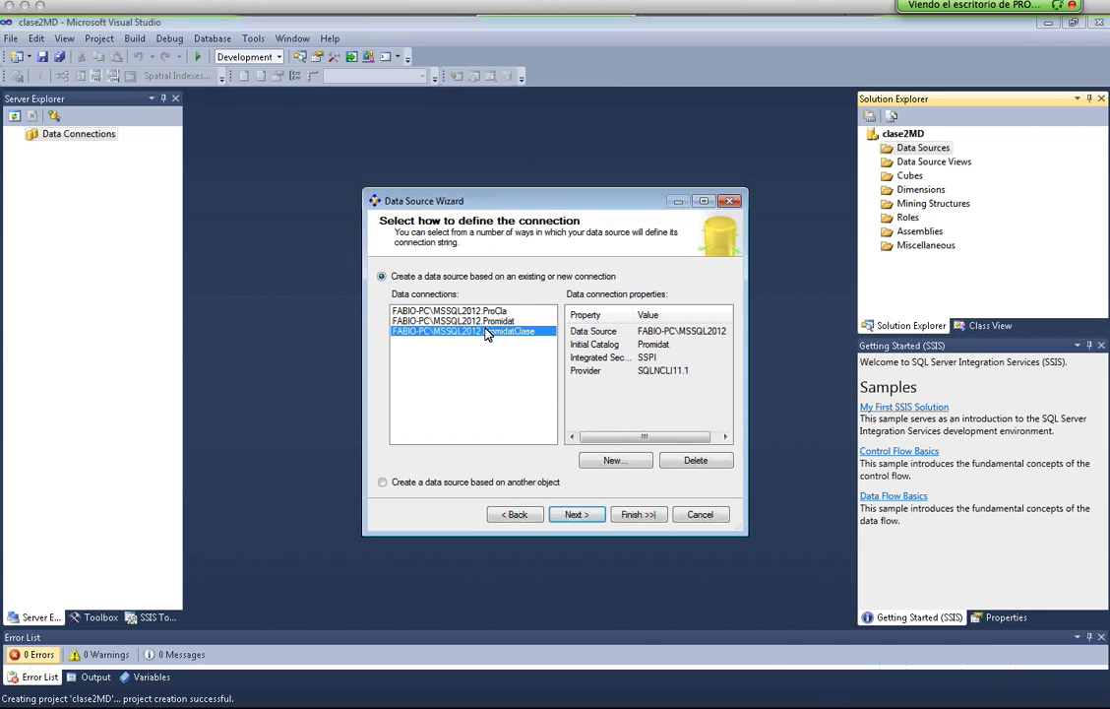
click(489, 311)
click(491, 321)
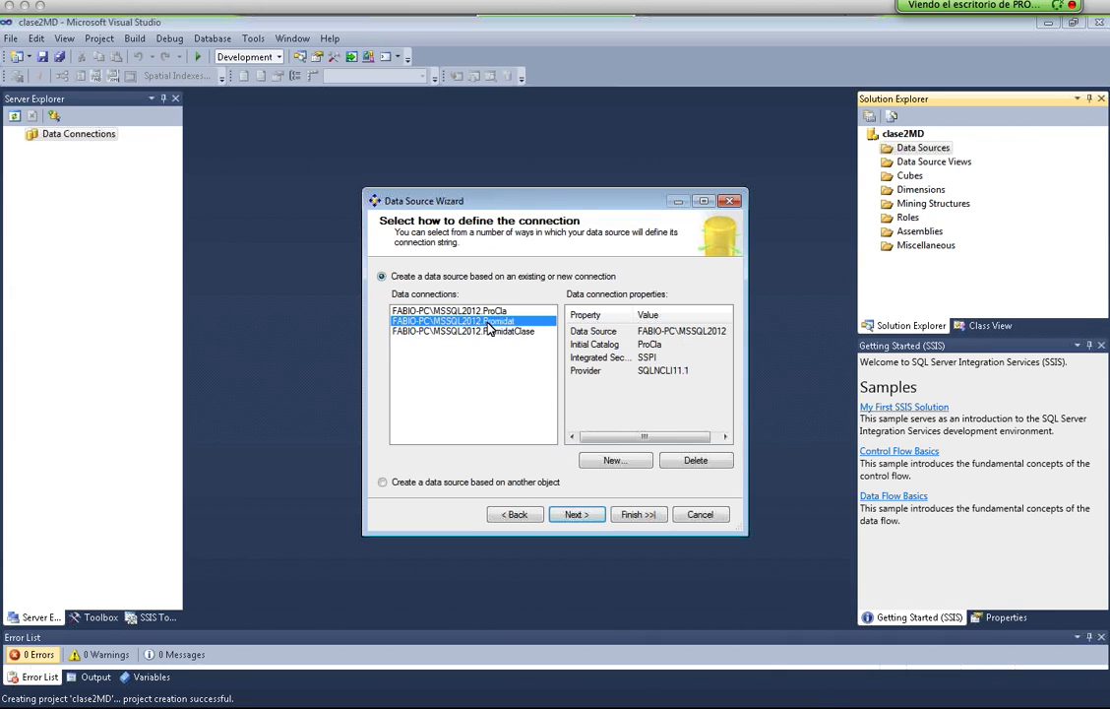
Create a new data connection to the Promidat database, entering the PC's name without an instance as the server, and test it
click(615, 461)
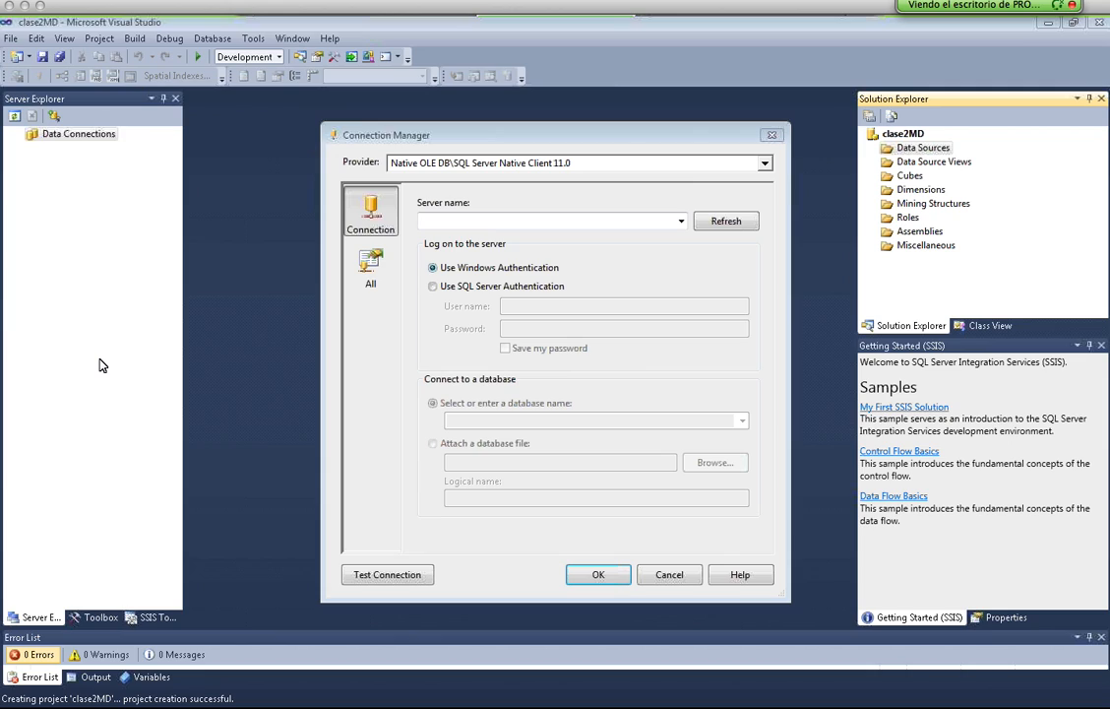
click(443, 221)
text(FABIO-PC)
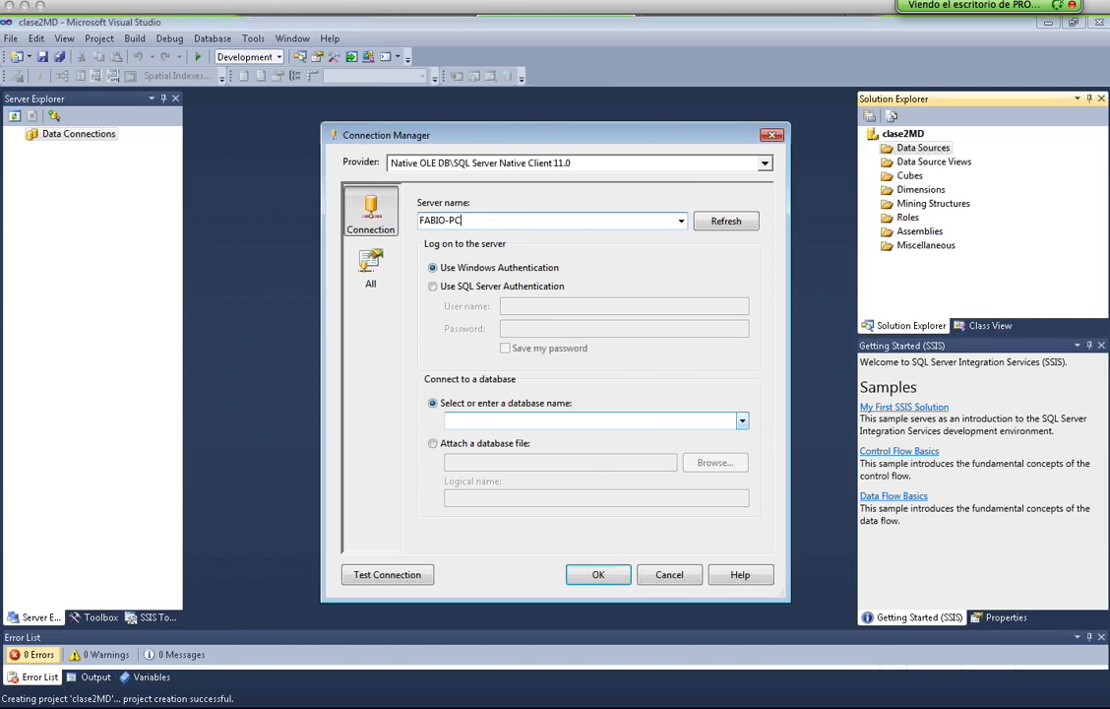
click(742, 420)
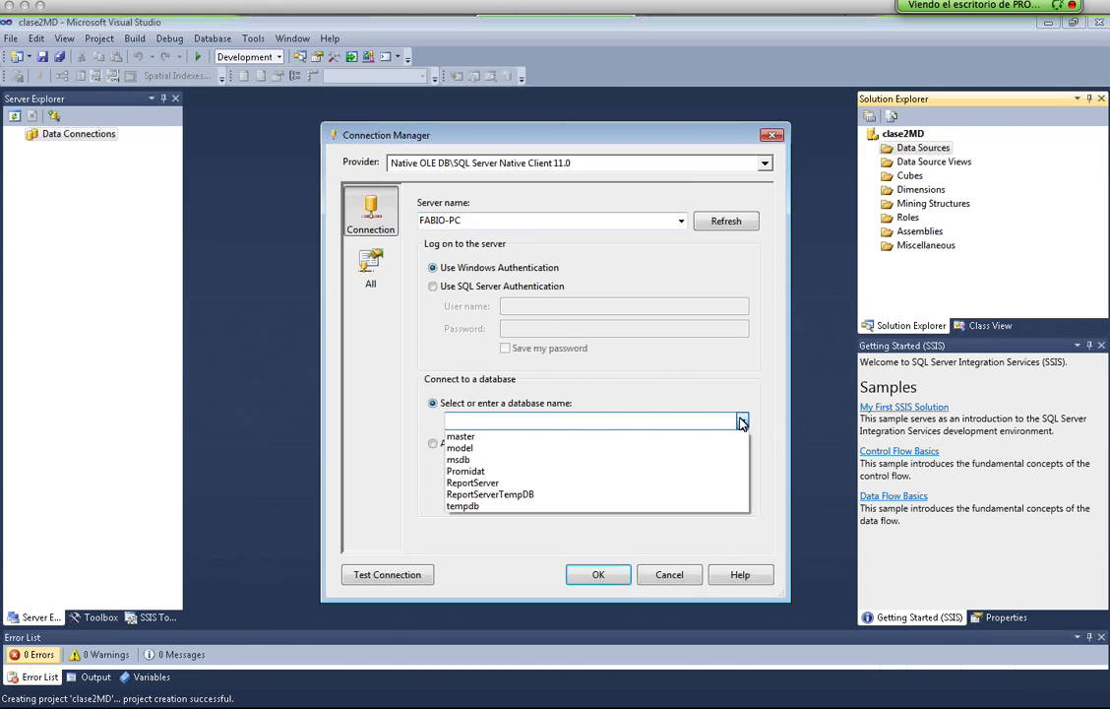
click(512, 470)
click(396, 581)
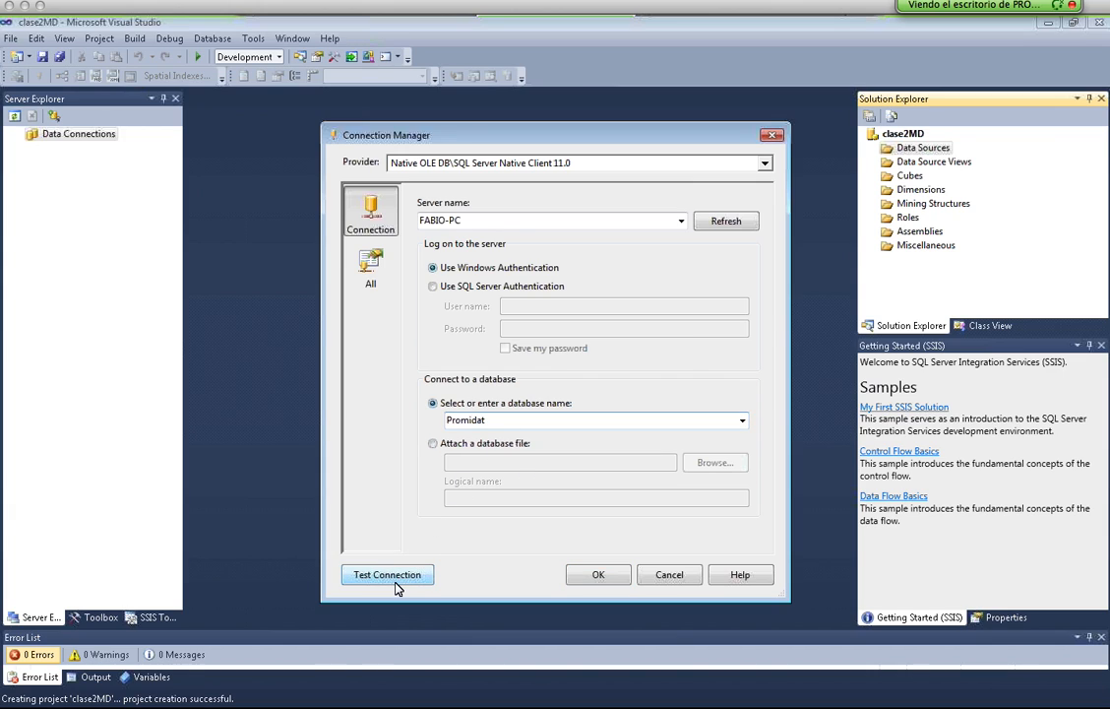
click(797, 389)
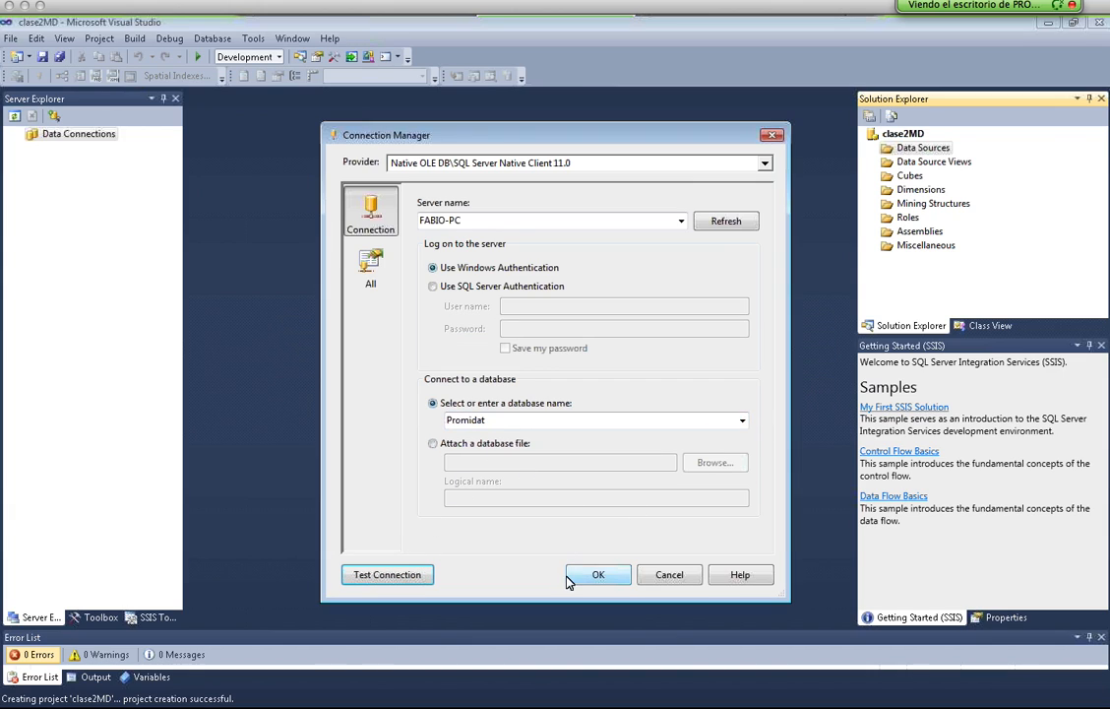
click(594, 575)
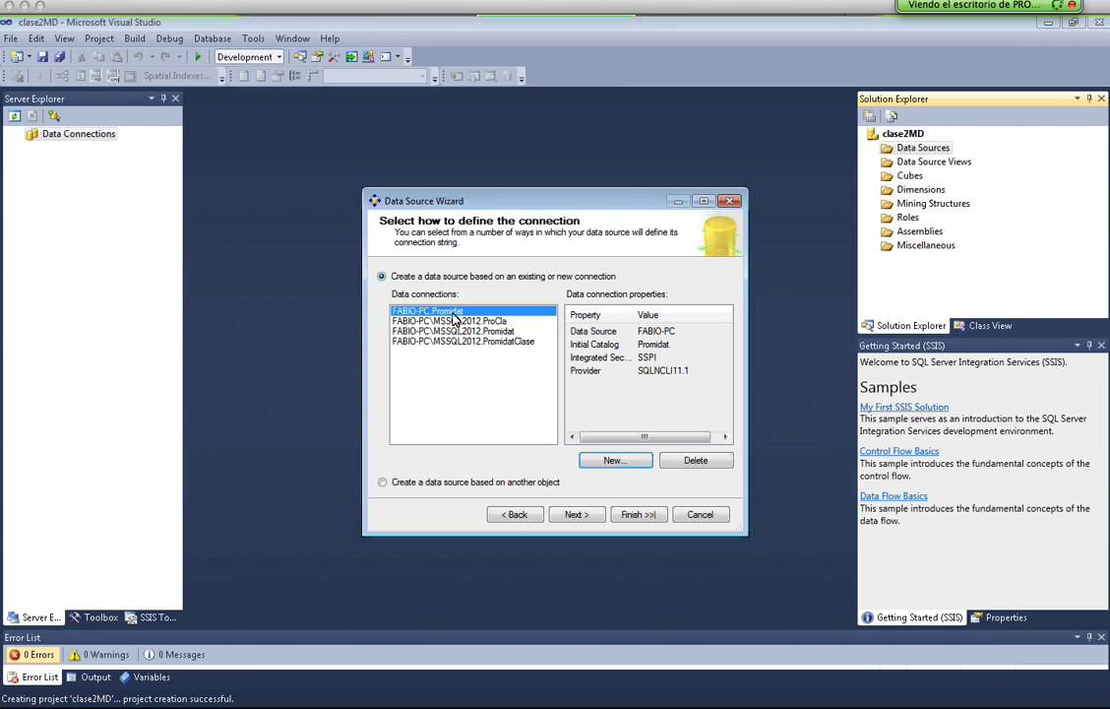
Set the data source to impersonate the service account and finish it with the name Promidat_DS
click(577, 514)
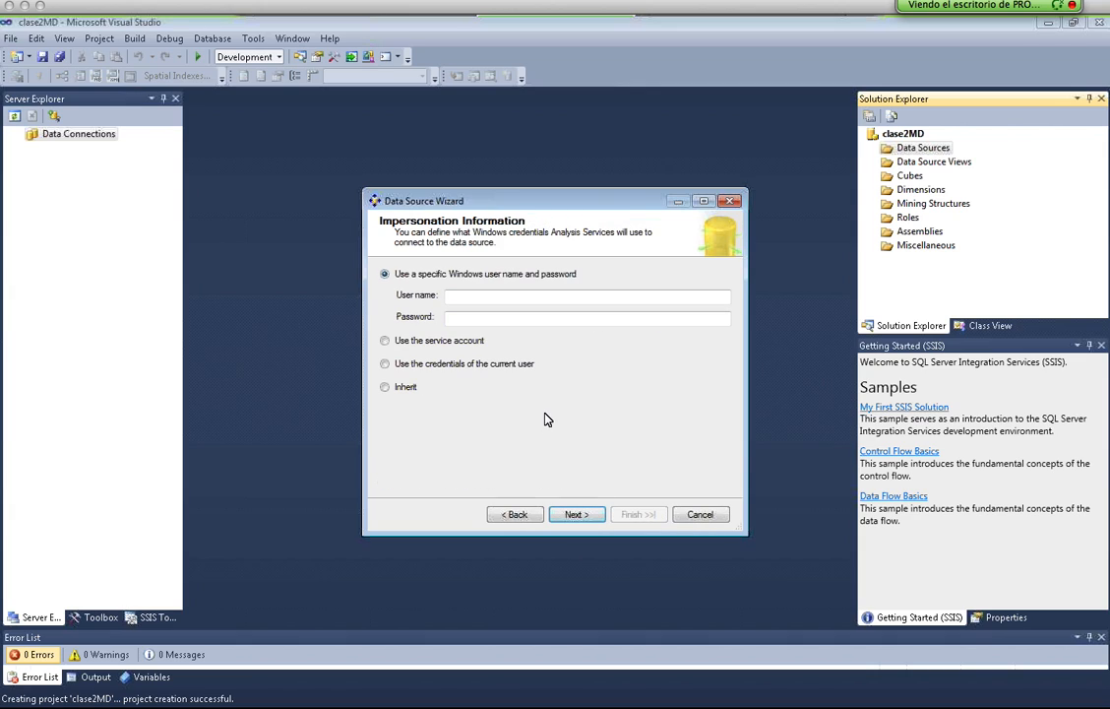
click(439, 340)
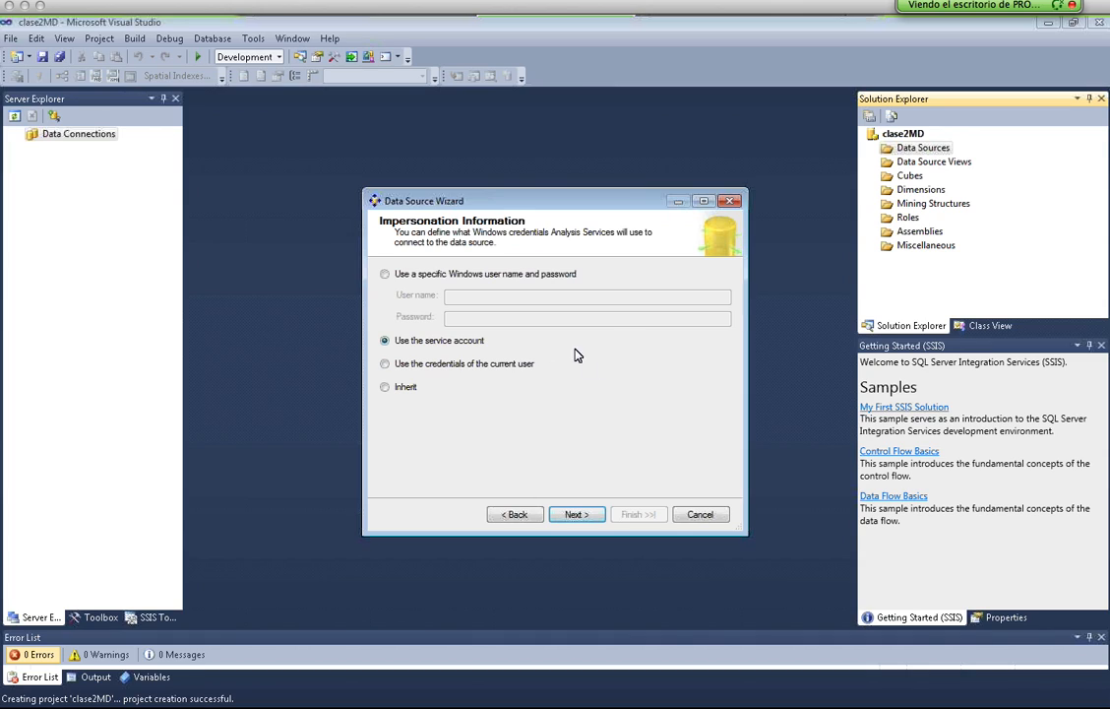
click(580, 515)
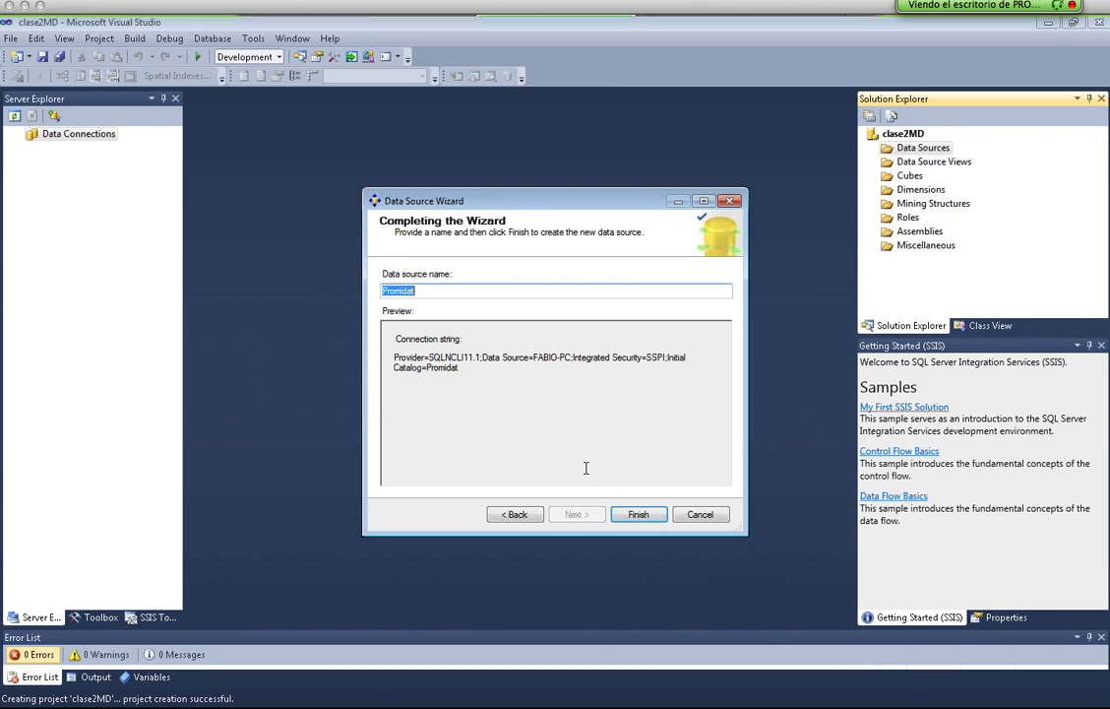
click(437, 292)
text(_DS)
click(640, 517)
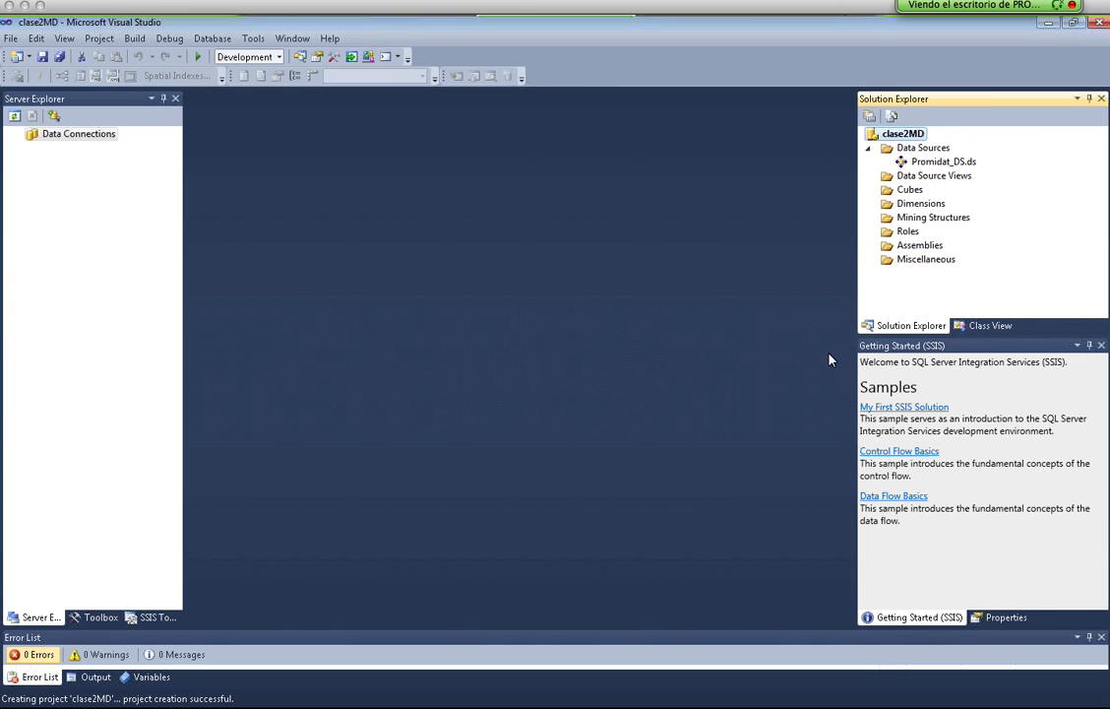
Start a new data source view based on the Promidat_DS data source and proceed to its table selection
click(936, 164)
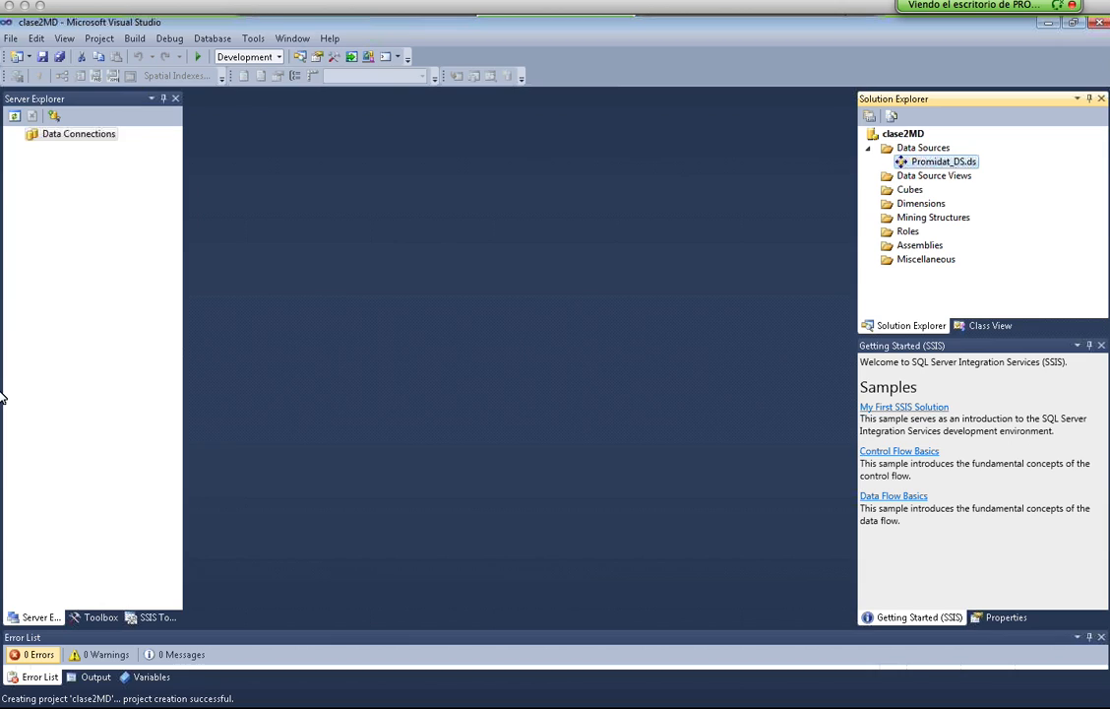
click(935, 176)
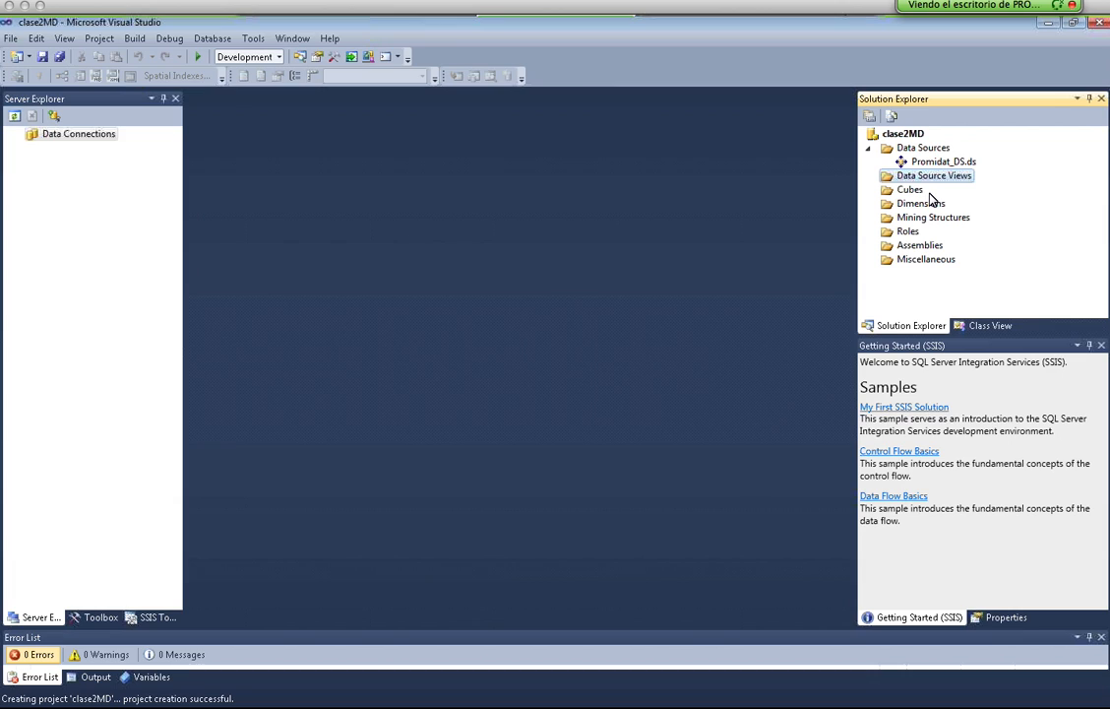
right_click(933, 173)
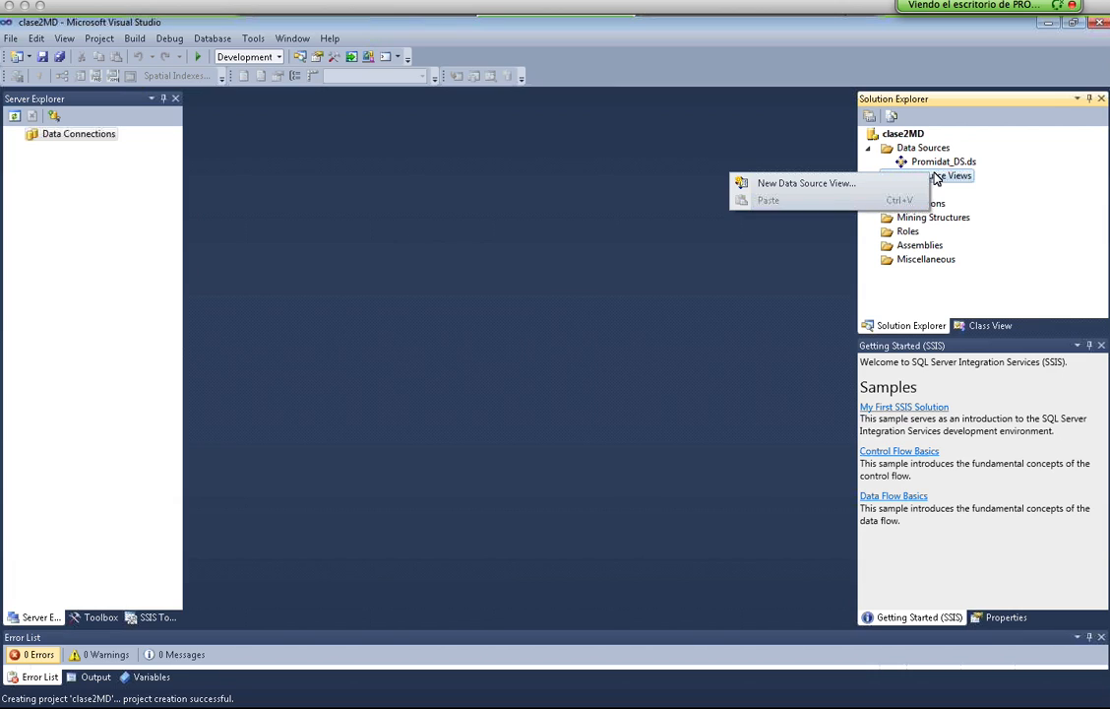
click(878, 184)
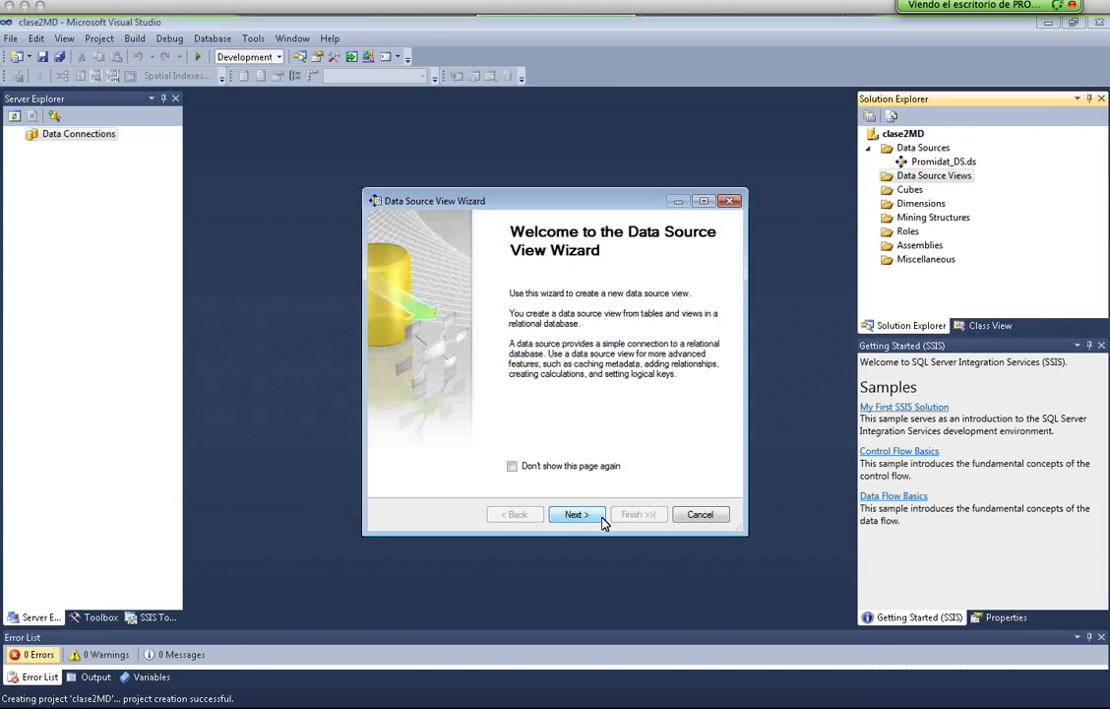
click(510, 516)
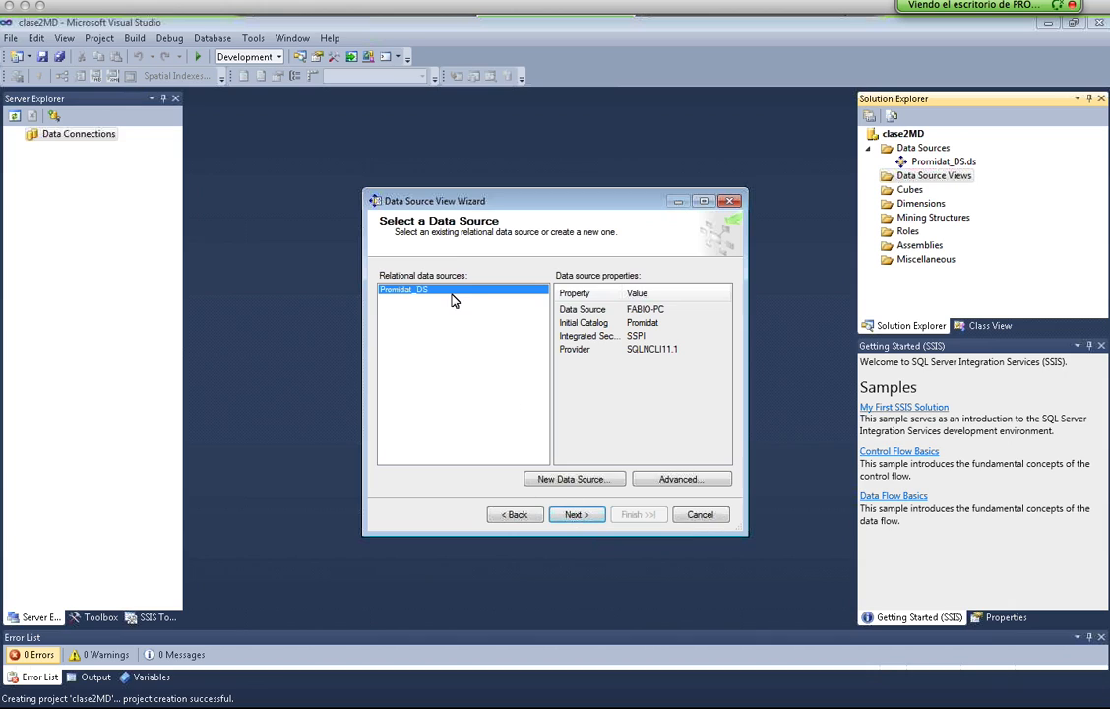
click(577, 516)
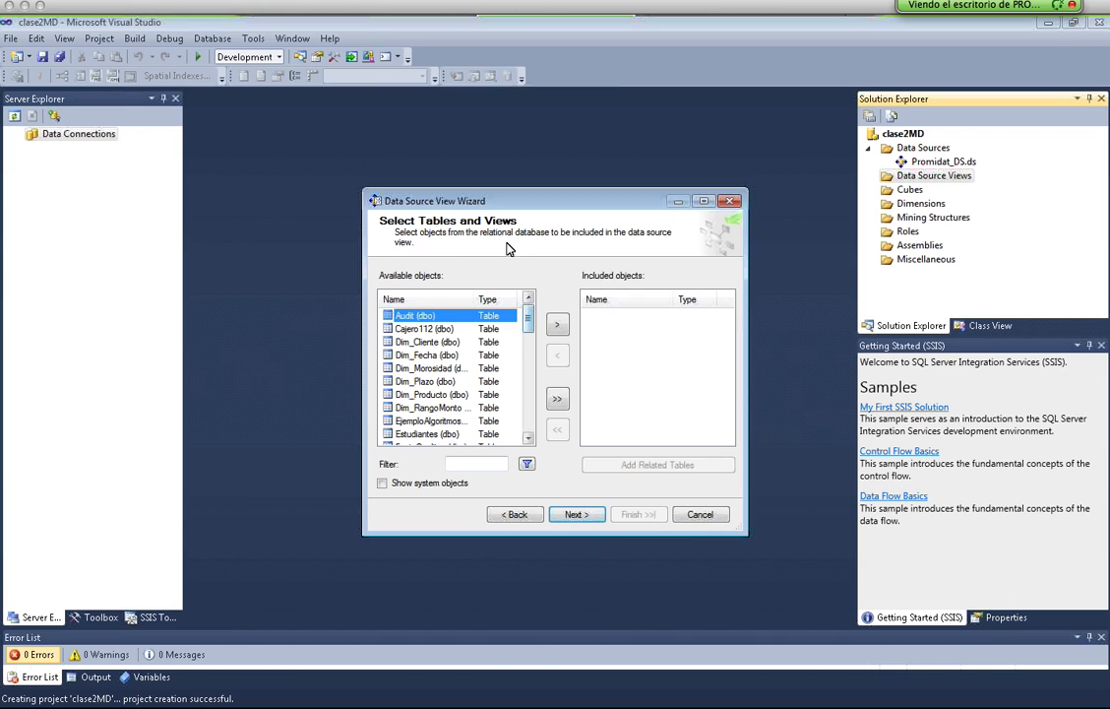
Widen the wizard window and add the iris table to the included objects of the data source view
drag(489, 206, 412, 180)
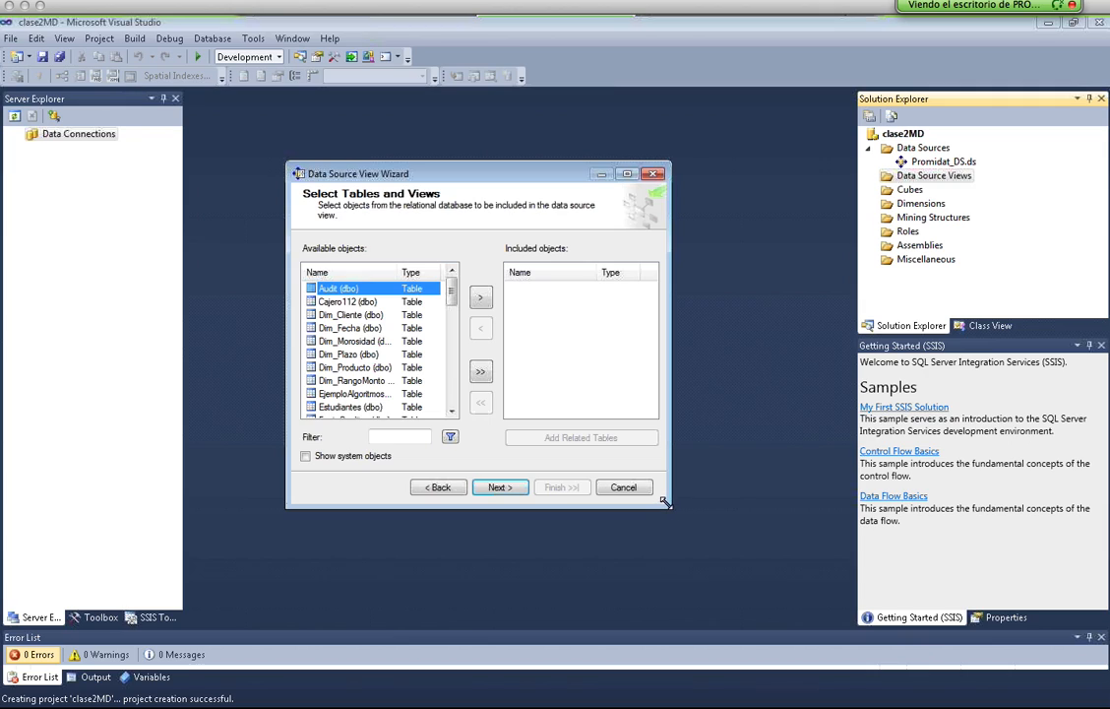
drag(671, 508, 741, 507)
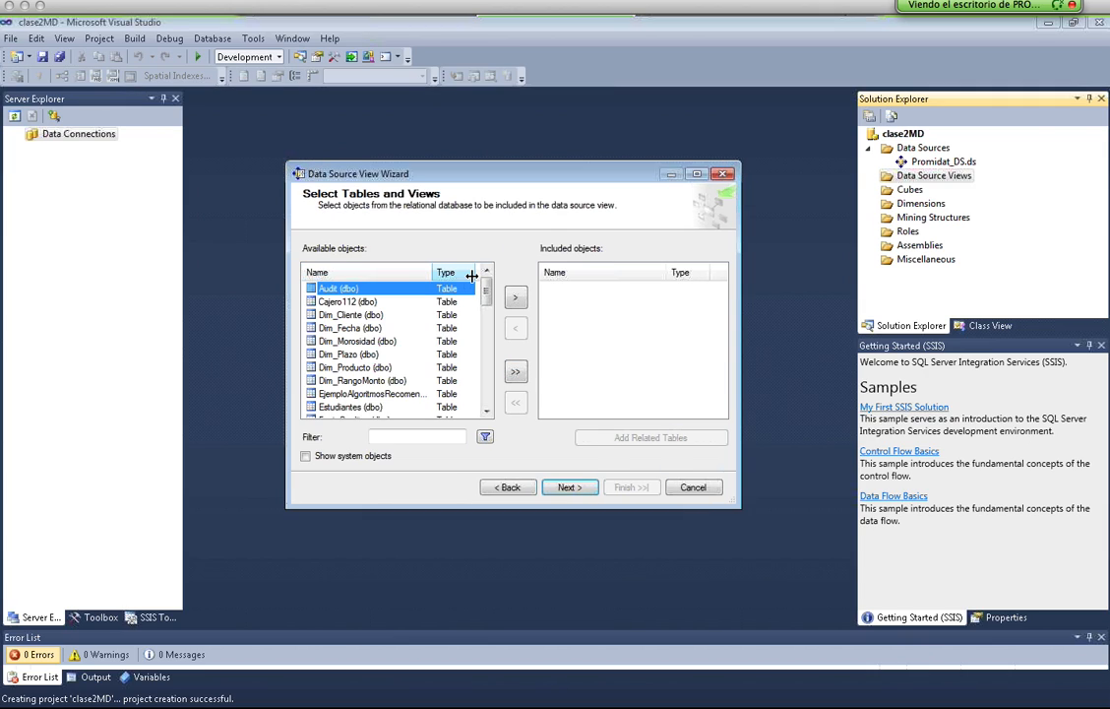
drag(490, 292, 492, 283)
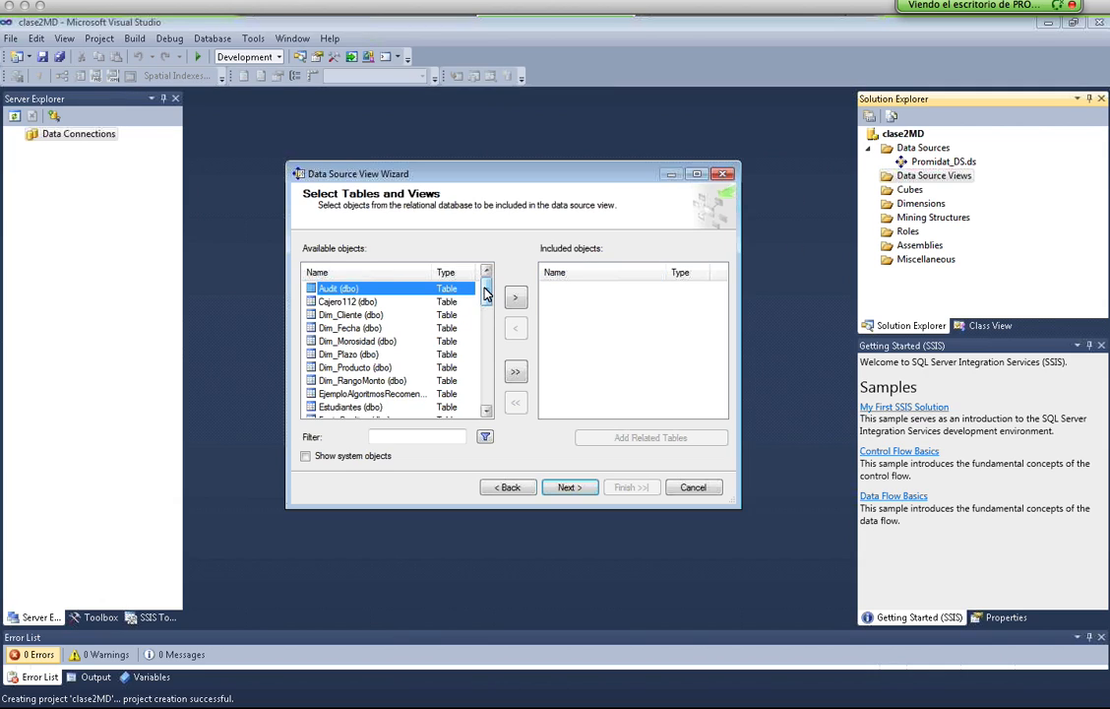
drag(485, 291, 486, 317)
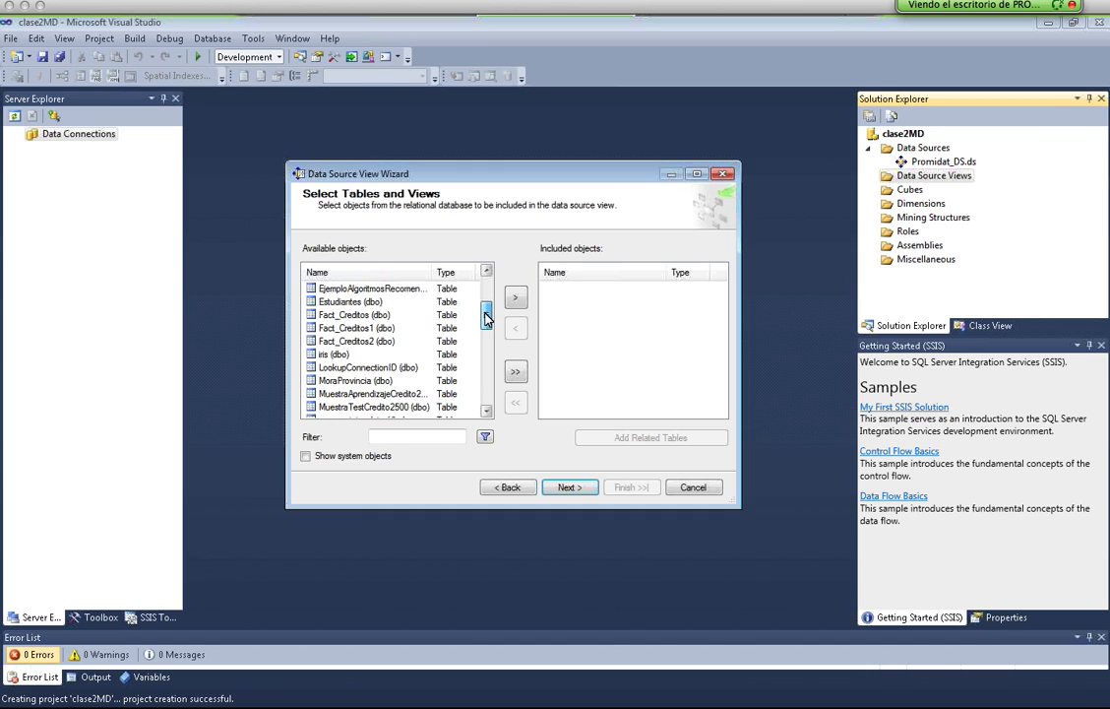
drag(485, 317, 485, 325)
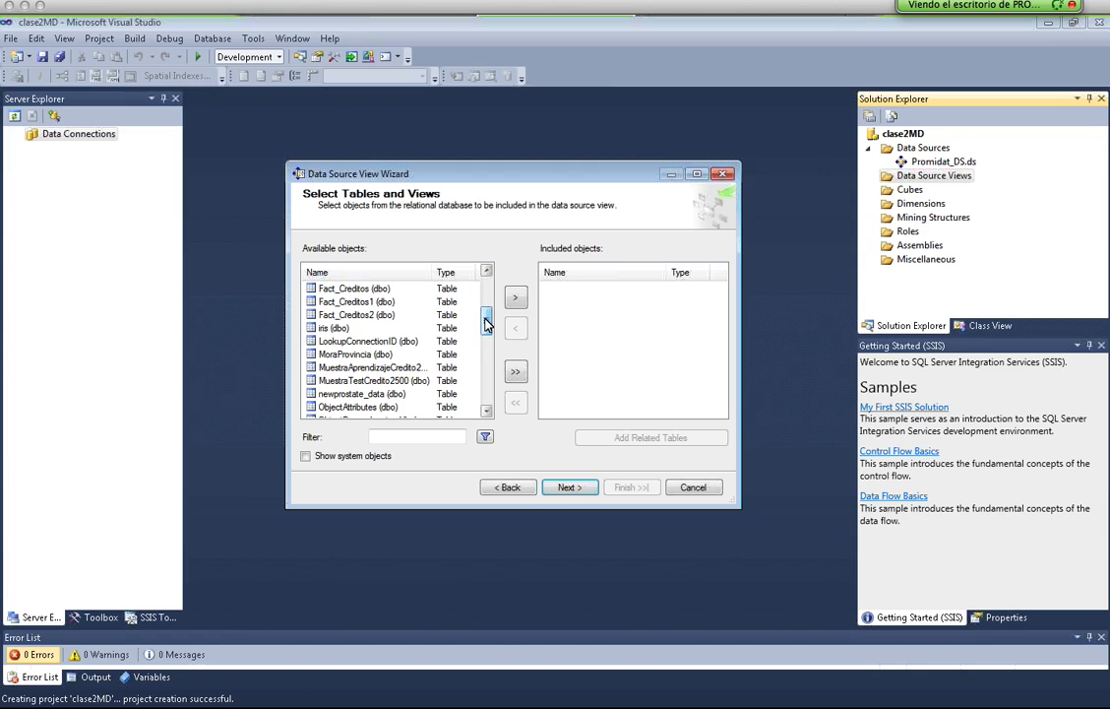
click(349, 331)
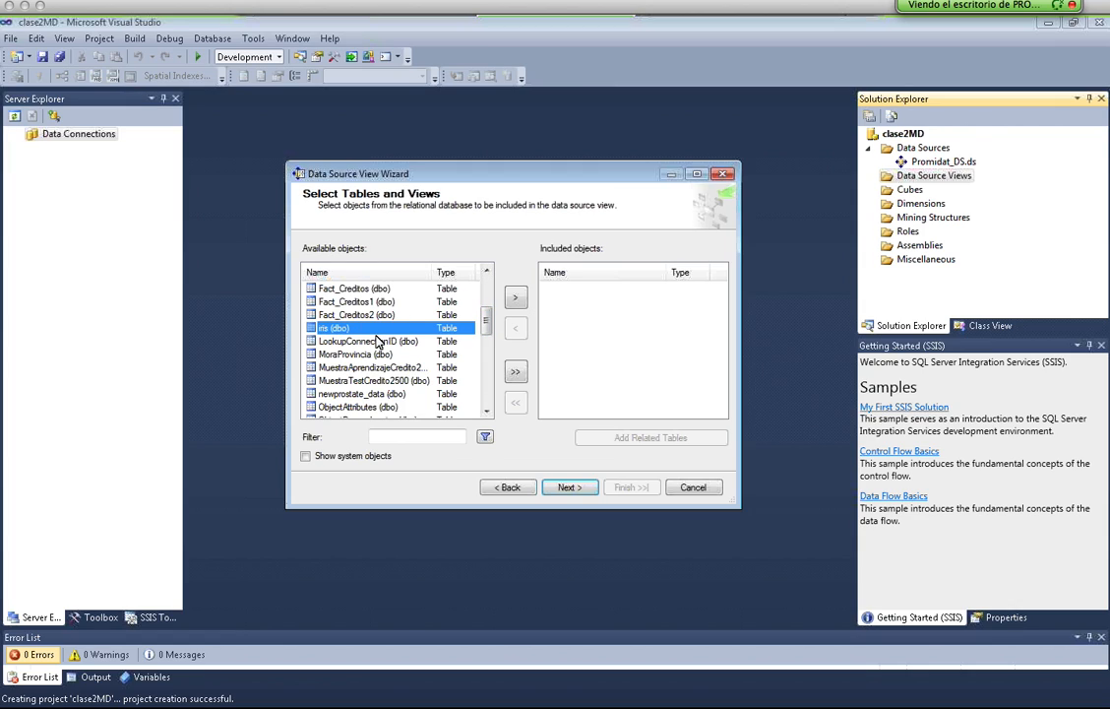
click(515, 296)
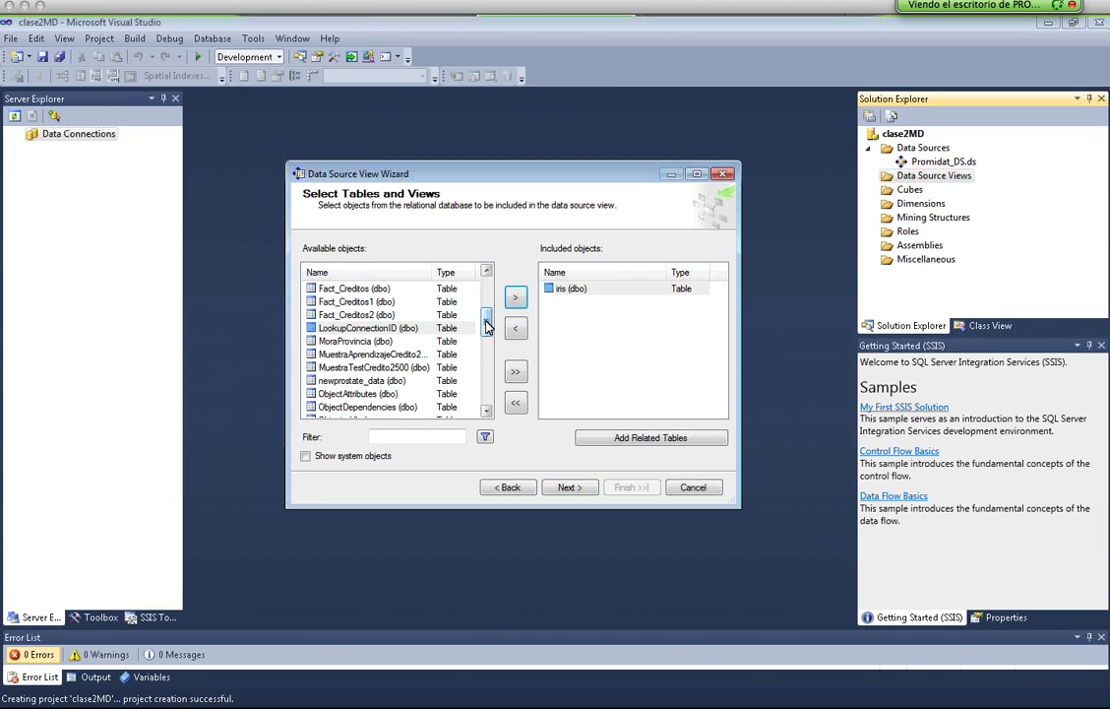
Include the Estudiantes, MuestraAprendizajeCredito2500 and MuestraTestCredito2500 tables in the data source view
drag(486, 324, 486, 317)
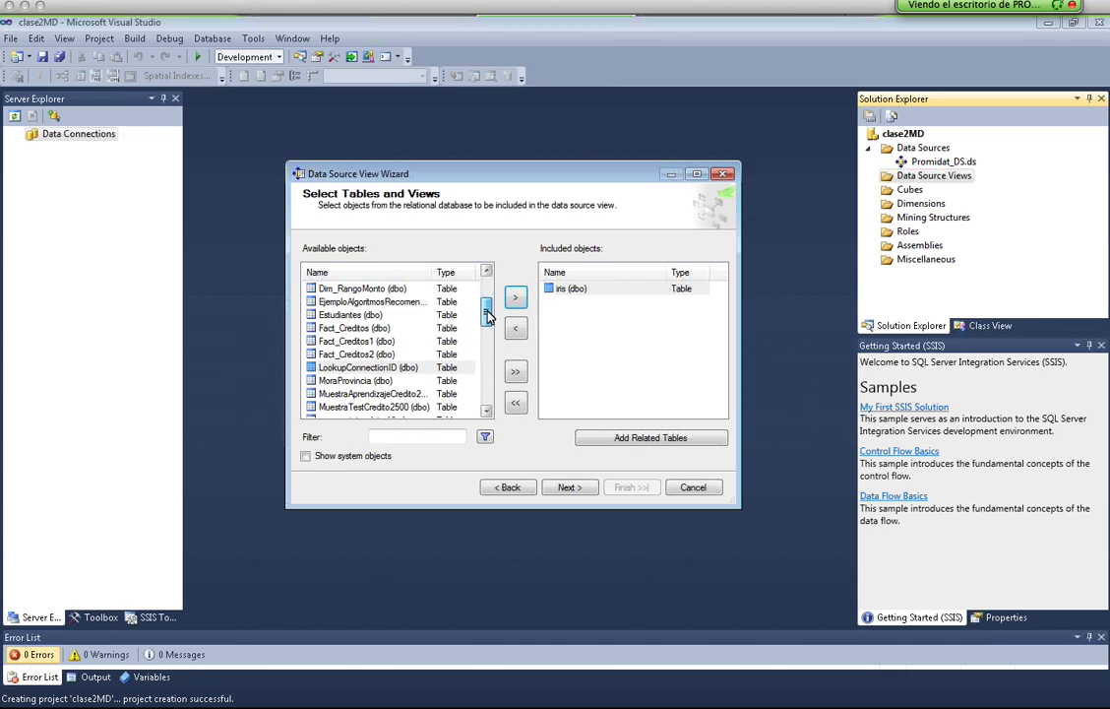
click(366, 315)
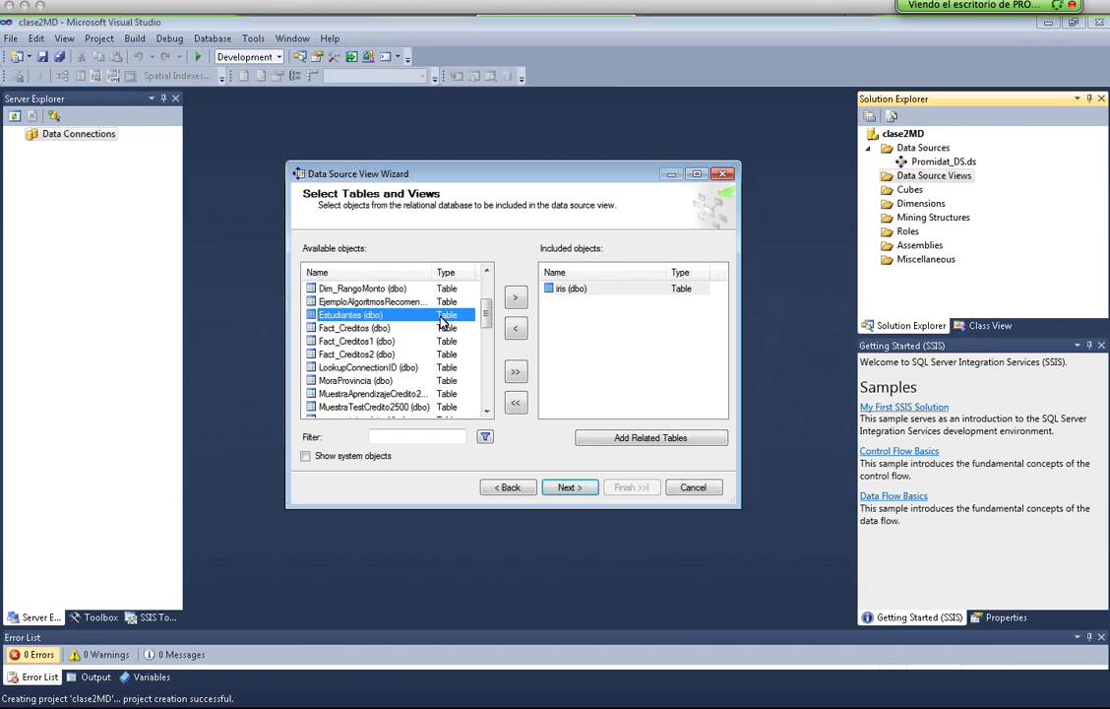
click(515, 296)
scroll(495, 318, down, 1)
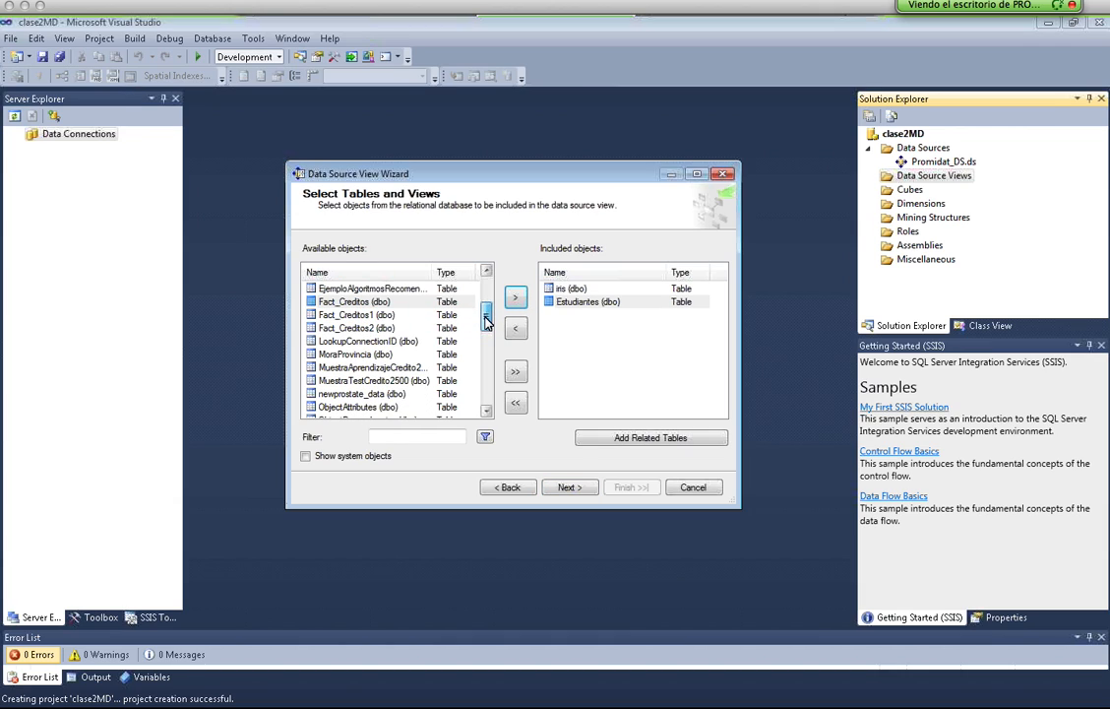
click(406, 372)
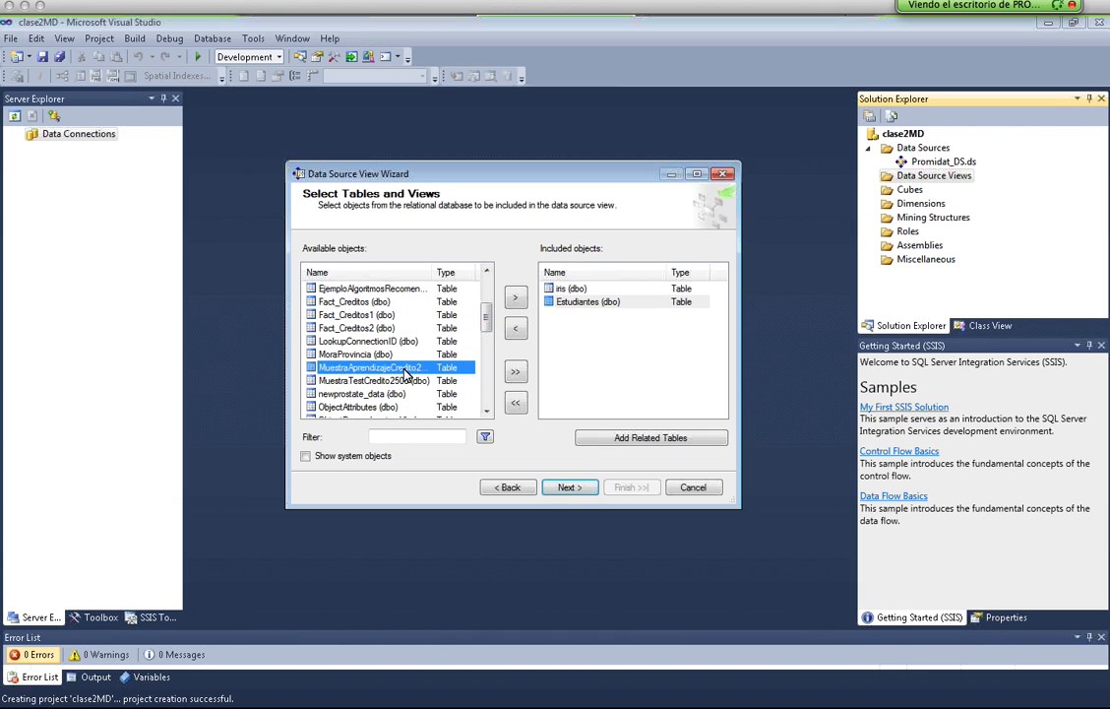
shift+click(404, 381)
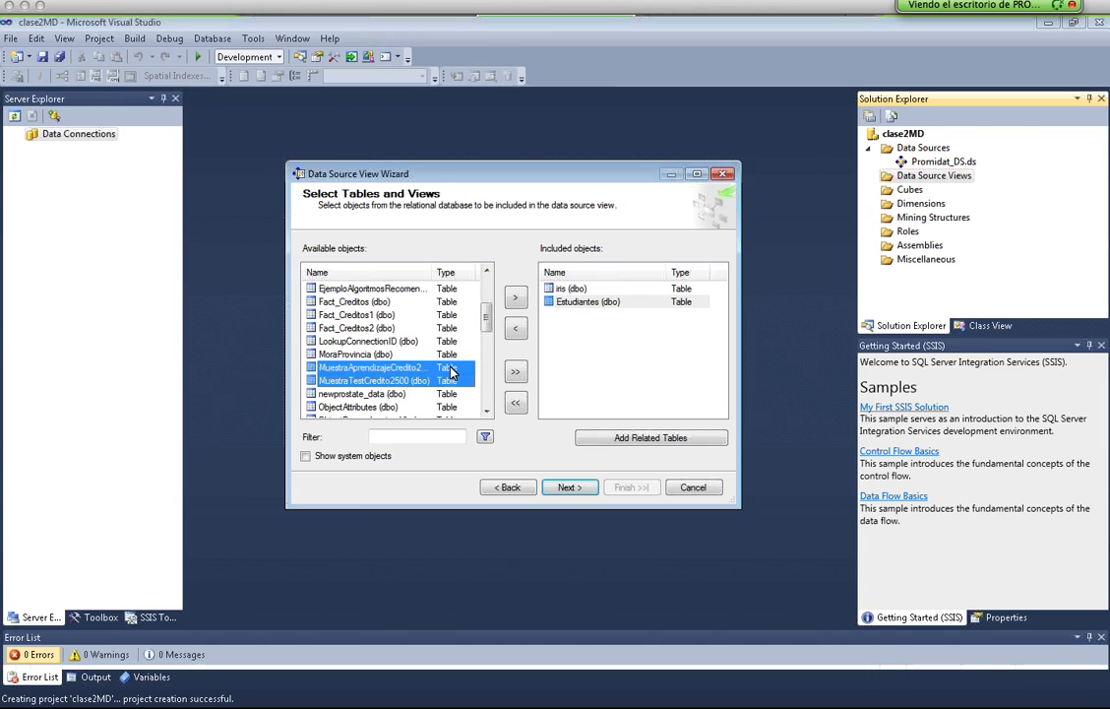
click(518, 303)
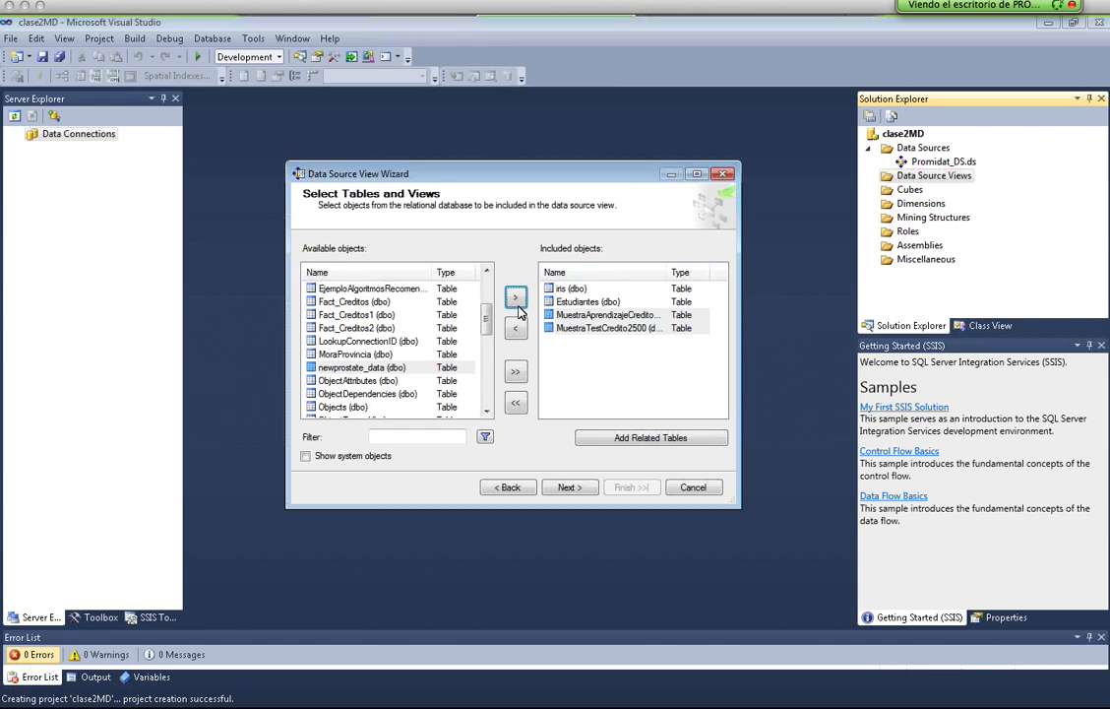
Add the EjemploAlgoritmosRecomendacion table to the included objects and review the table selection
click(359, 289)
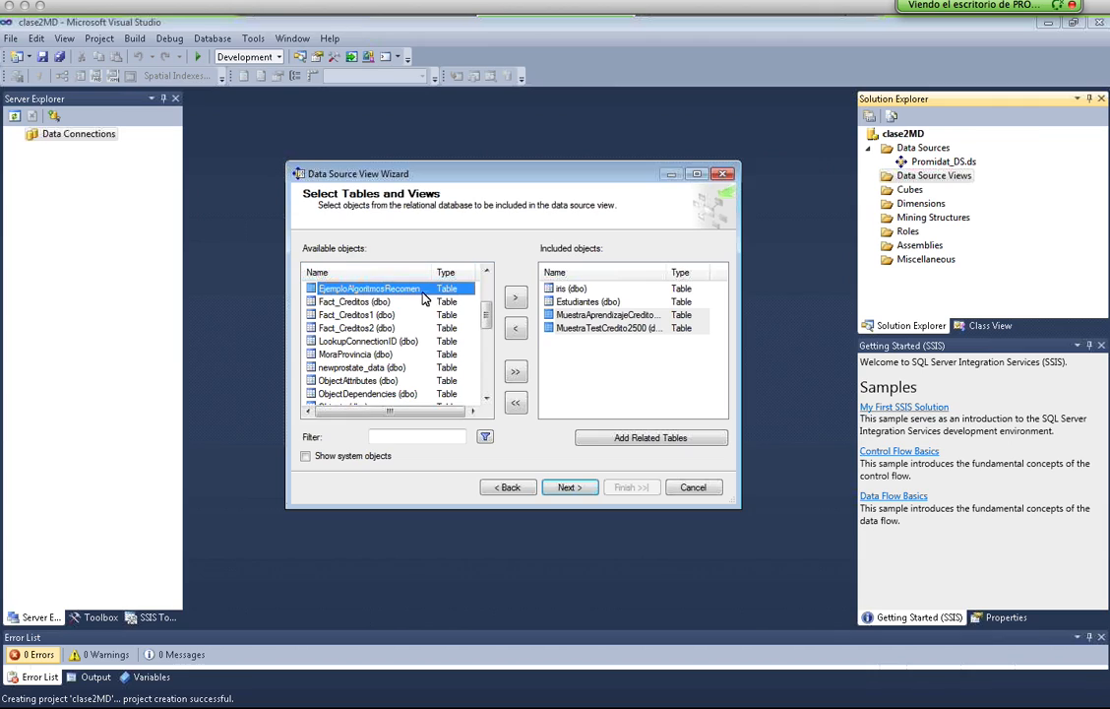
drag(445, 273, 452, 274)
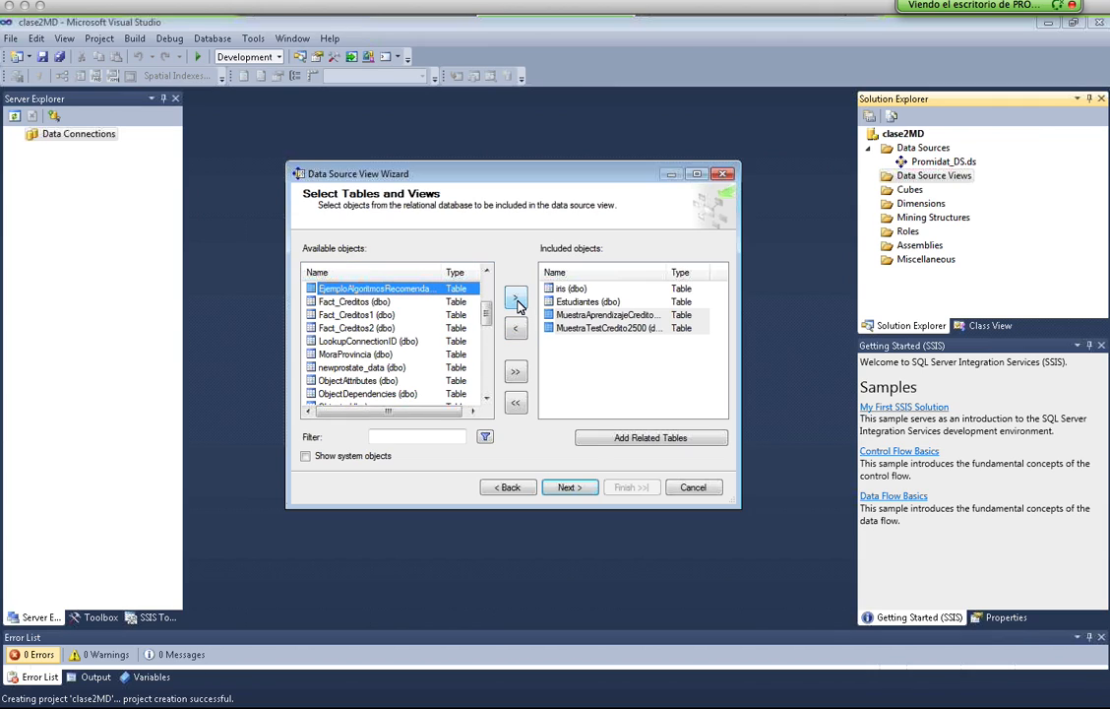
click(514, 296)
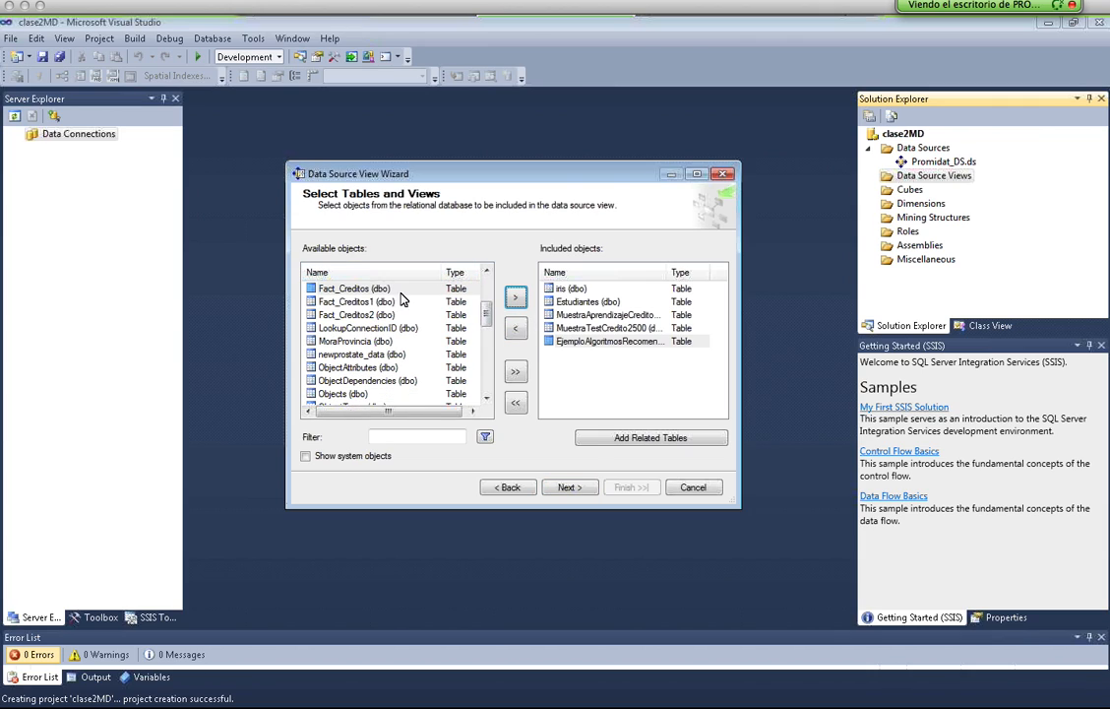
drag(485, 313, 484, 282)
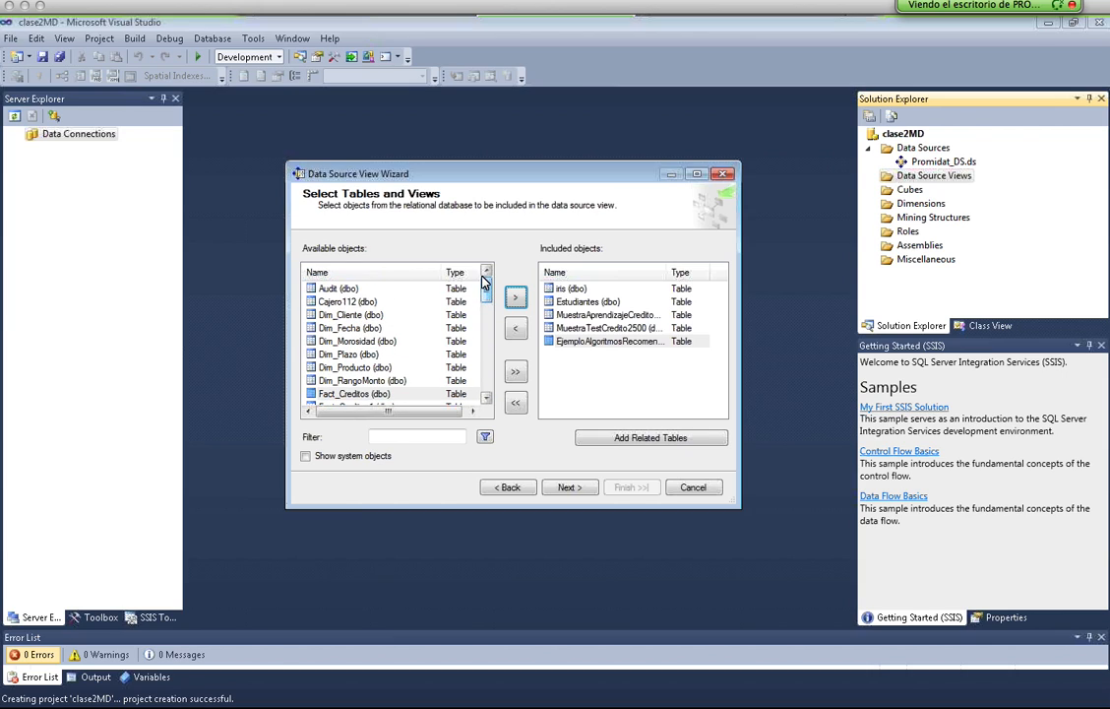
click(582, 315)
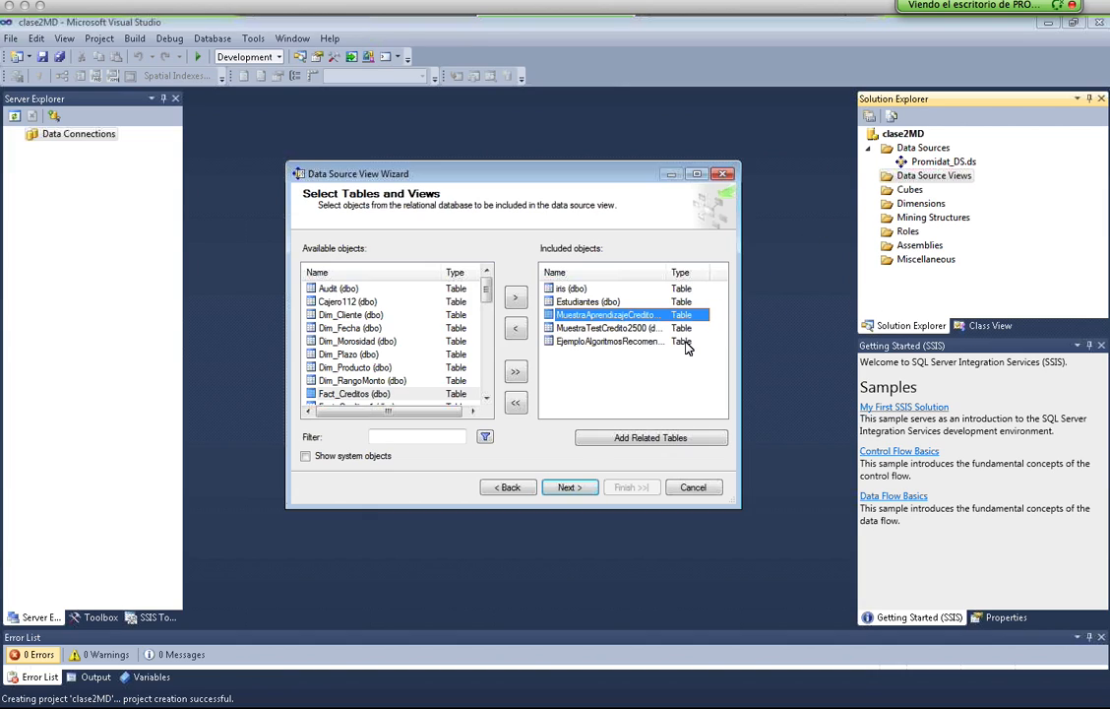
Accept the selected tables, name the data source view Promidat_DSV and finish it
click(572, 490)
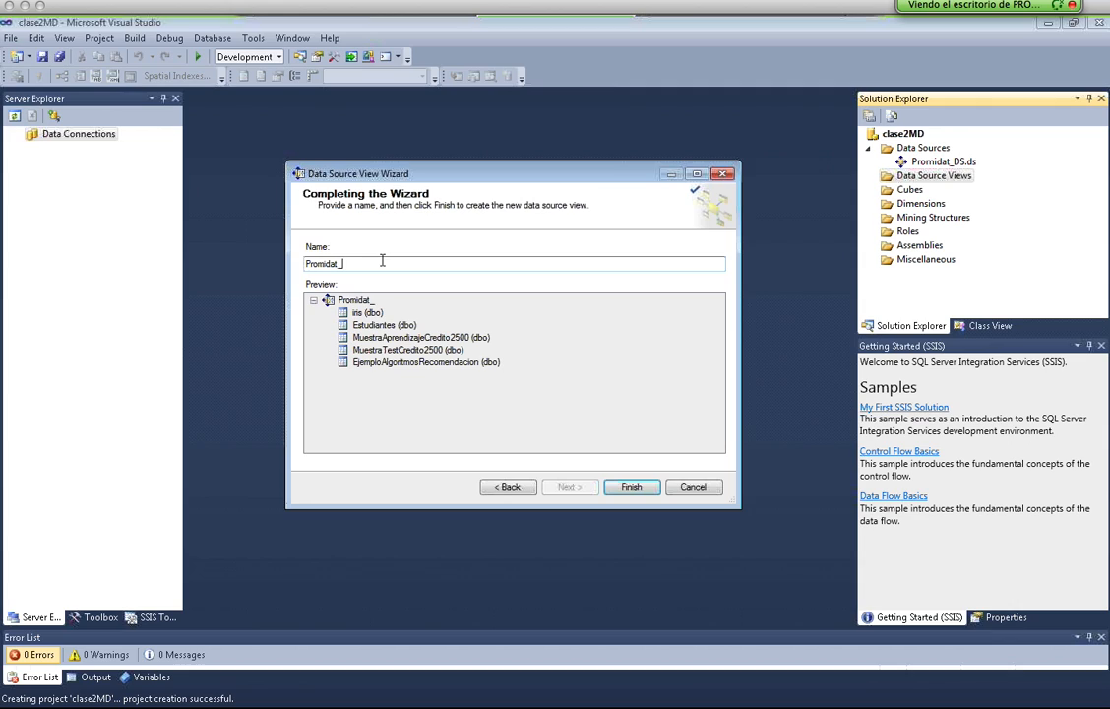
text(_DSV)
click(634, 489)
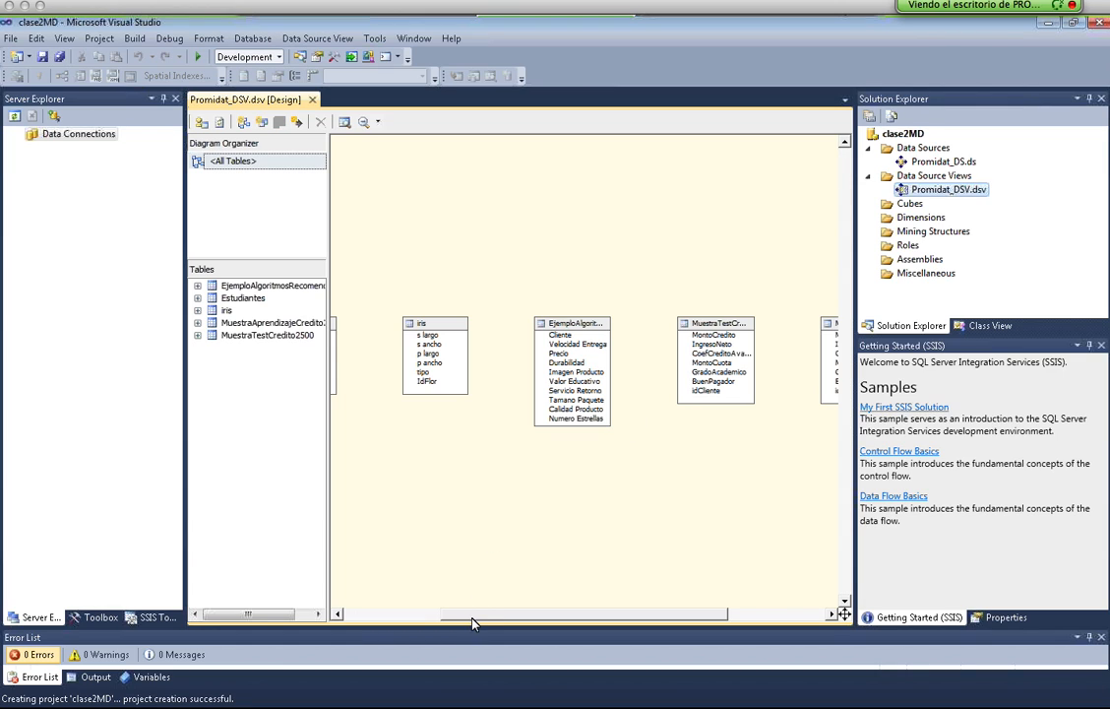
Stack the Estudiantes, iris and EjemploAlgoritmosRecomendacion tables in one column of the diagram
drag(471, 617, 417, 614)
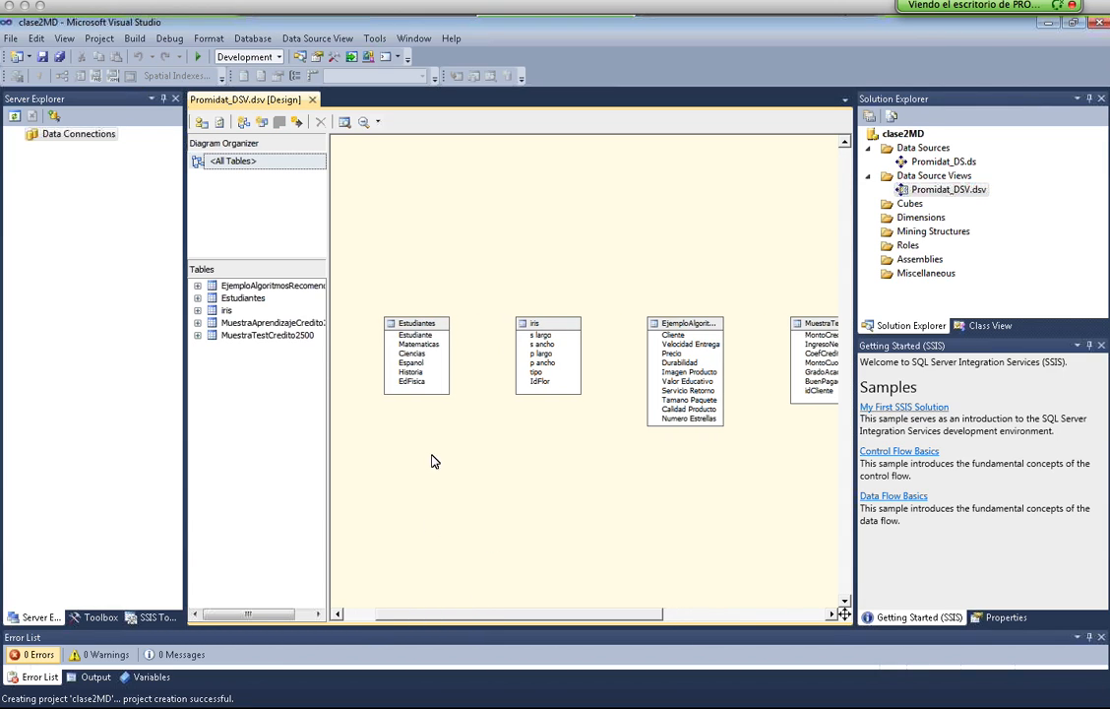
drag(414, 394, 561, 241)
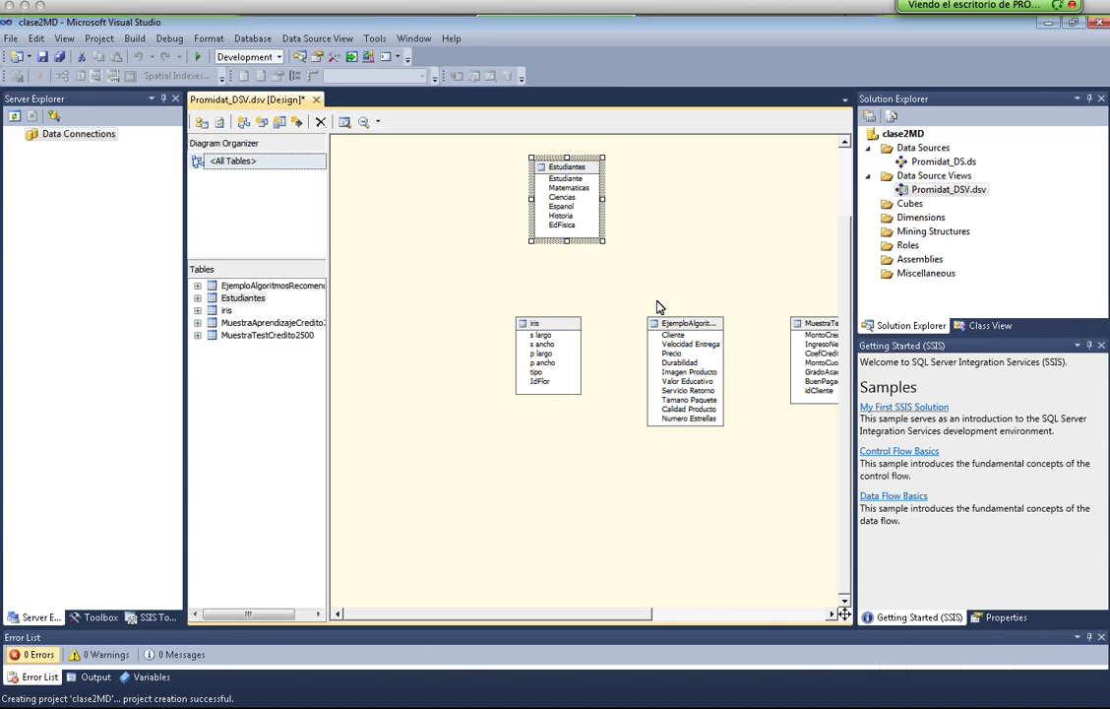
drag(570, 324, 586, 259)
drag(676, 324, 586, 382)
Place the MuestraTestCredito2500 and MuestraAprendizajeCredito2500 tables as a second column and align EjemploAlgoritmosRecomendacion under iris
drag(567, 614, 655, 611)
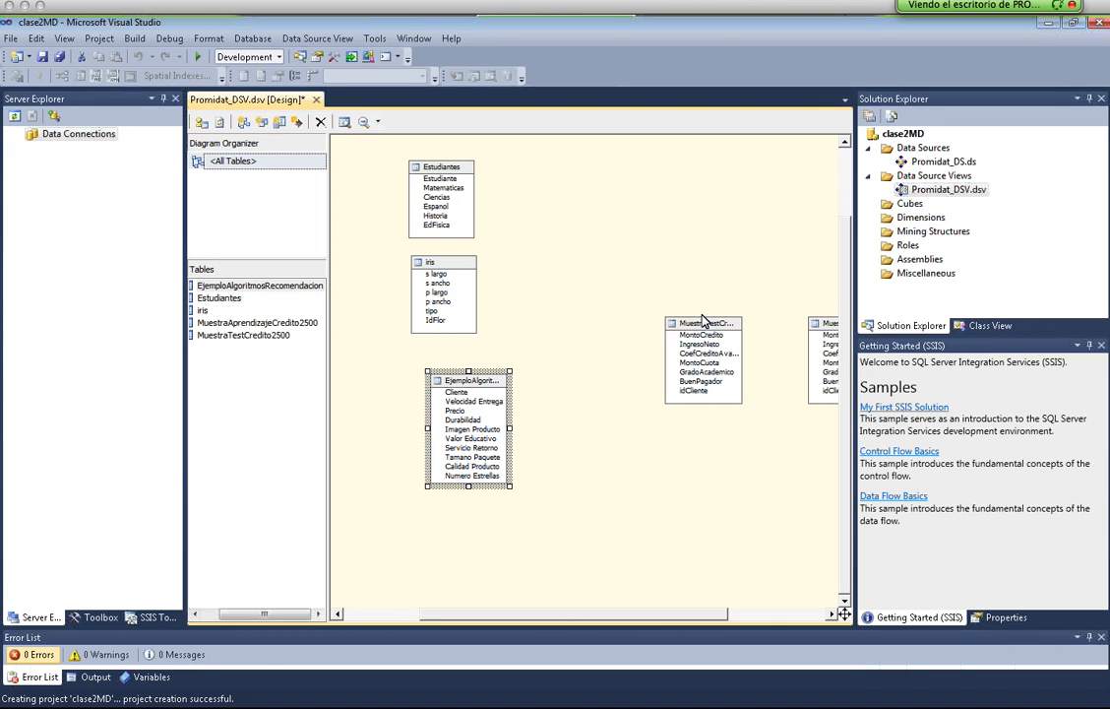
drag(702, 330, 559, 174)
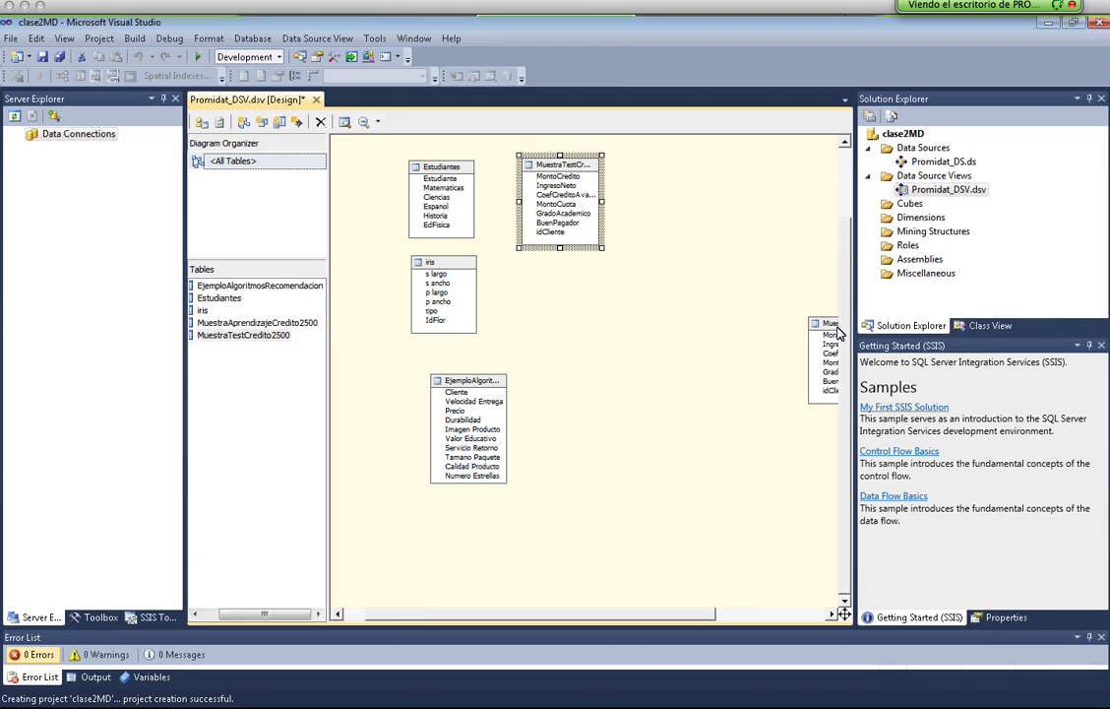
drag(826, 327, 555, 270)
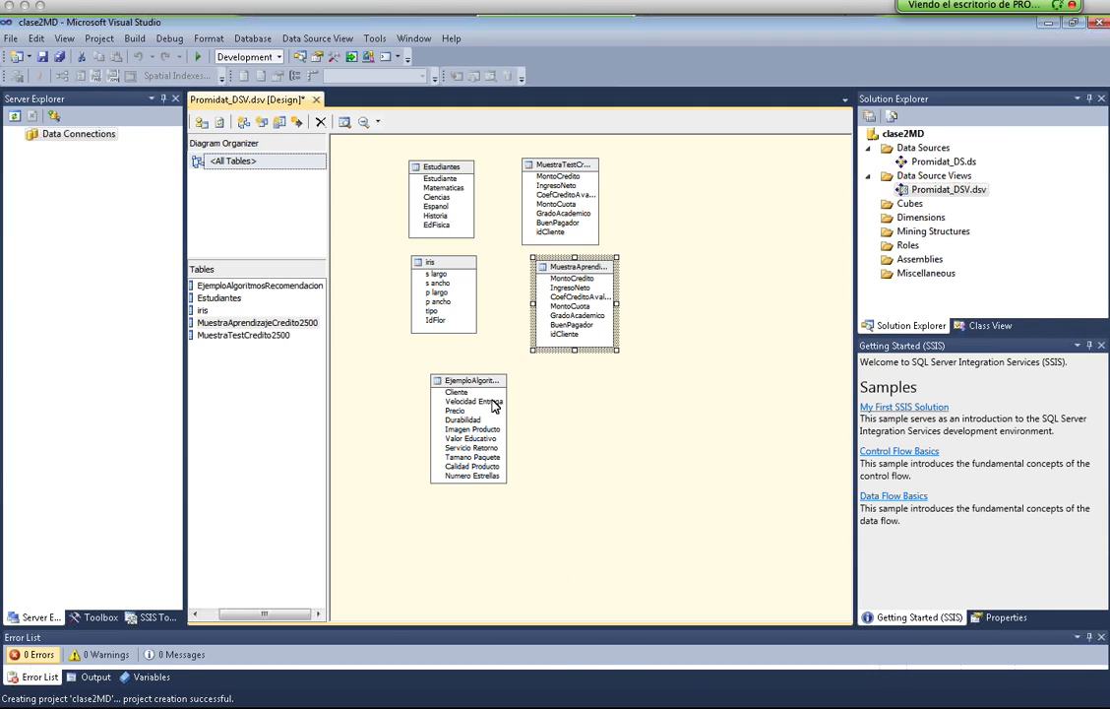
drag(452, 382, 429, 369)
drag(614, 267, 599, 265)
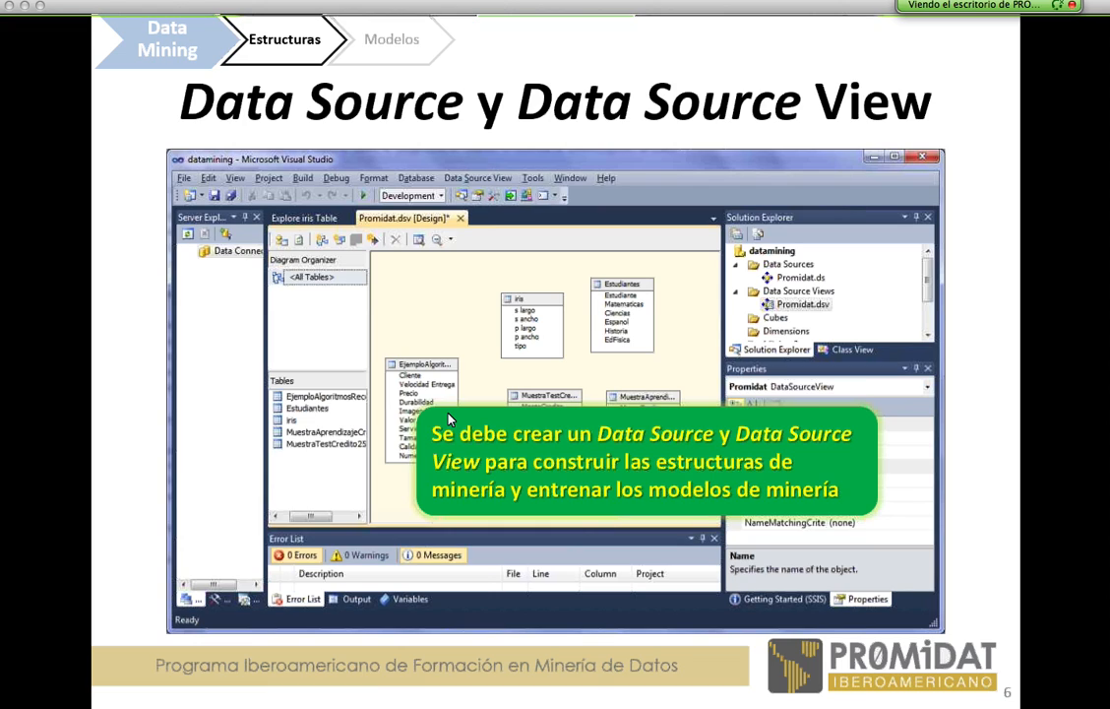
click(448, 420)
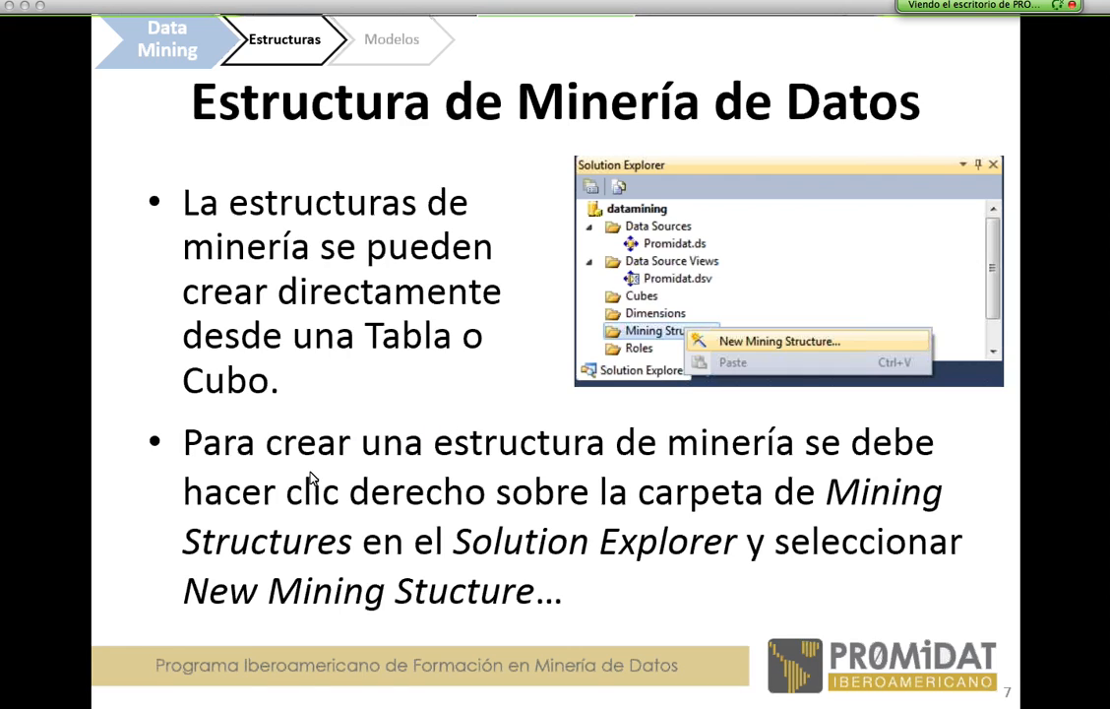
click(698, 518)
key(Right)
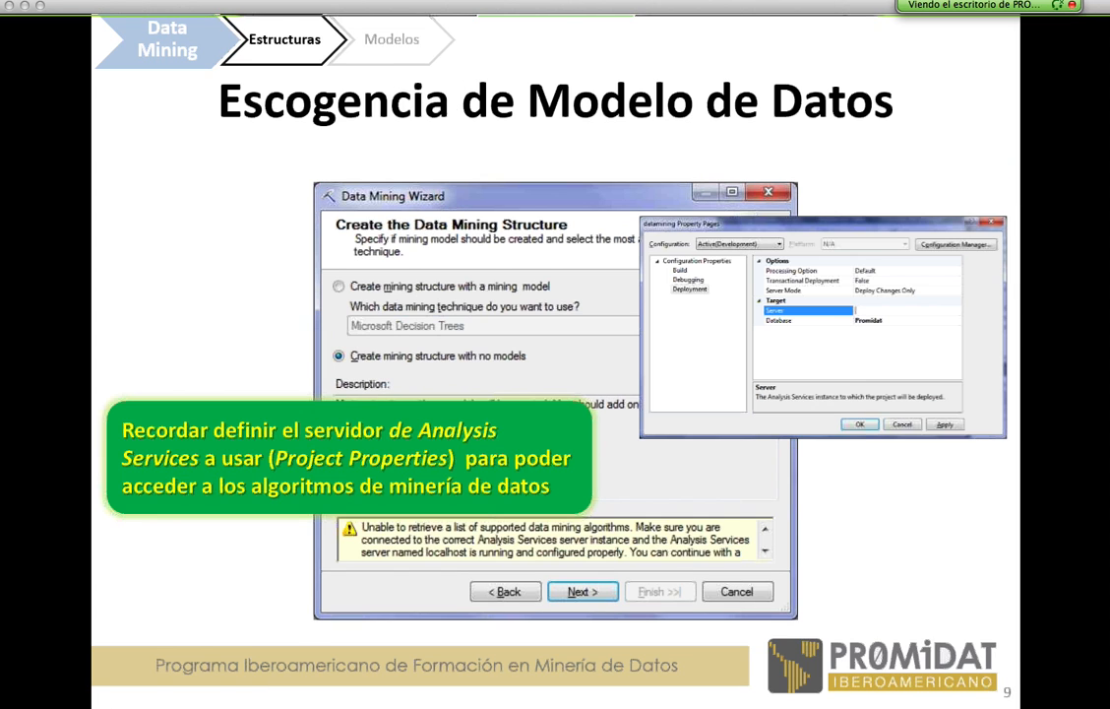
key(Right)
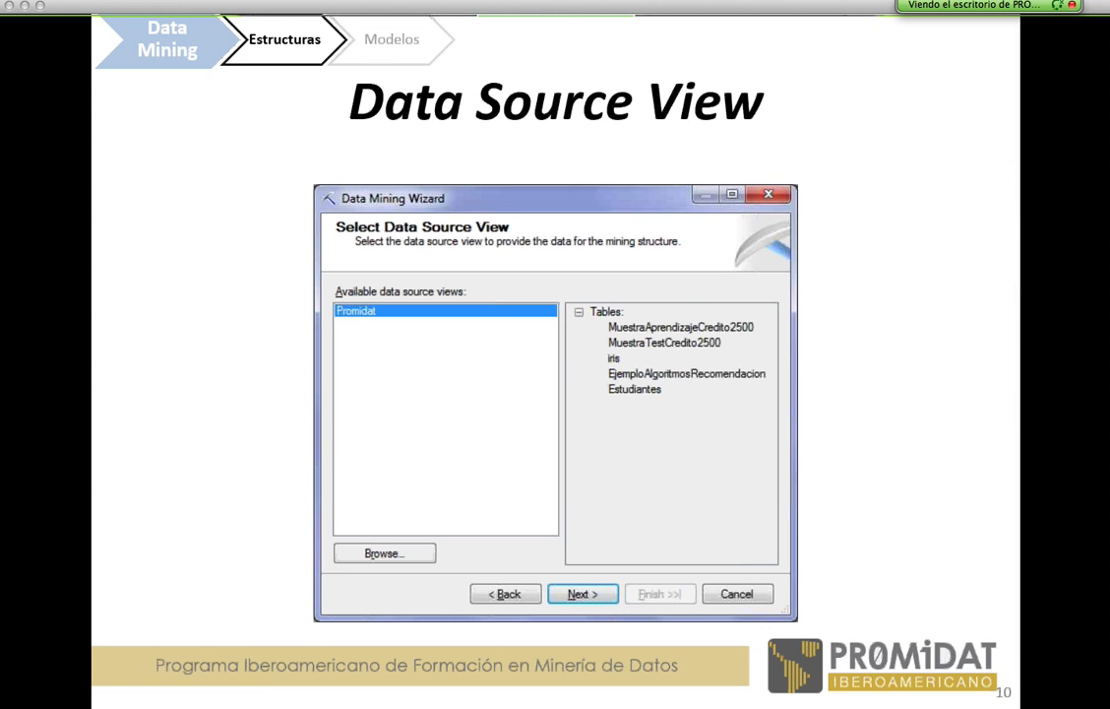
key(Right)
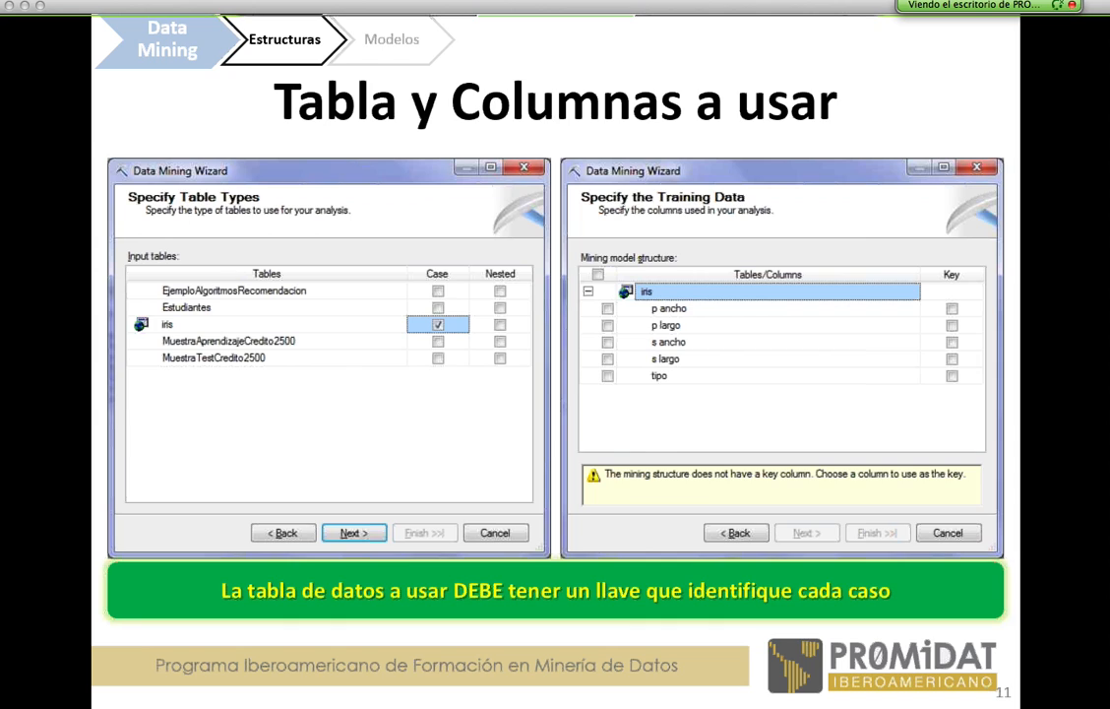
key(Left)
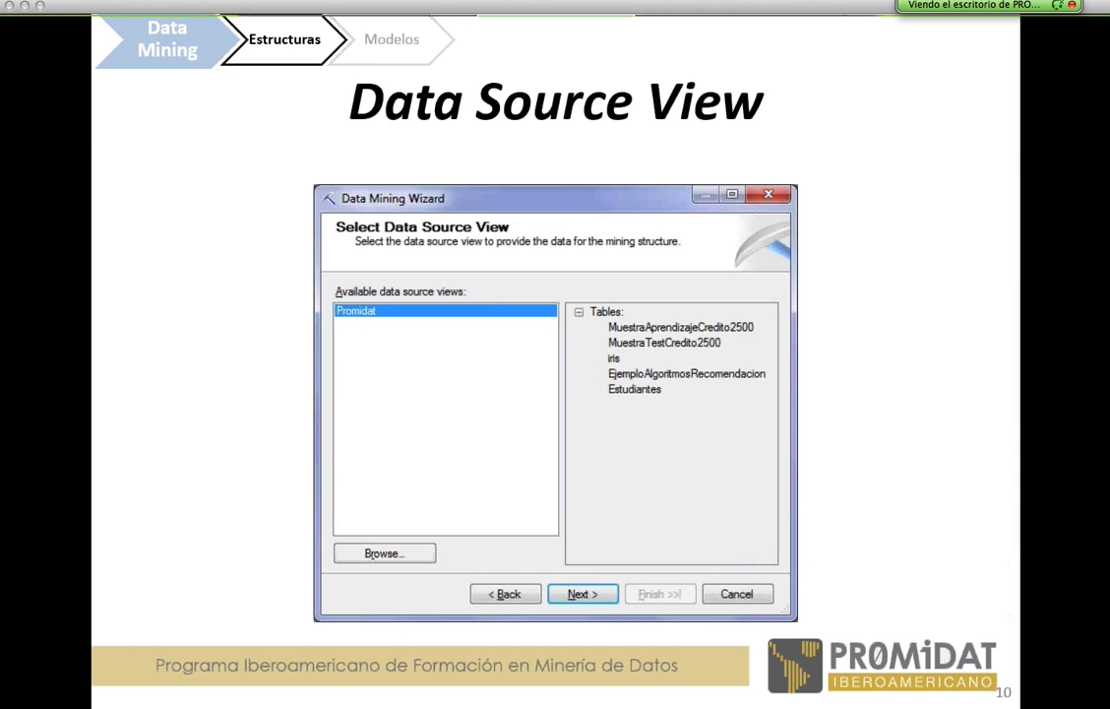
Switch back to Visual Studio and shift the MuestraTestCredito2500 and MuestraAprendizajeCredito2500 tables slightly closer to the first column
key(alt+Tab)
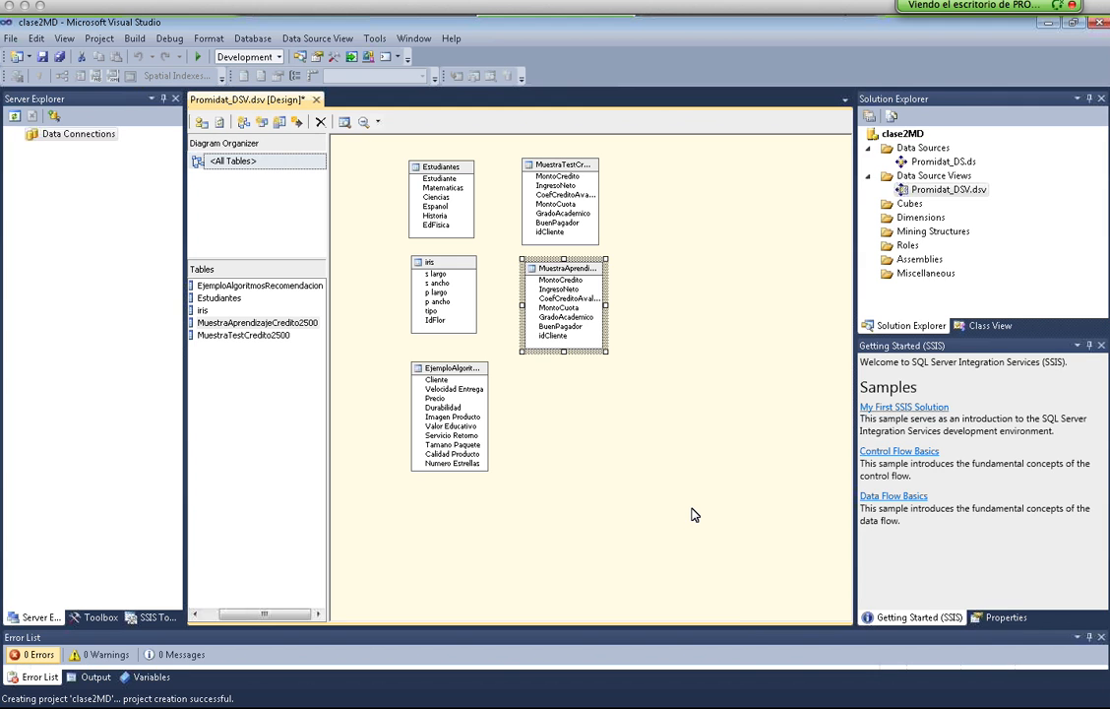
click(657, 238)
drag(565, 282, 555, 279)
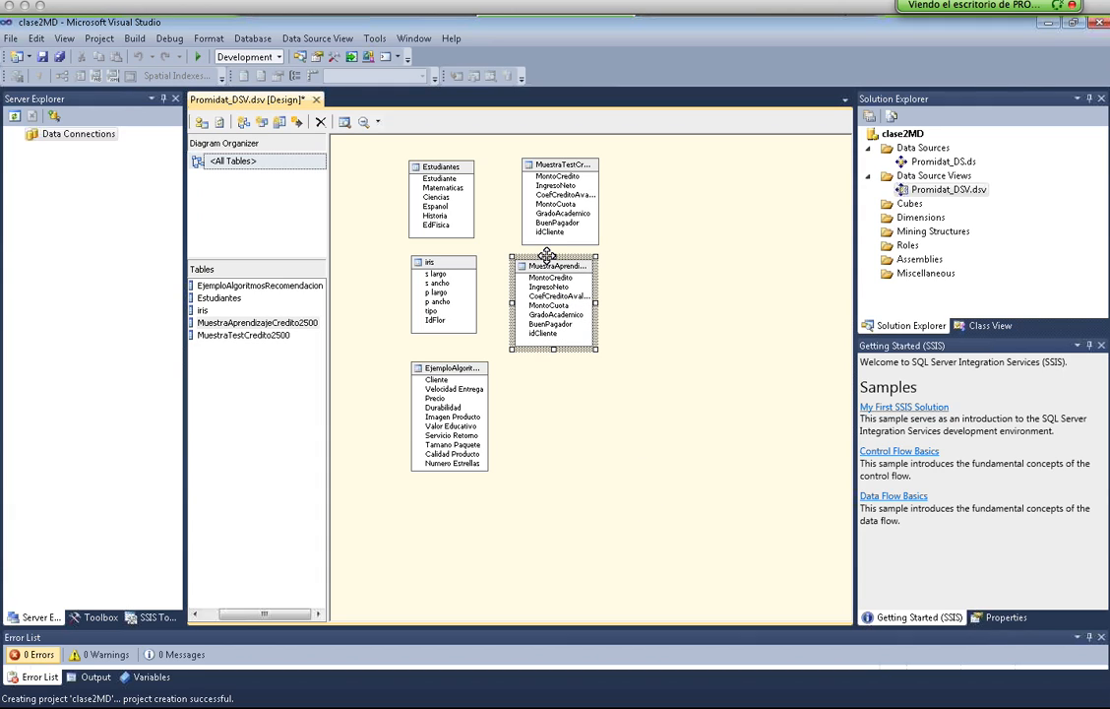
drag(565, 168, 552, 168)
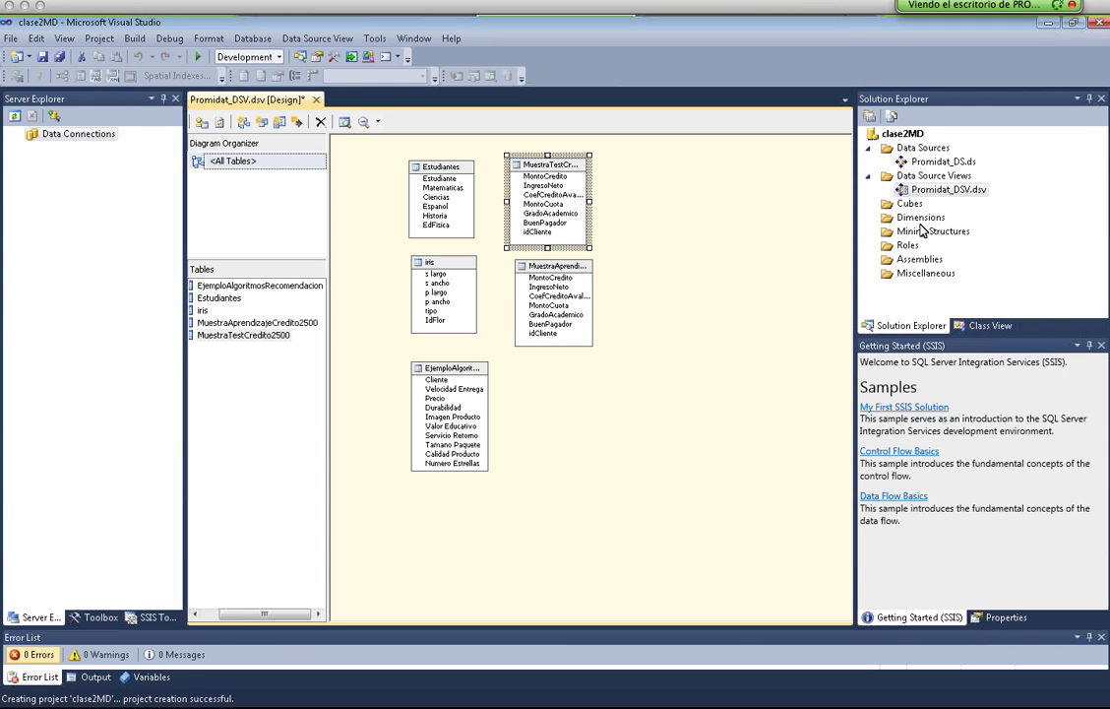
click(920, 218)
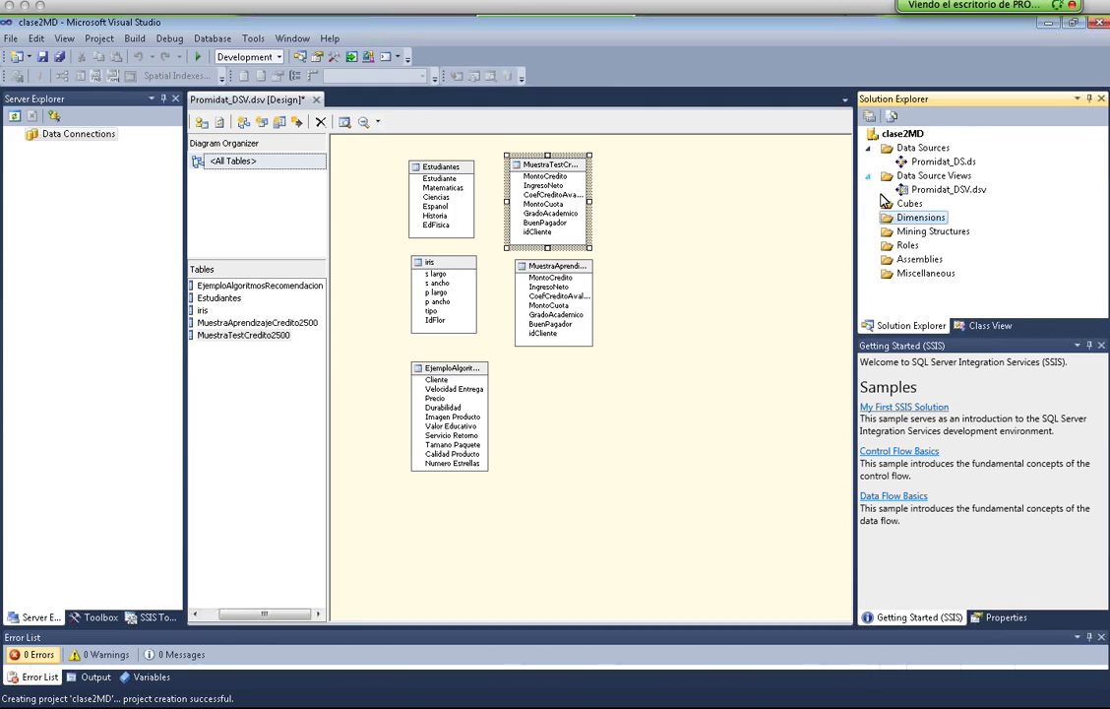
Start a new mining structure for the project, defined from an existing relational database or data warehouse
click(933, 232)
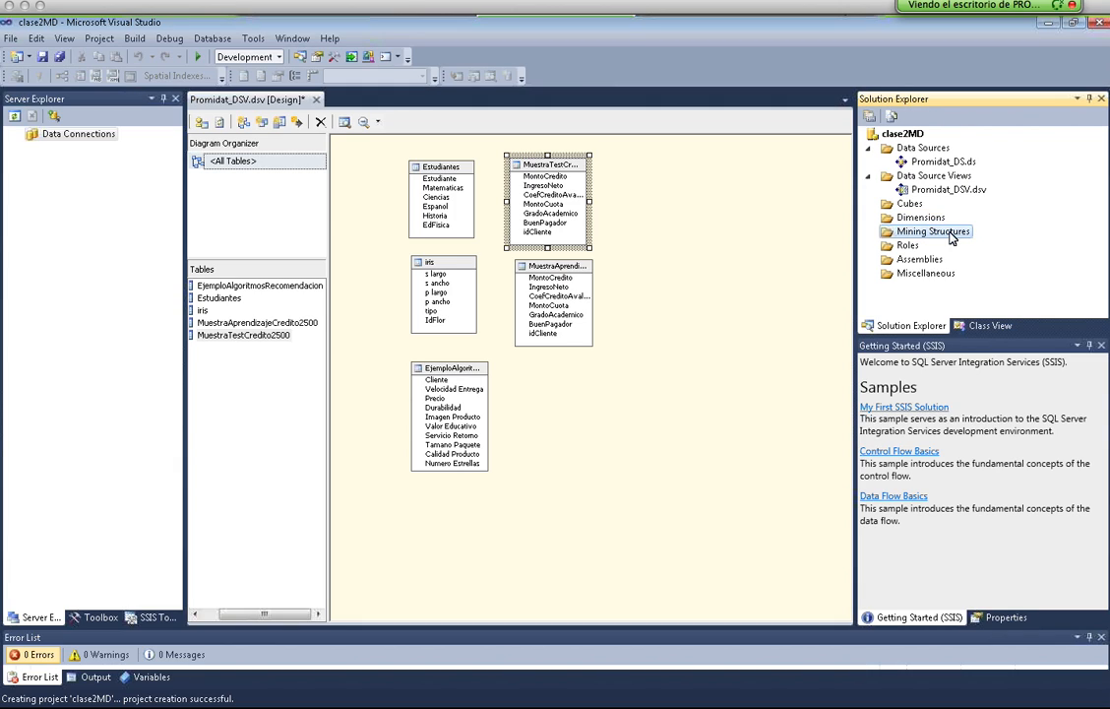
right_click(949, 233)
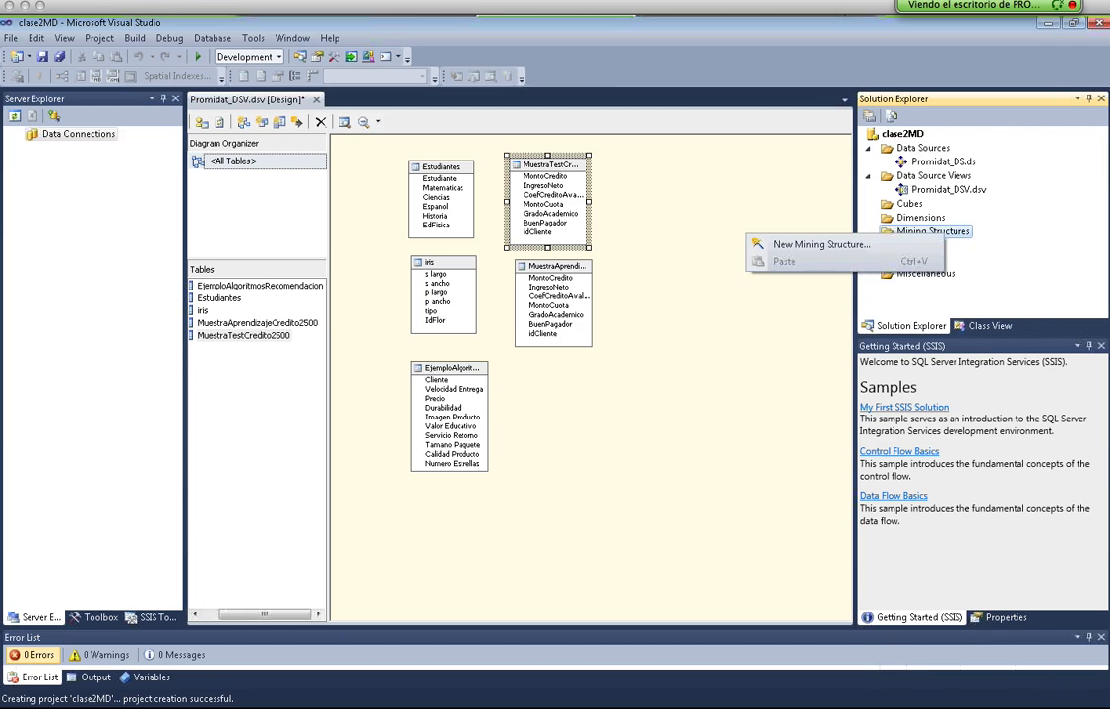
click(842, 245)
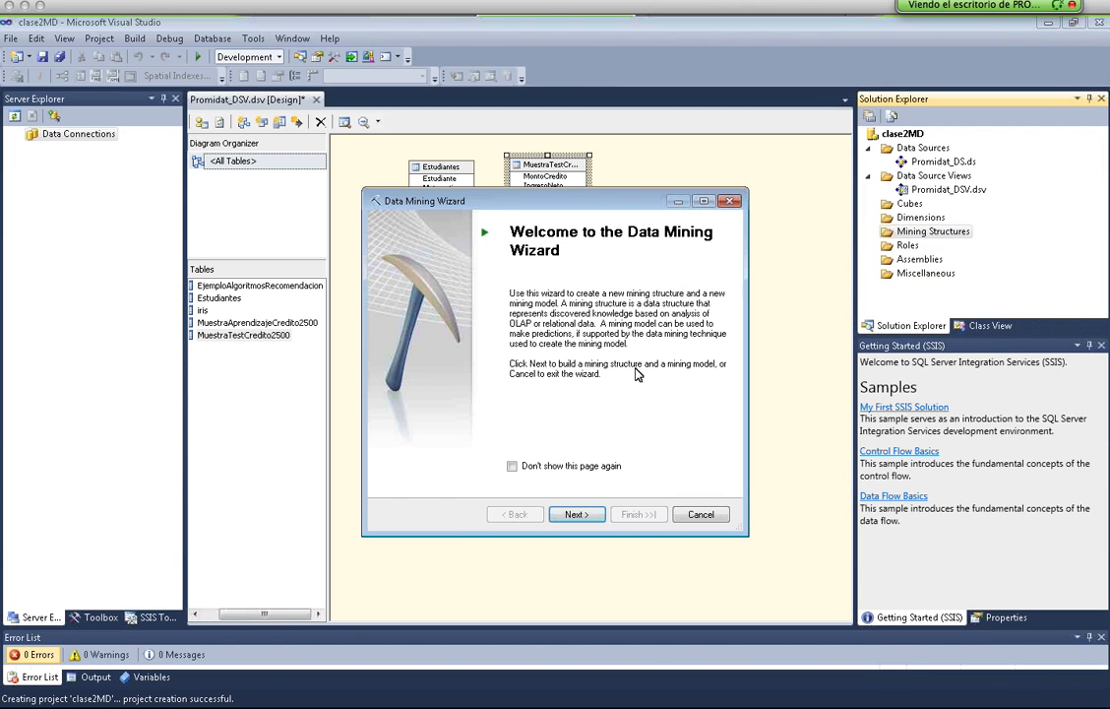
click(588, 515)
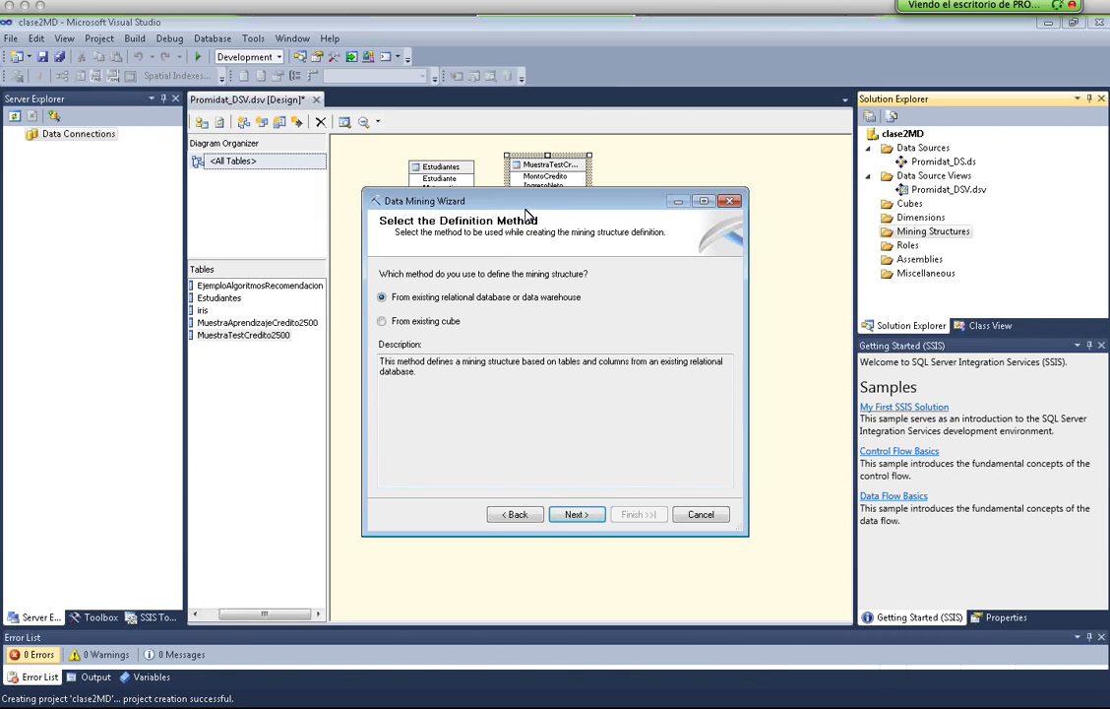
drag(463, 199, 524, 155)
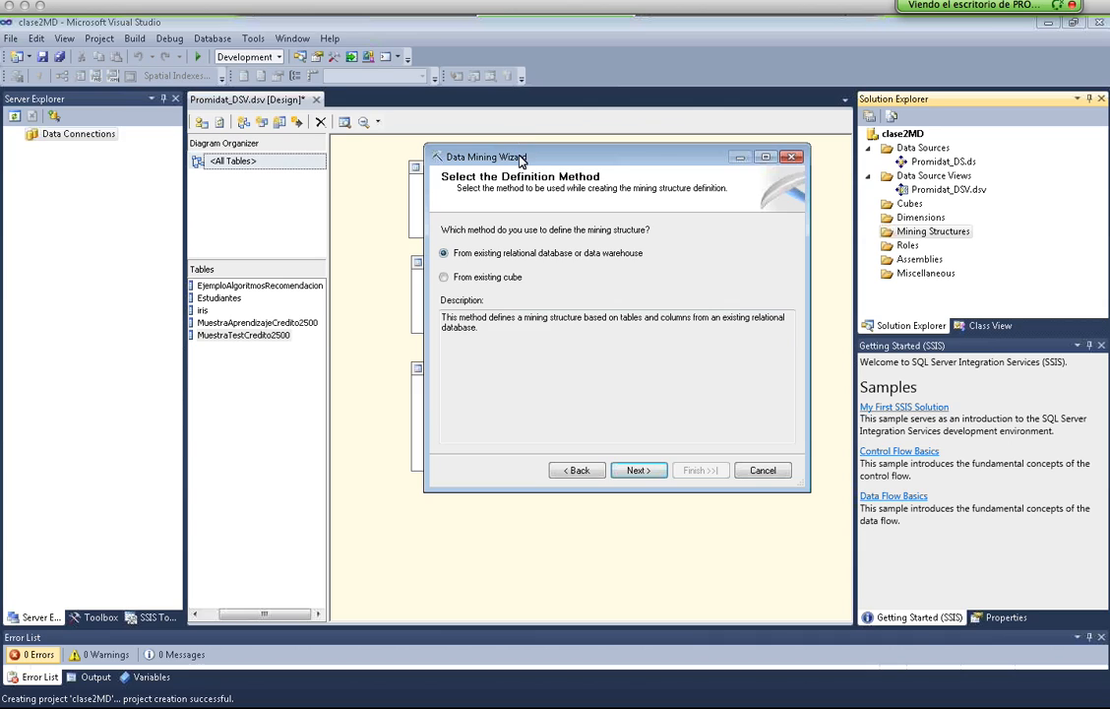
drag(522, 161, 517, 176)
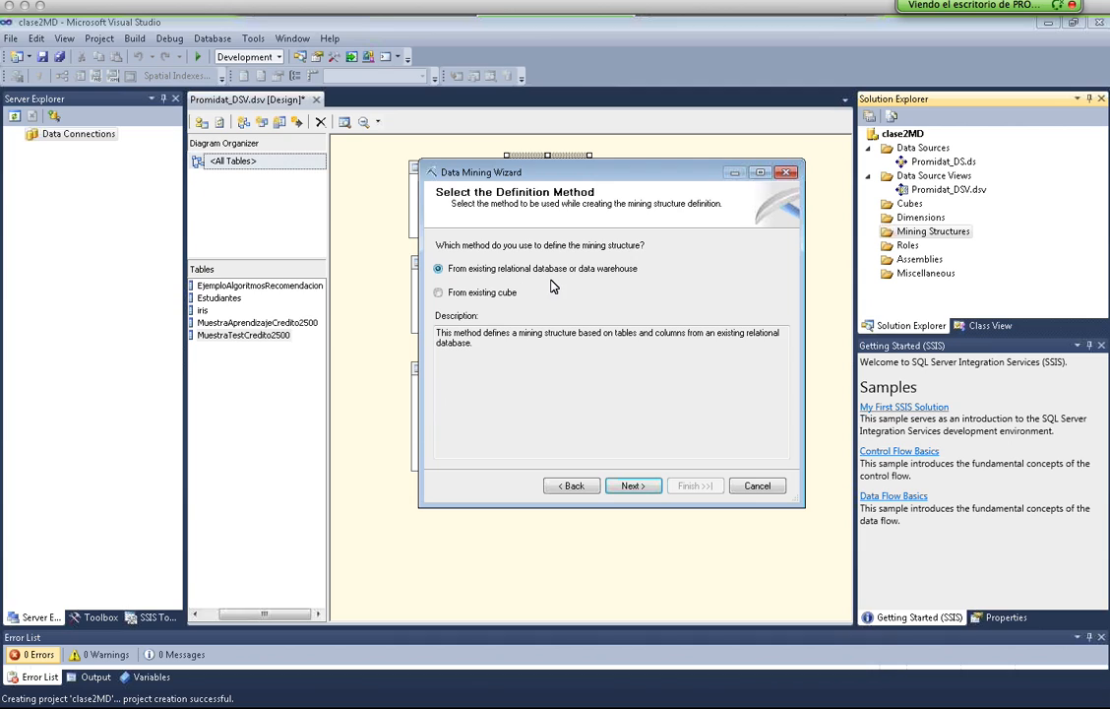
click(636, 485)
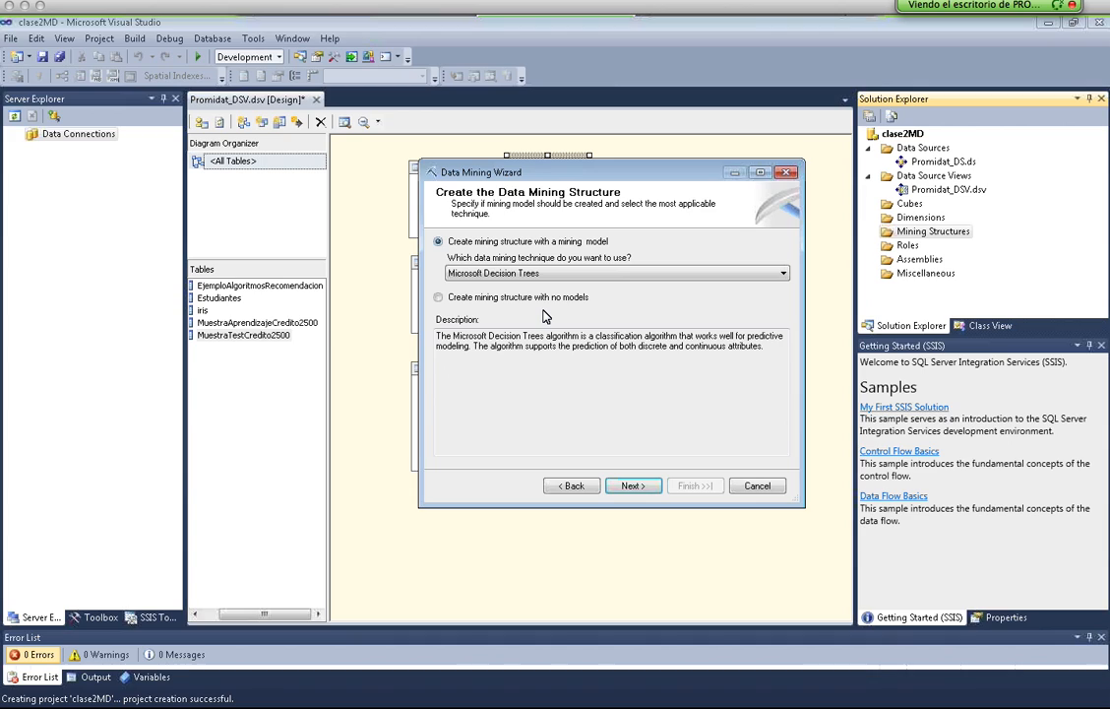
Choose a mining structure with no models, based on the Promidat_DSV view, with iris as the case table
click(572, 298)
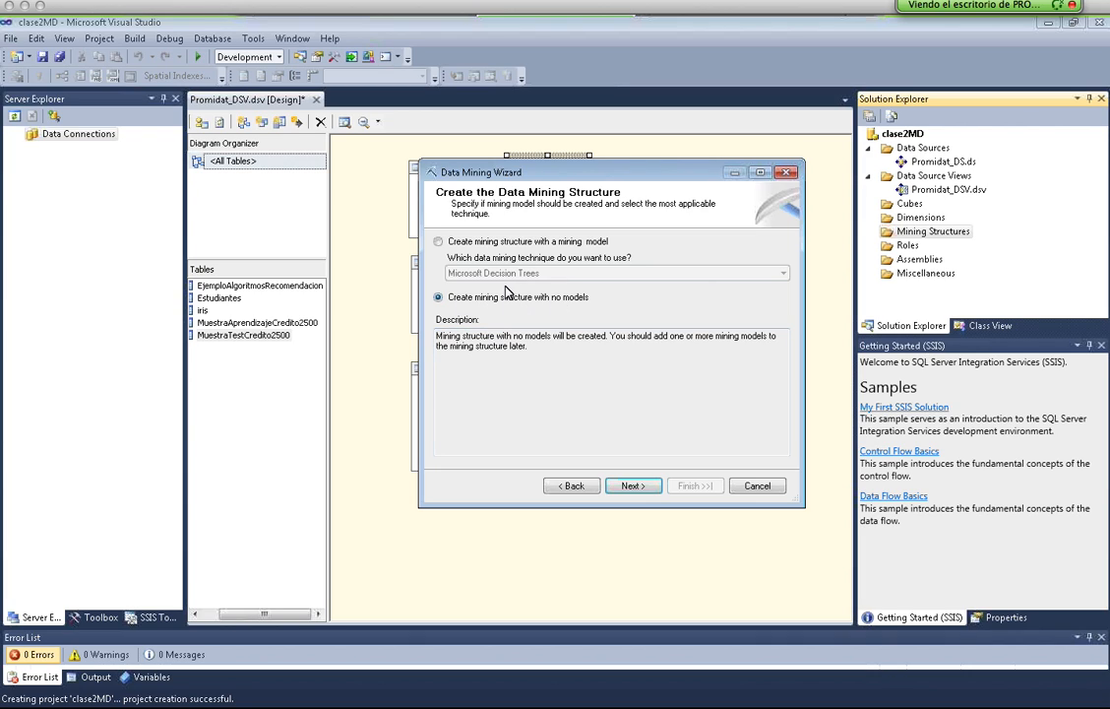
click(645, 486)
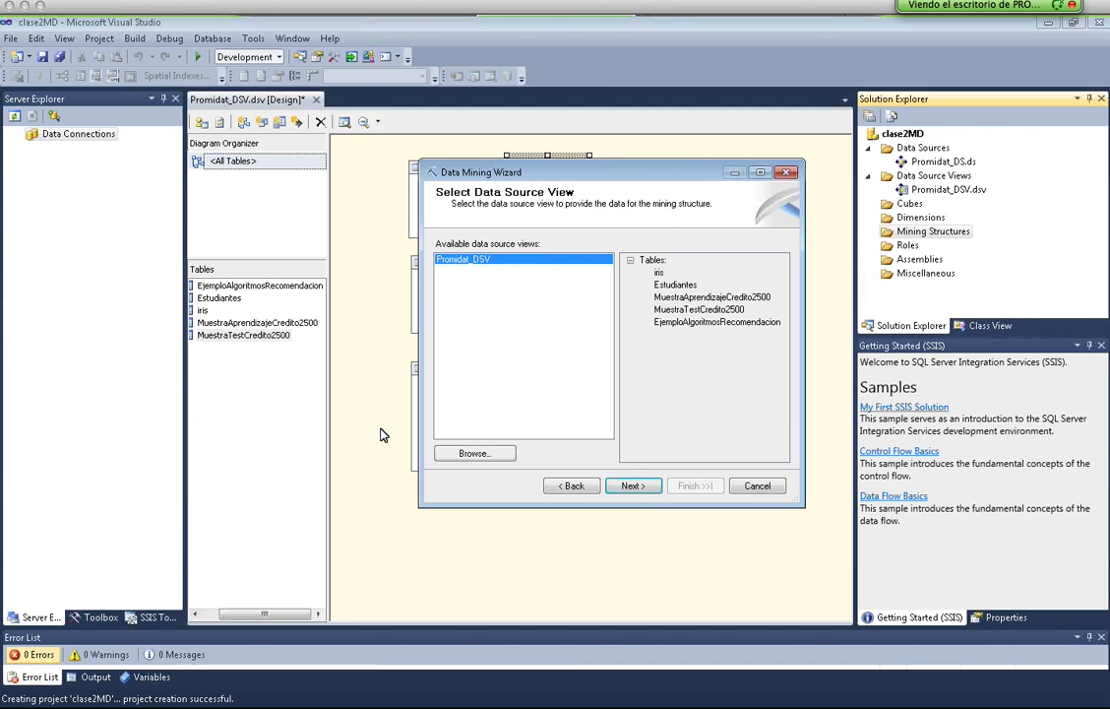
click(632, 485)
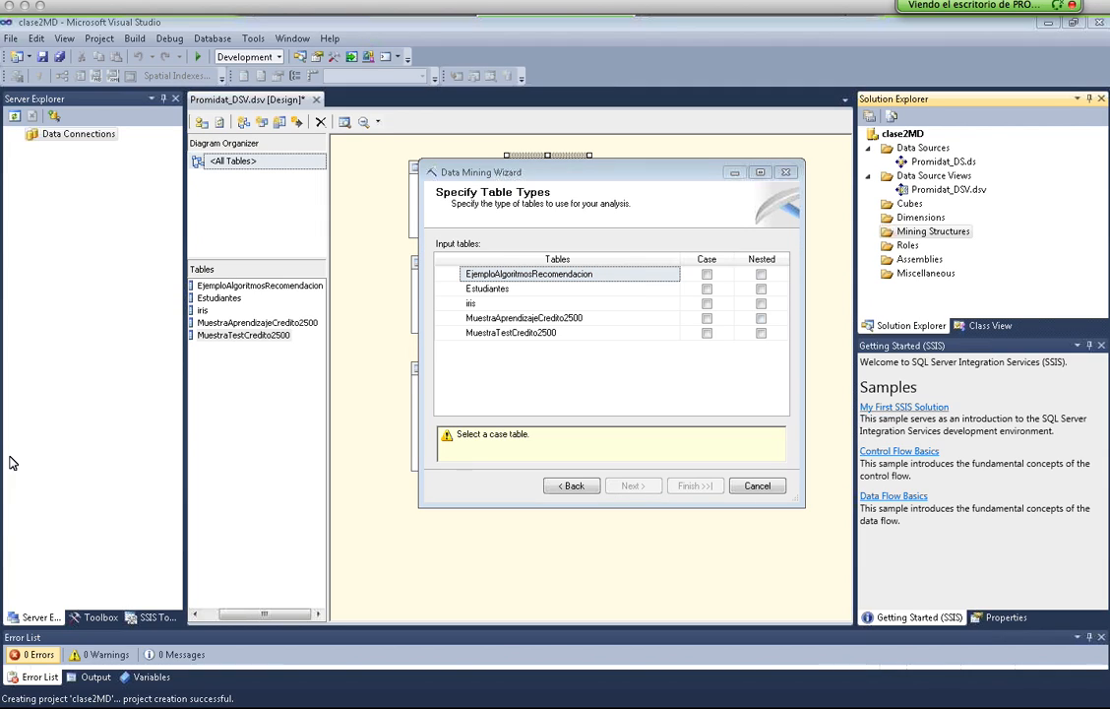
click(706, 305)
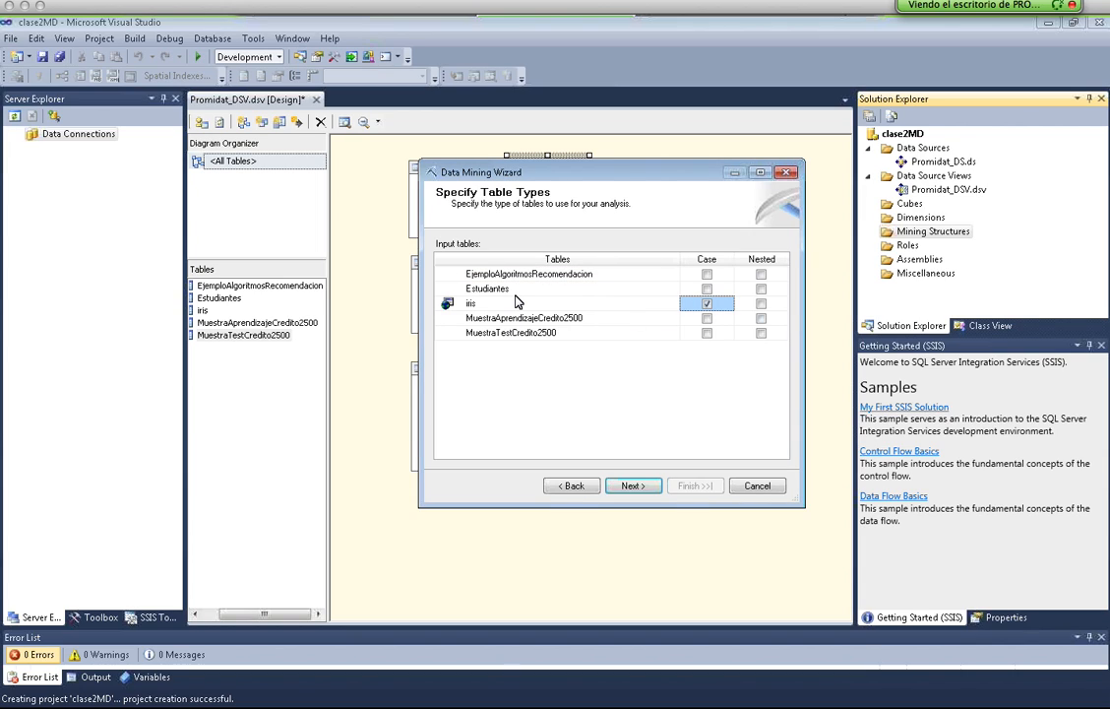
Switch to iris.csv in Excel, examine the columns s.largo through p.ancho beside tipo, and return to the Data Mining Wizard
click(59, 418)
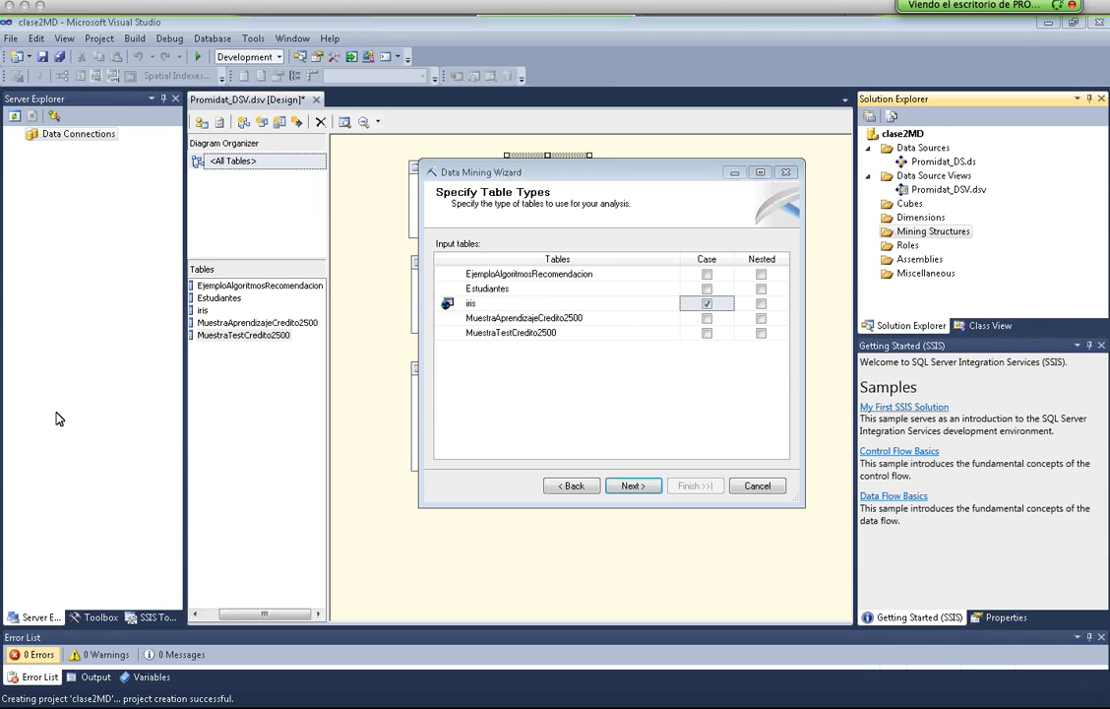
drag(56, 418, 899, 161)
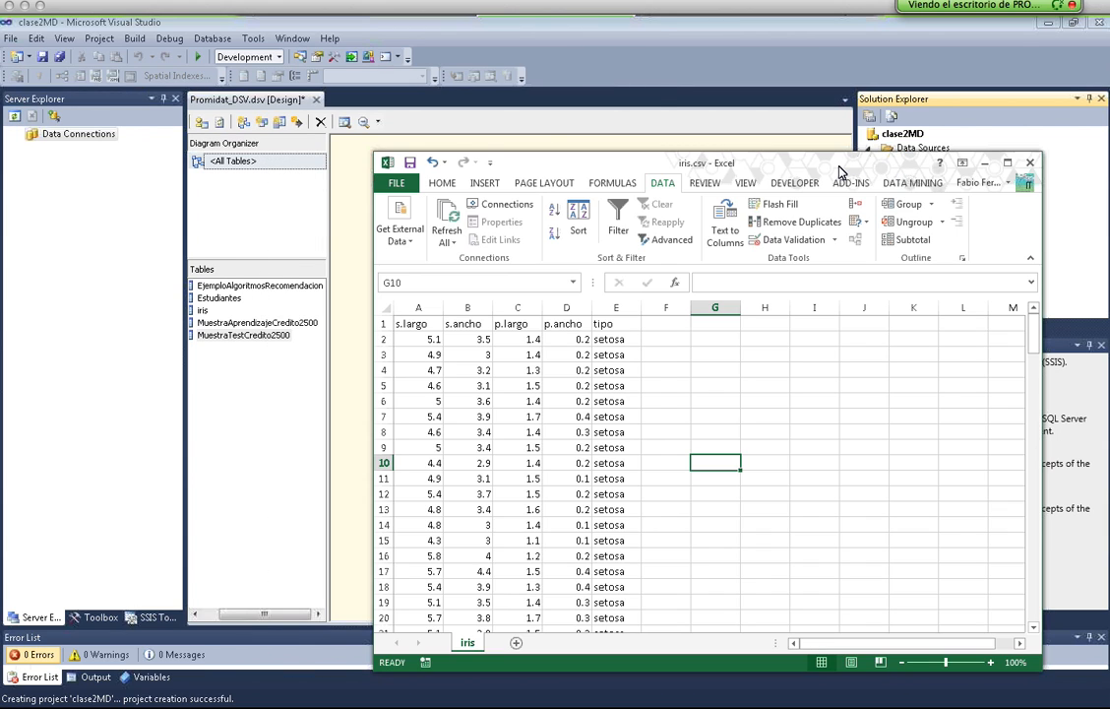
double_click(840, 173)
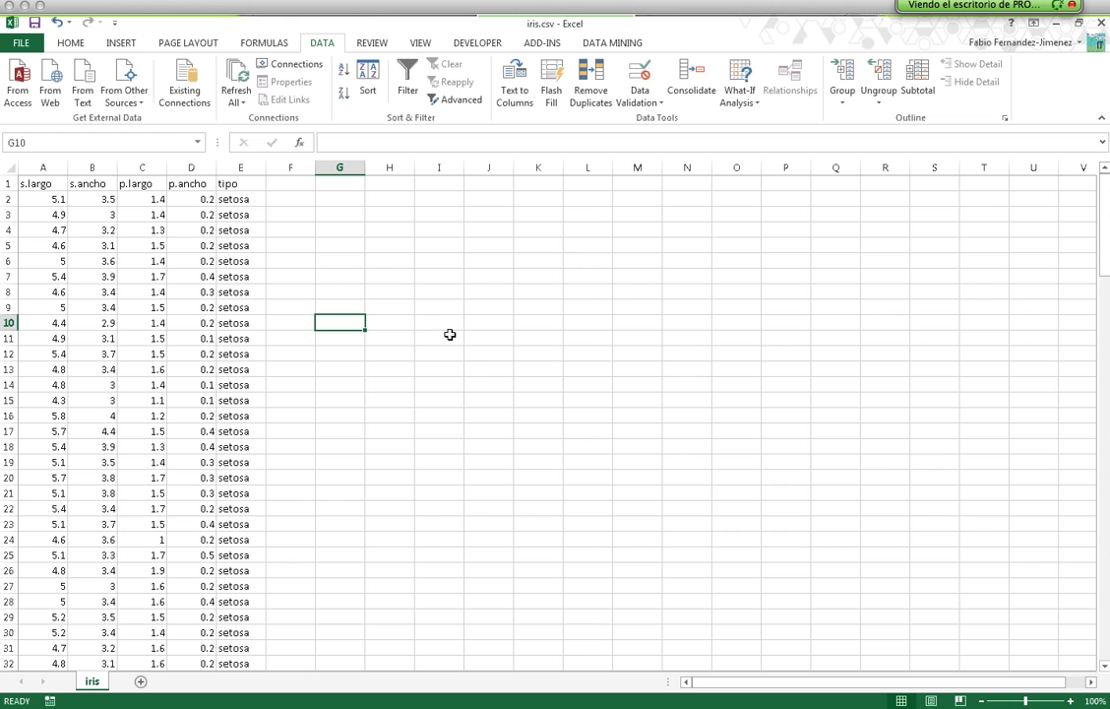
scroll(449, 335, up, 4)
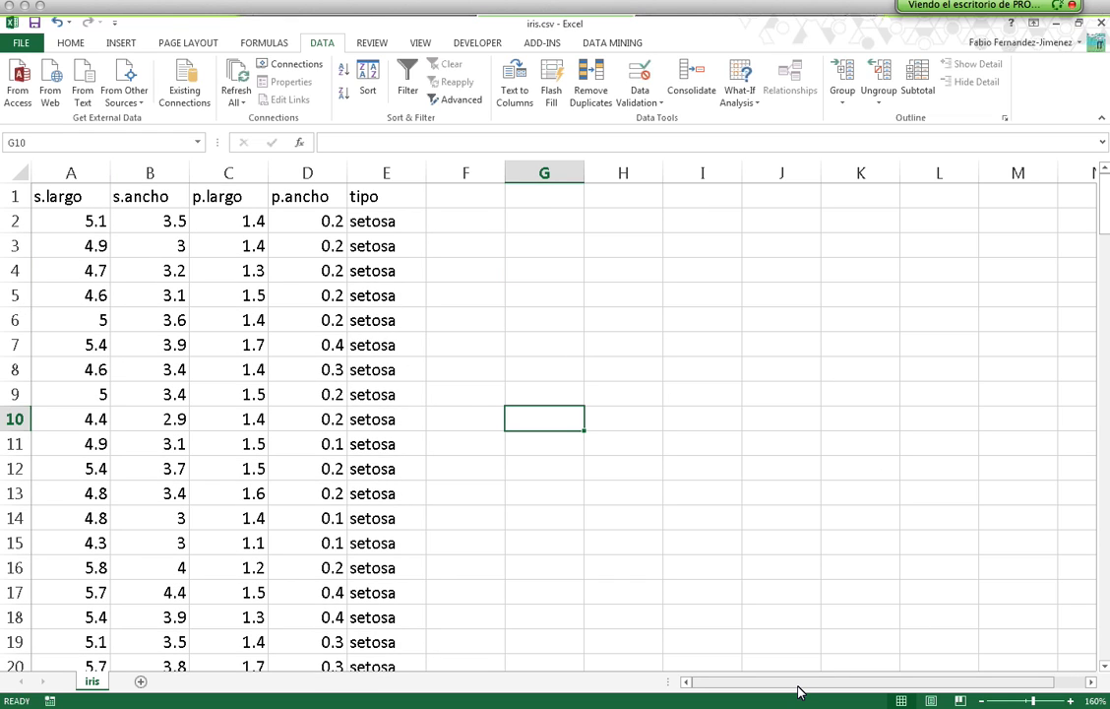
scroll(556, 454, up, 2)
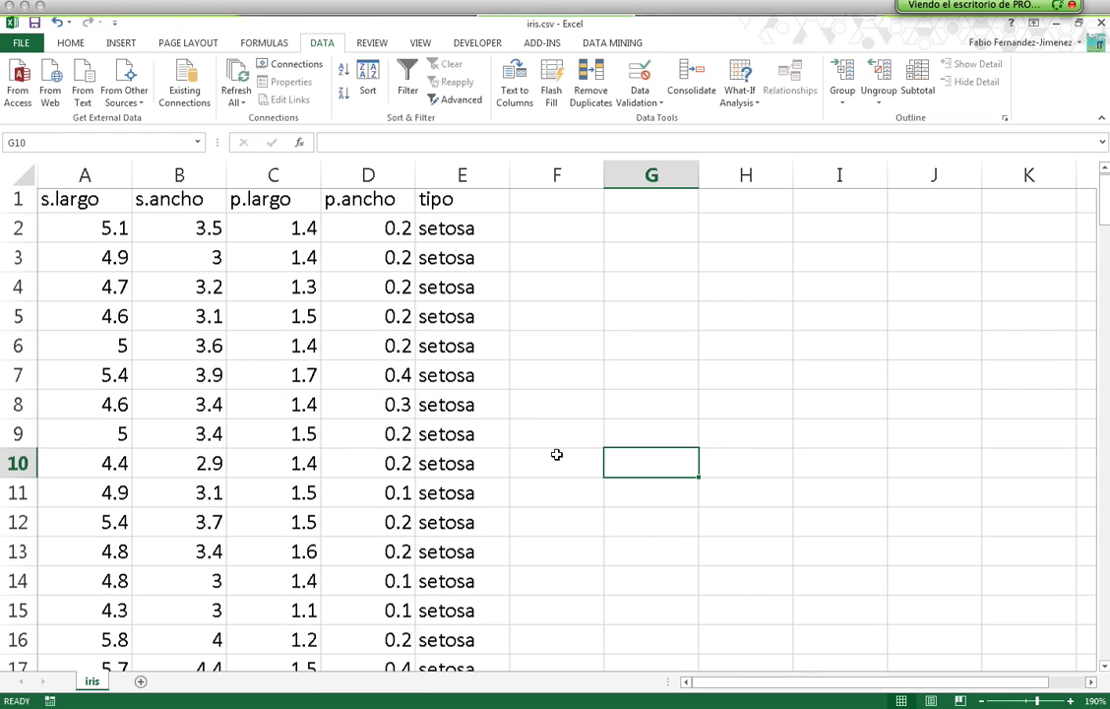
scroll(556, 454, up, 1)
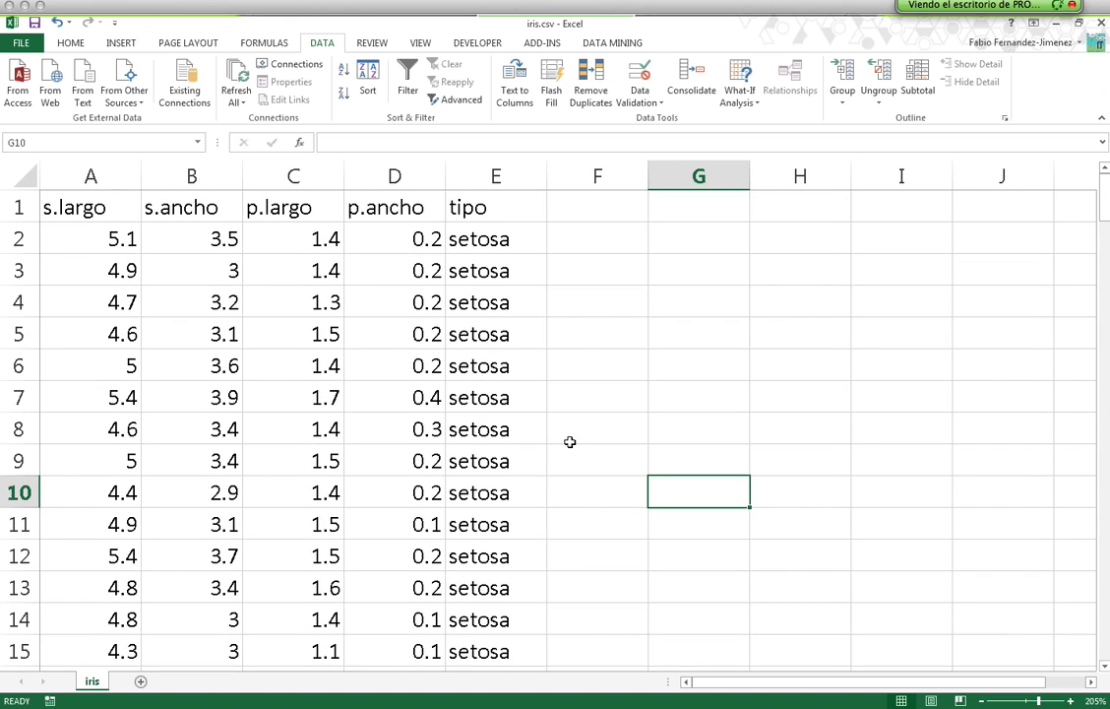
drag(100, 176, 176, 177)
click(394, 179)
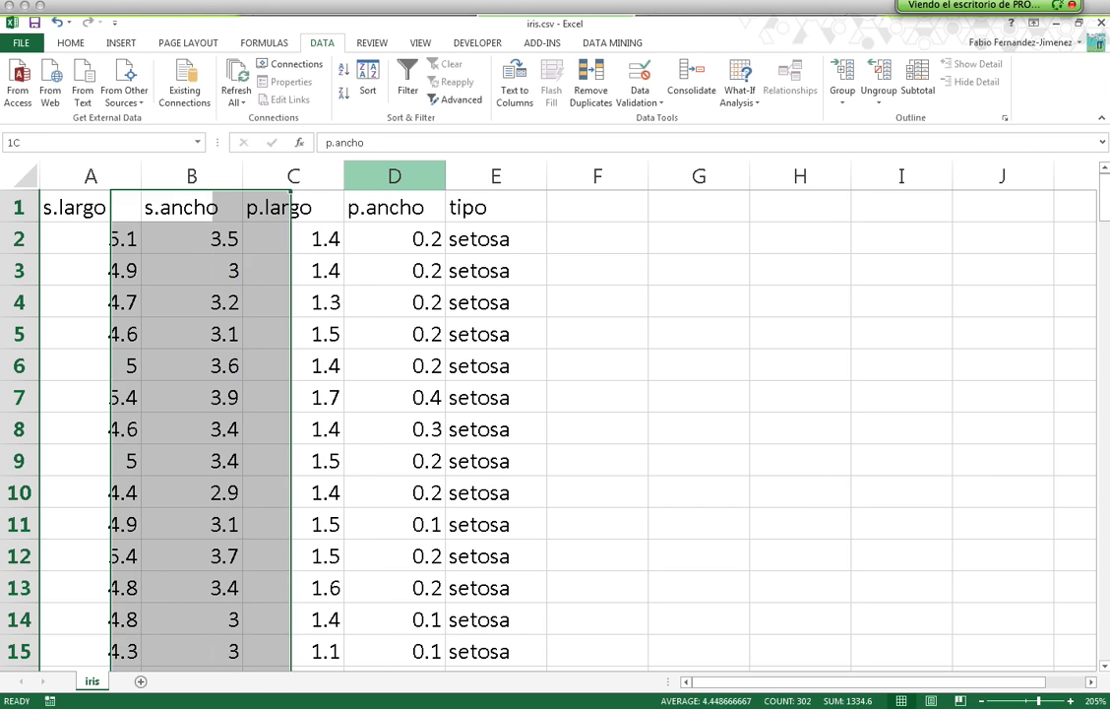
drag(91, 175, 403, 176)
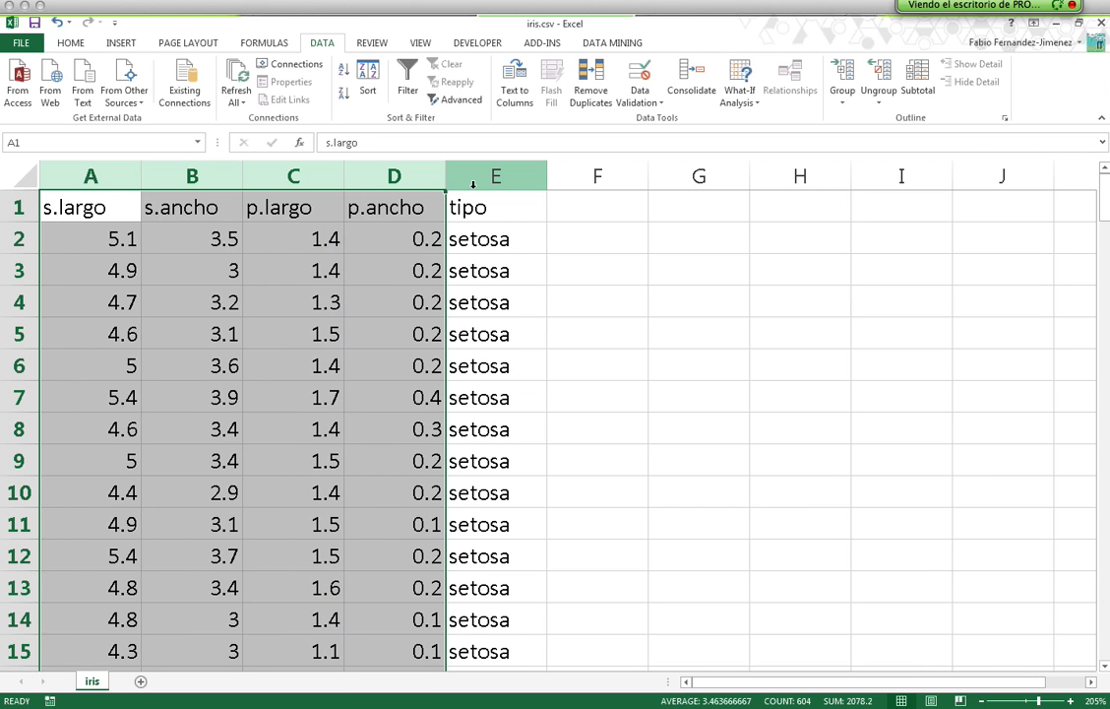
click(2, 461)
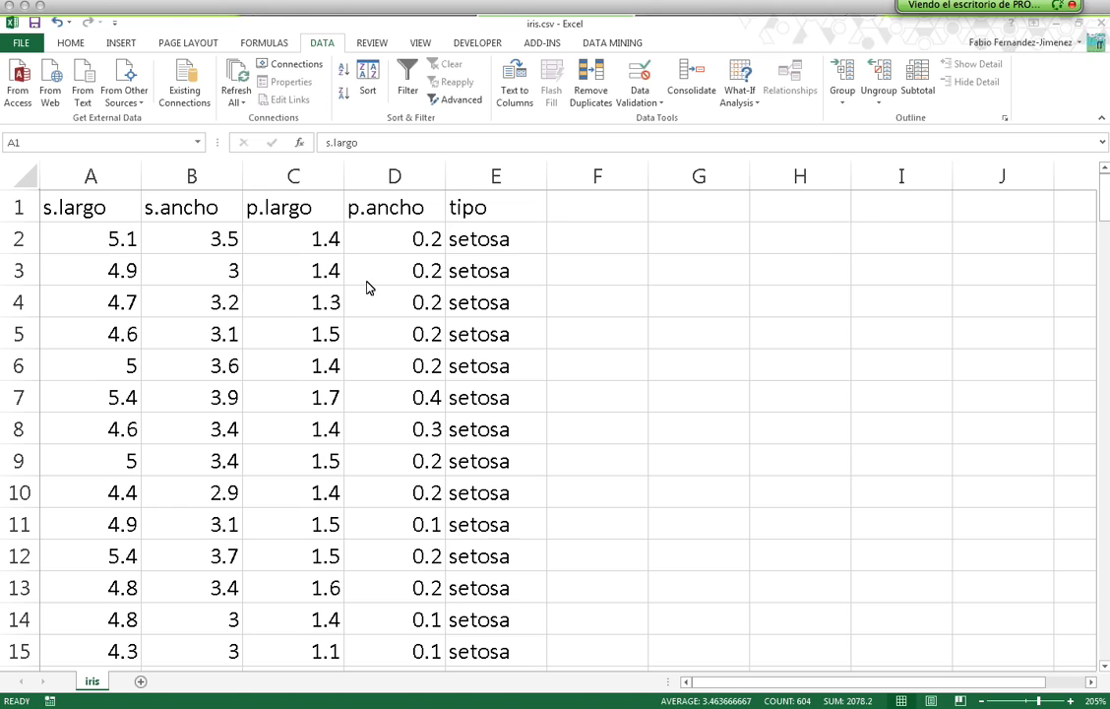
click(1054, 24)
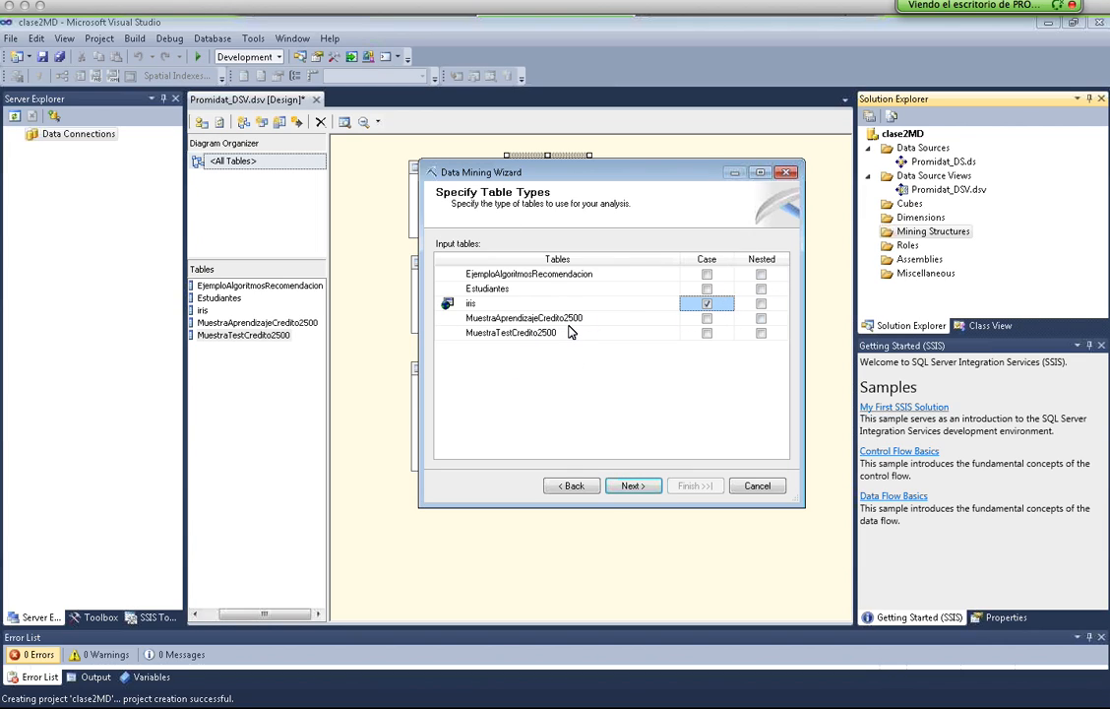
Include all iris columns in the training data, set IdFlor as the key and accept the selection
click(633, 486)
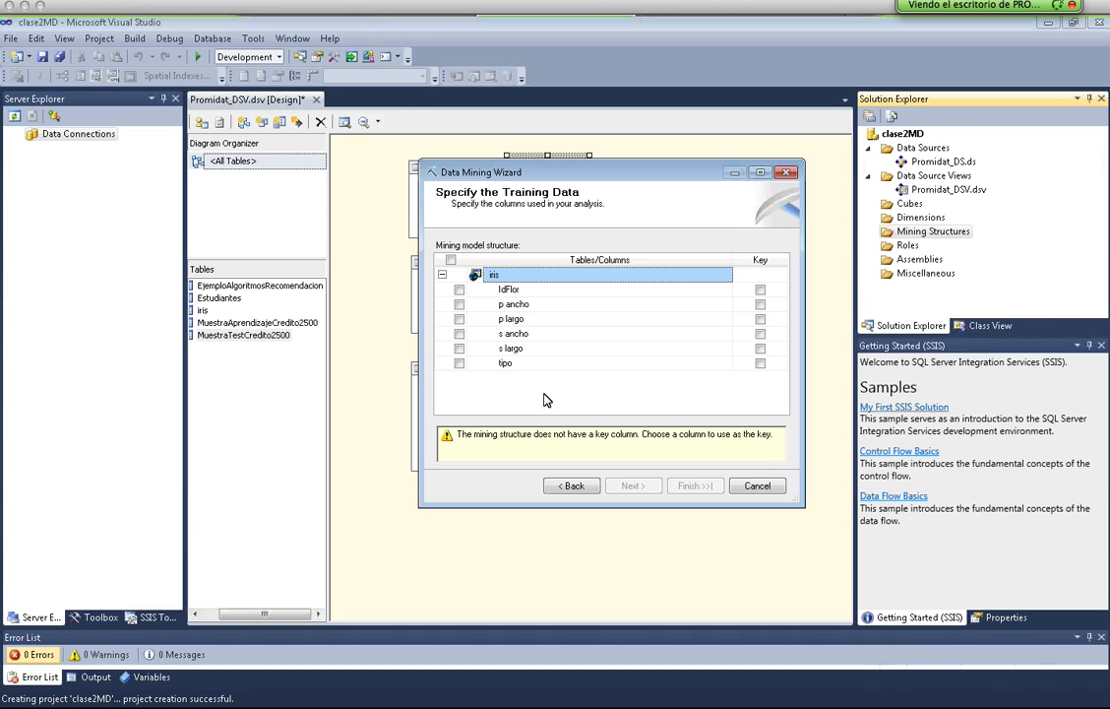
click(451, 261)
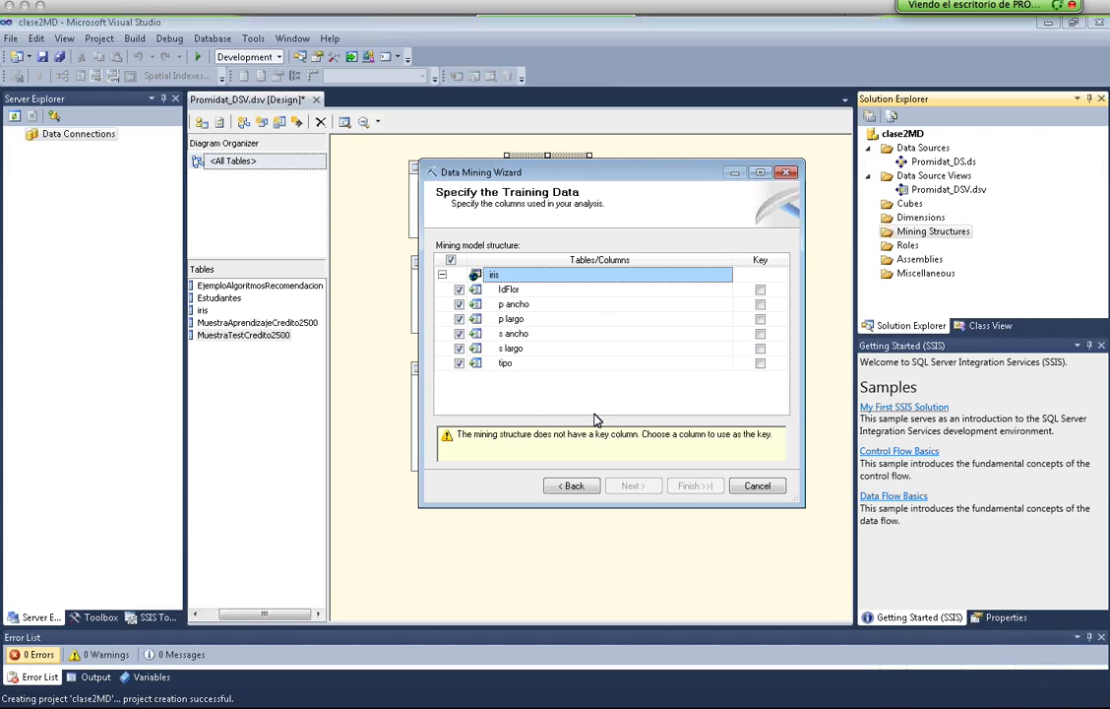
click(538, 288)
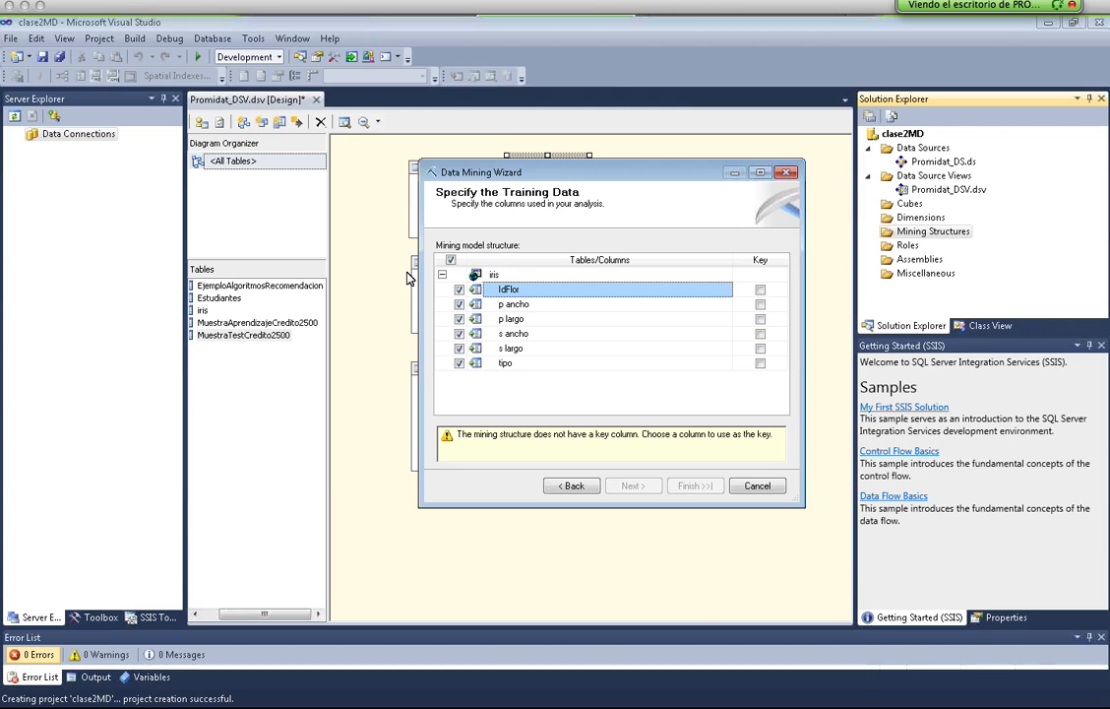
click(760, 290)
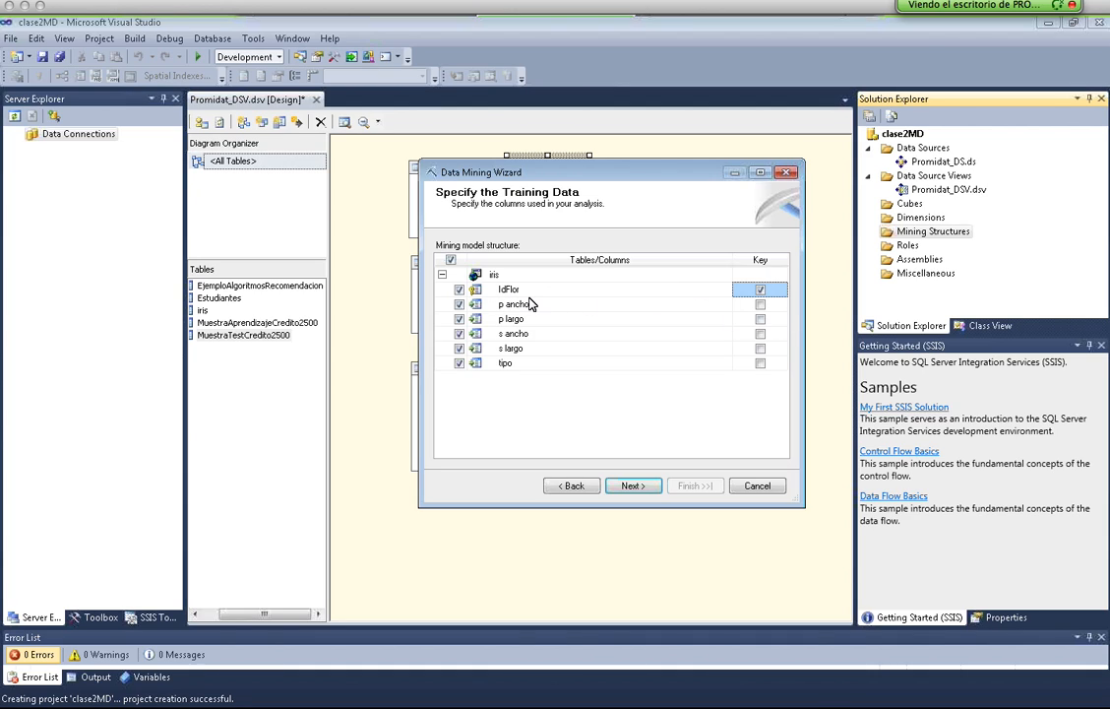
click(634, 486)
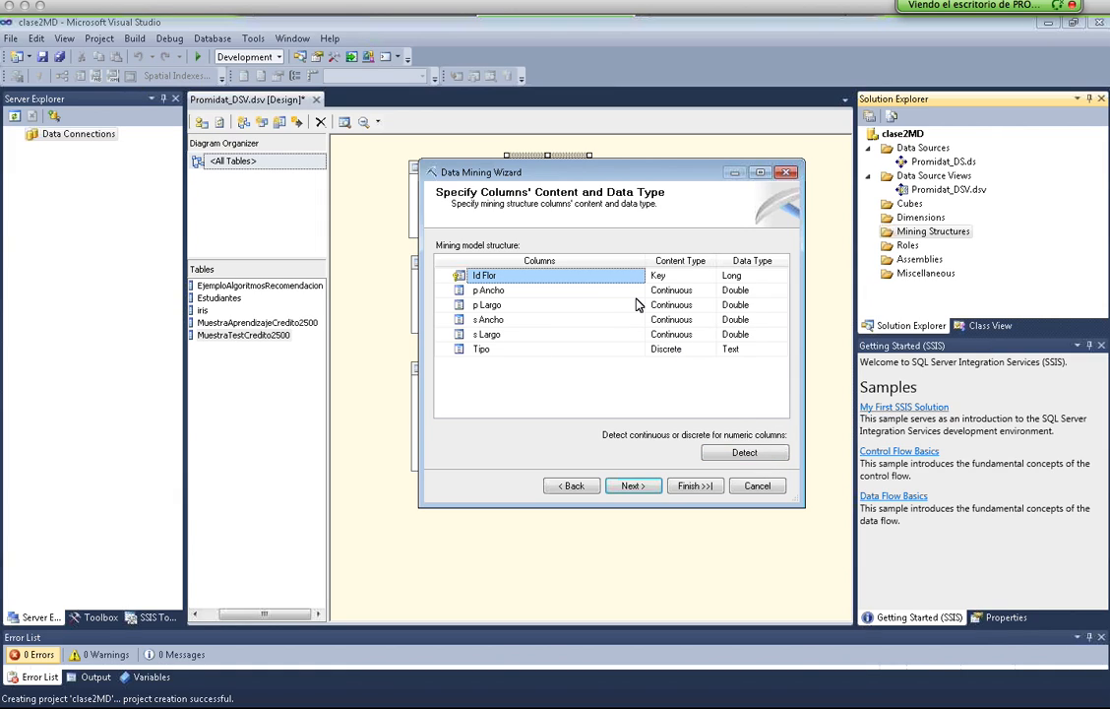
Check the content type choices for p Ancho, accept the column types and reserve 30% of the data for testing
click(672, 292)
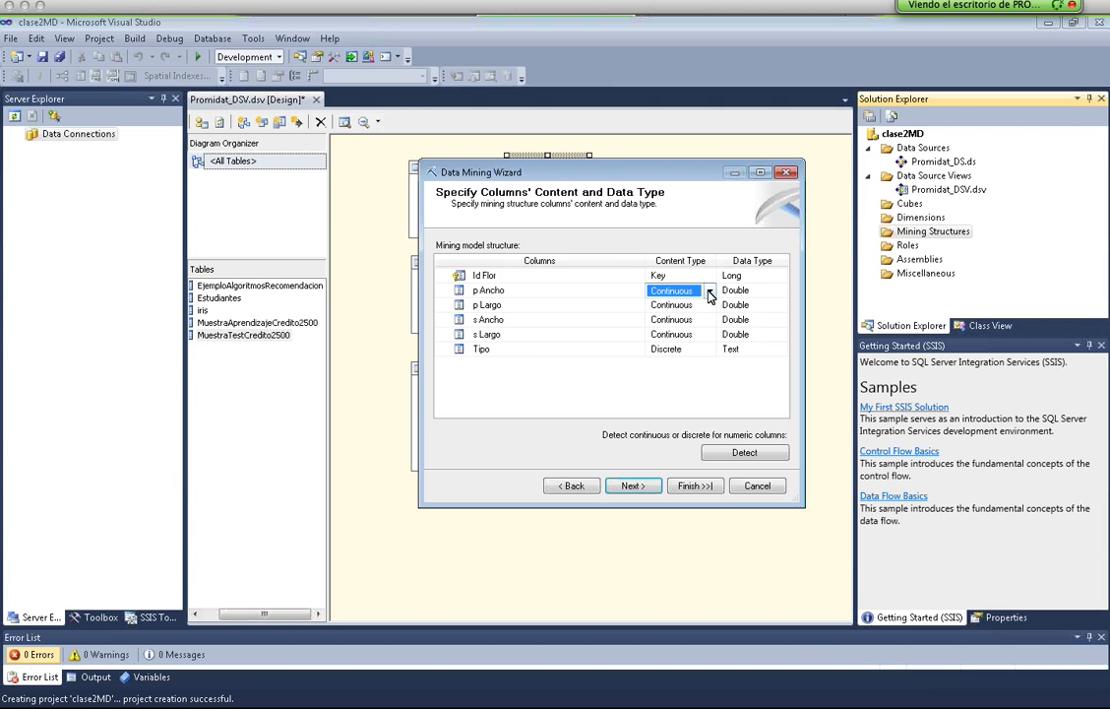
click(709, 291)
click(709, 293)
click(589, 375)
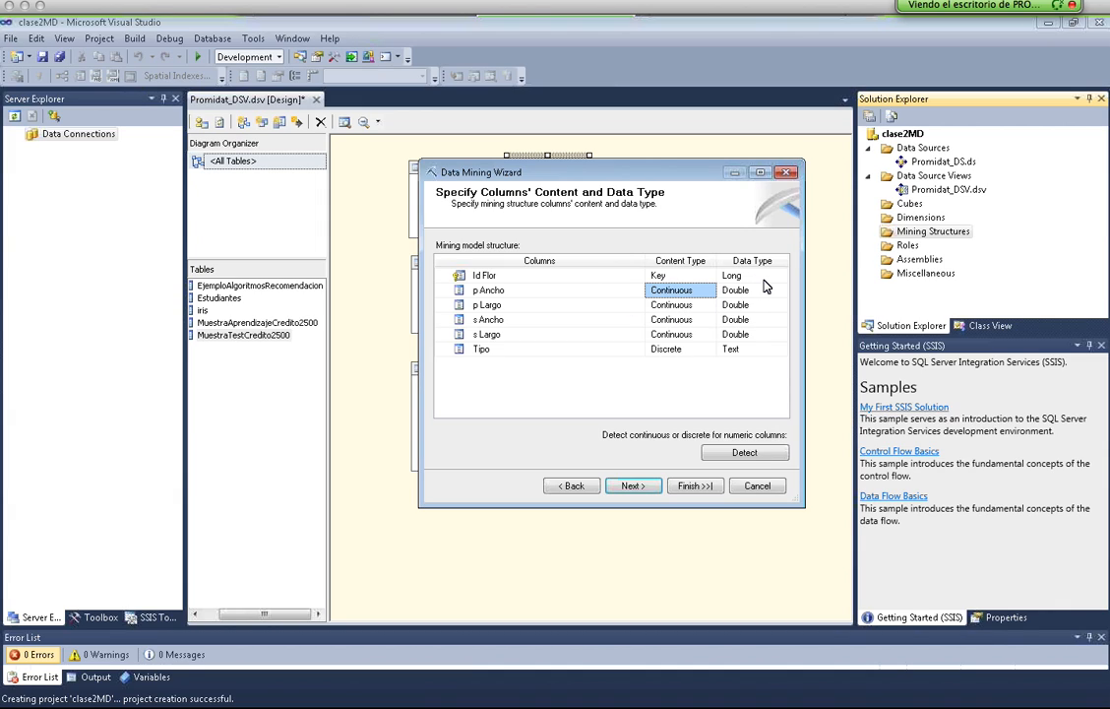
click(636, 487)
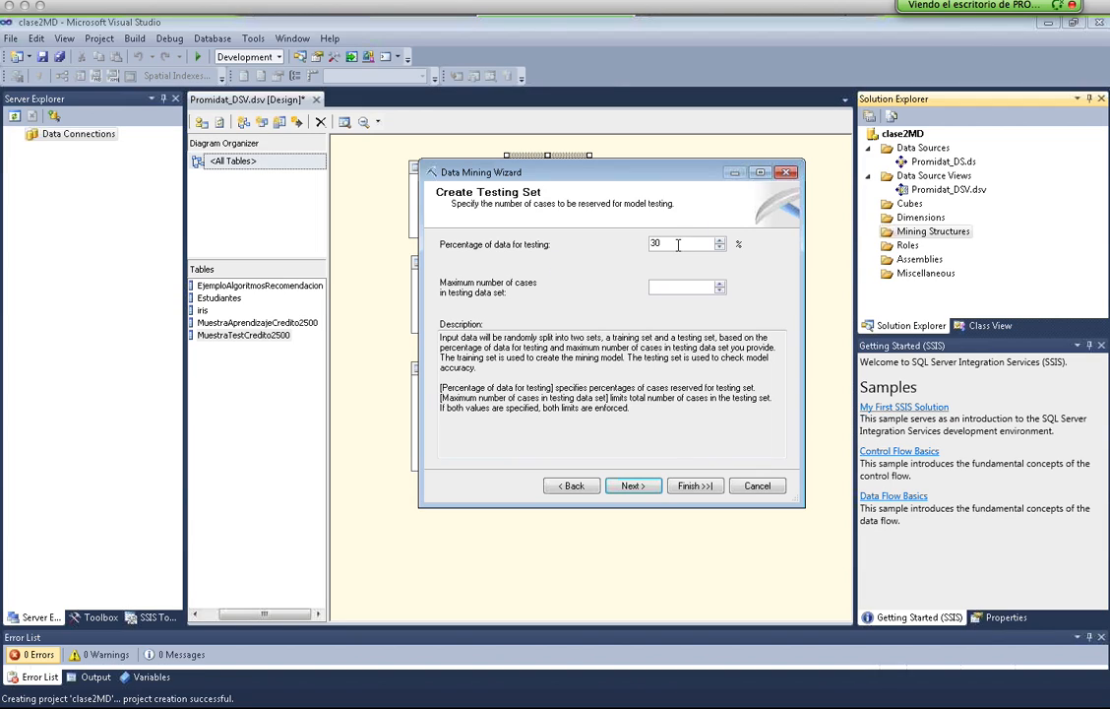
click(683, 285)
click(637, 484)
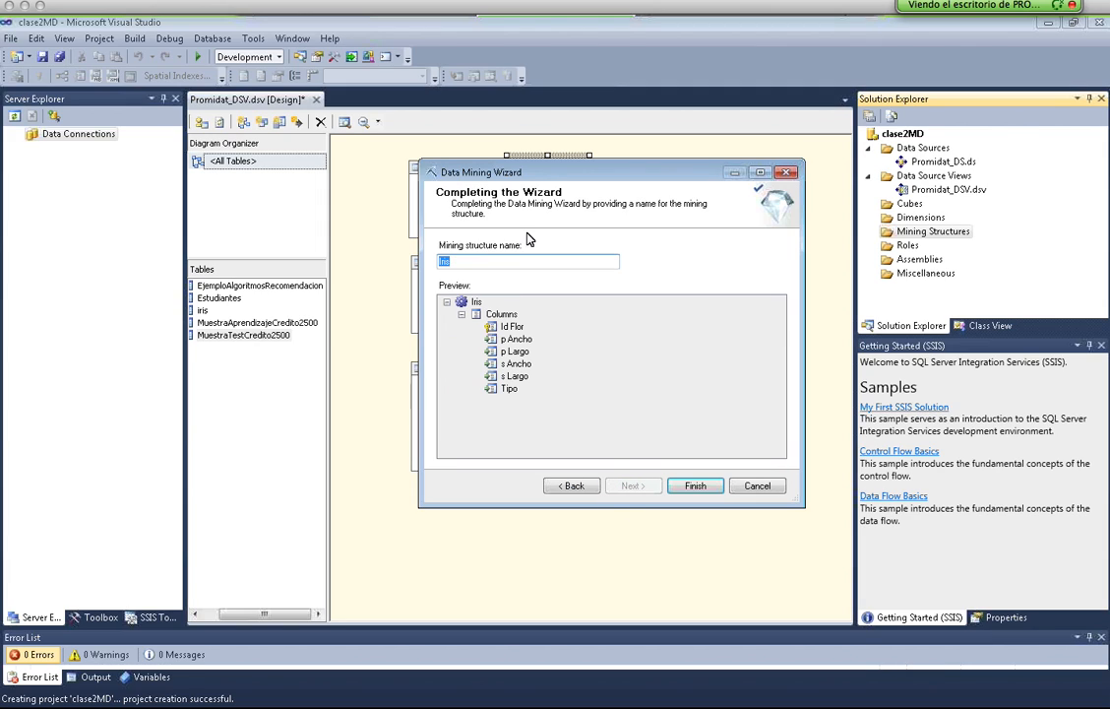
Name the mining structure Iris-Flores, finish it and move the iris table closer to the diagram's upper-left corner
click(496, 259)
text(-Flores)
click(688, 486)
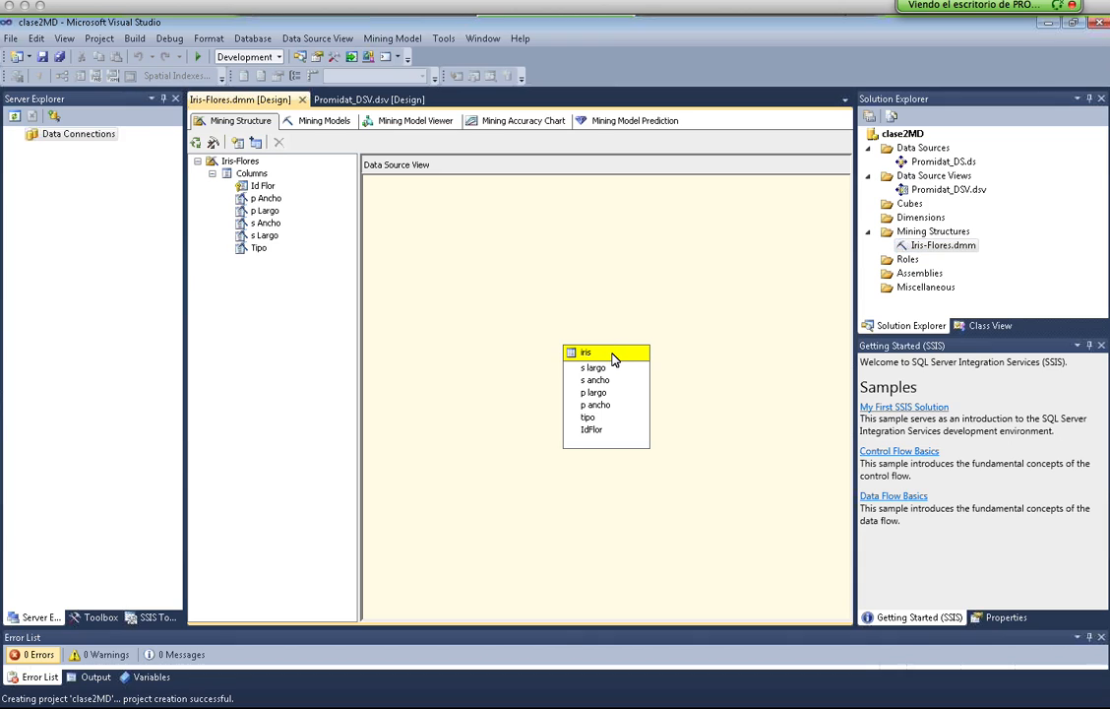
drag(612, 353, 501, 256)
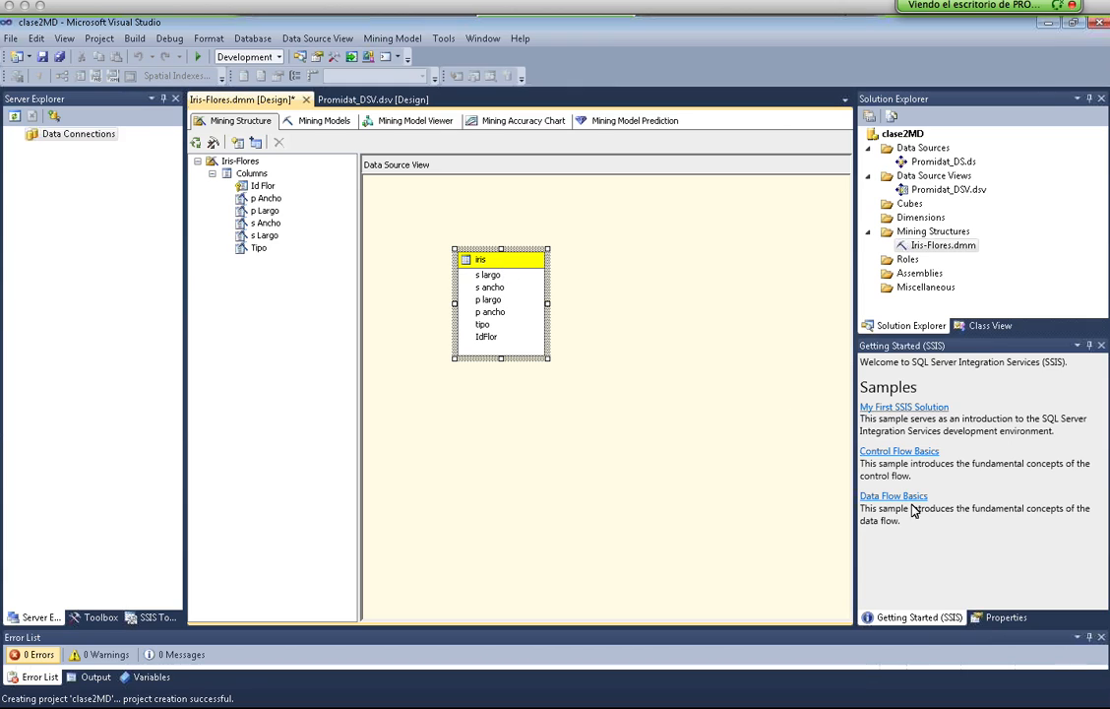
Examine the properties of the iris table's columns s ancho through tipo, and move the table closer to the diagram's upper-left corner
click(1006, 618)
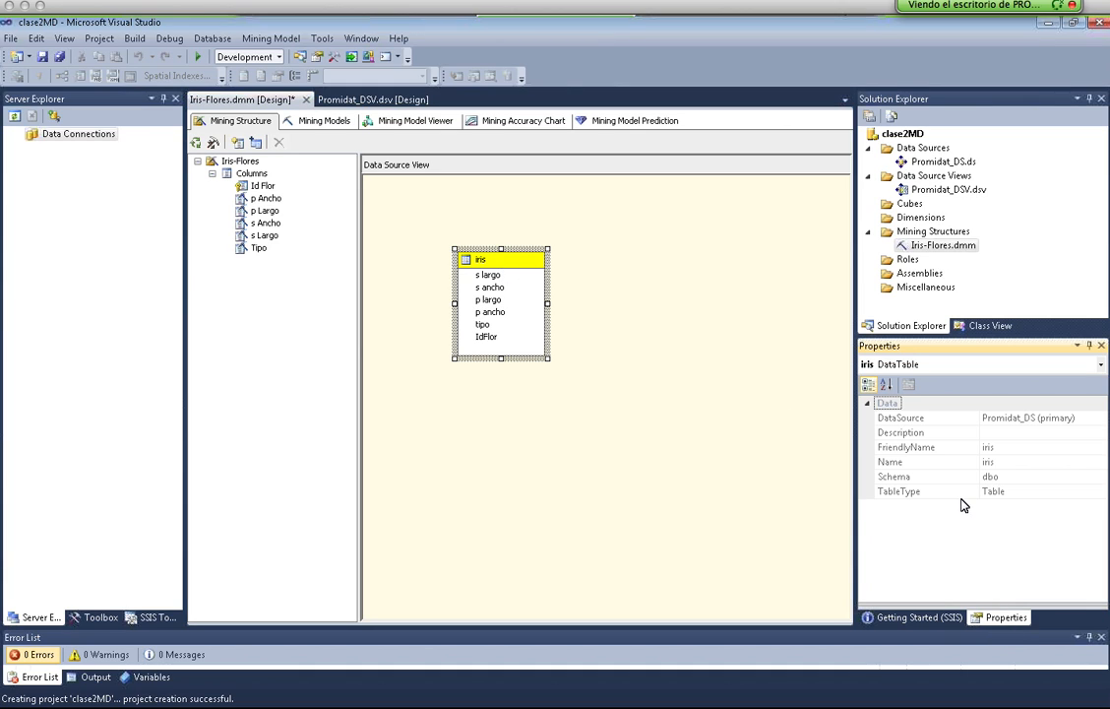
click(488, 288)
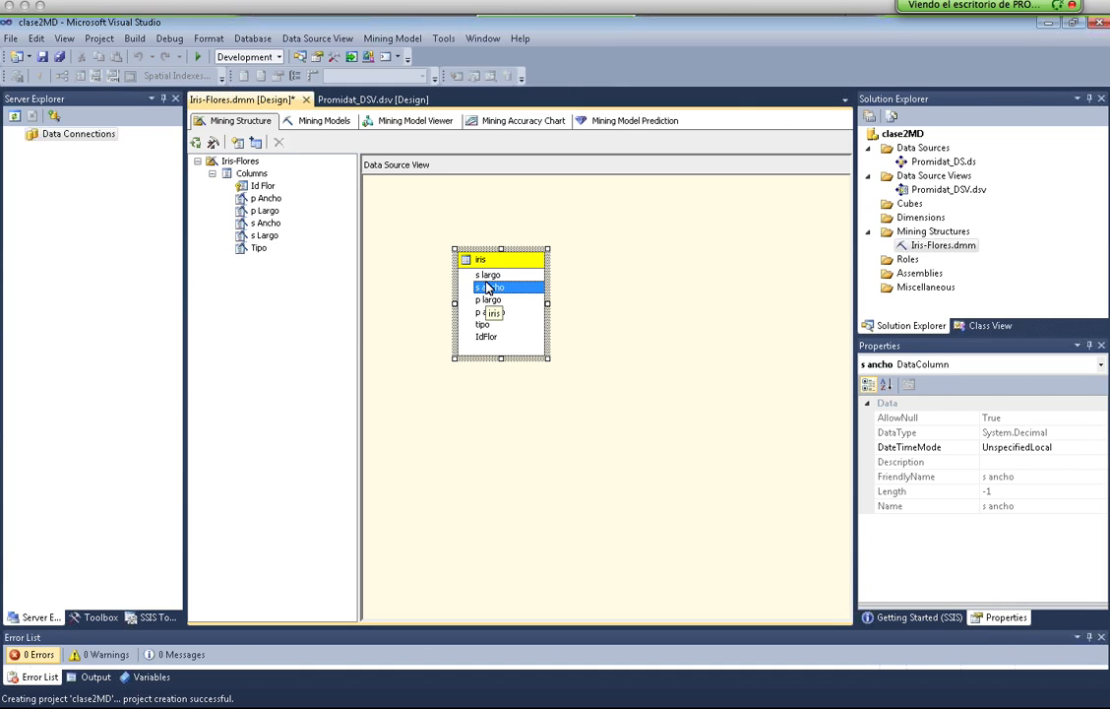
click(492, 299)
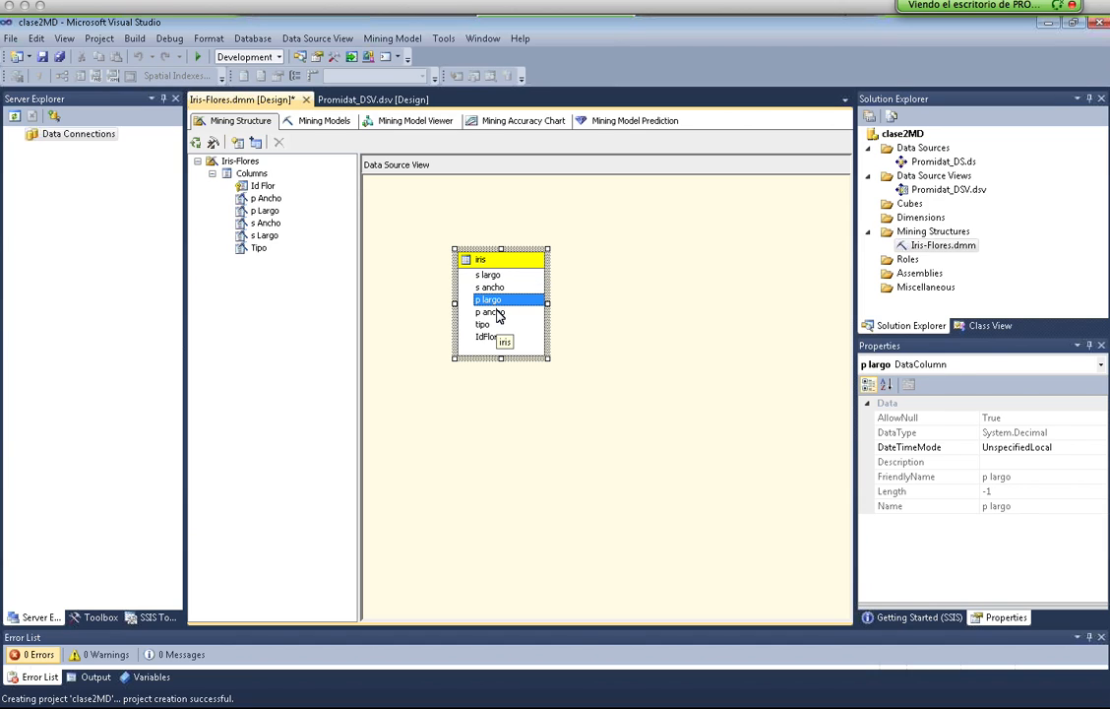
click(495, 312)
click(493, 325)
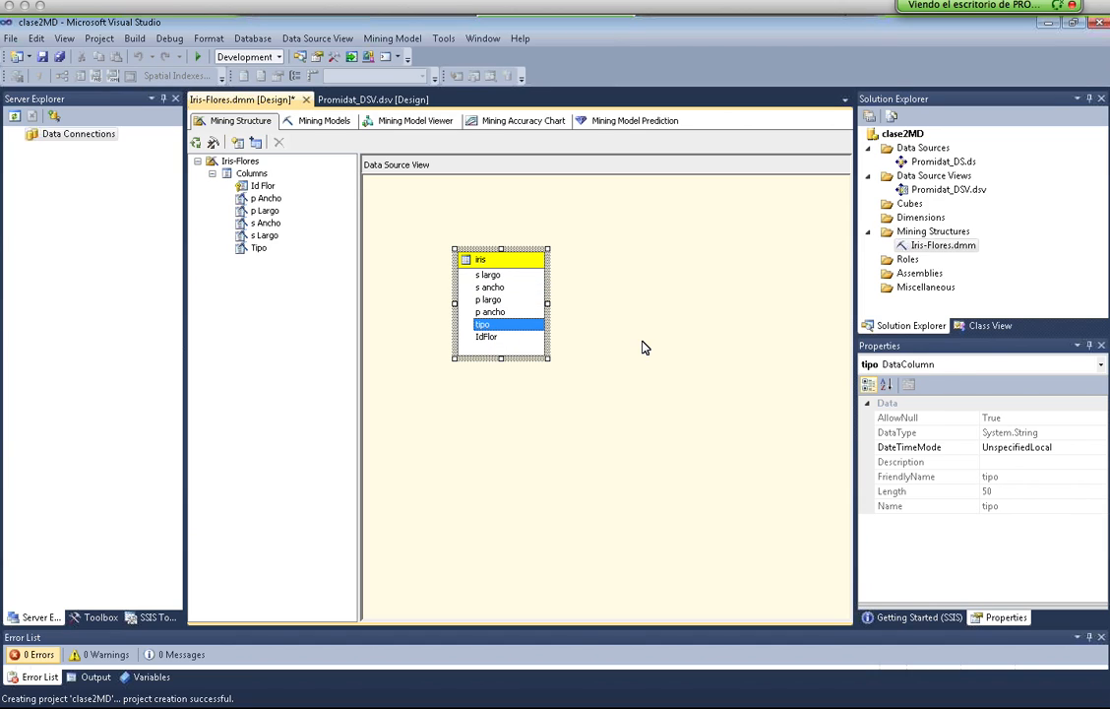
click(485, 260)
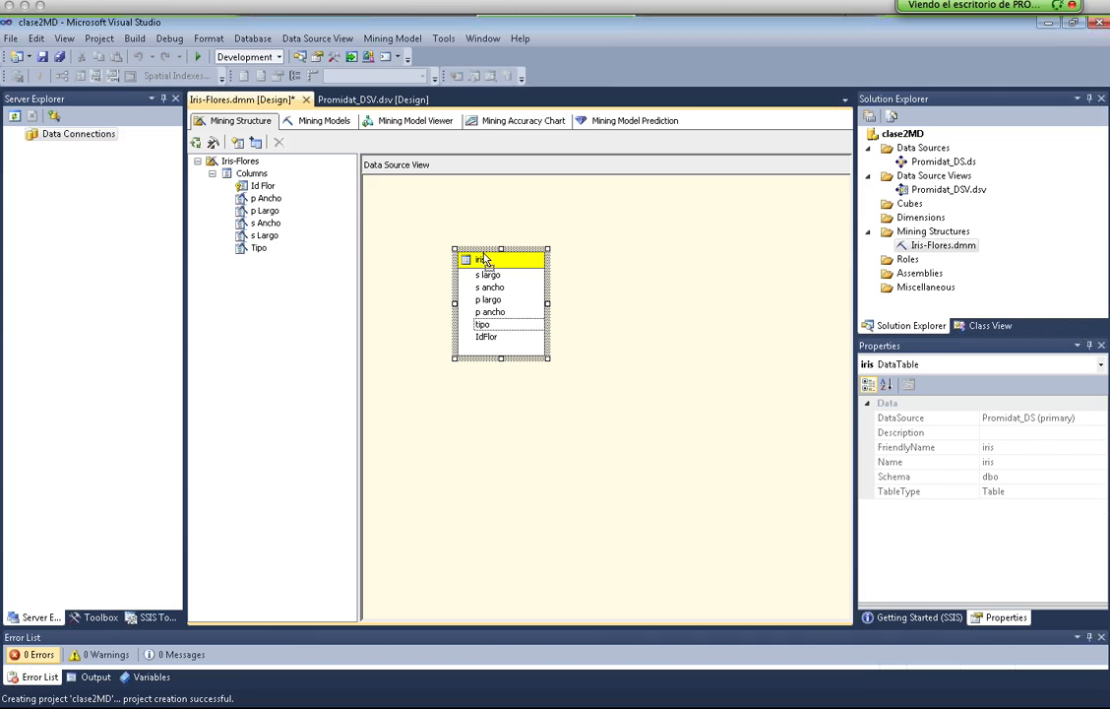
drag(485, 261, 455, 232)
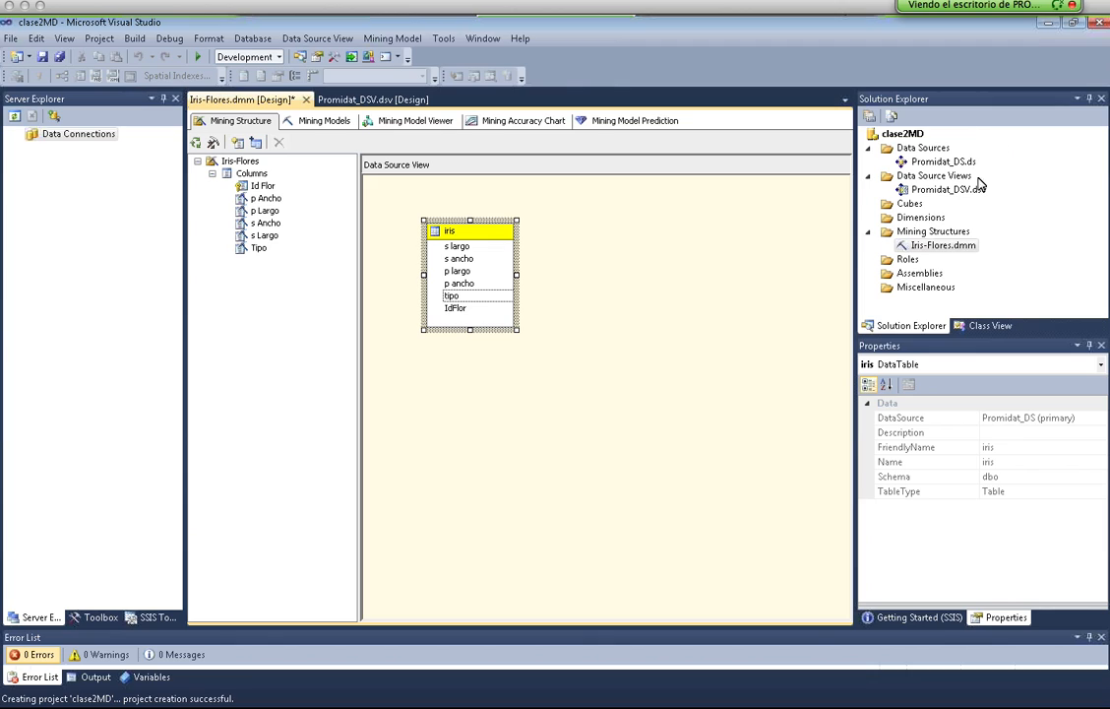
Examine the content and data type properties of the Iris-Flores structure columns p Ancho through Tipo
click(940, 108)
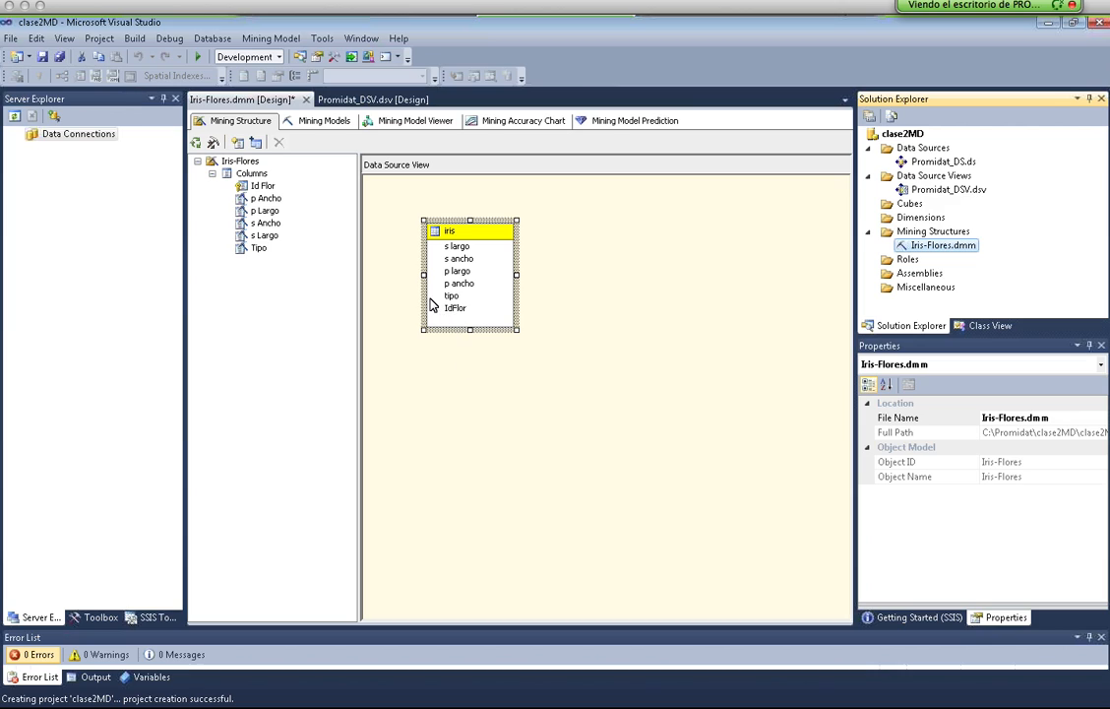
click(258, 201)
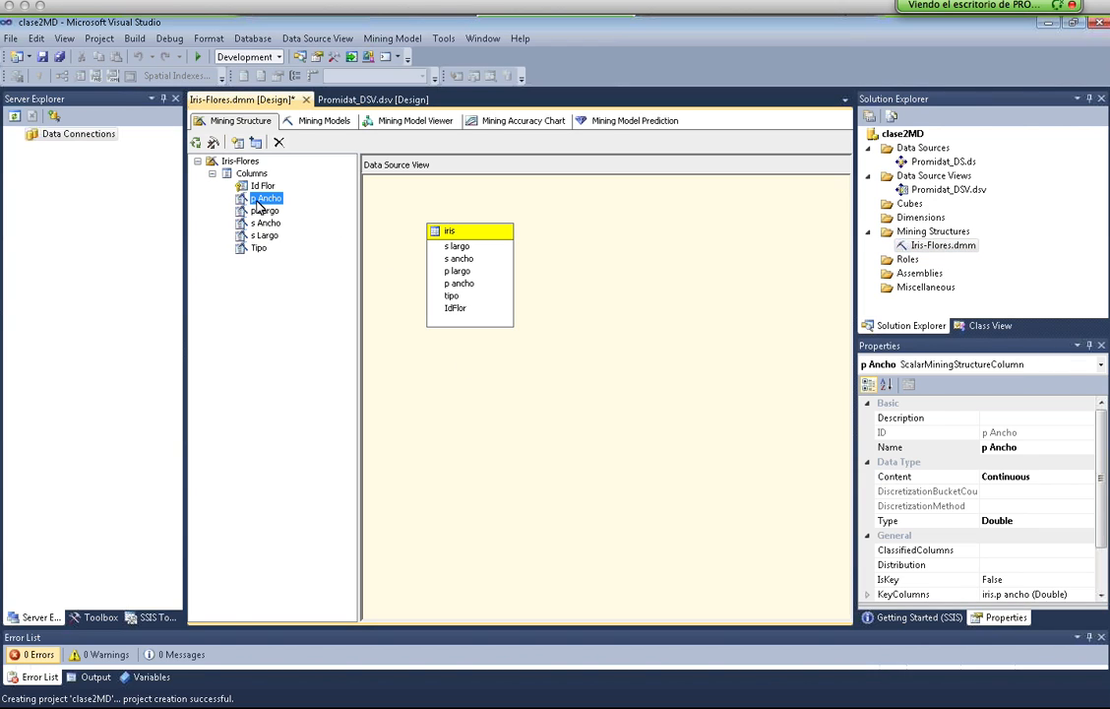
click(260, 210)
click(262, 223)
click(261, 235)
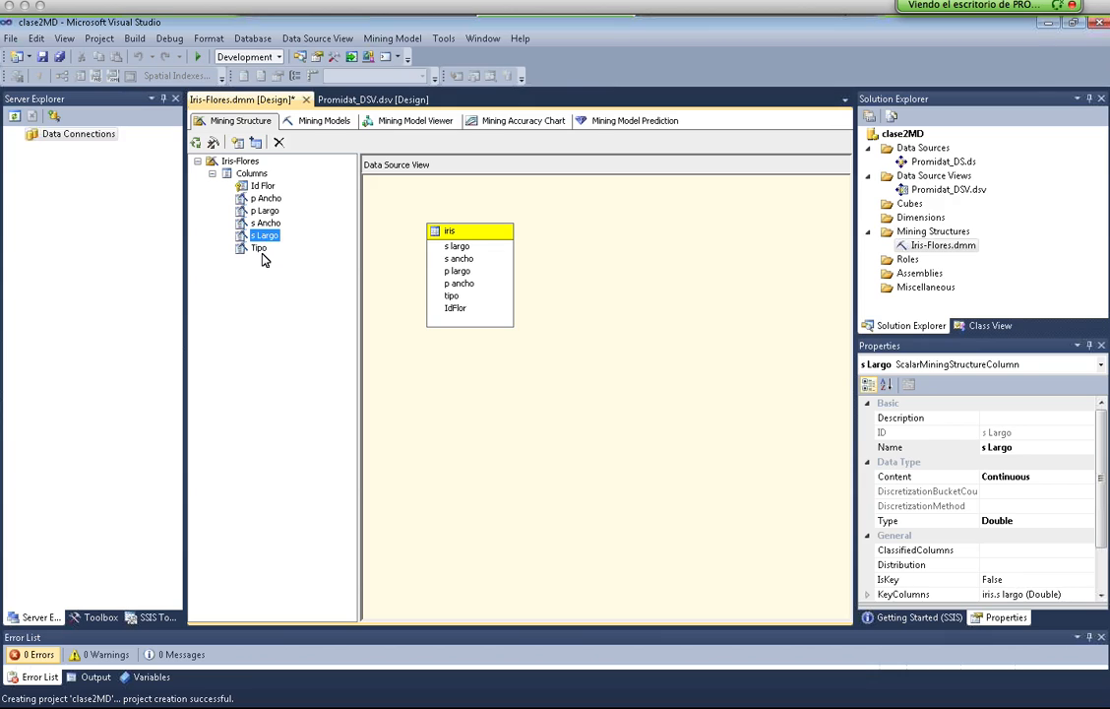
click(259, 248)
click(263, 211)
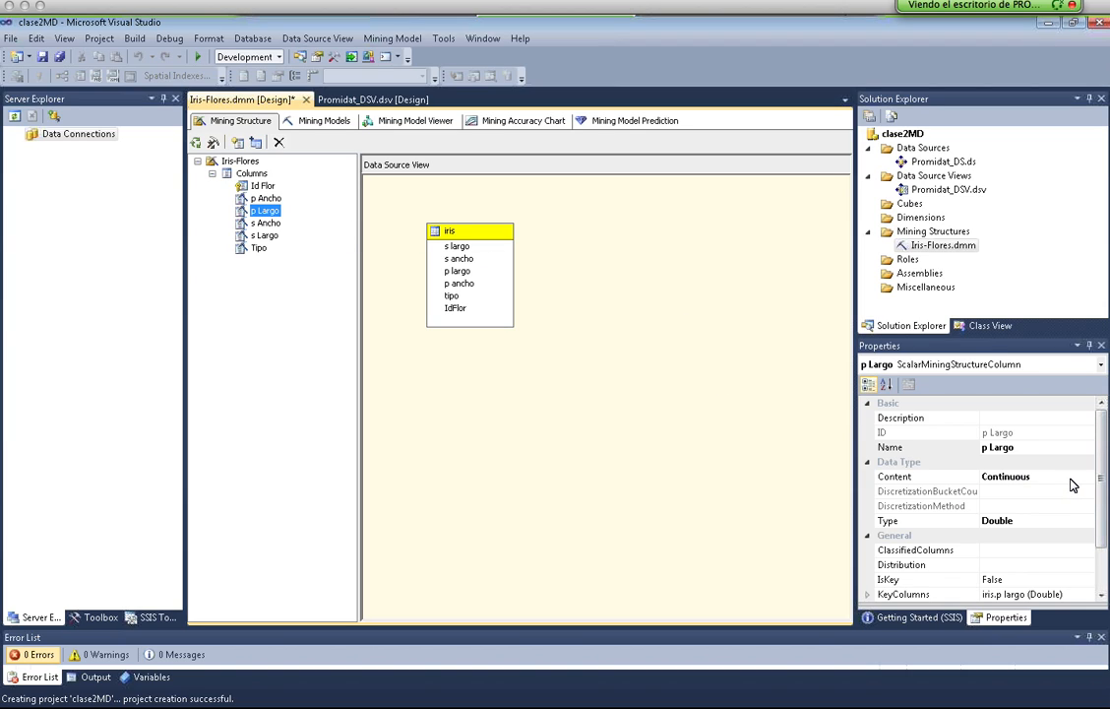
Create a mining model named Arbol-Iris in the Iris-Flores structure, using the Microsoft Decision Trees algorithm
right_click(244, 164)
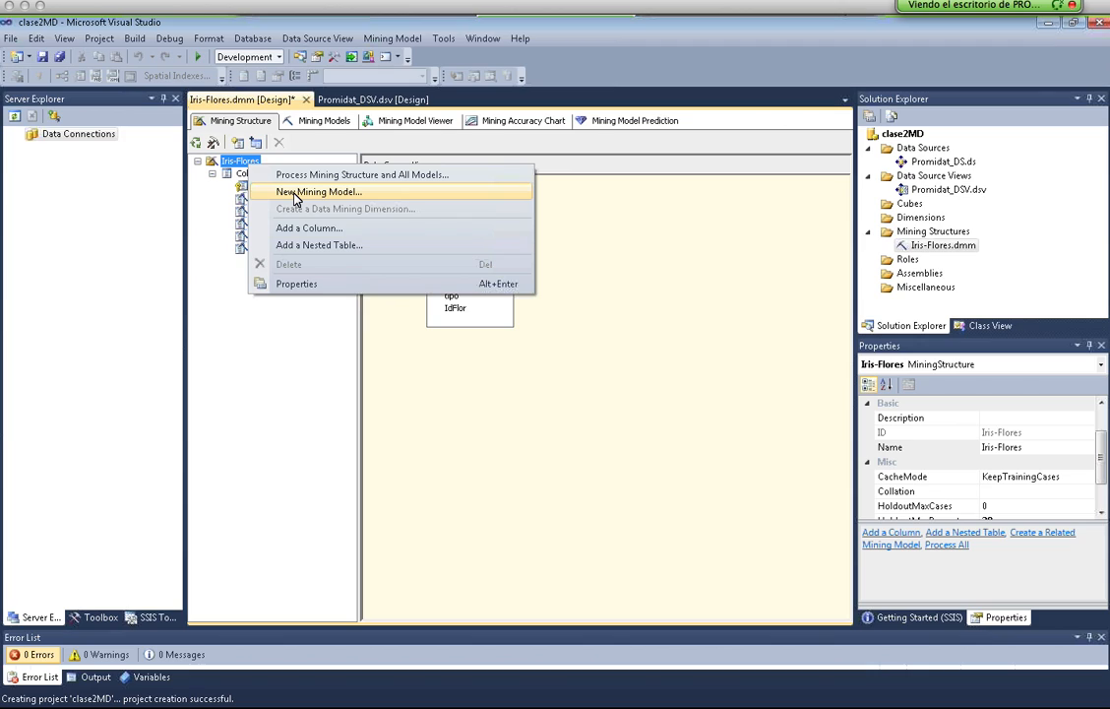
click(209, 145)
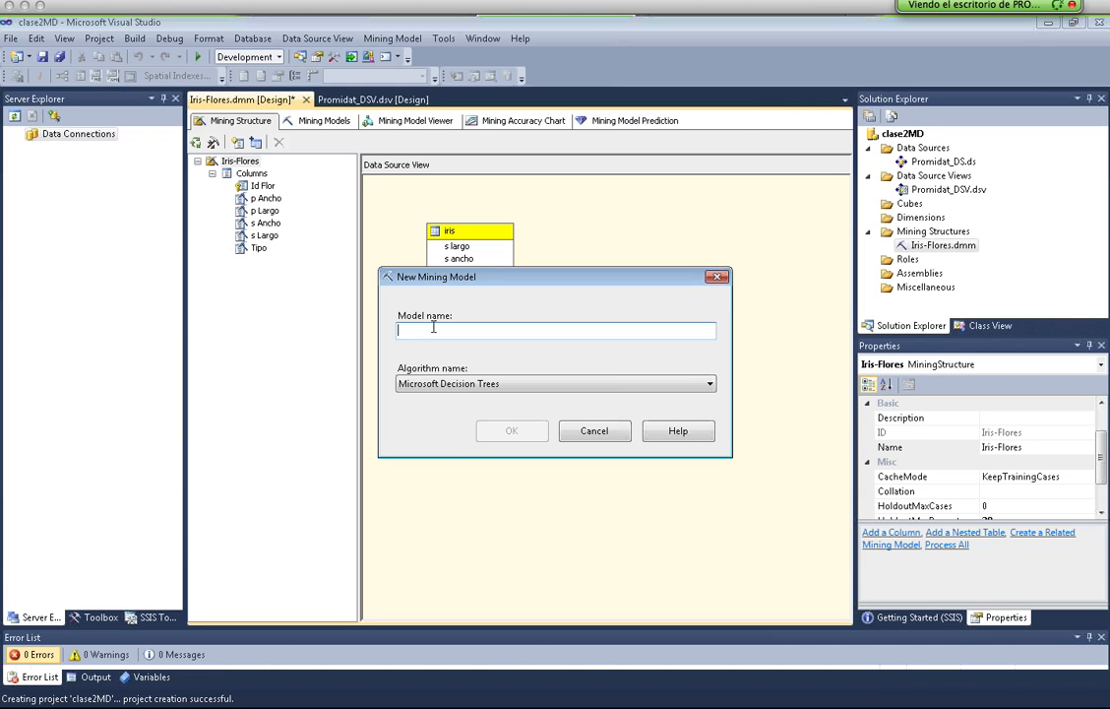
text(I)
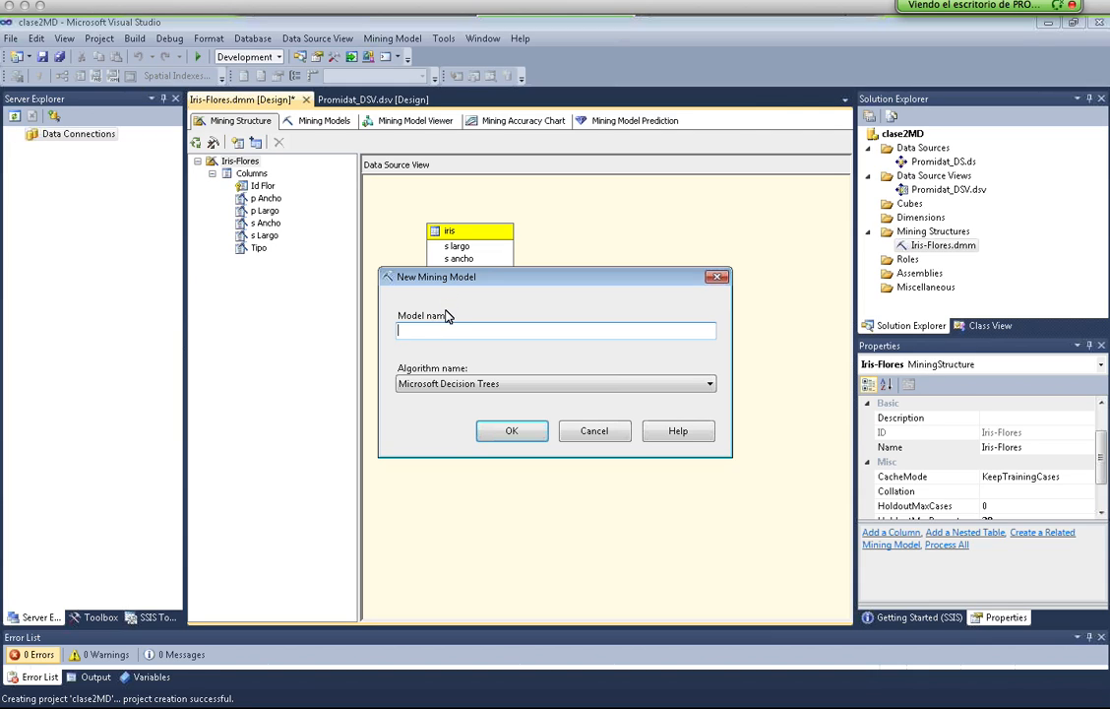
text(A)
key(BackSpace)
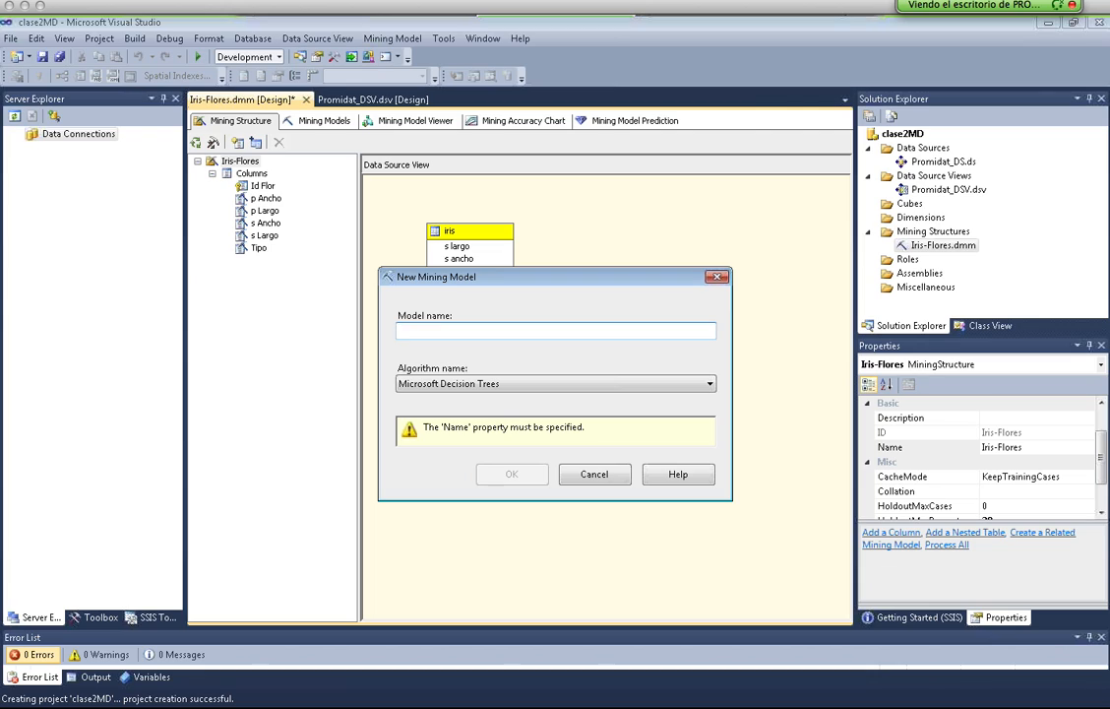
text(Arbol-Iris)
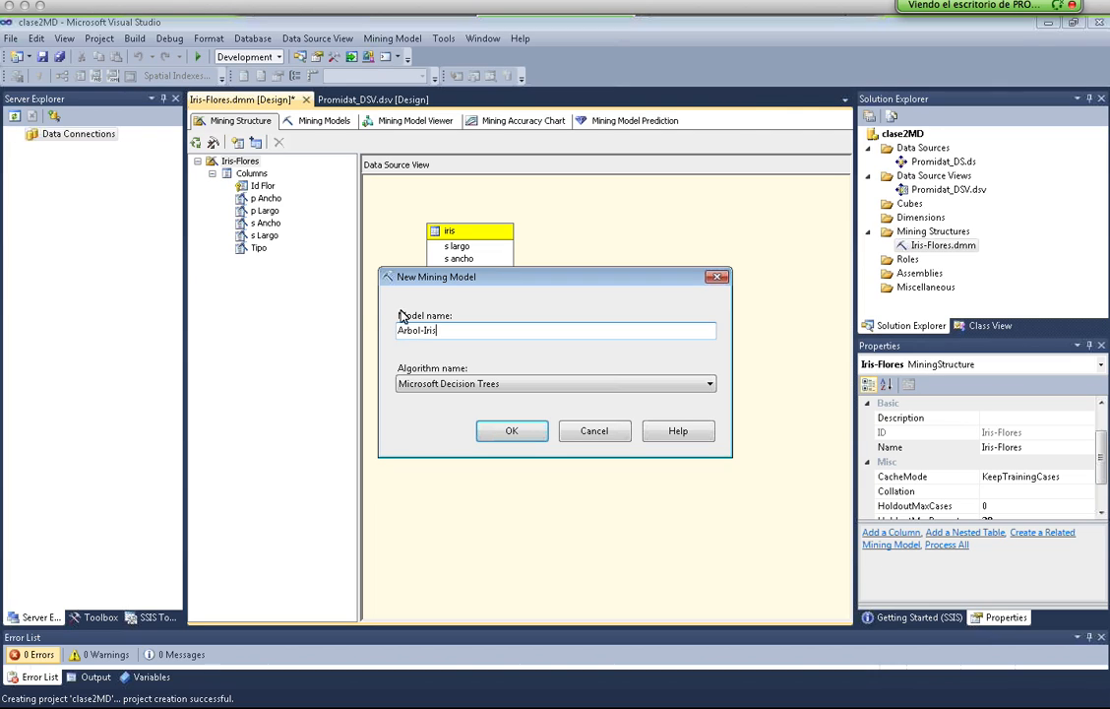
click(512, 433)
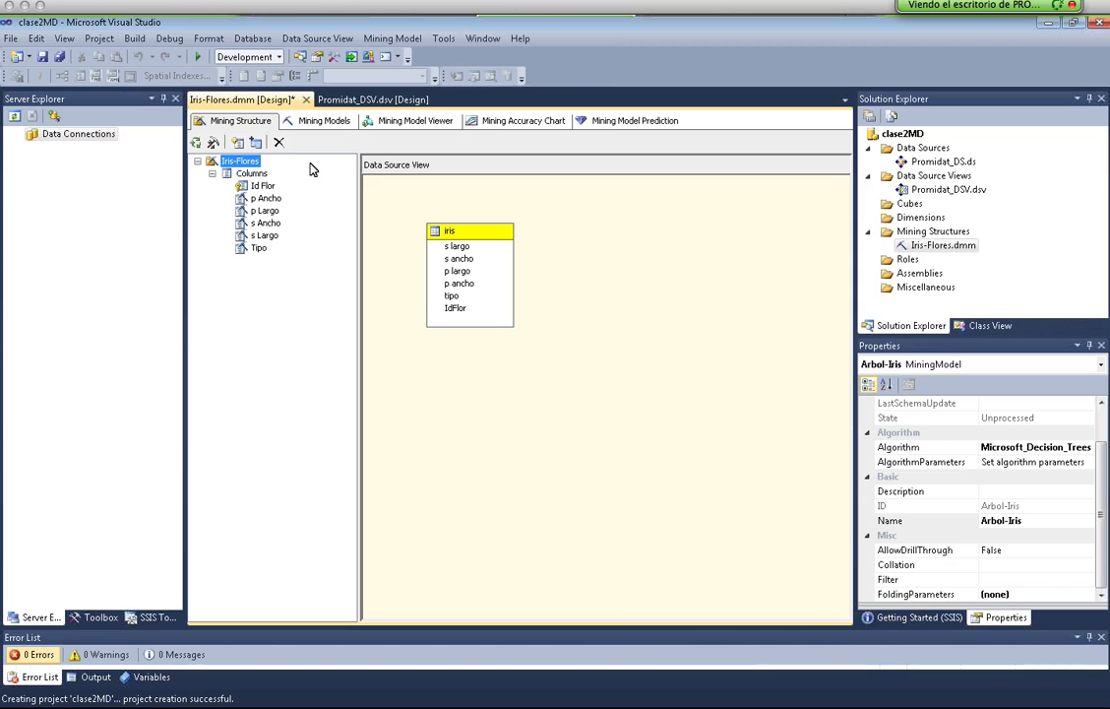
Check the usage choices for p Ancho in the Arbol-Iris model, keep it as Input, and set Tipo to PredictOnly
click(323, 121)
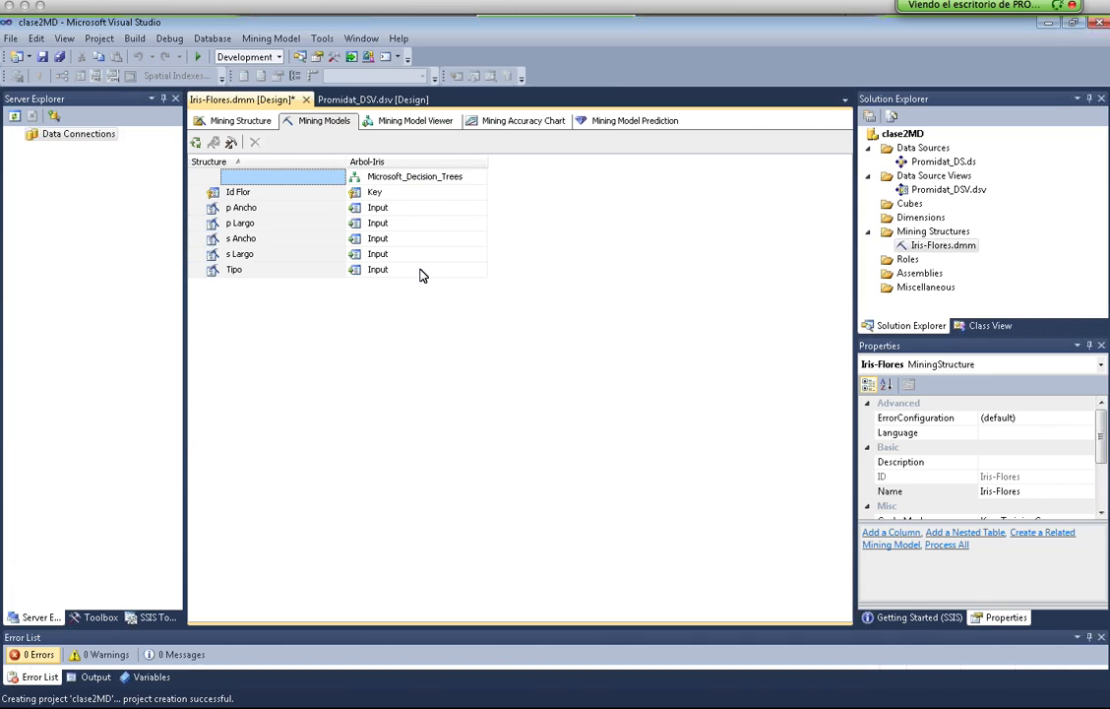
click(427, 210)
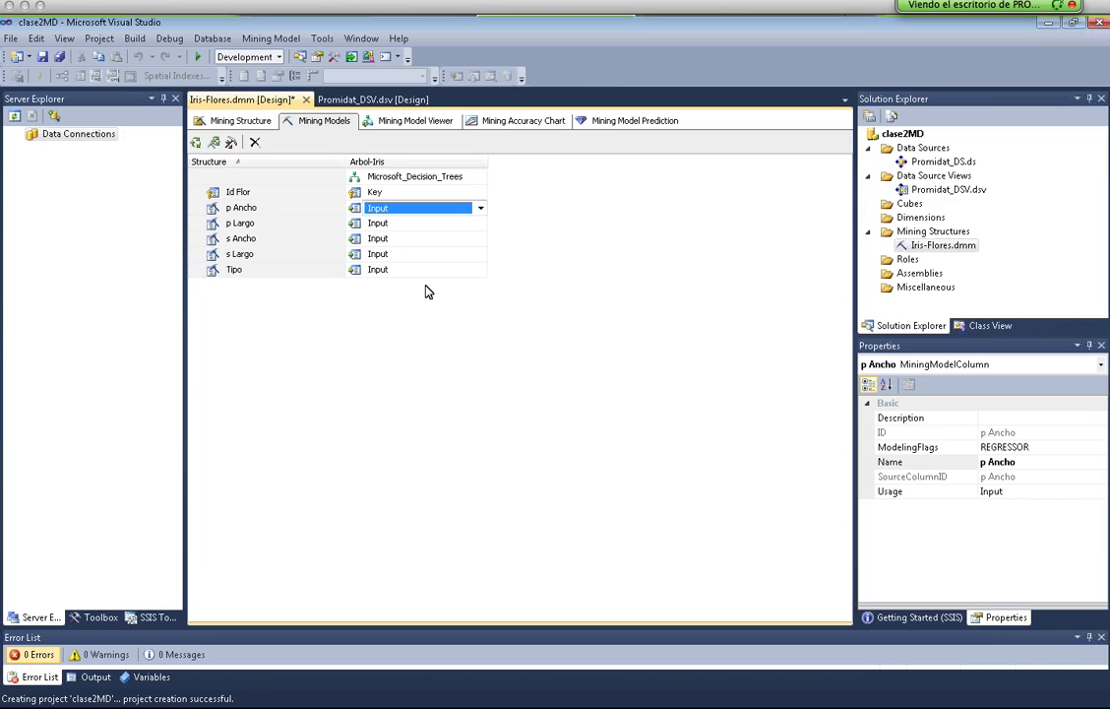
click(480, 210)
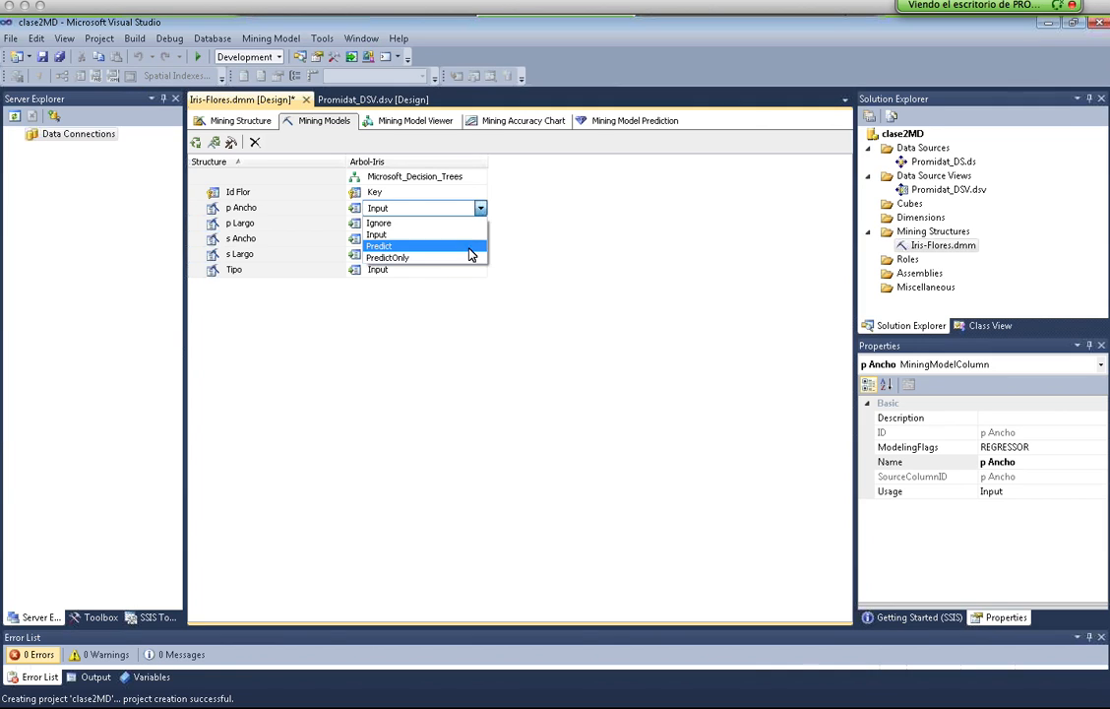
click(477, 235)
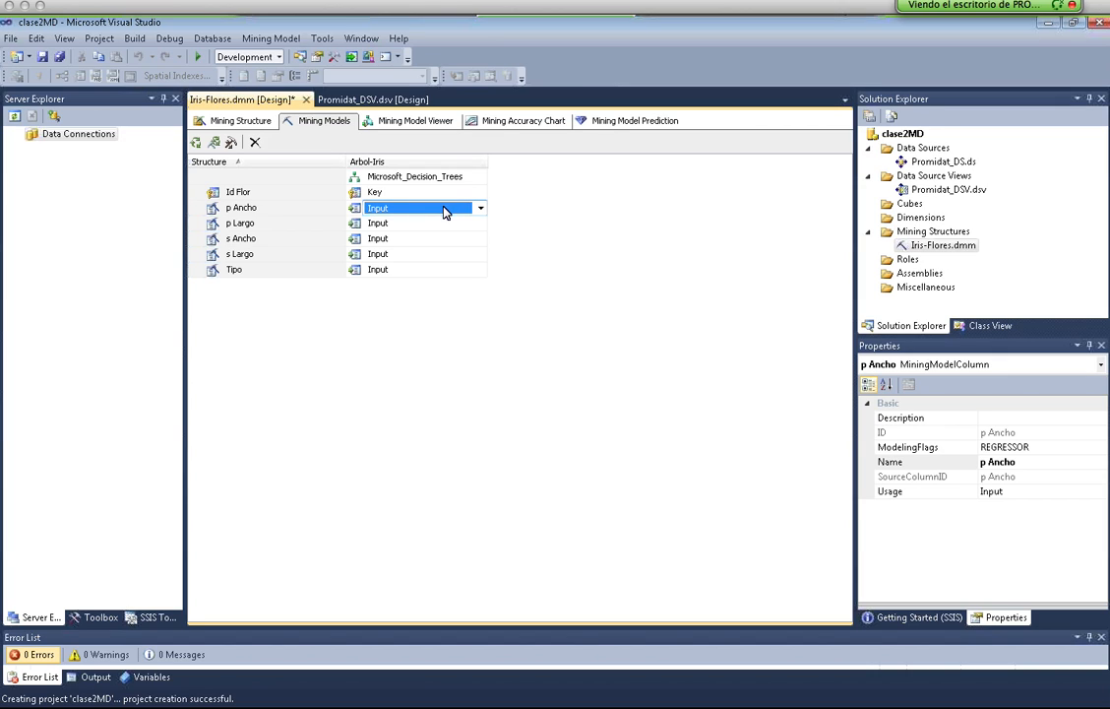
click(470, 272)
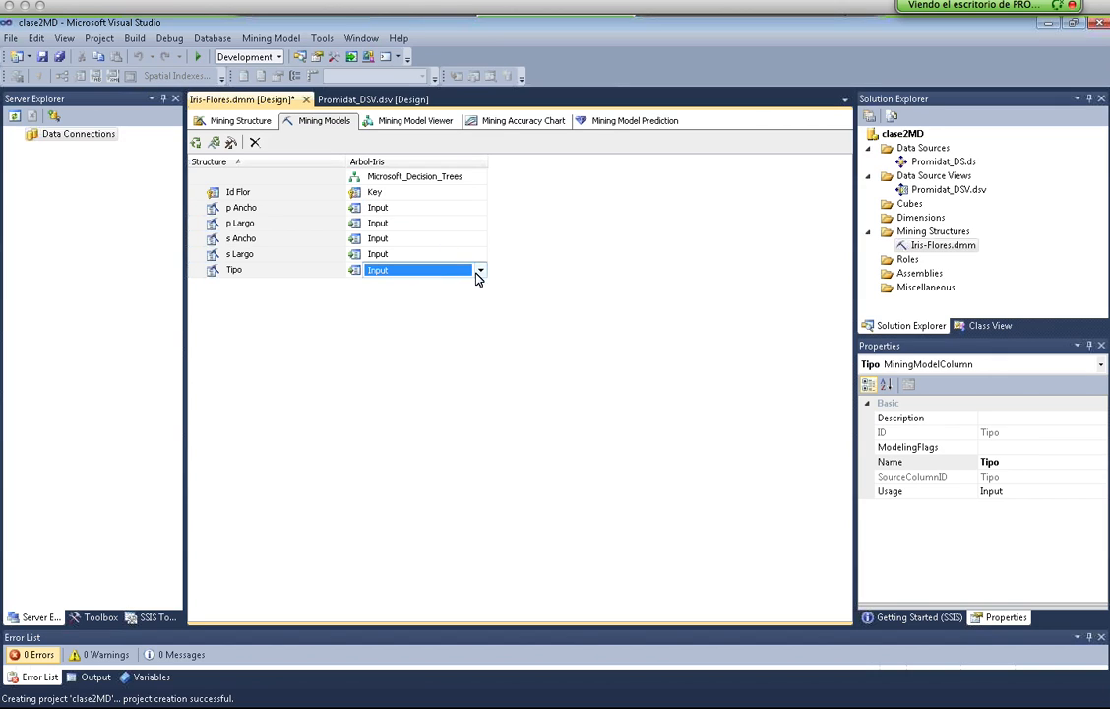
click(481, 270)
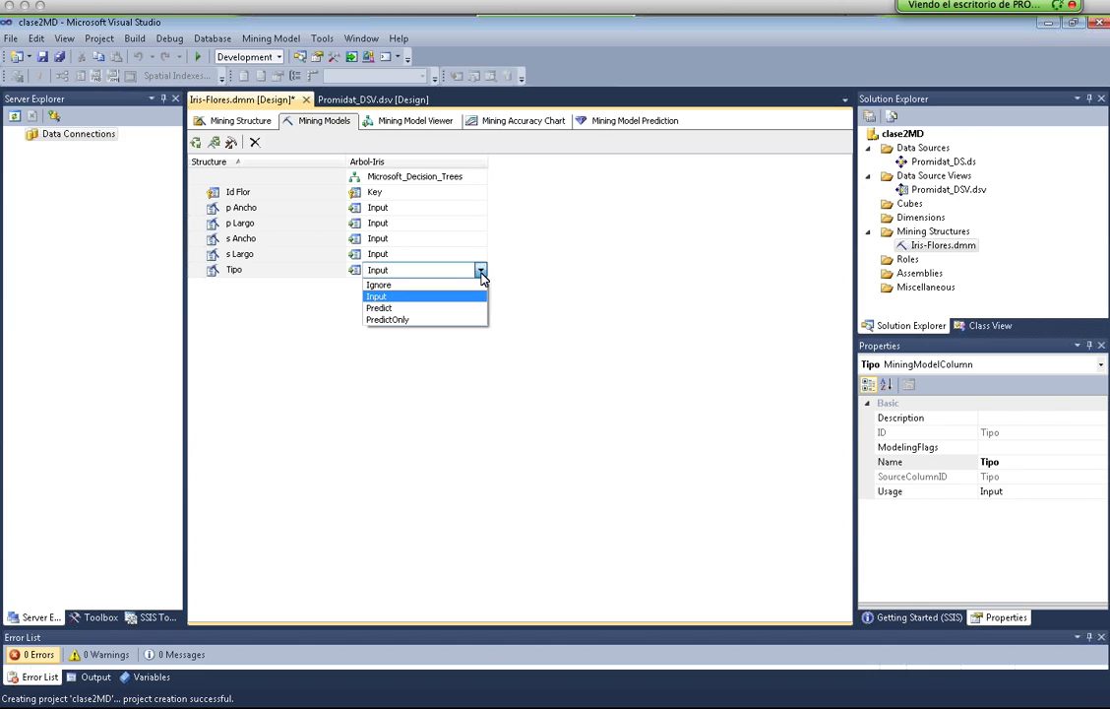
click(413, 325)
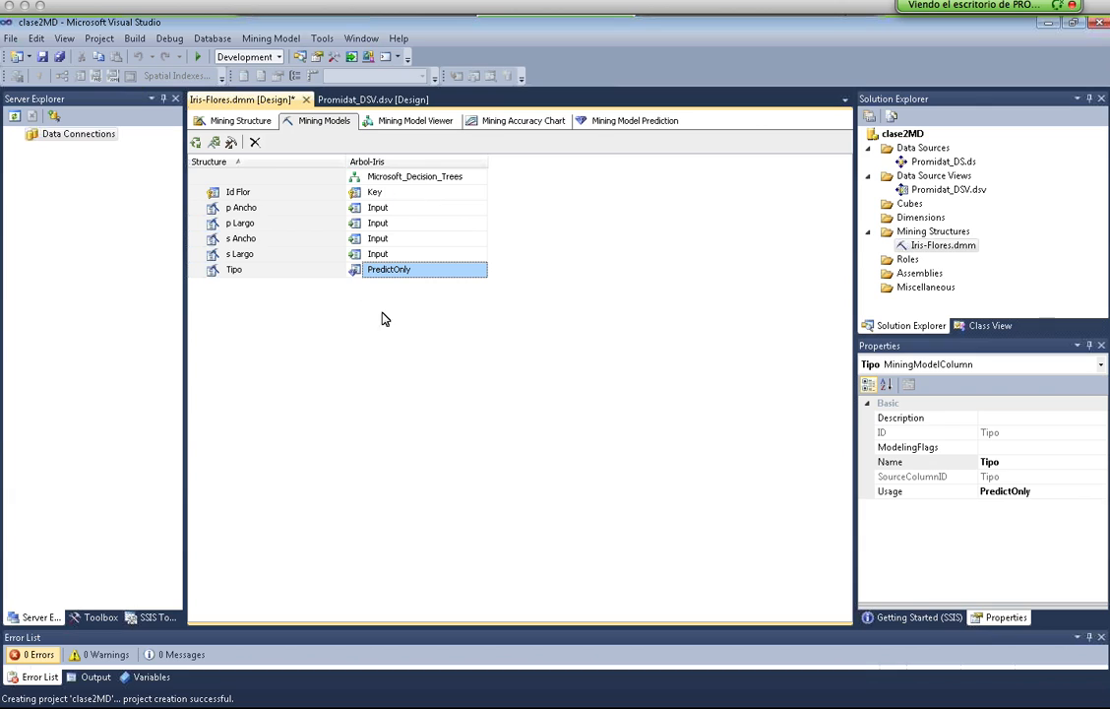
Open the algorithm parameters of the Arbol-Iris decision tree model
click(474, 181)
right_click(473, 181)
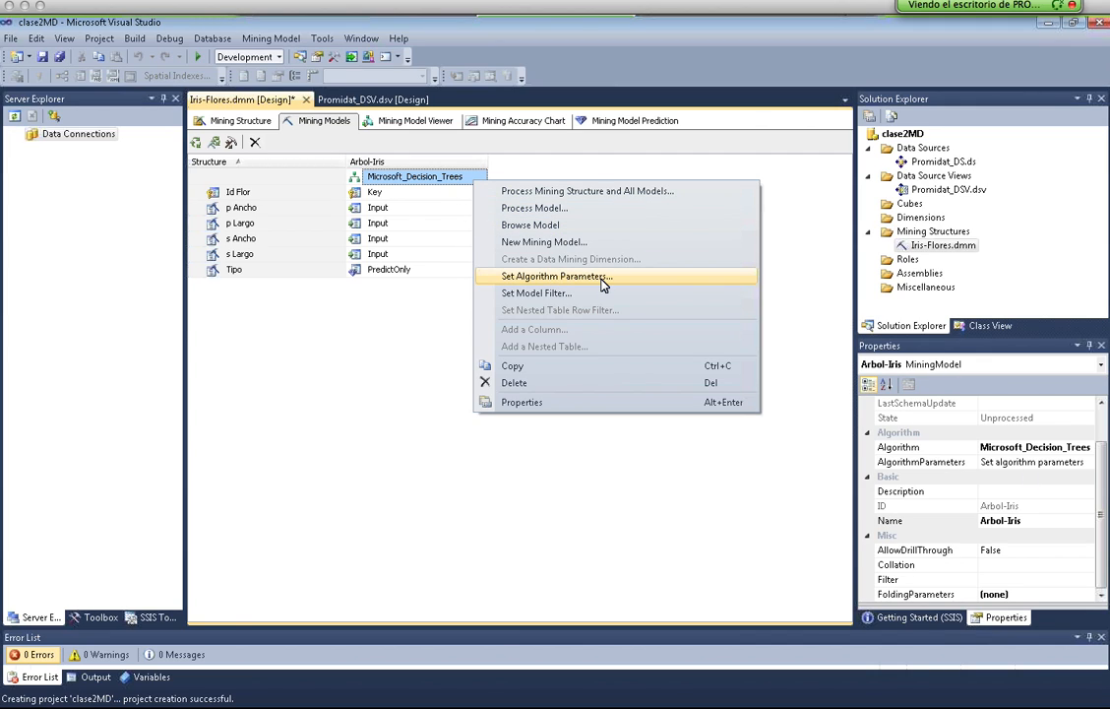
click(14, 410)
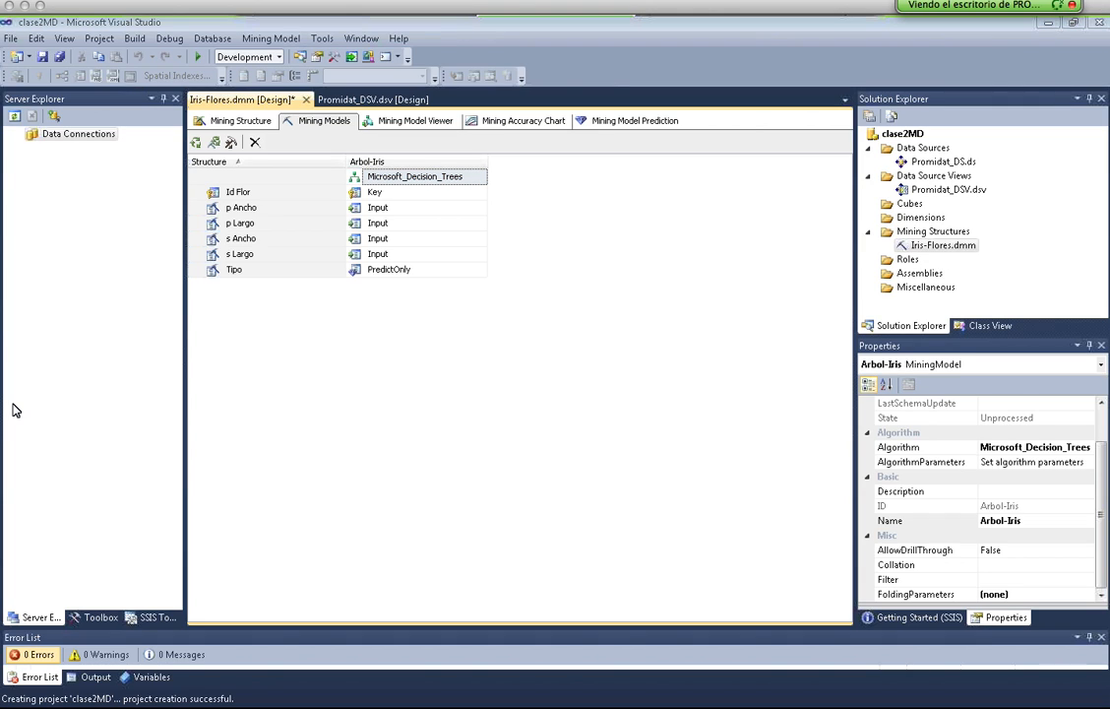
Switch to the slide presentation and go through the slides from Data Source View to Árboles de Decisión
key(alt+Tab)
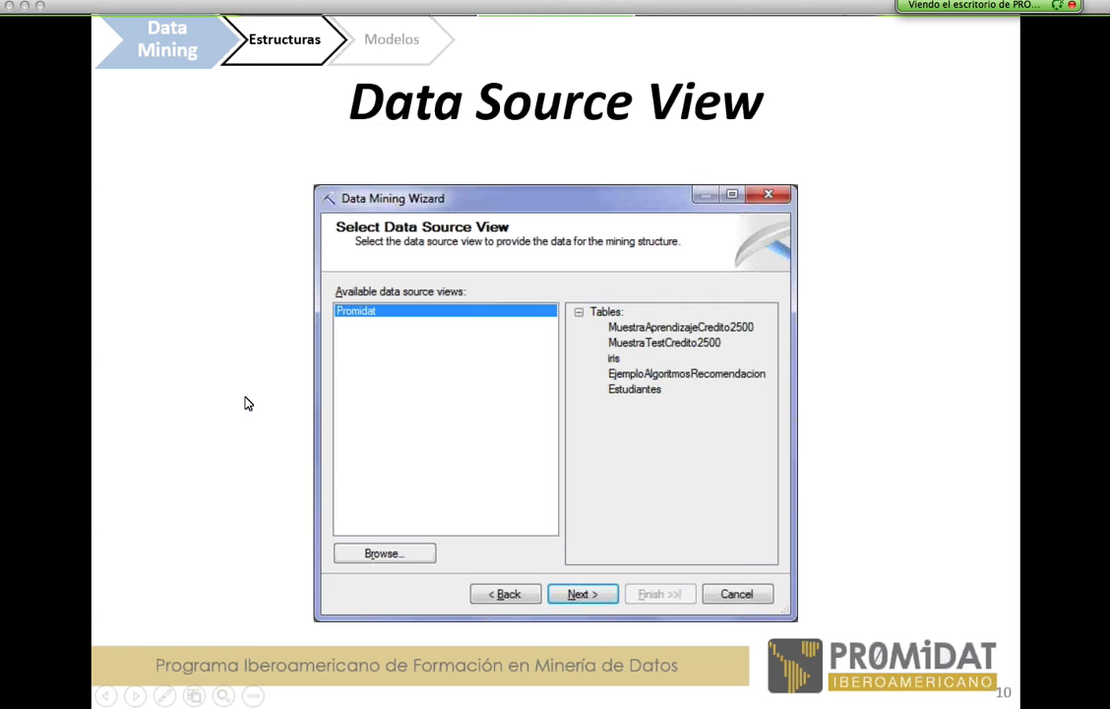
key(Right)
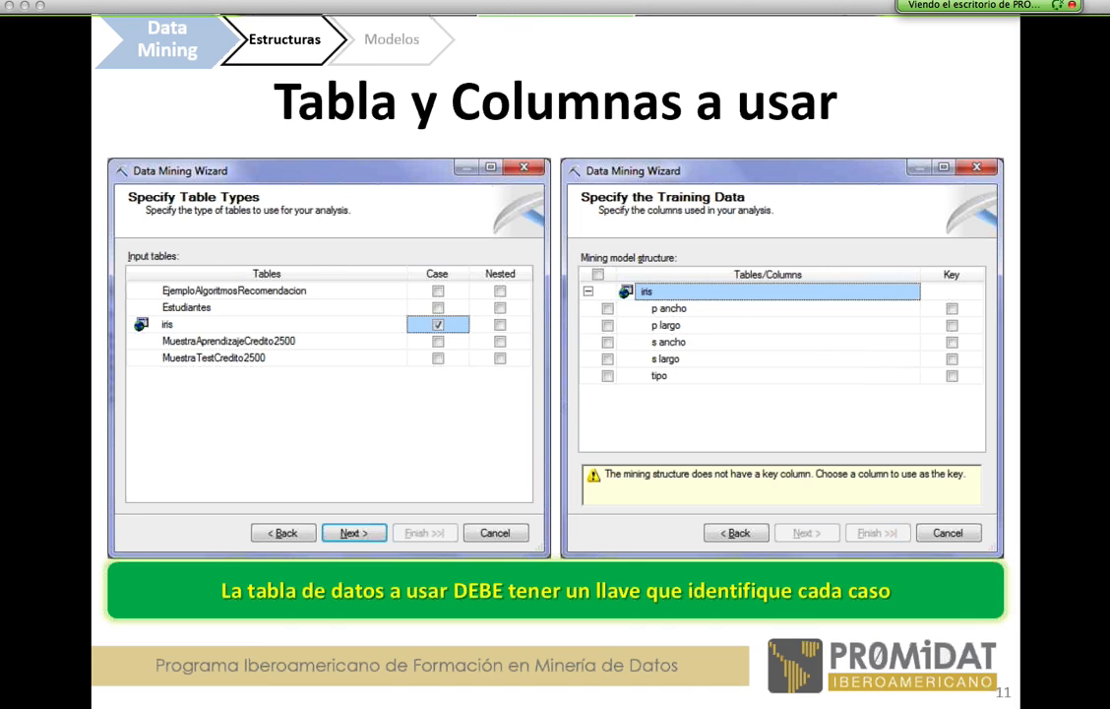
key(Right)
key(Right)
key(Right)
key(Right)
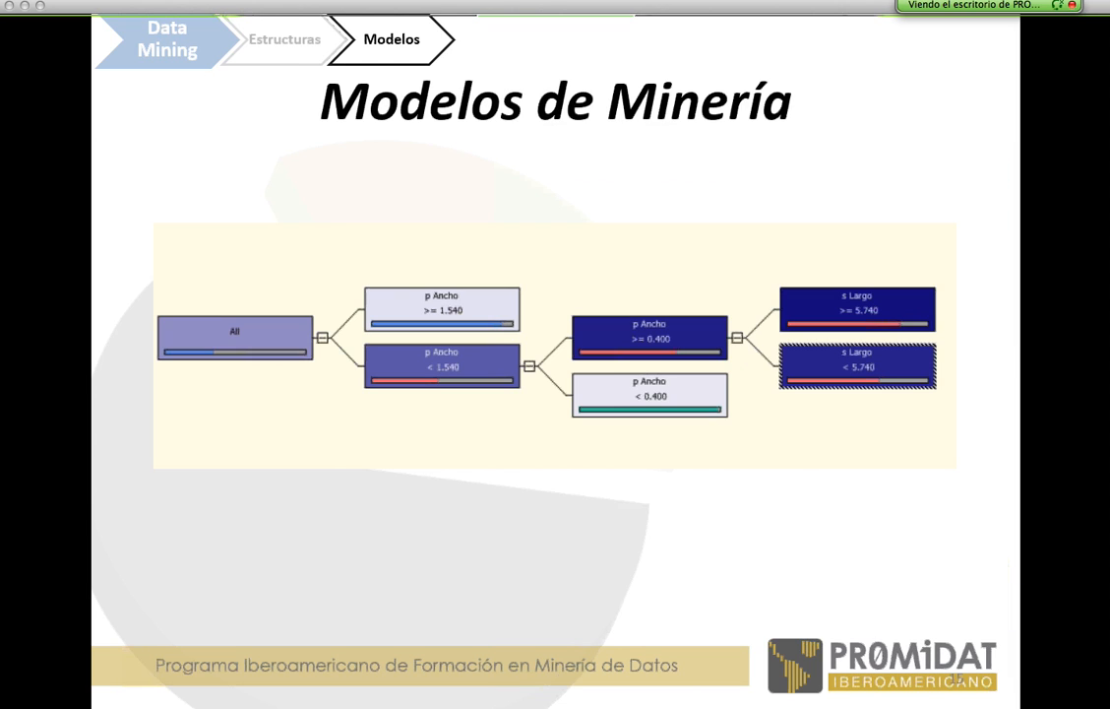
key(Right)
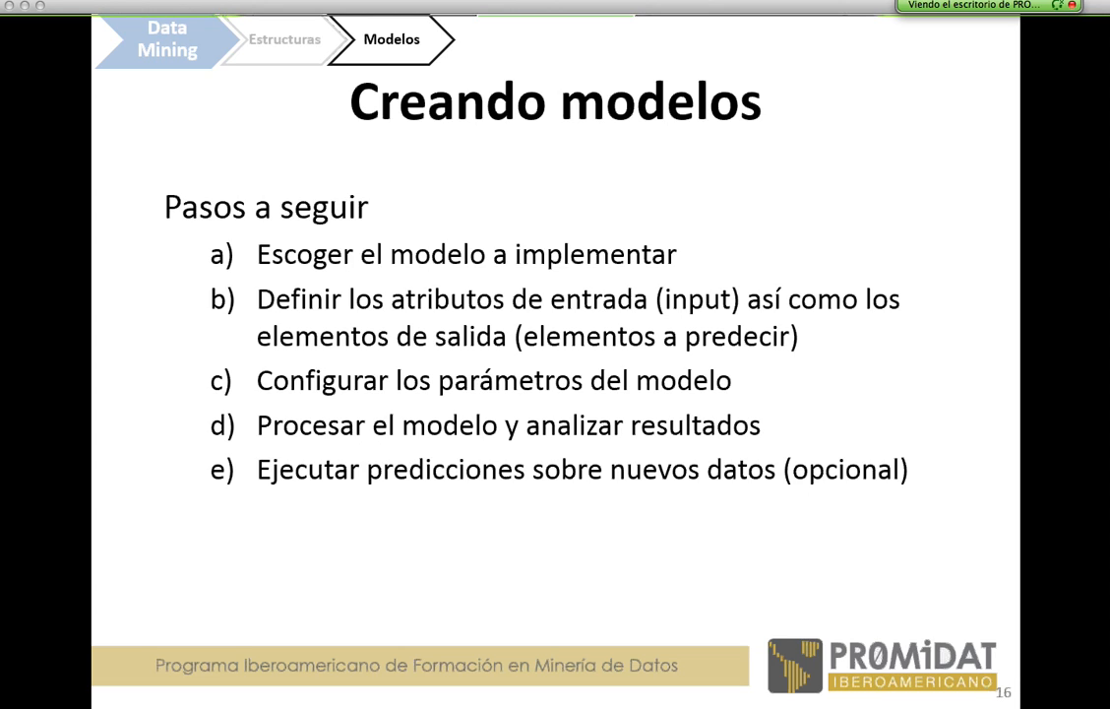
key(Right)
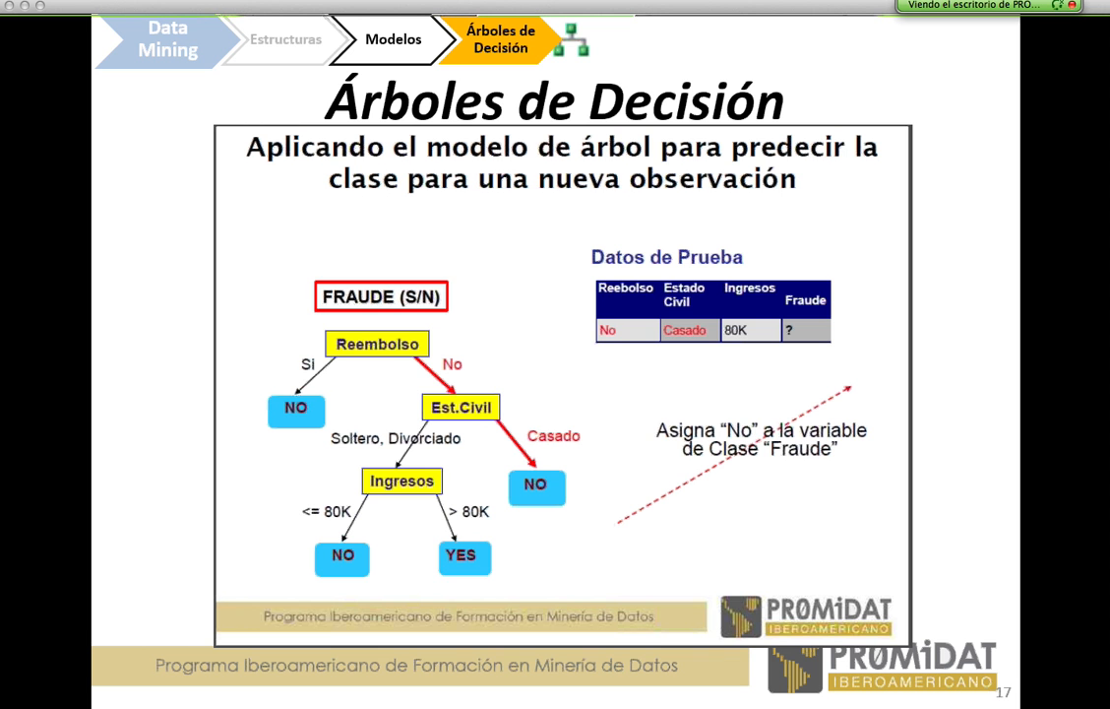
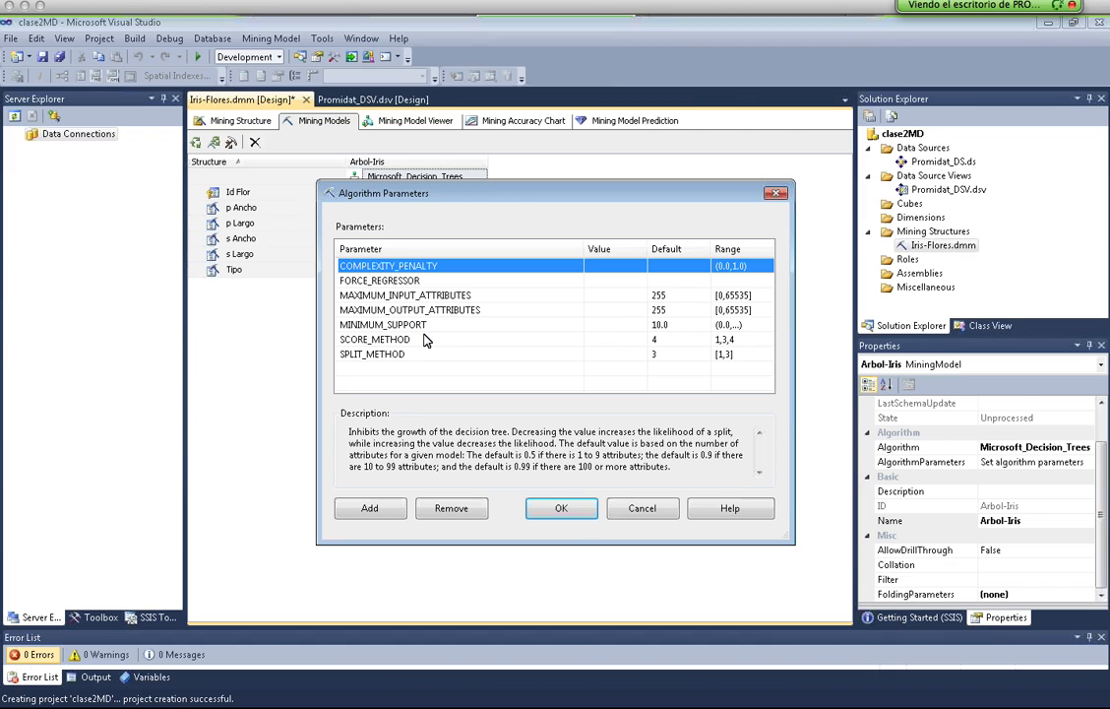
Read the descriptions of the decision tree algorithm parameters, including COMPLEXITY_PENALTY, FORCE_REGRESSOR, MAXIMUM_OUTPUT_ATTRIBUTES, MINIMUM_SUPPORT and SPLIT_METHOD
click(621, 356)
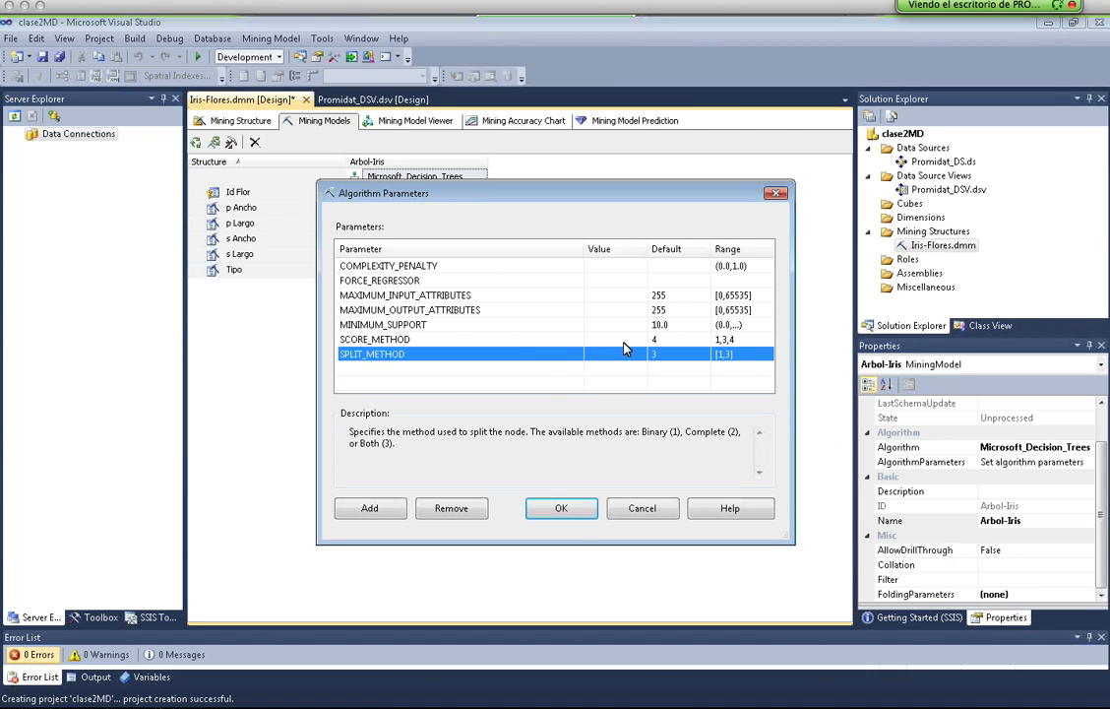
click(423, 267)
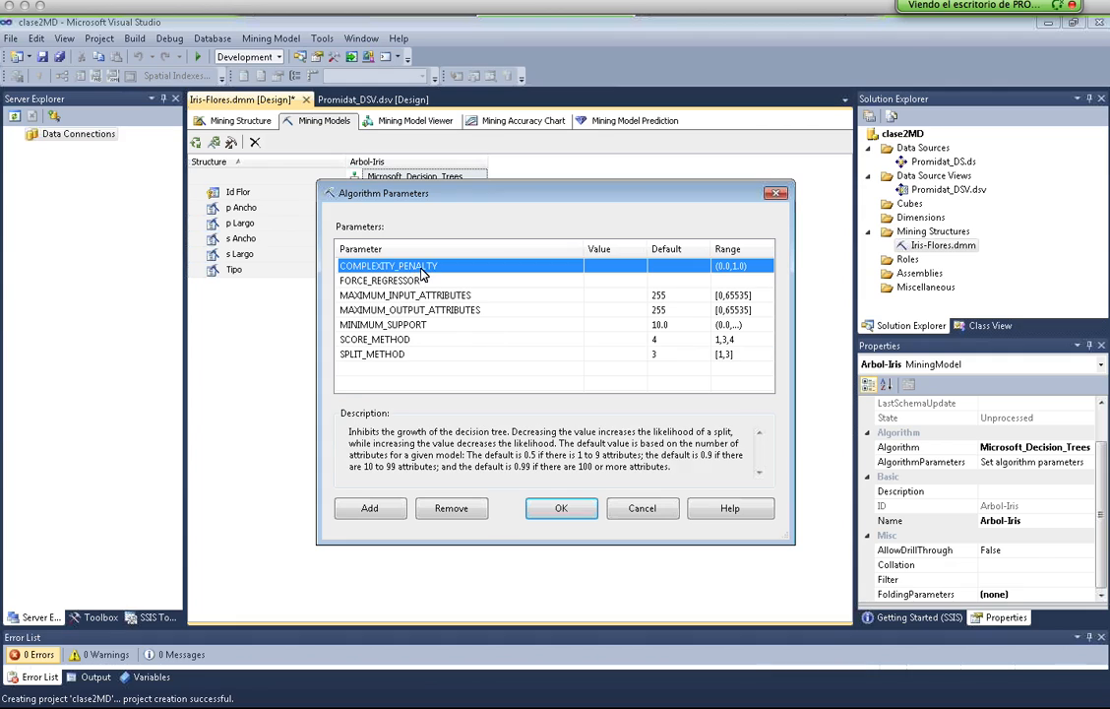
click(424, 281)
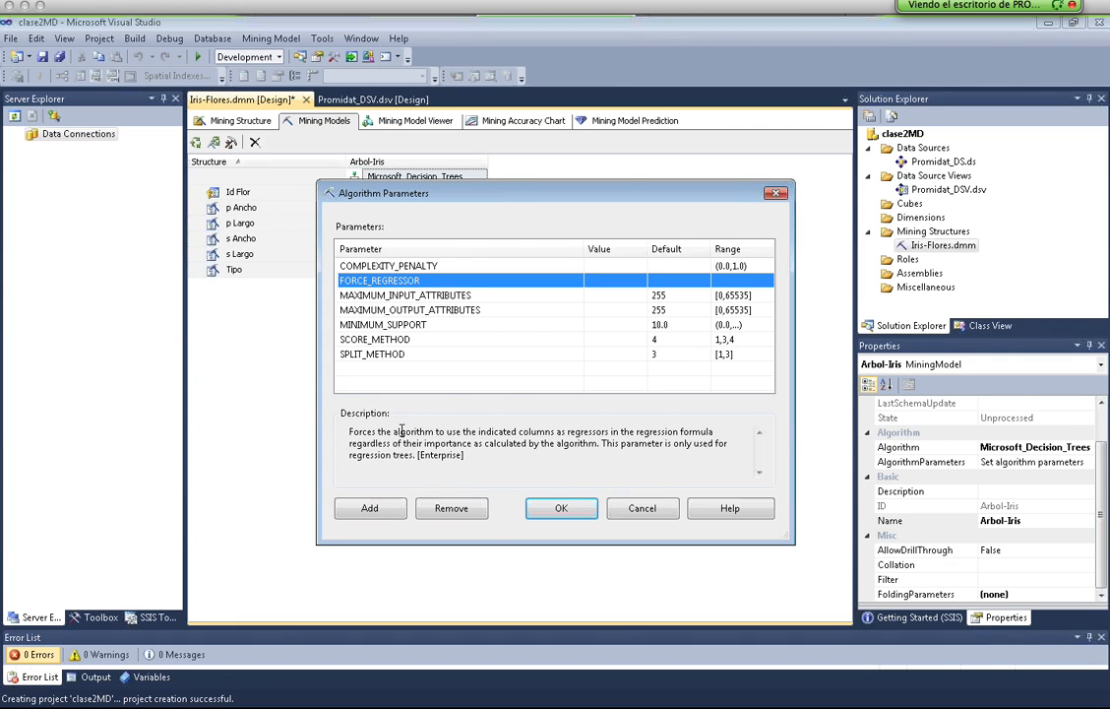
click(413, 295)
click(414, 310)
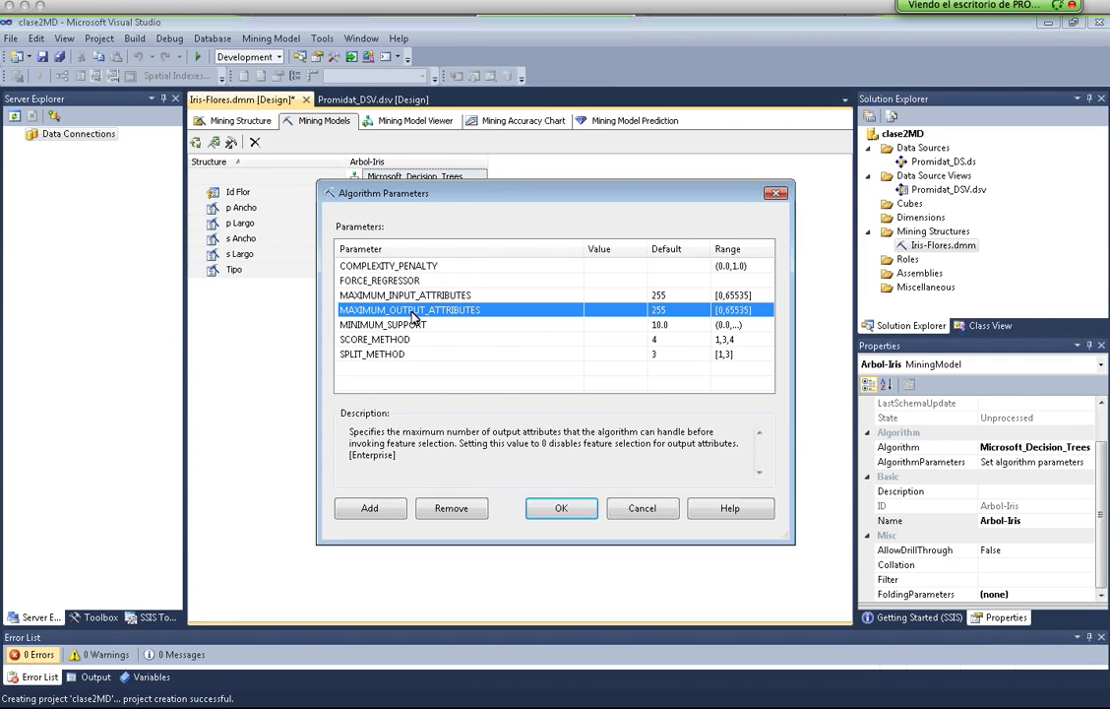
click(414, 324)
click(411, 354)
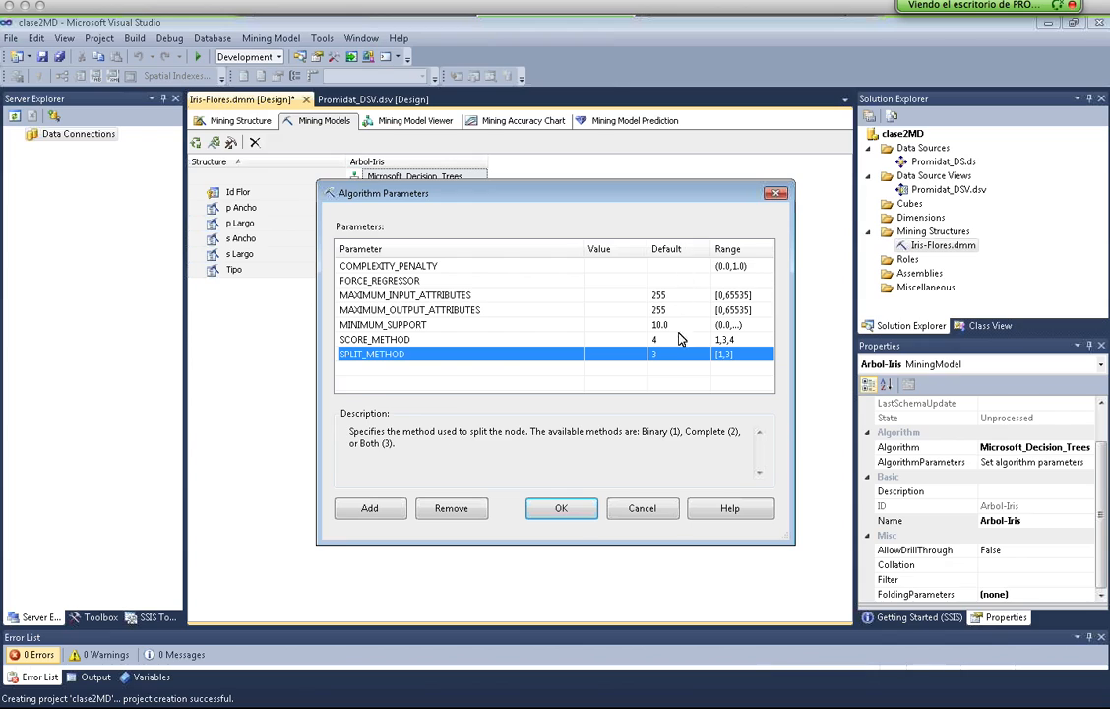
Set the SPLIT_METHOD parameter of the Arbol-Iris model to 1 and accept the algorithm parameters
click(615, 354)
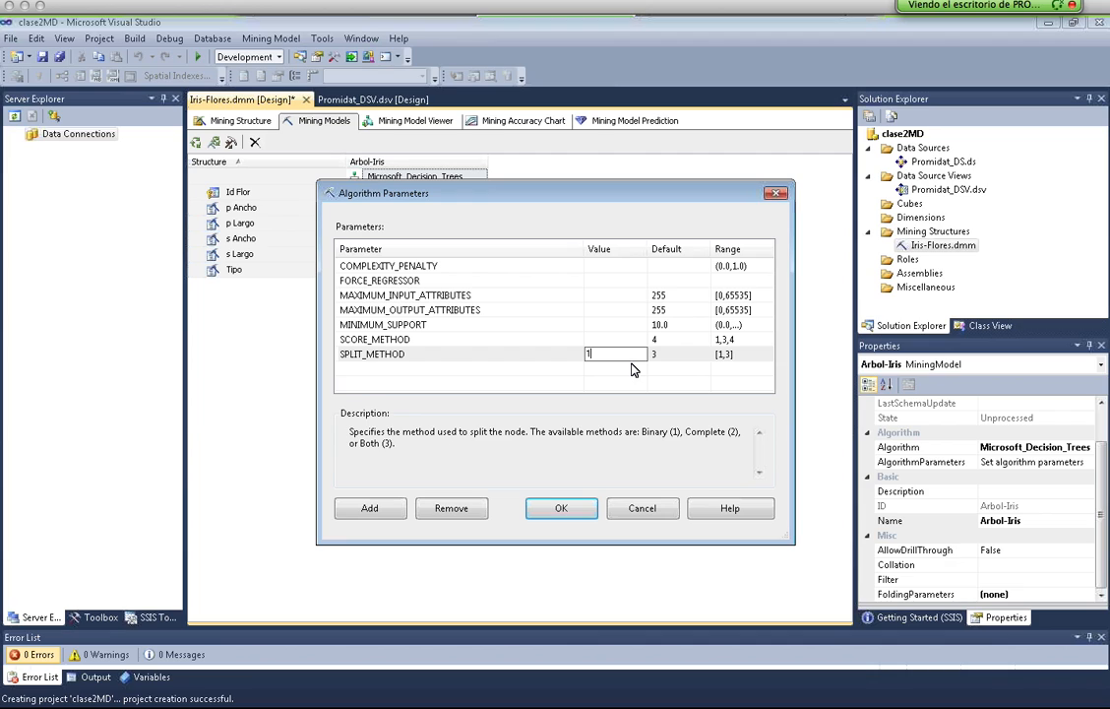
click(665, 356)
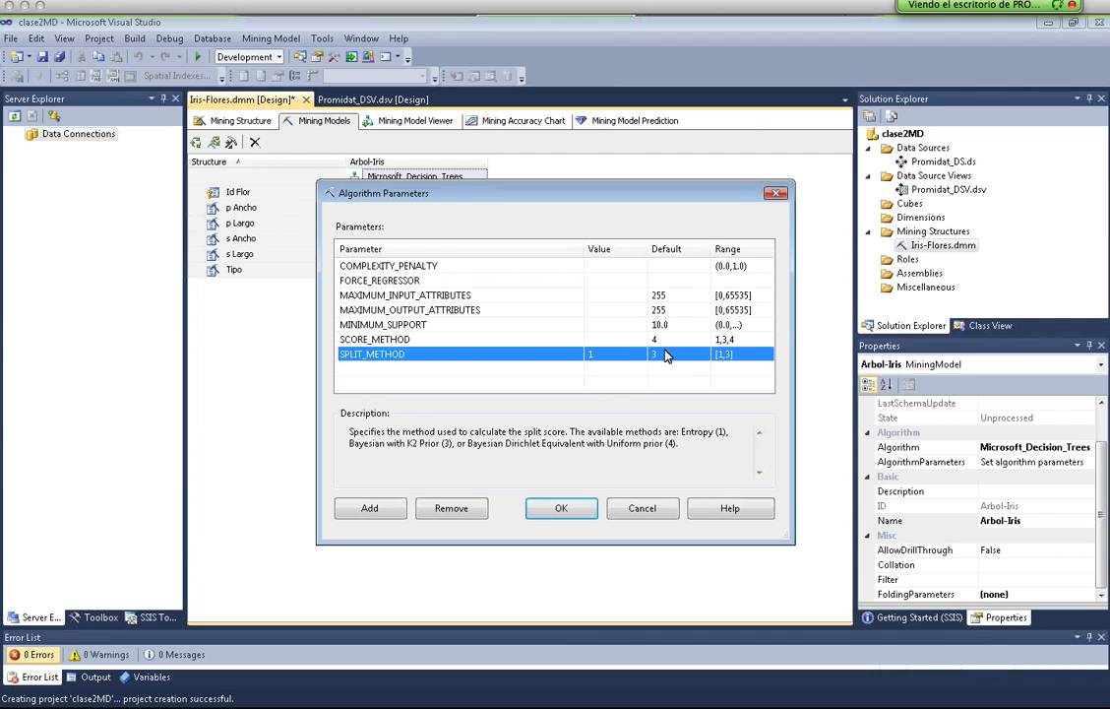
click(564, 520)
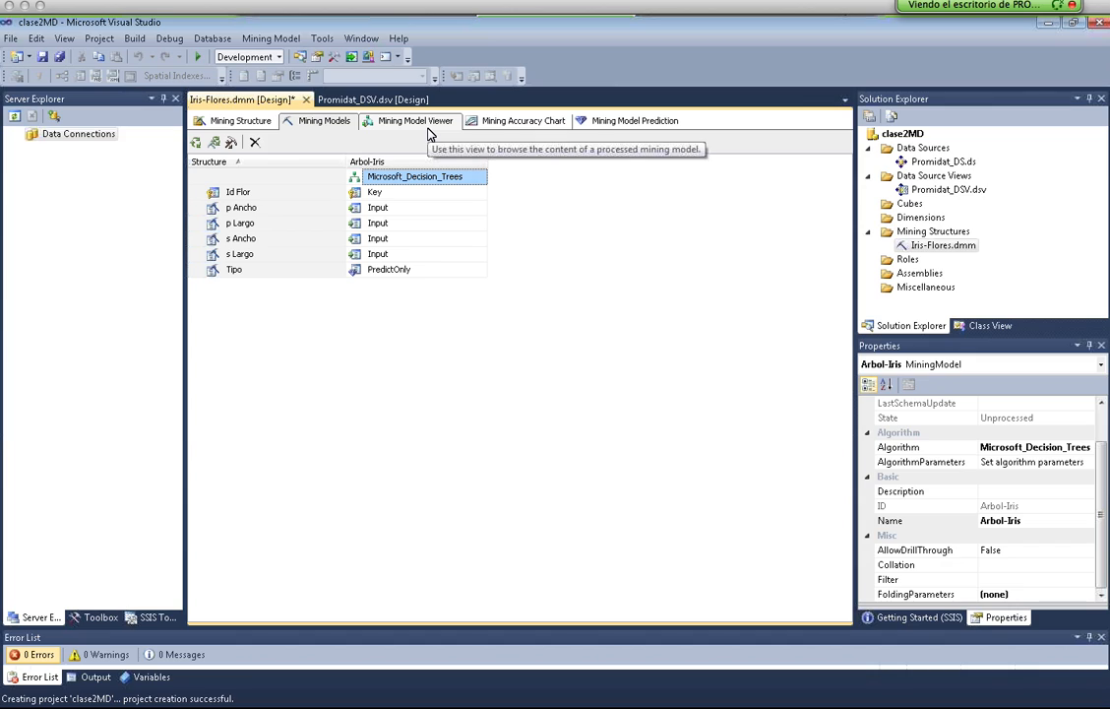
Start processing the Iris-Flores structure and all models, build and deploy the project, and close the processing dialog without running it
right_click(466, 178)
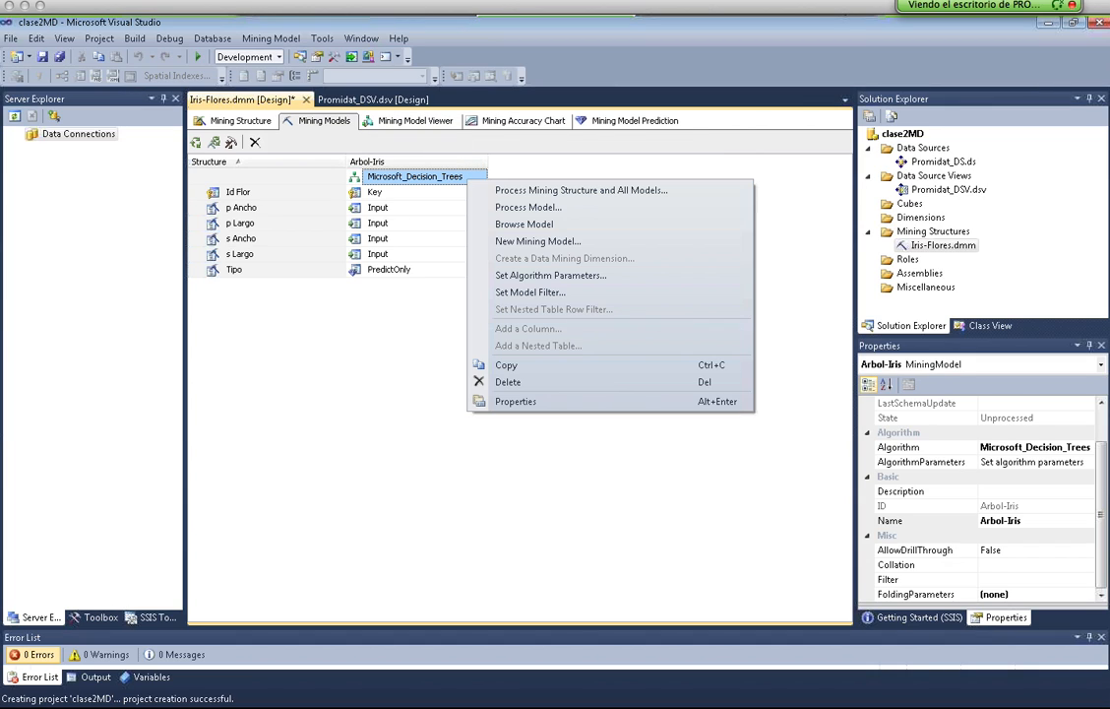
click(588, 199)
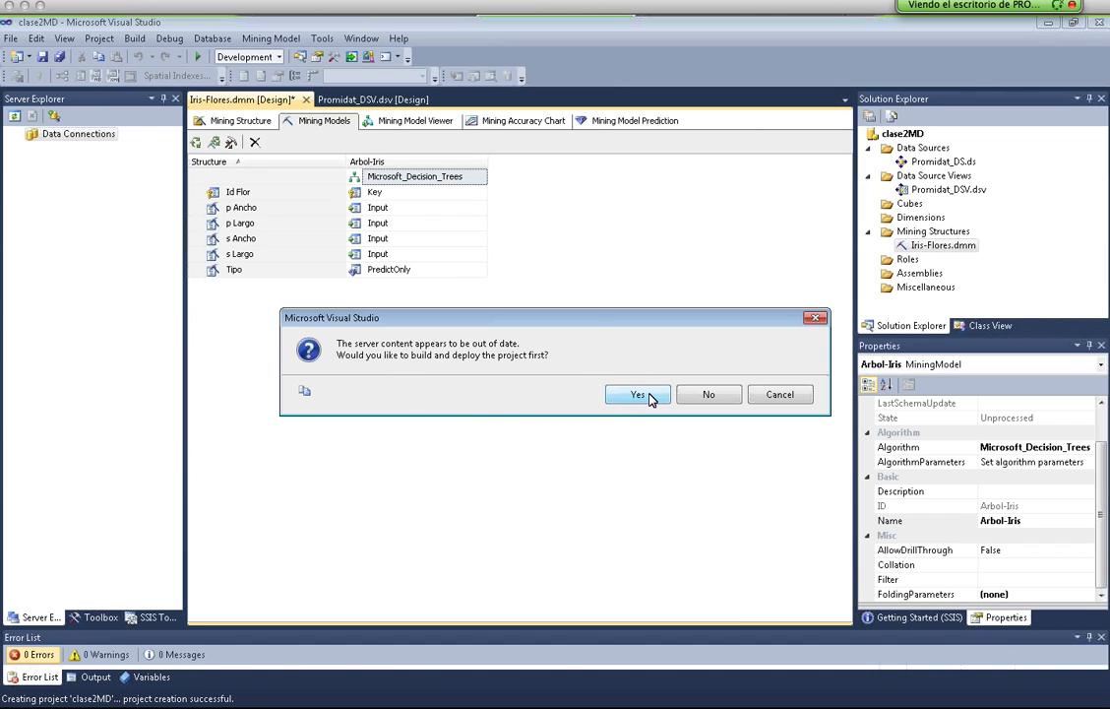
click(649, 396)
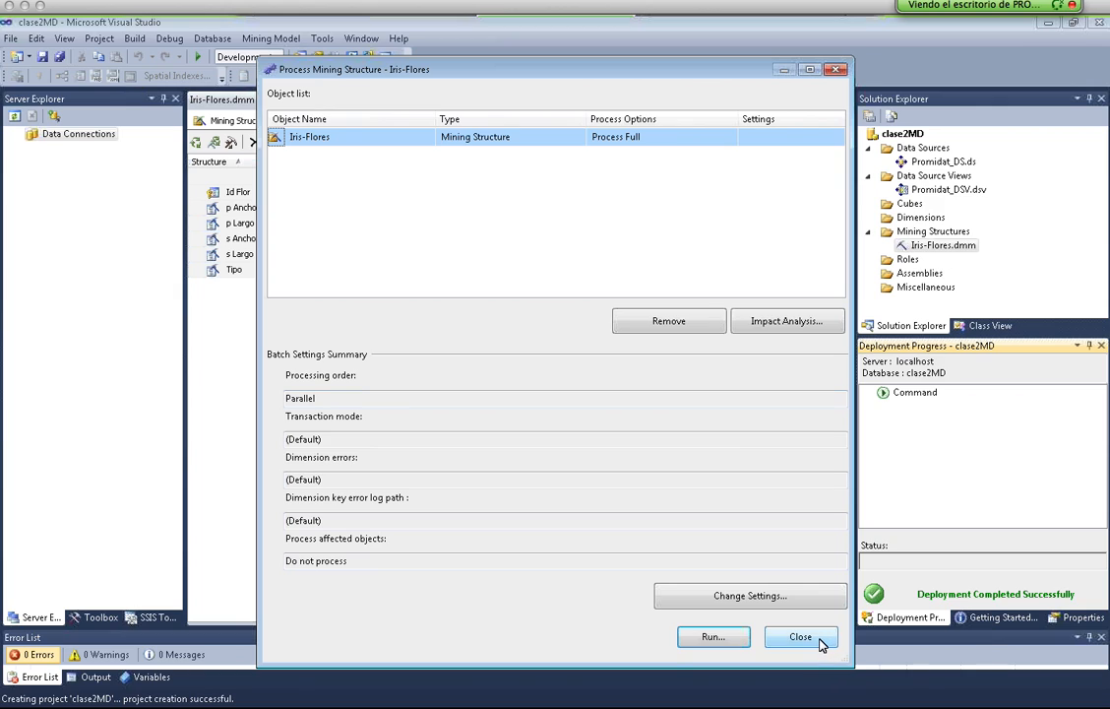
click(821, 643)
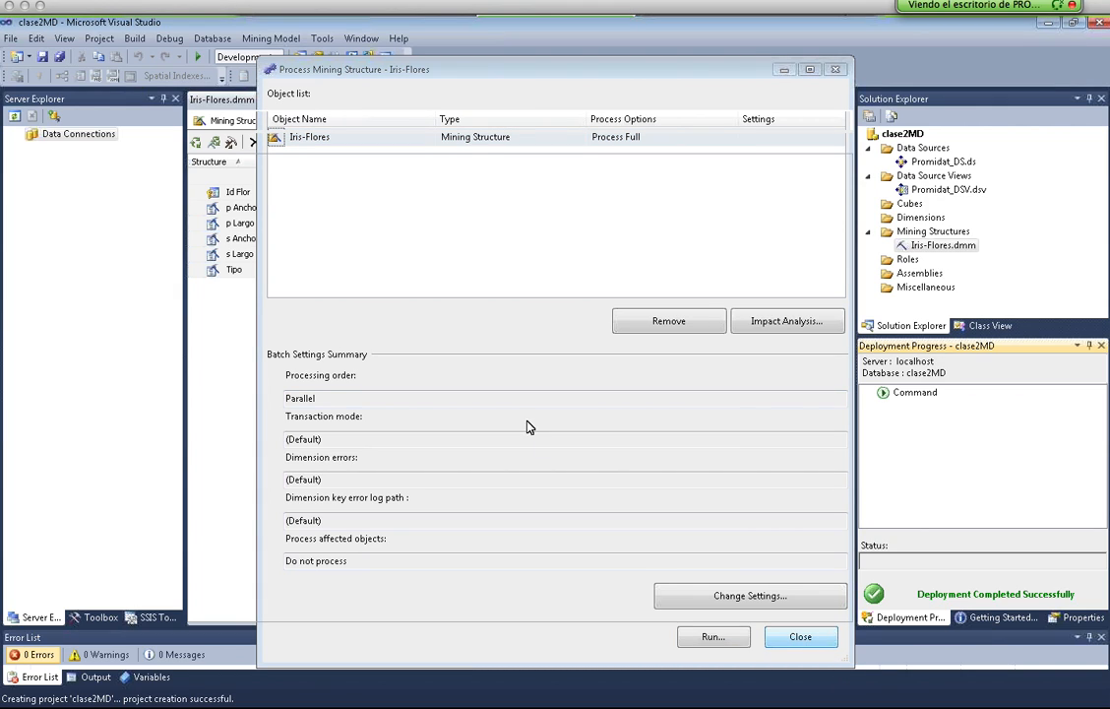
click(818, 642)
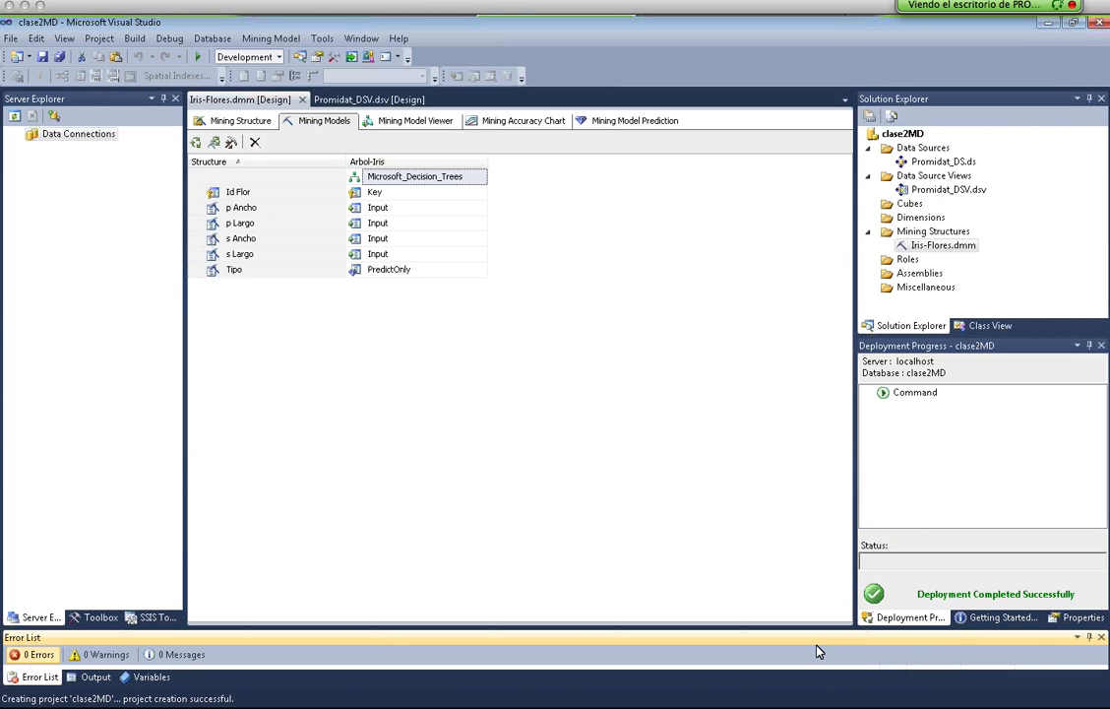
Check the deployment settings in the clase2MD project properties and leave them without changes
right_click(906, 136)
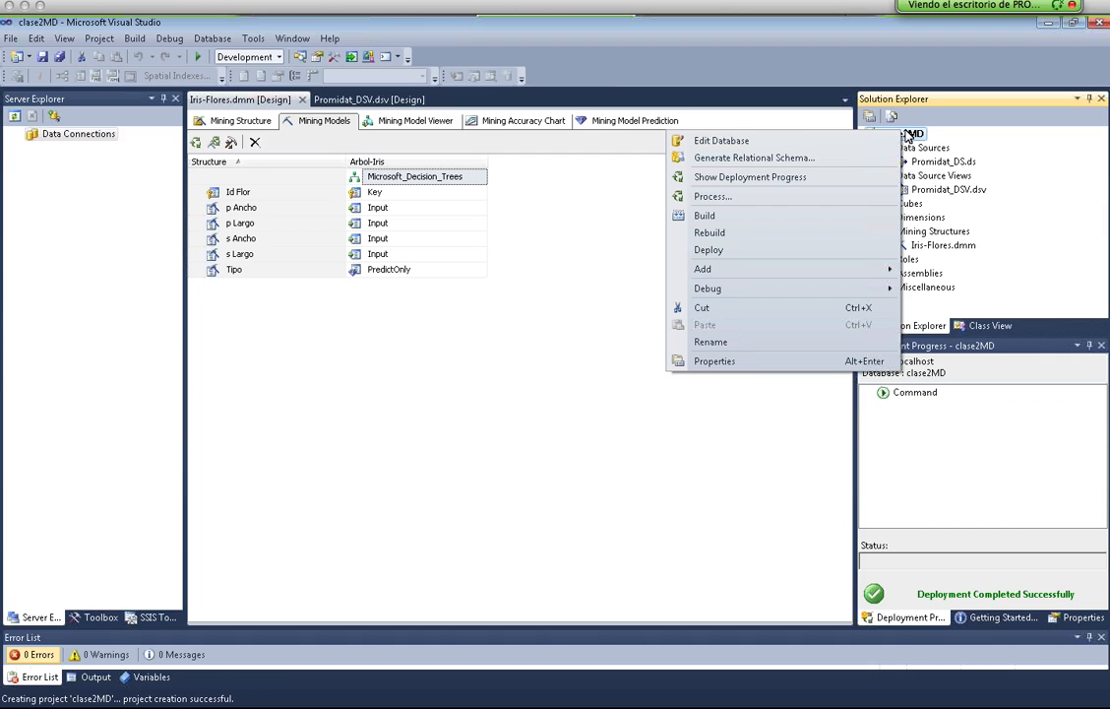
click(785, 376)
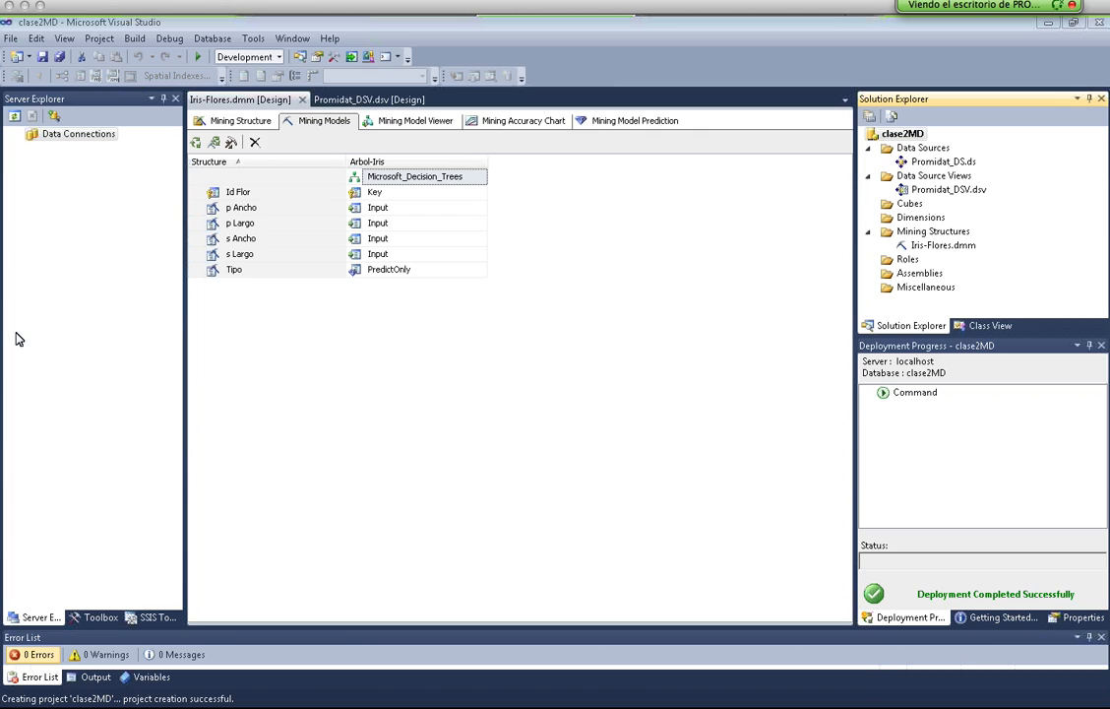
drag(0, 175, 744, 253)
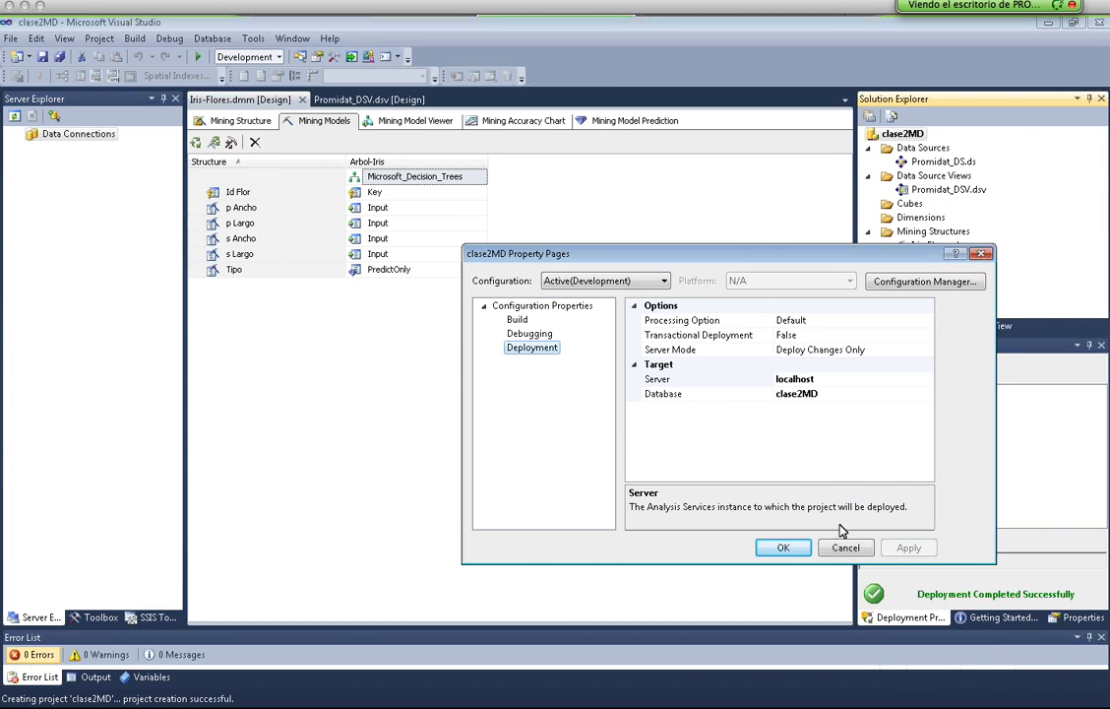
click(846, 548)
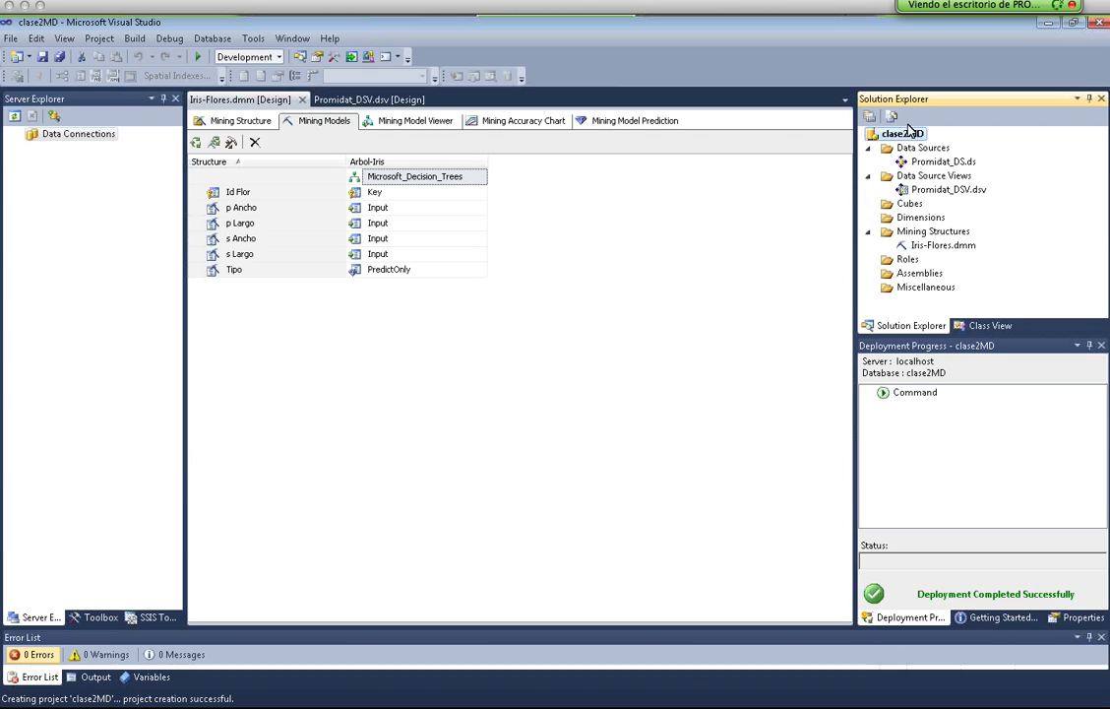
Set the target server in the clase2MD deployment properties to the database server's computer name
right_click(890, 137)
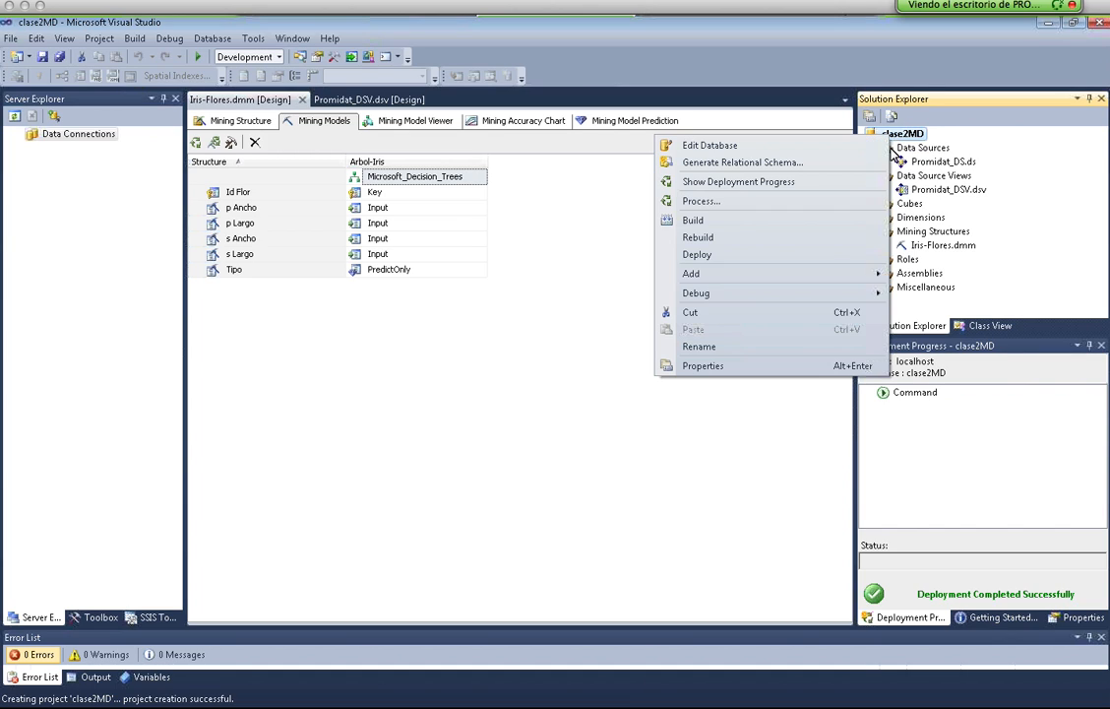
click(758, 367)
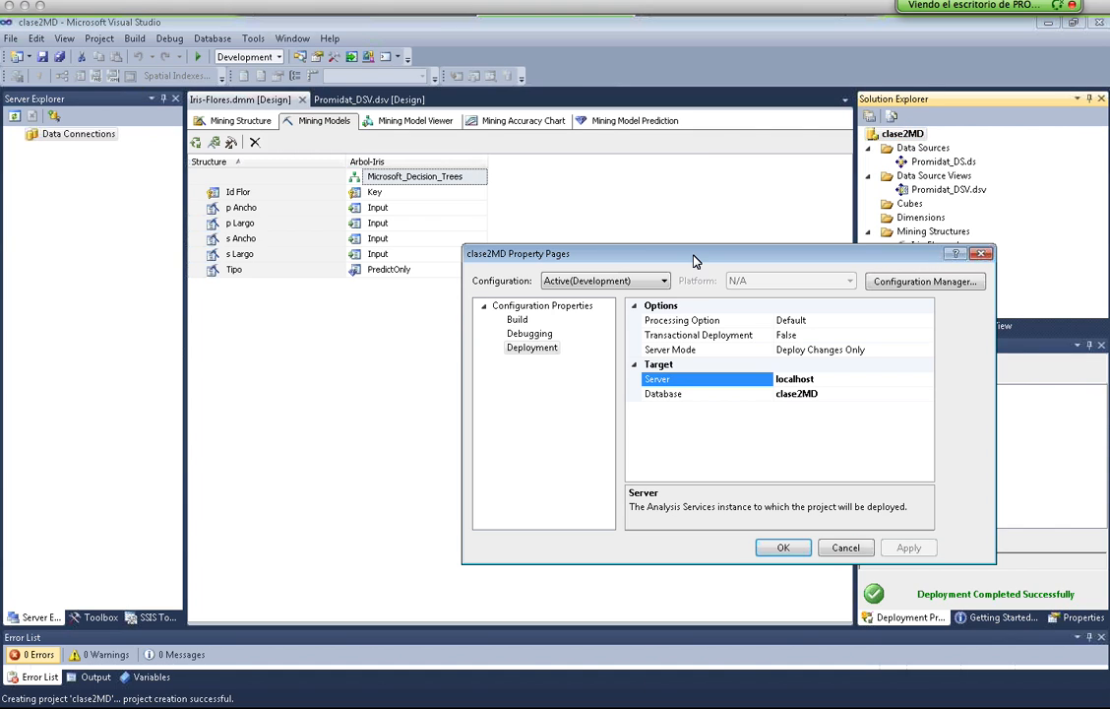
drag(701, 240, 696, 203)
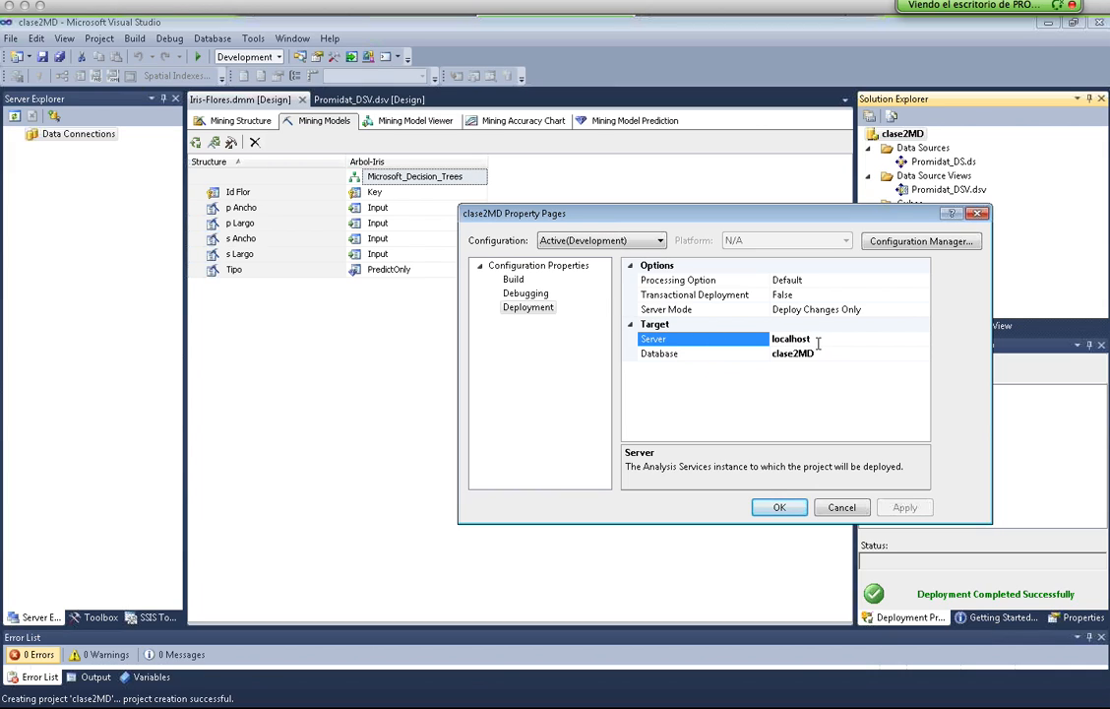
drag(837, 342, 761, 339)
click(863, 339)
drag(835, 342, 754, 344)
click(827, 329)
click(834, 341)
drag(817, 339, 753, 328)
click(800, 339)
double_click(828, 338)
click(834, 354)
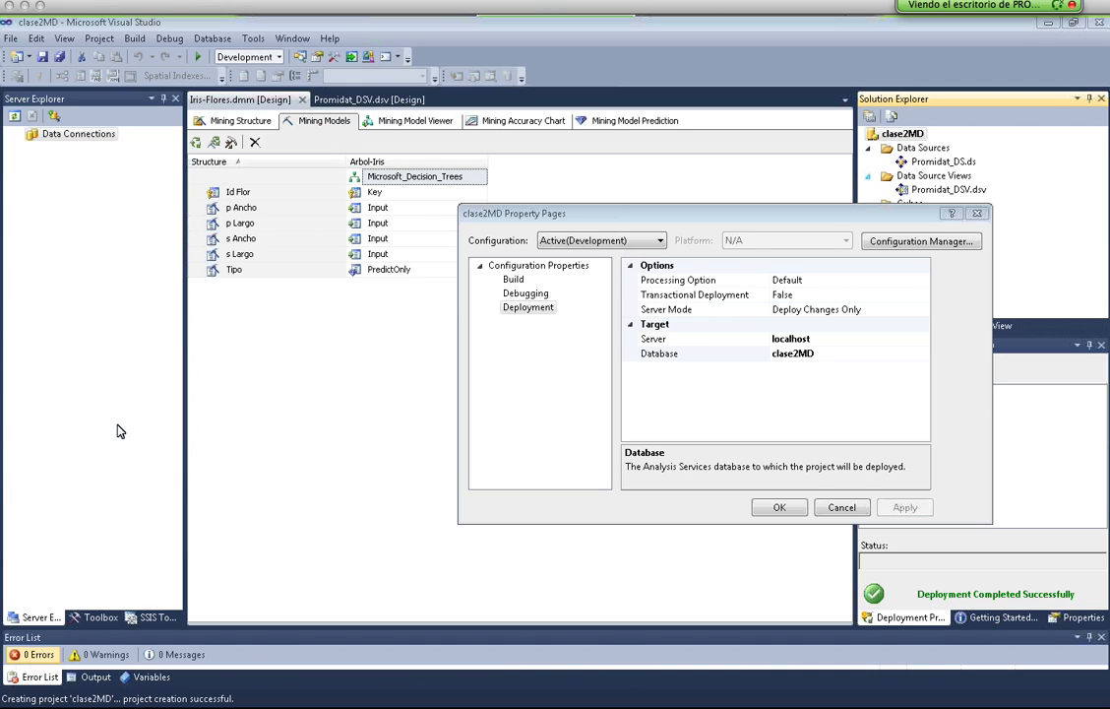
click(829, 350)
click(836, 339)
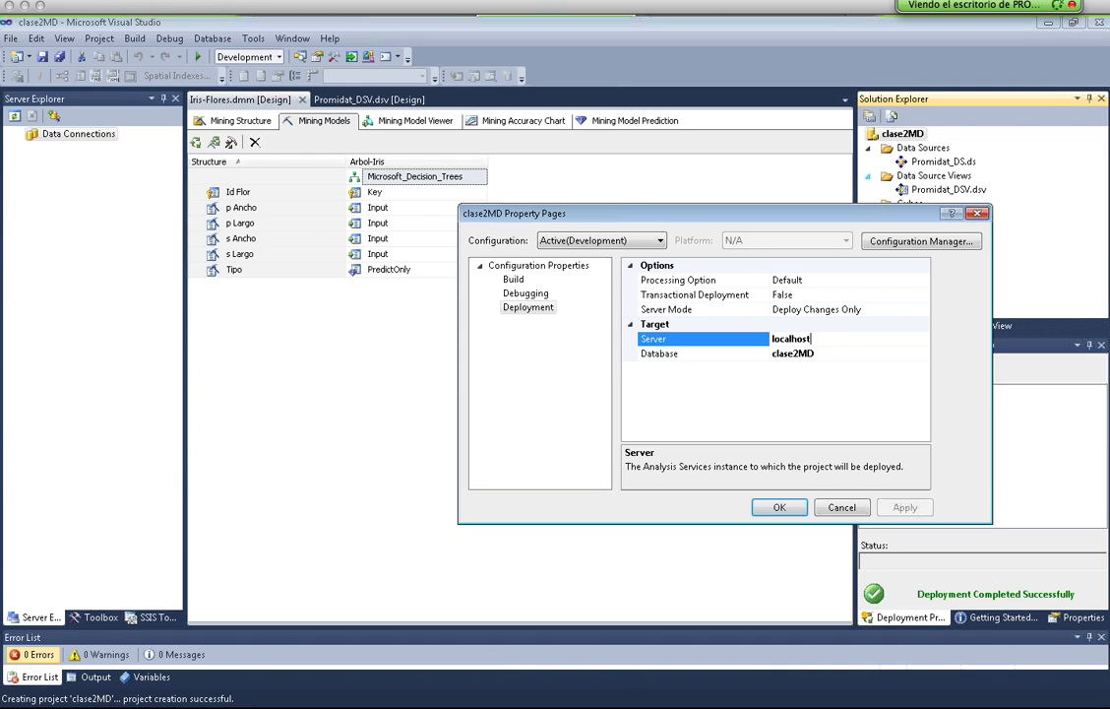
text(FABIO-PC)
click(847, 351)
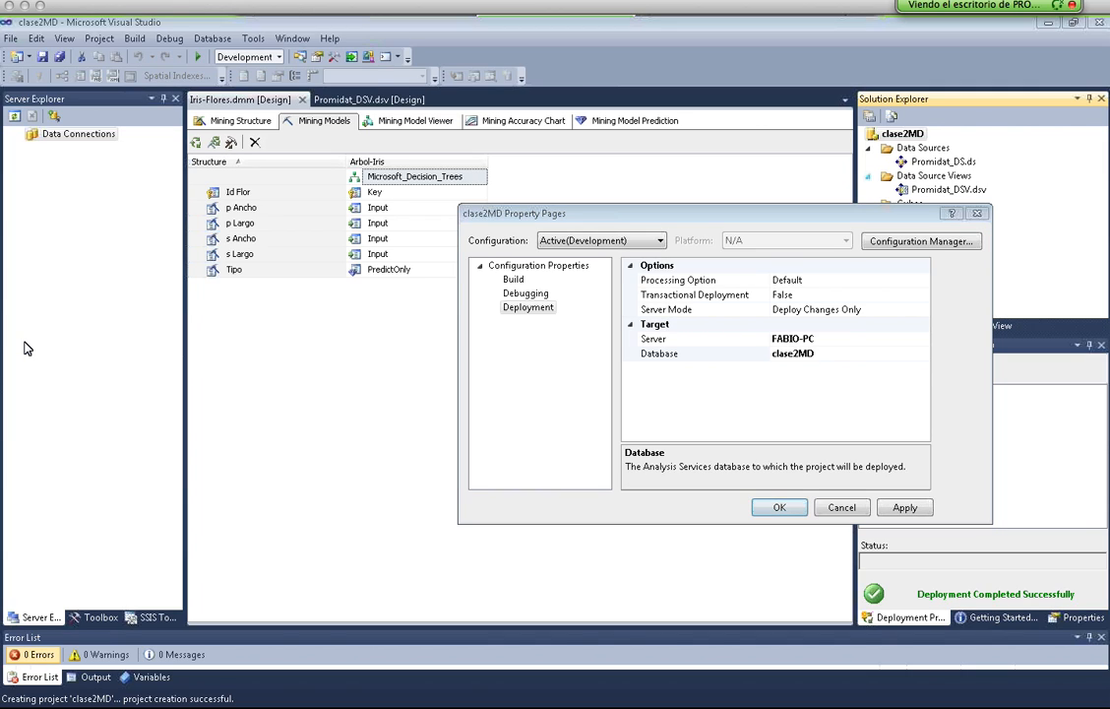
Set the target deployment database to Promidat, apply the project properties, and save all project files
click(822, 353)
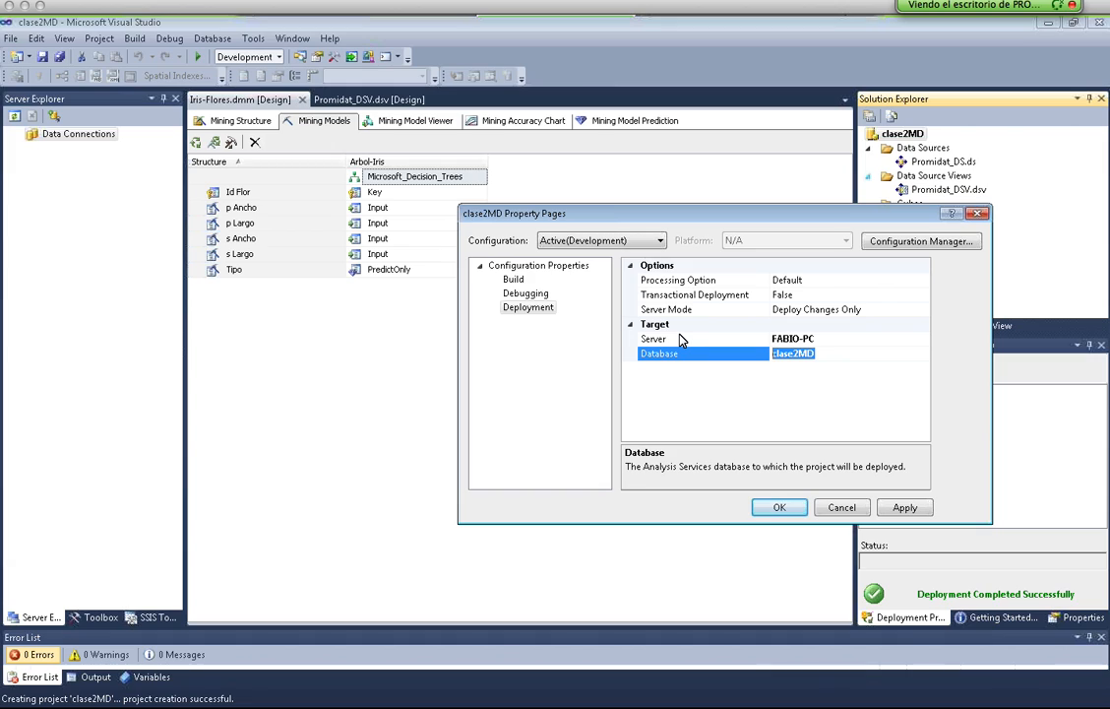
text(Promidat)
click(905, 509)
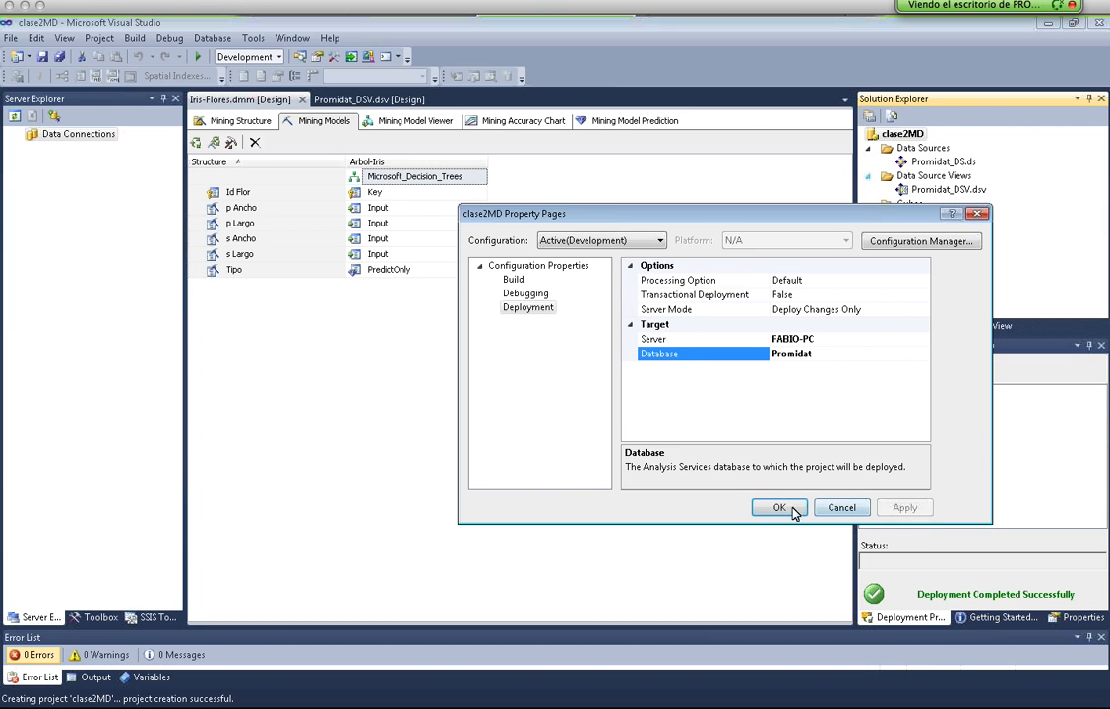
click(778, 508)
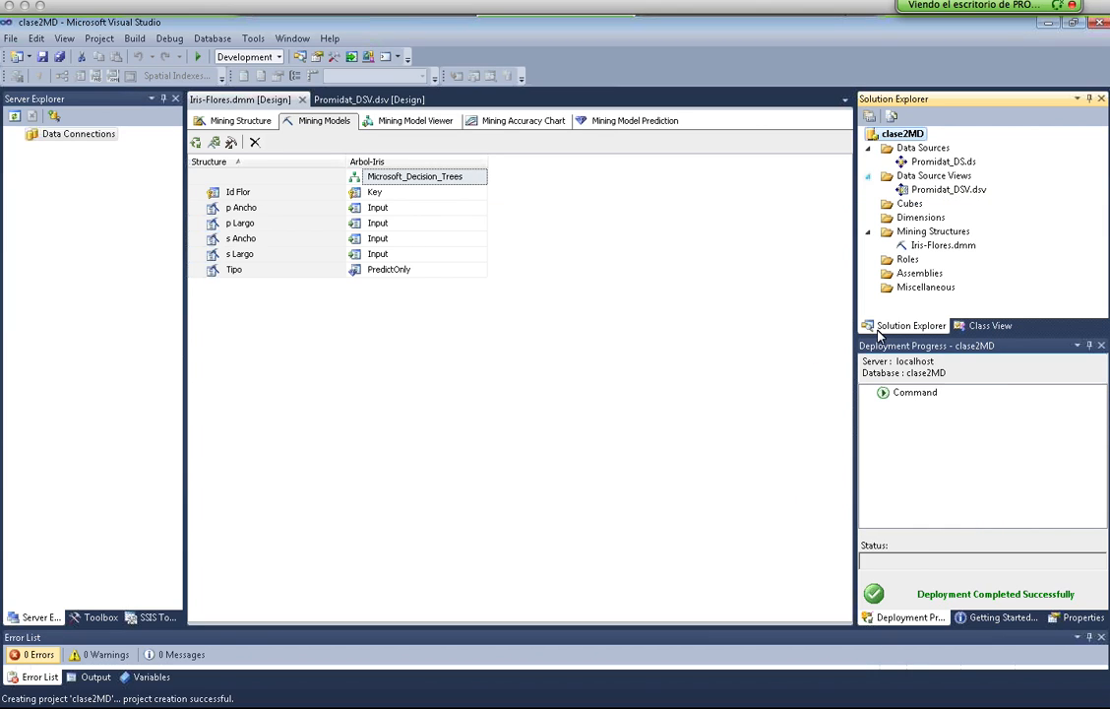
click(58, 56)
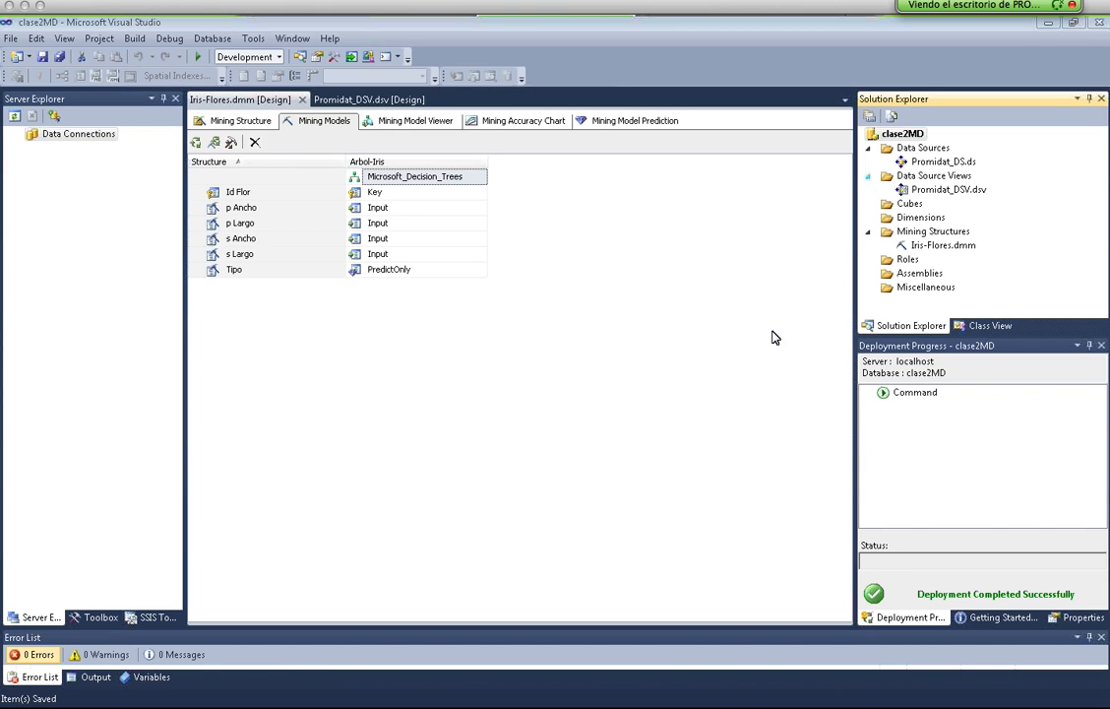
Deploy the project over the existing Promidat database and process the Iris-Flores mining structure with all its models
right_click(421, 176)
click(488, 186)
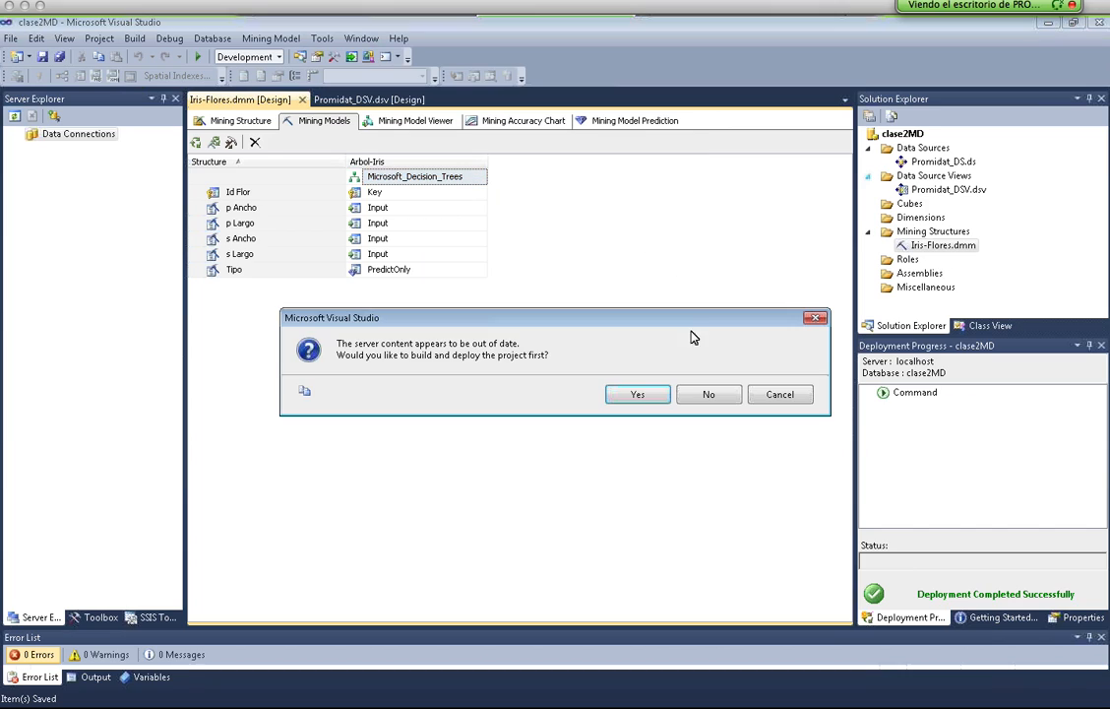
click(647, 402)
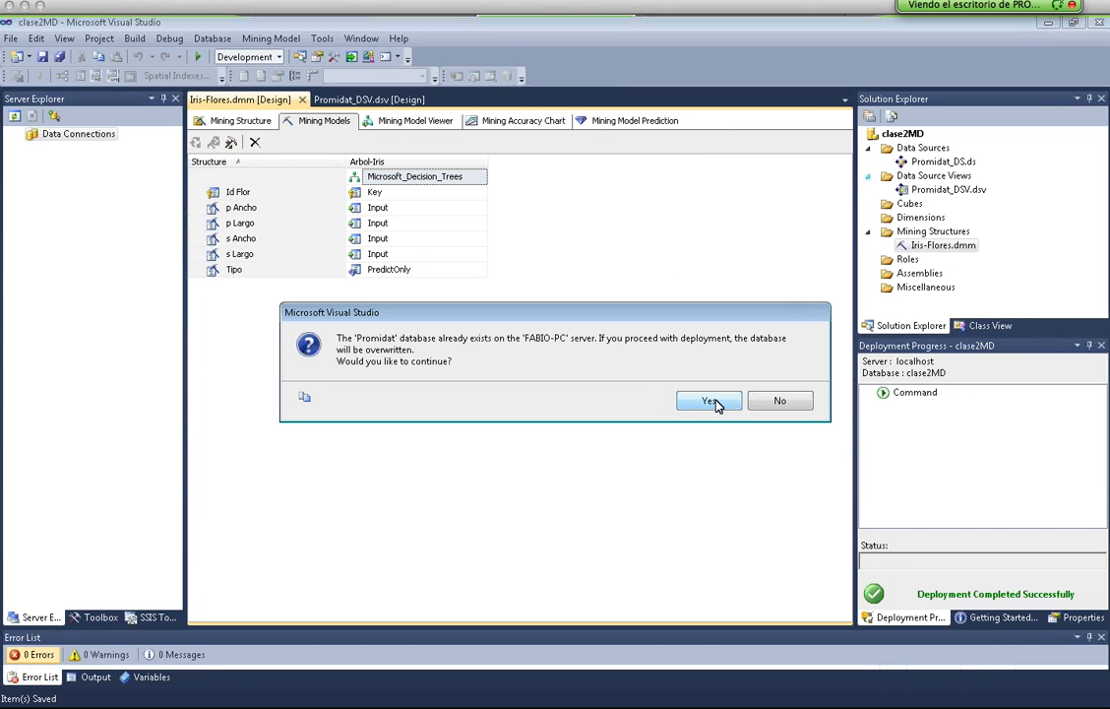
click(689, 401)
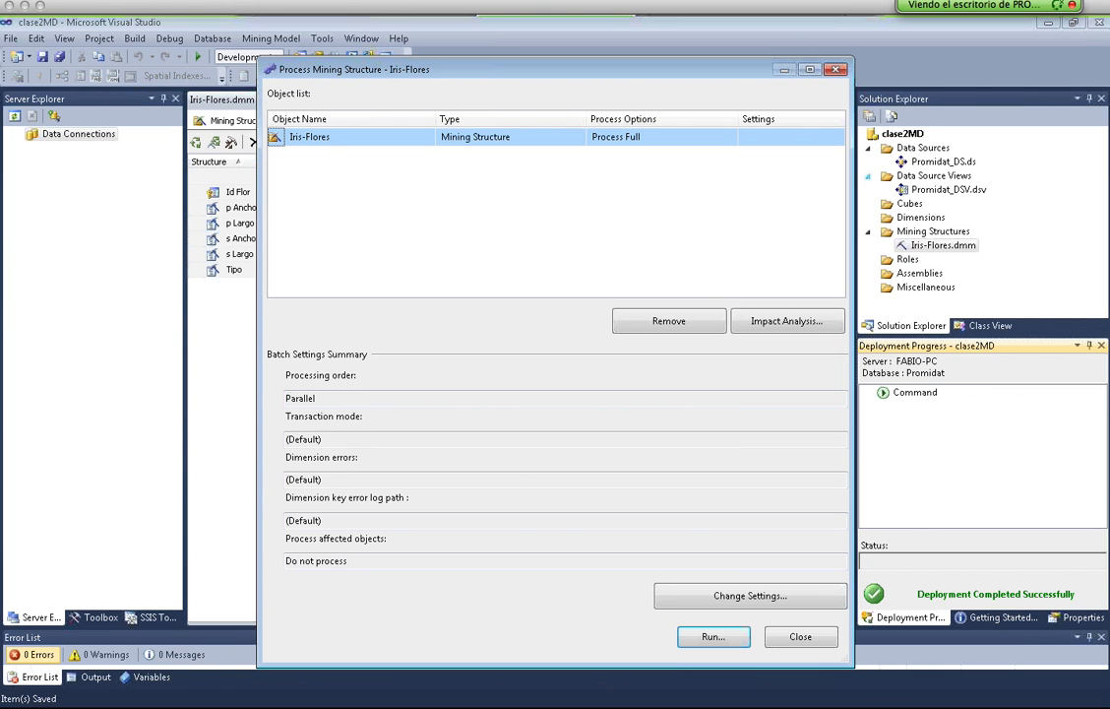
click(712, 638)
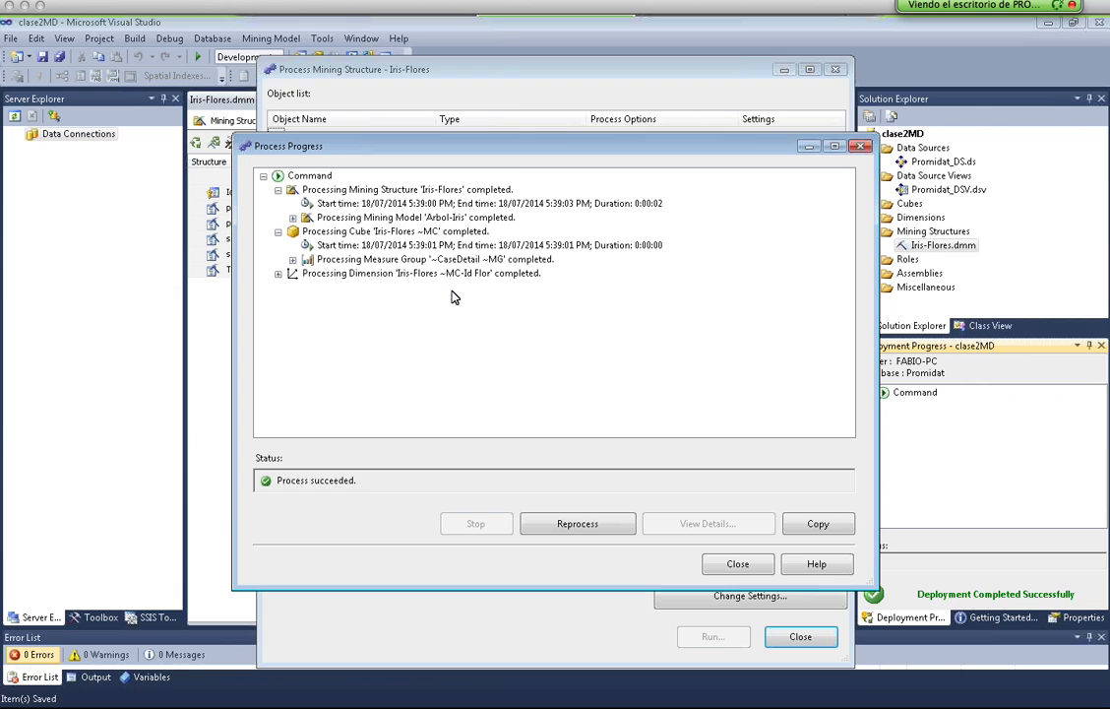
click(733, 565)
click(783, 639)
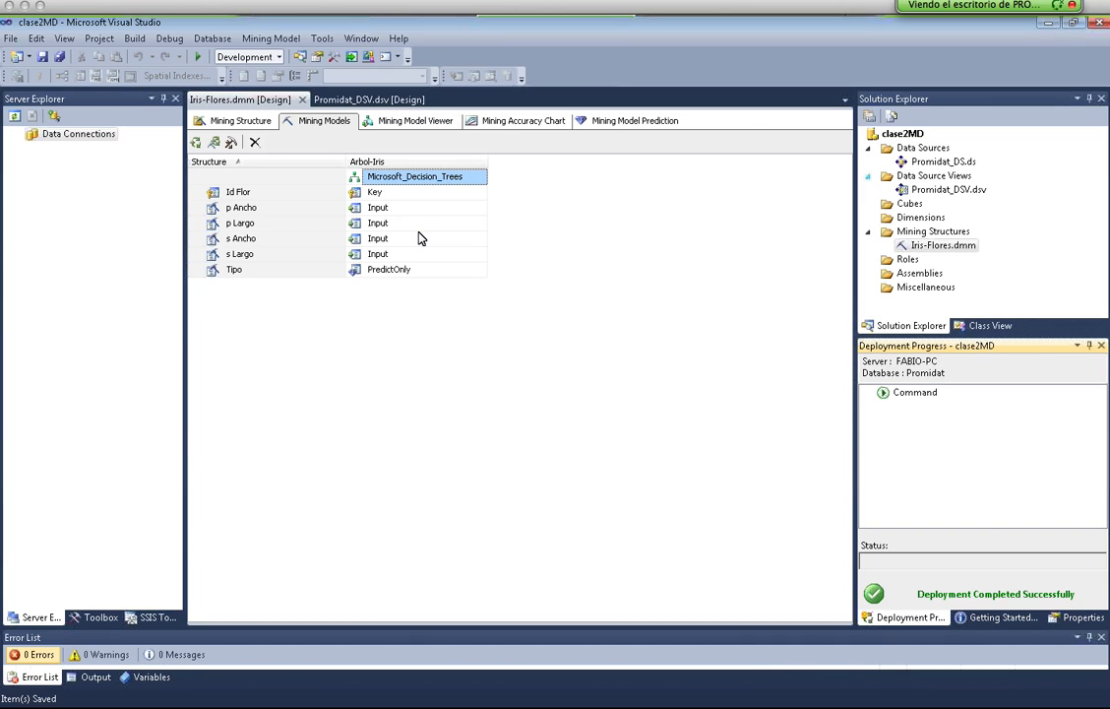
Open the Arbol-Iris model for browsing, redeploying the project first, and examine the decision tree nodes for Tipo
click(419, 126)
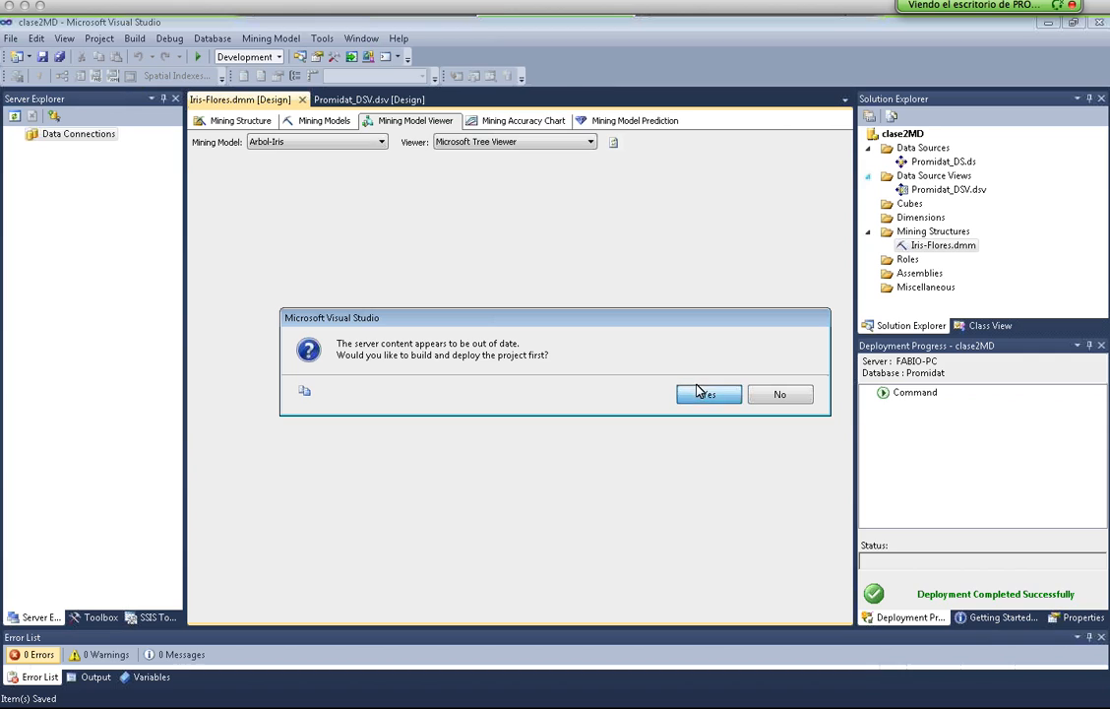
click(701, 391)
click(691, 397)
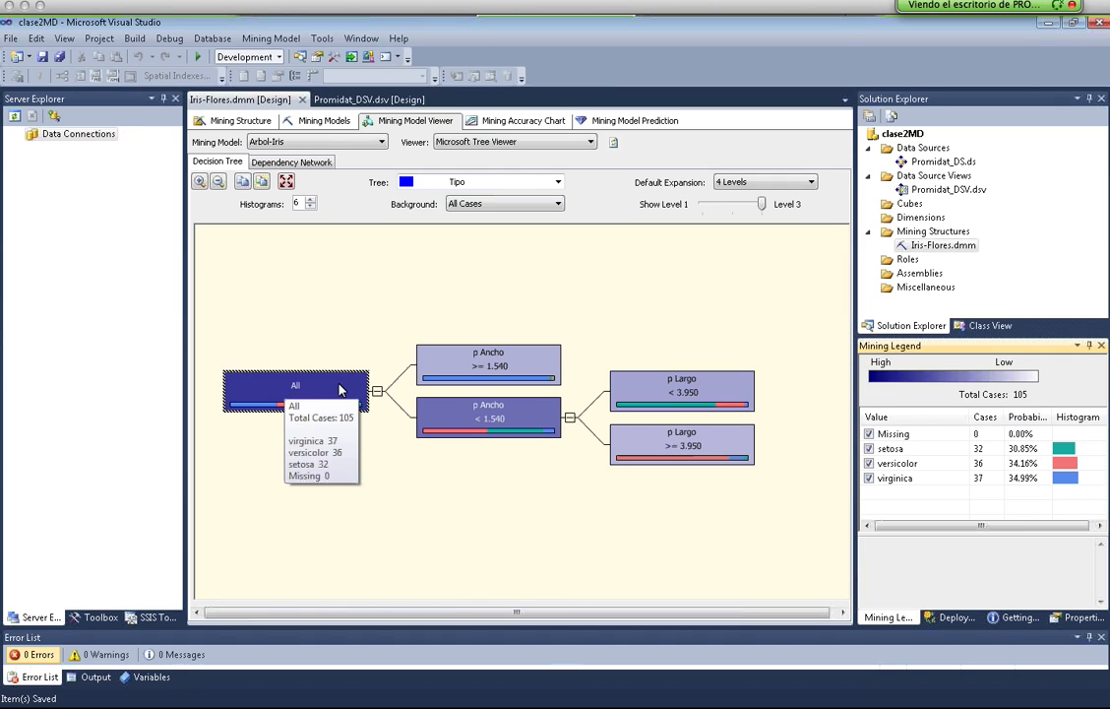
mouse_move(660, 445)
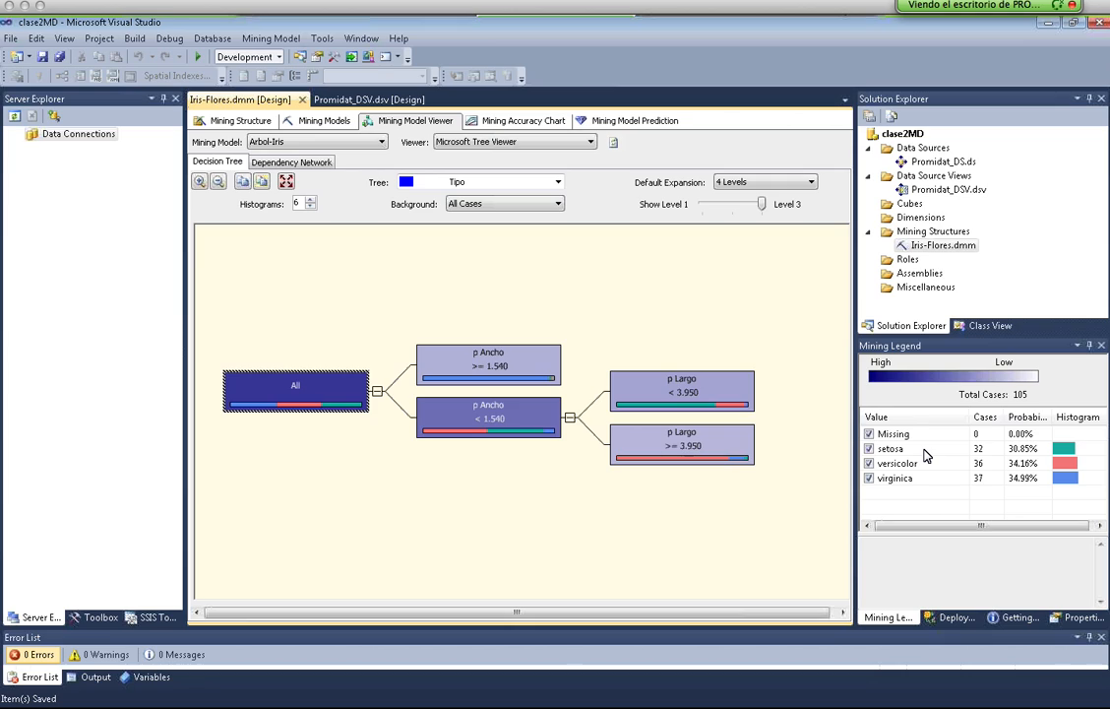
Shade the Tipo decision tree by setosa and inspect the rule and legend for the p Largo < 3.950 node
click(507, 420)
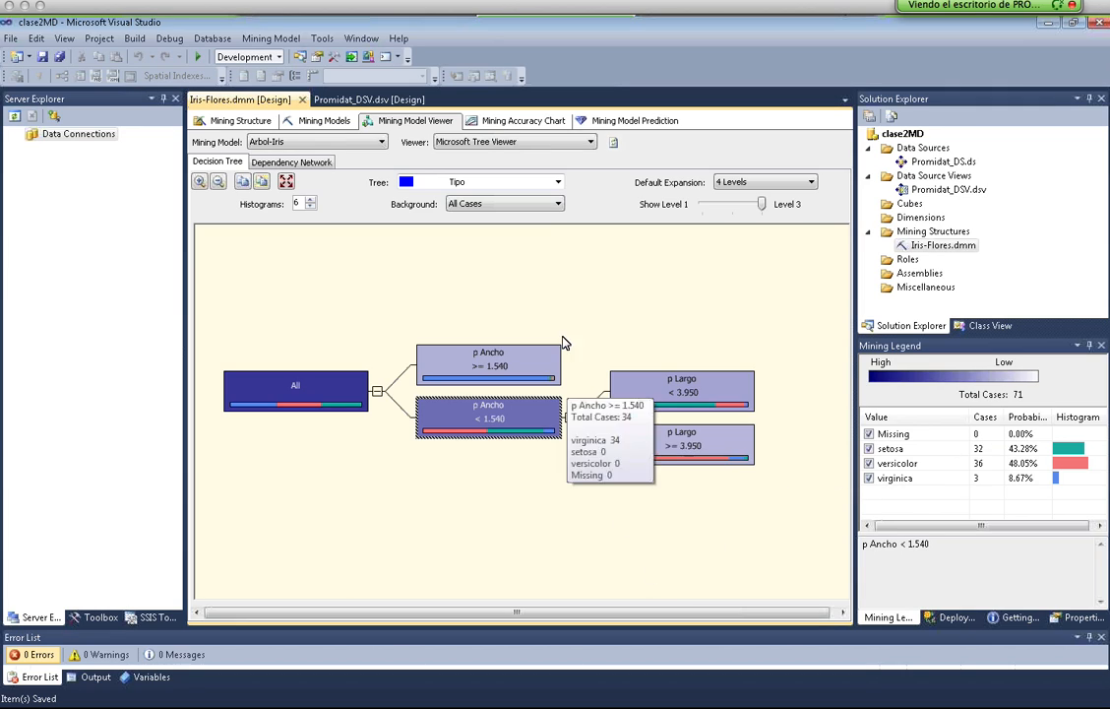
click(510, 181)
click(512, 183)
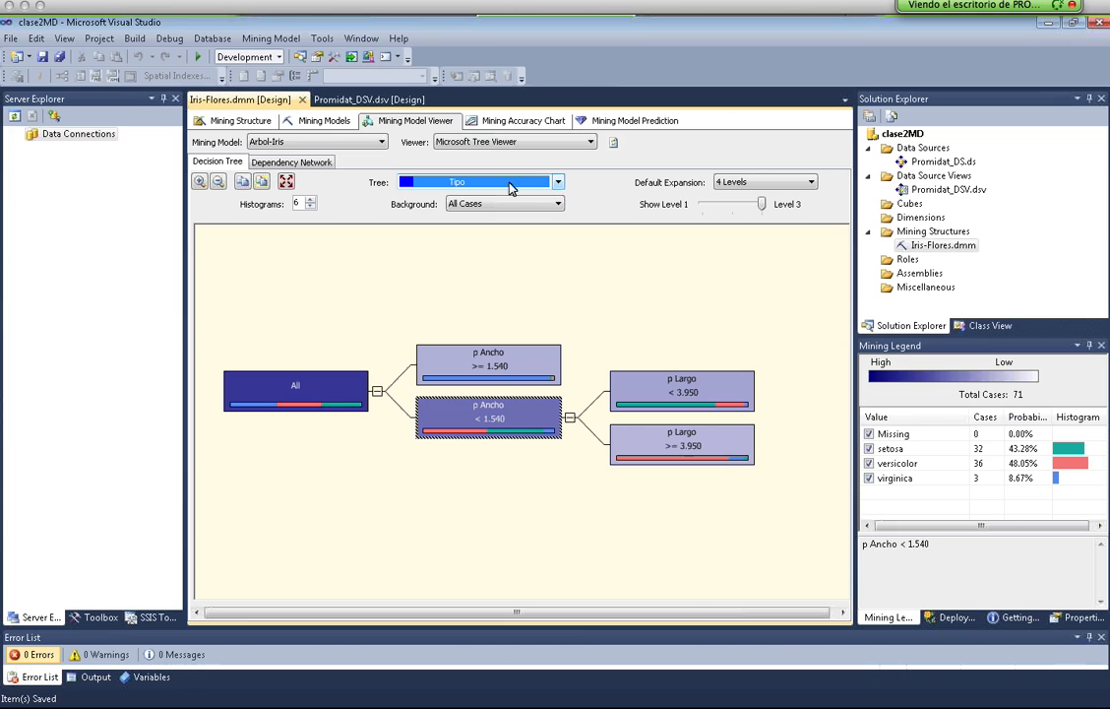
click(473, 190)
click(477, 193)
click(541, 204)
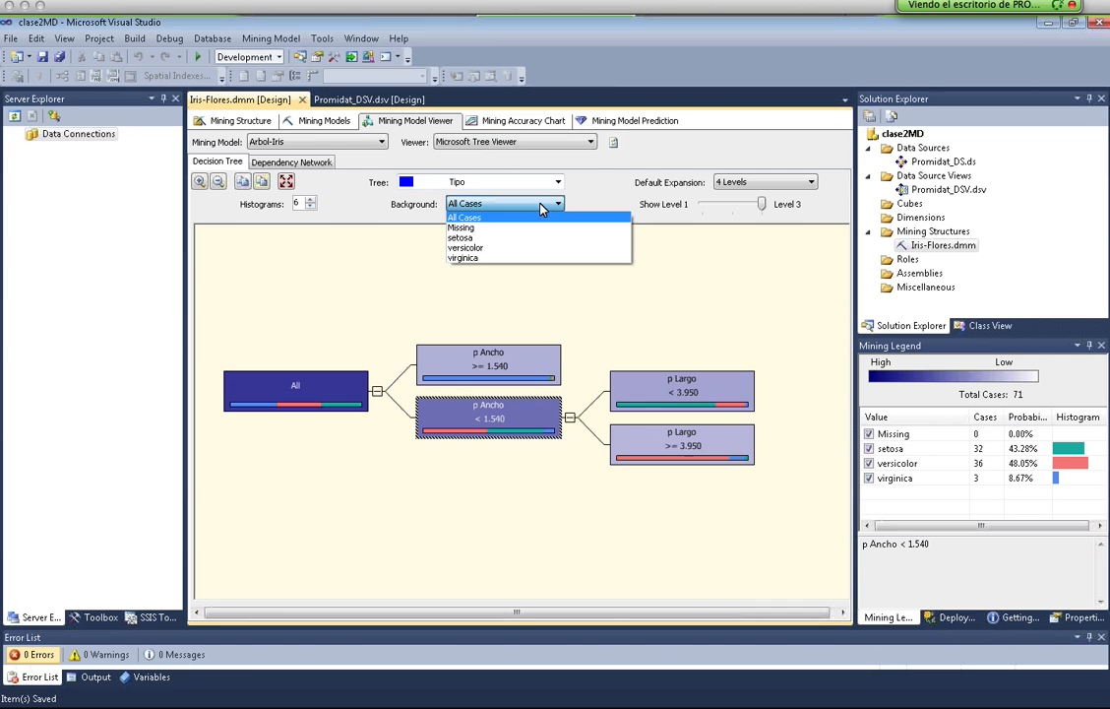
click(476, 242)
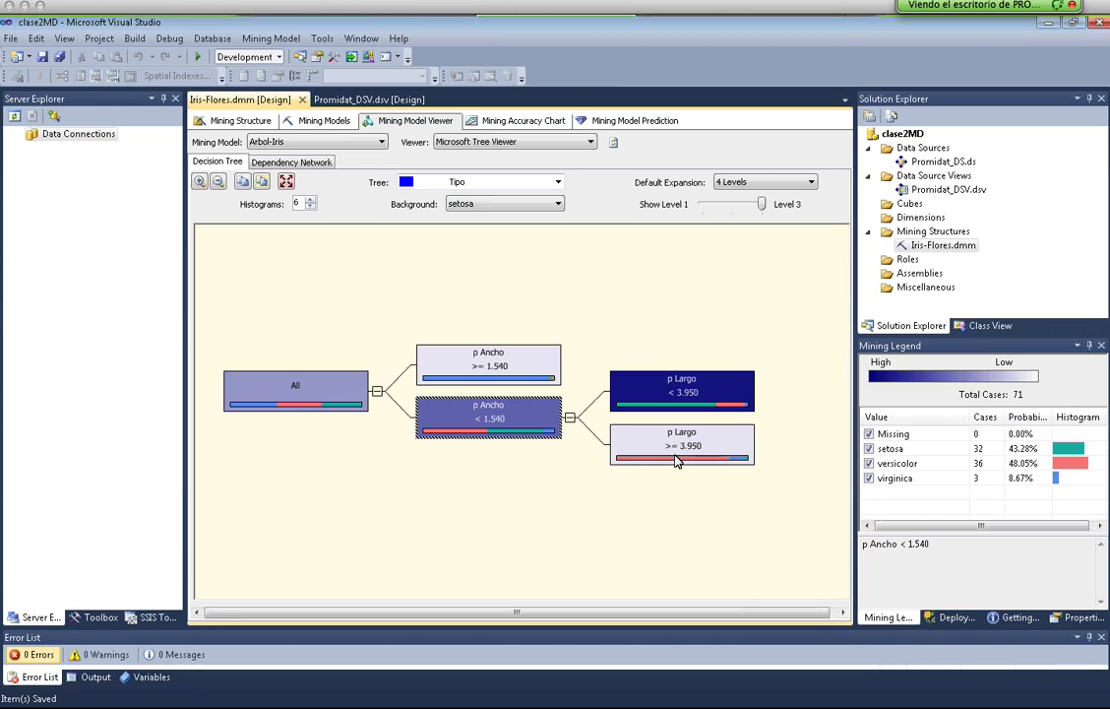
click(728, 396)
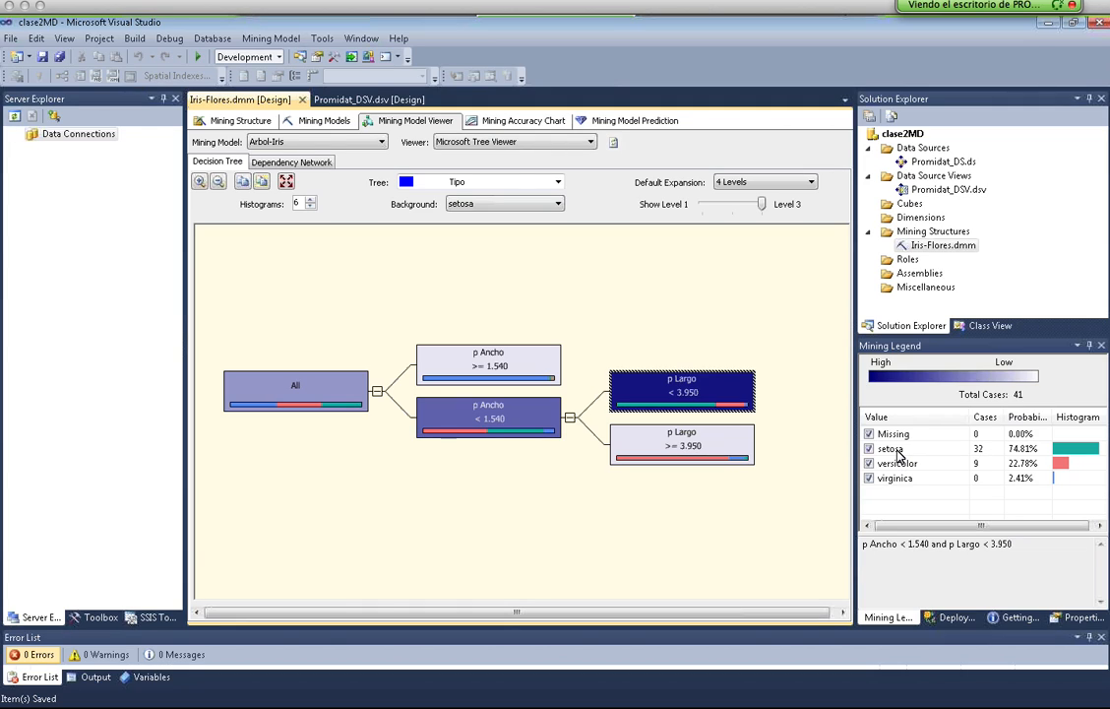
drag(1013, 545, 866, 549)
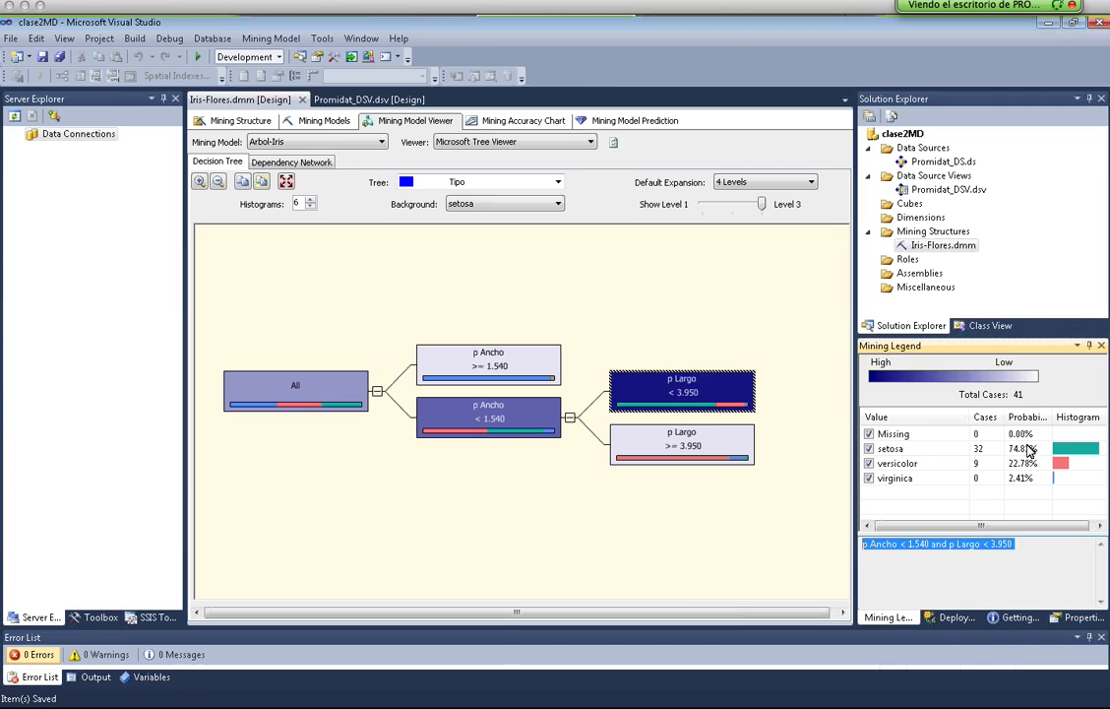
Shade the tree by versicolor and inspect the class distribution of the p Largo >= 3.950 node
click(558, 204)
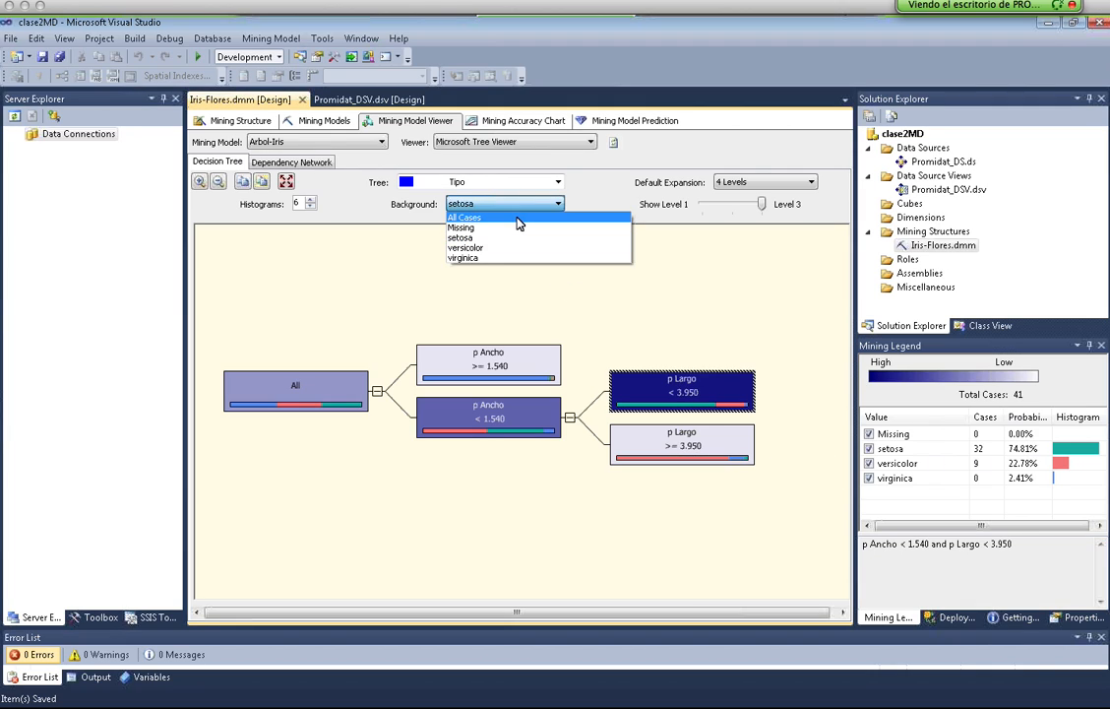
click(507, 256)
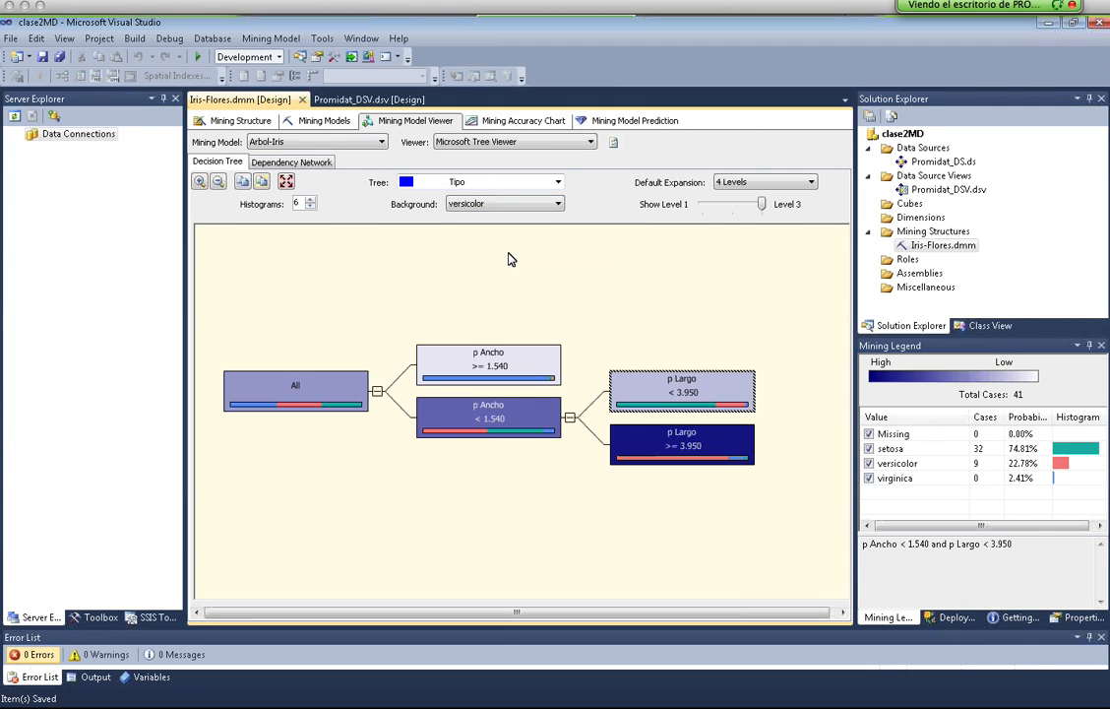
click(689, 451)
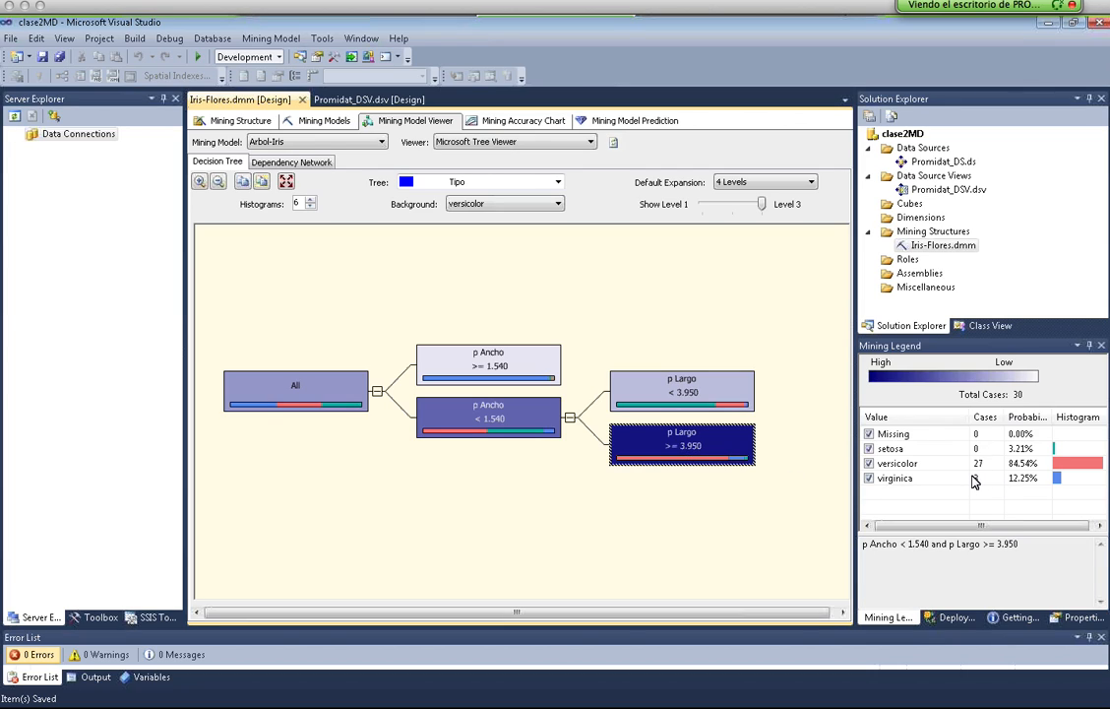
Shade the tree by virginica and inspect the class distribution and rule of the p Ancho >= 1.540 node
click(511, 202)
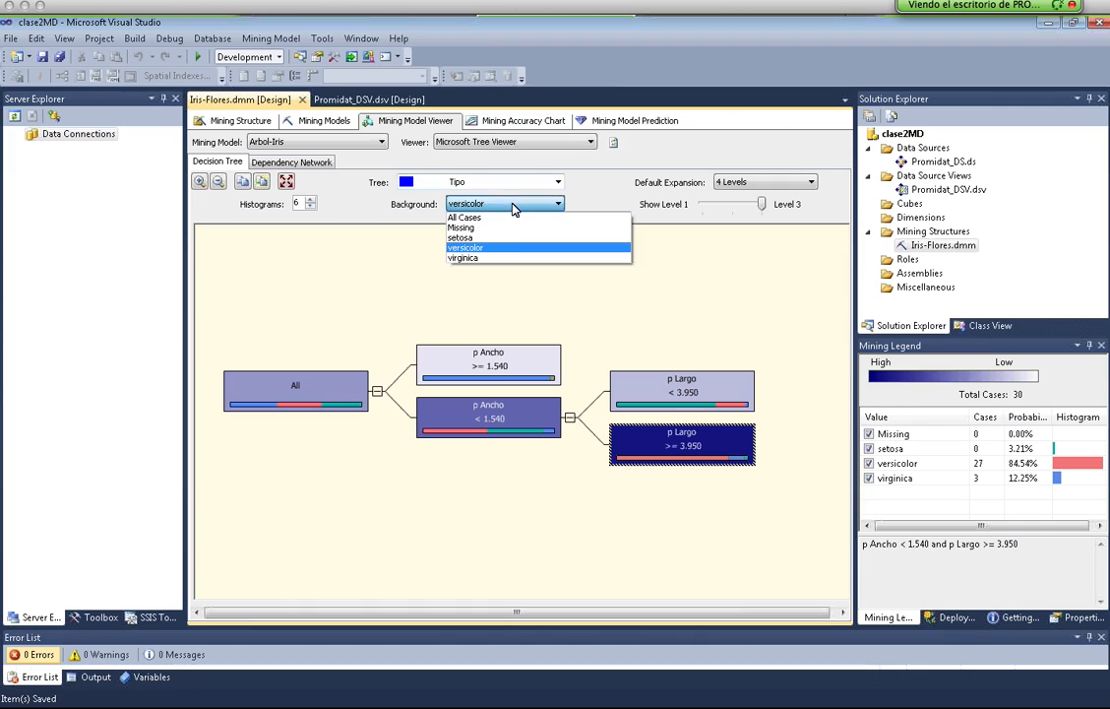
click(510, 258)
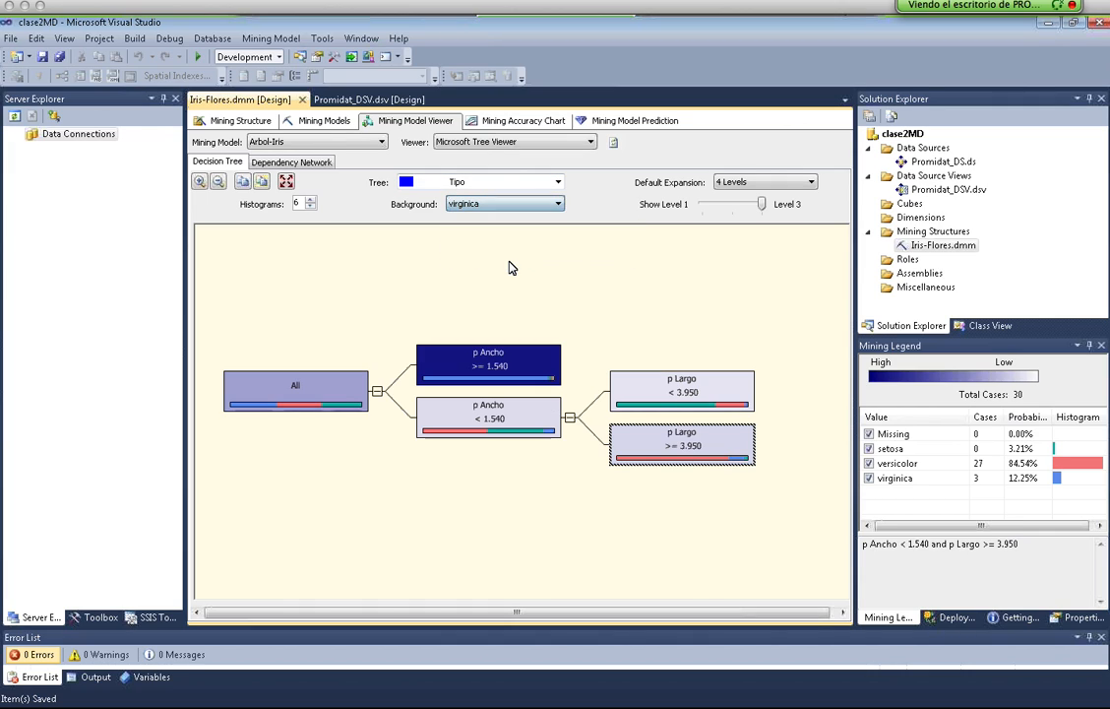
click(499, 363)
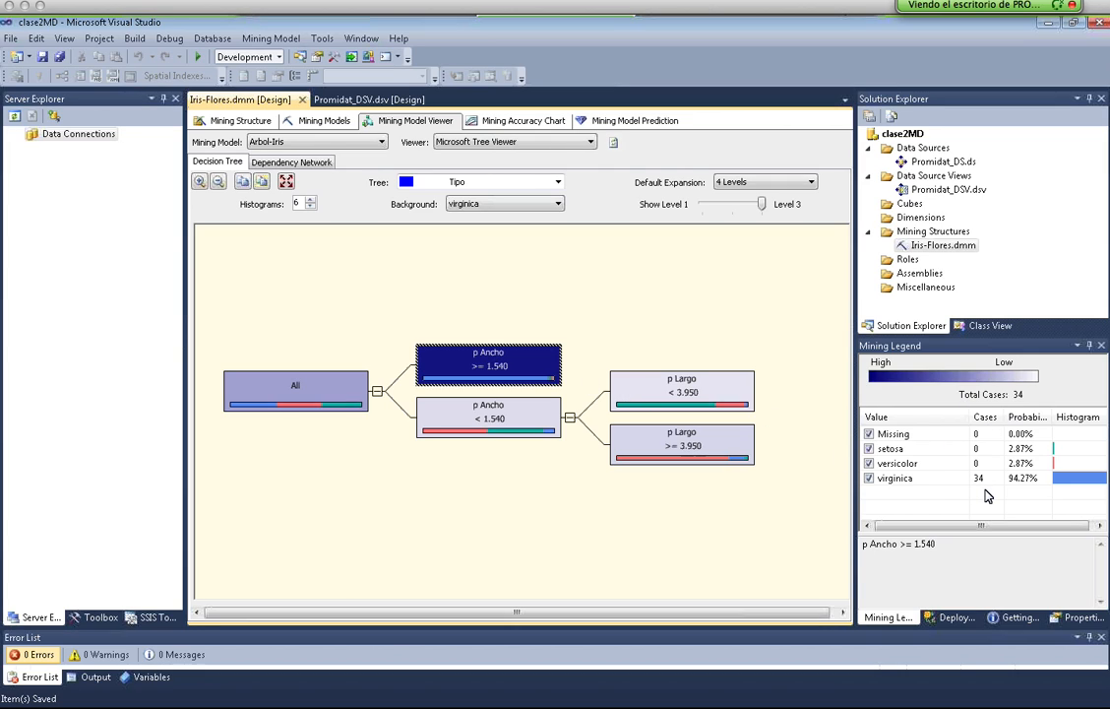
click(938, 544)
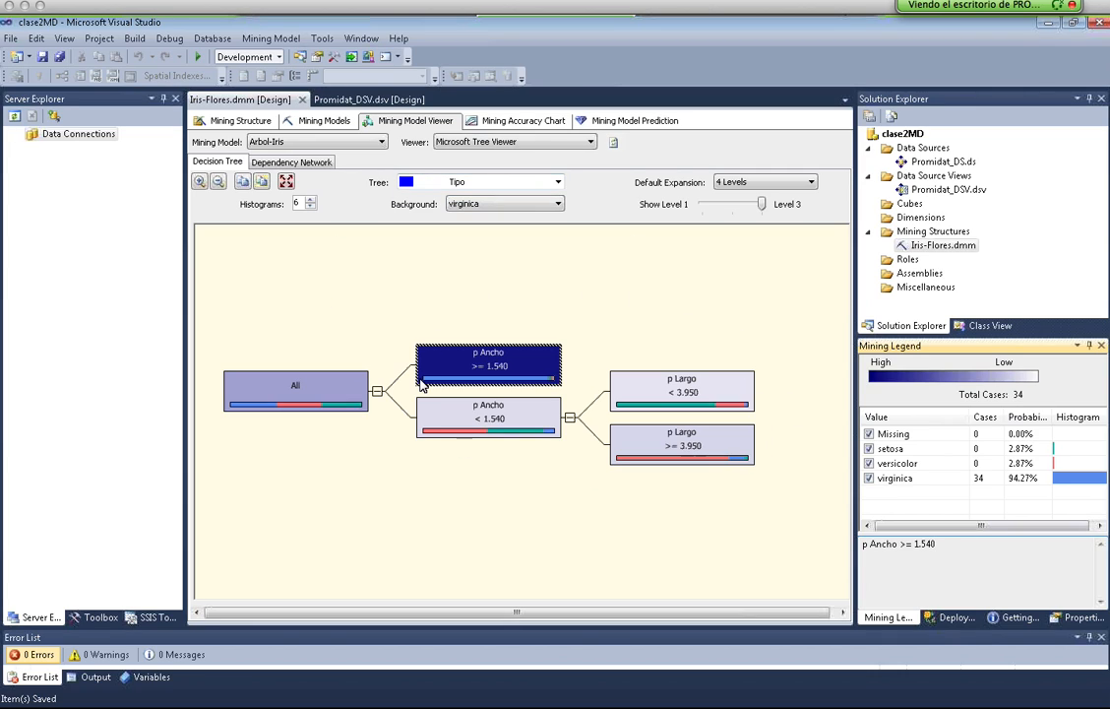
mouse_move(421, 383)
mouse_move(504, 433)
Collapse the decision tree to level 1 and expand it back to level 3
click(705, 205)
click(760, 207)
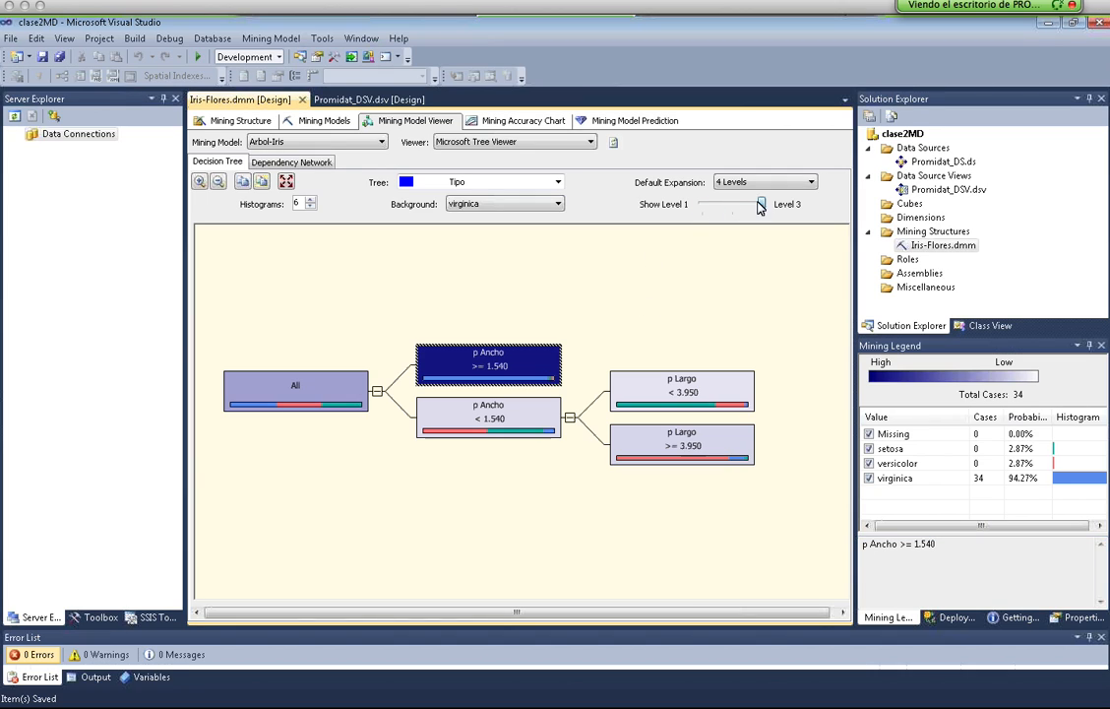
click(728, 205)
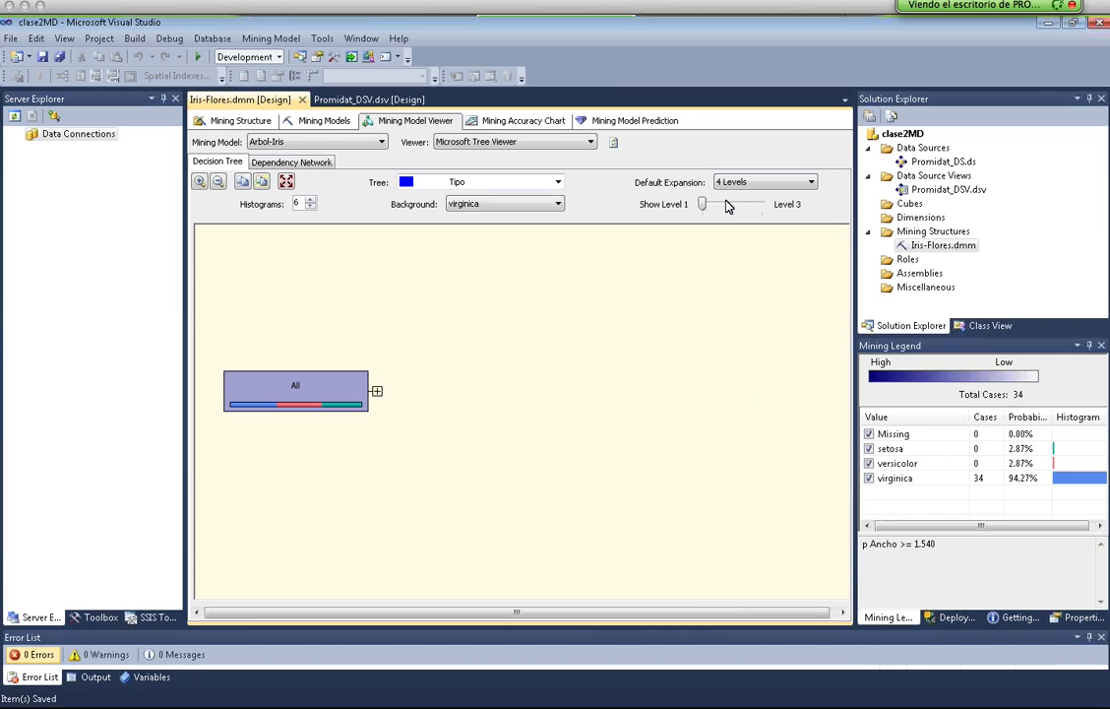
click(735, 204)
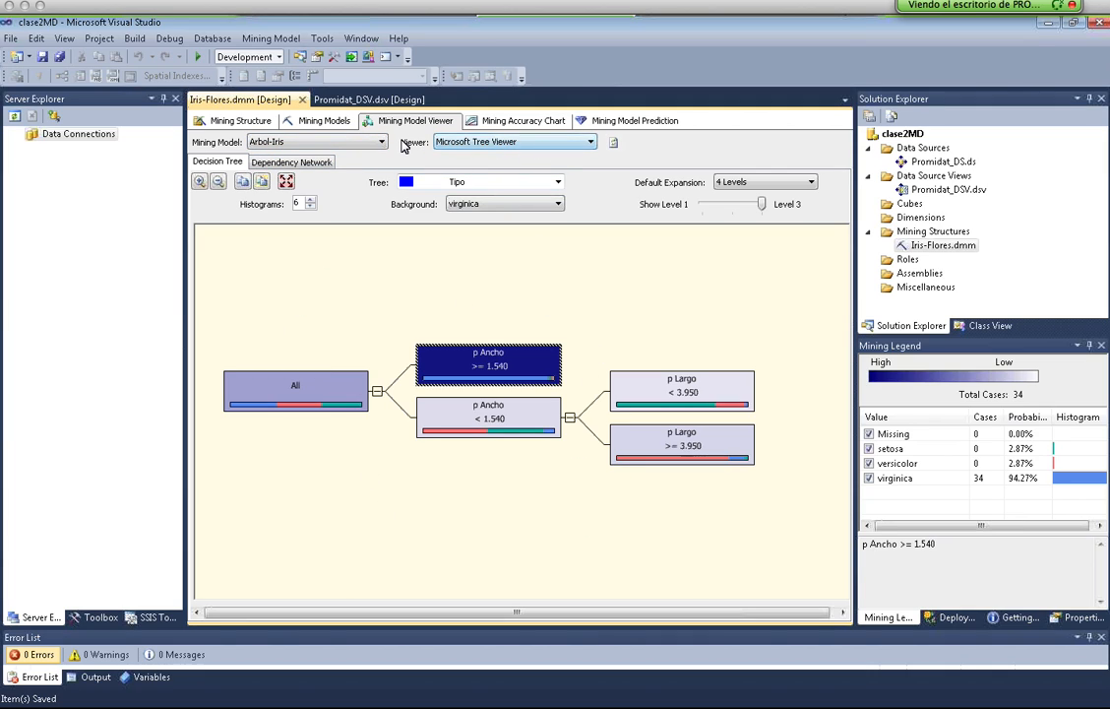
View Arbol-Iris in the Microsoft Generic Content Tree Viewer and examine the details of the p Ancho and p Largo nodes
click(590, 142)
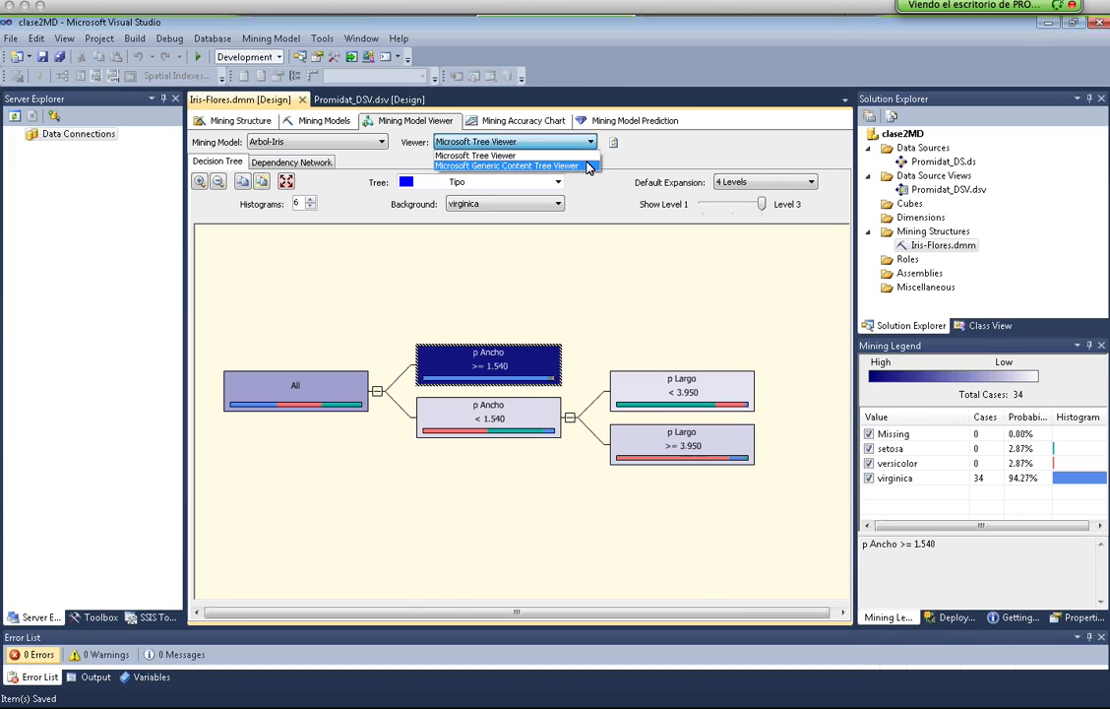
click(588, 166)
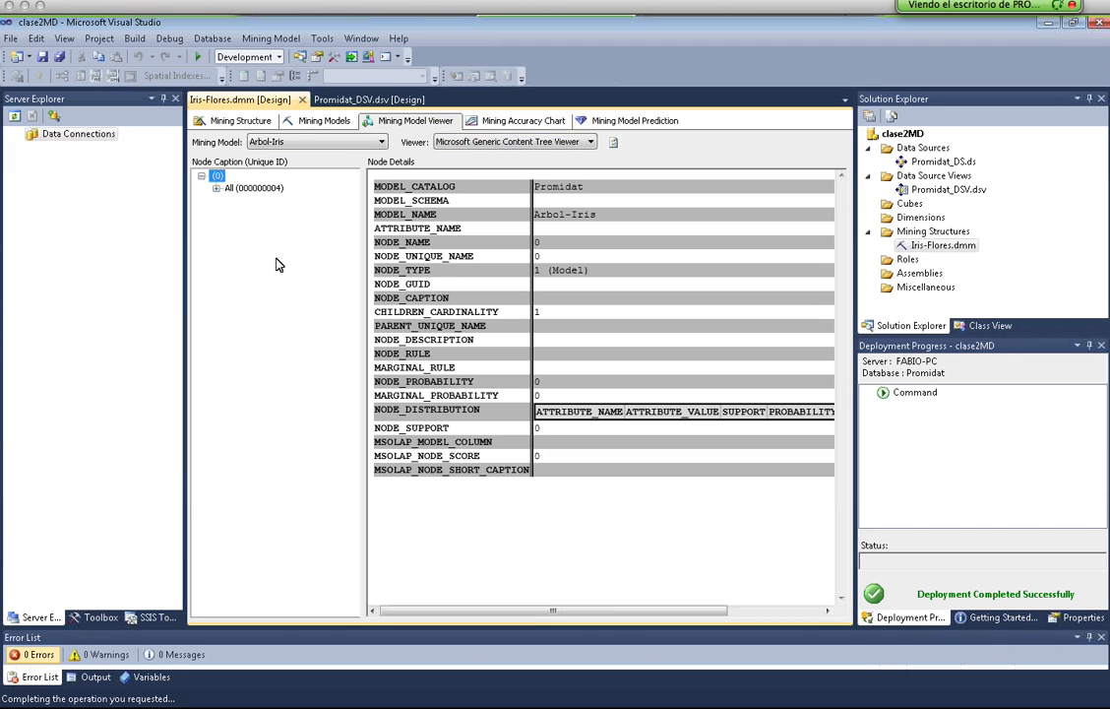
click(216, 188)
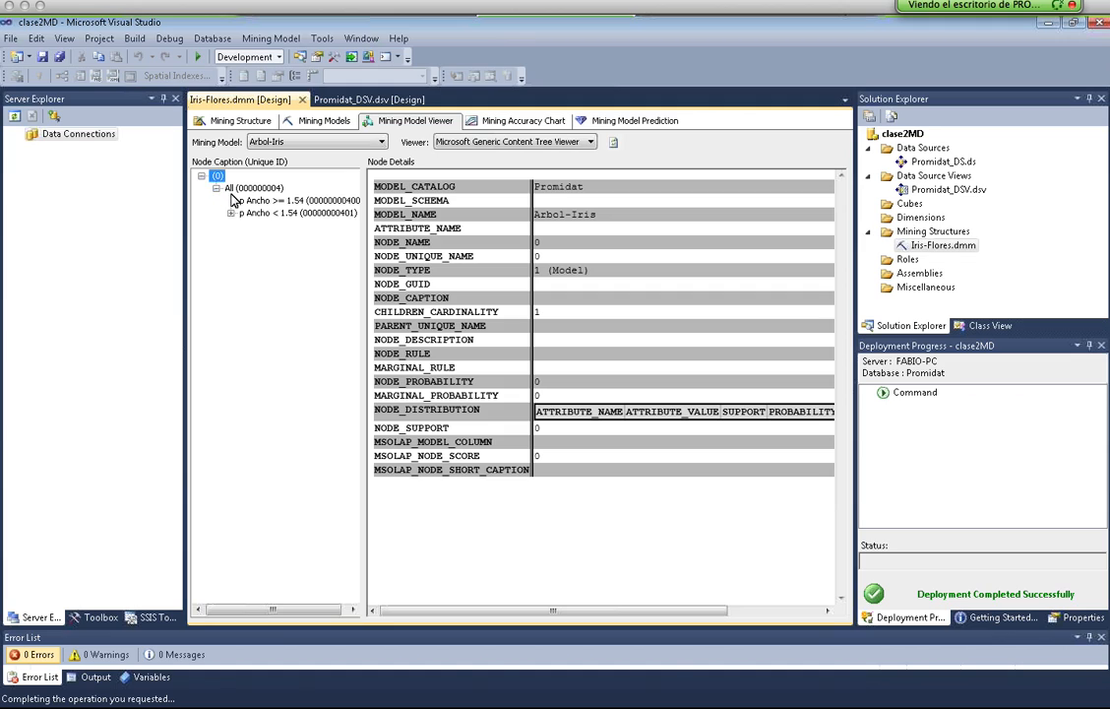
click(248, 188)
click(258, 213)
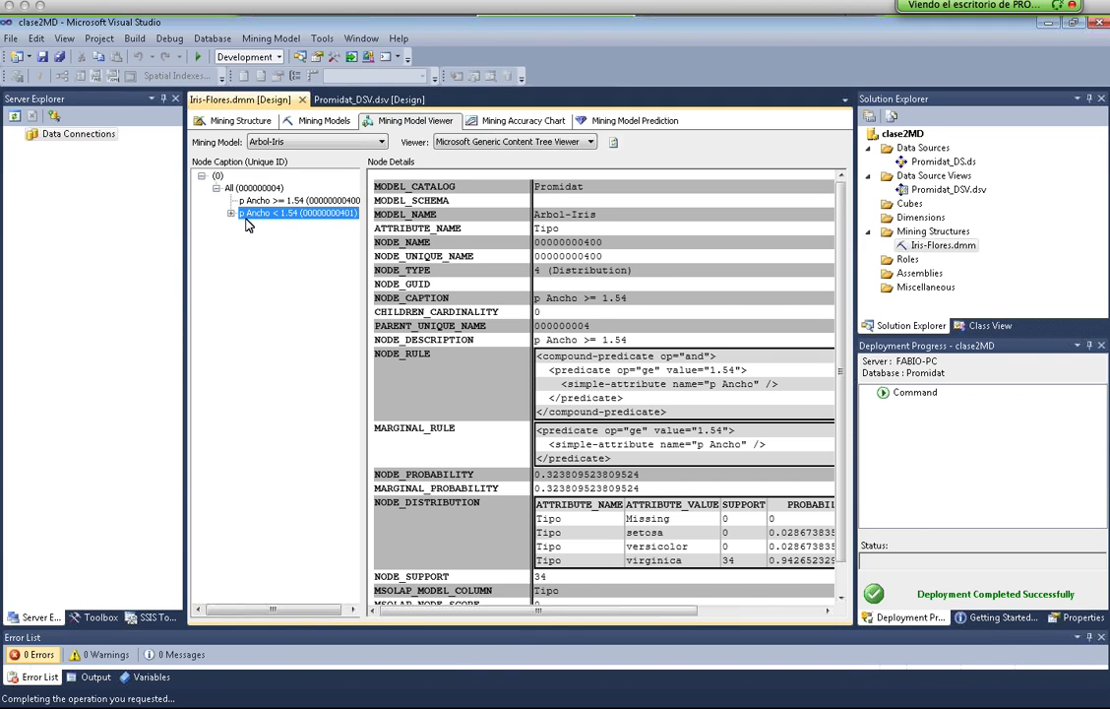
double_click(260, 213)
click(266, 225)
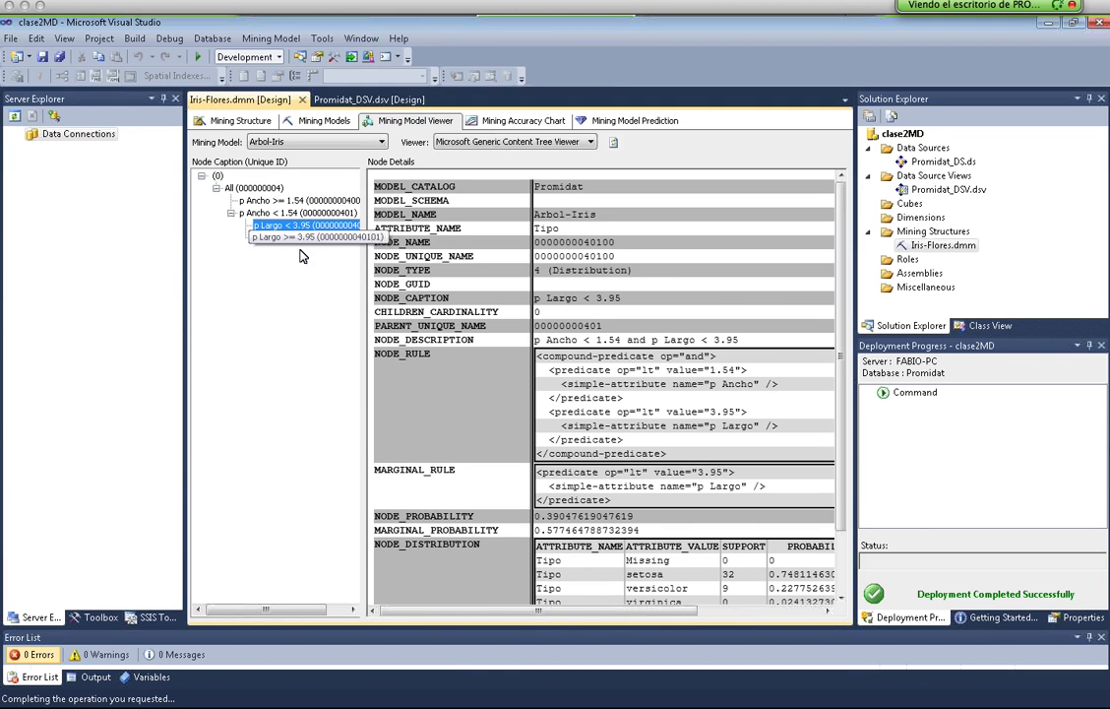
click(279, 237)
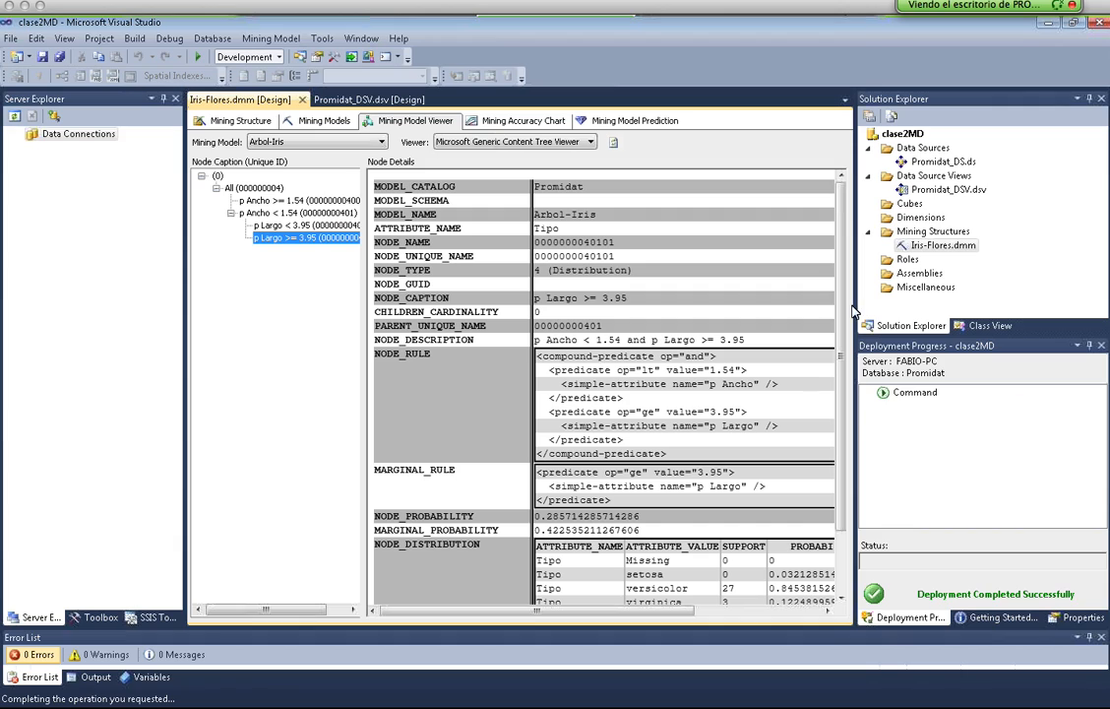
scroll(787, 455, down, 2)
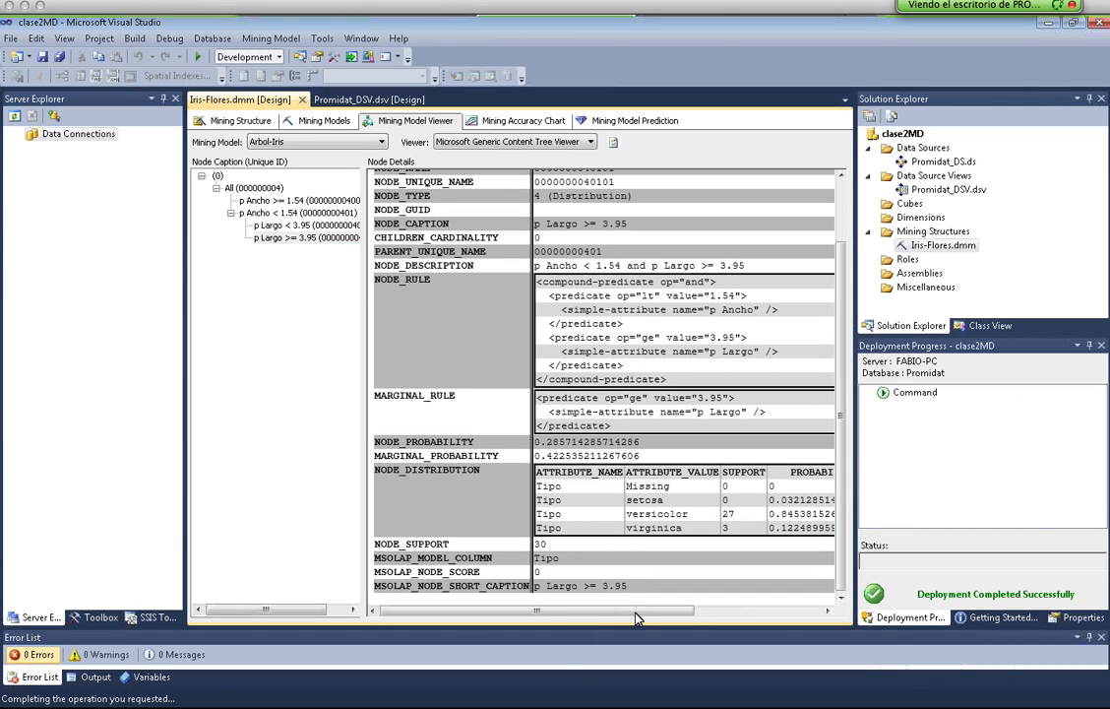
drag(636, 611, 610, 612)
scroll(559, 340, up, 2)
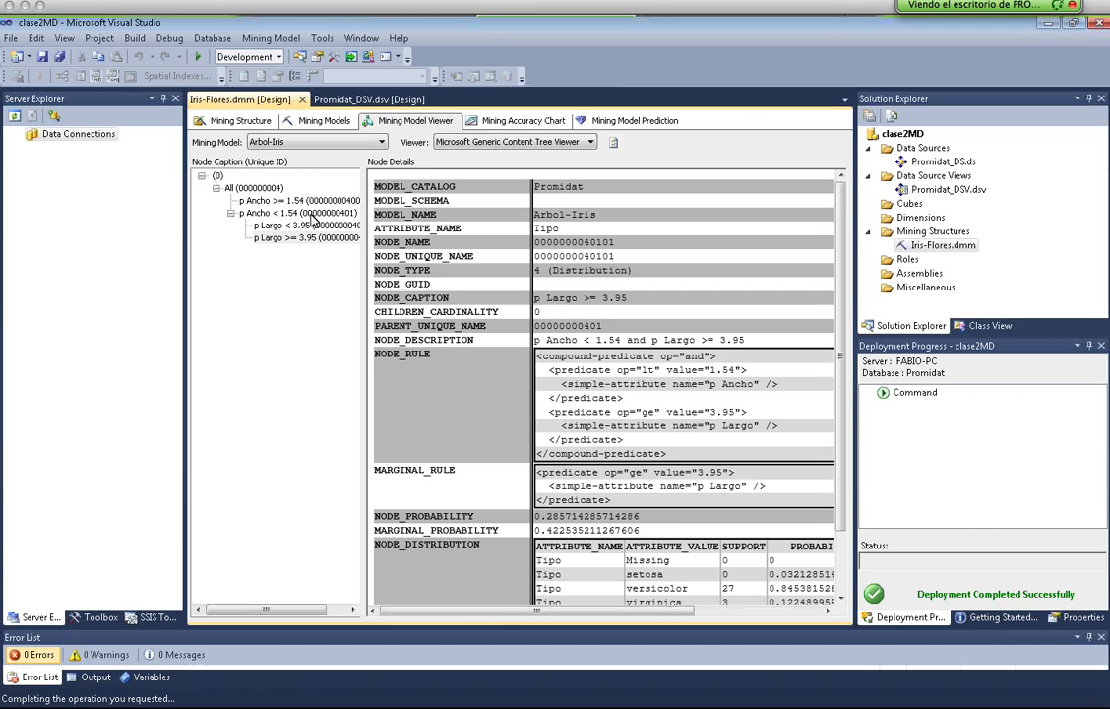
Return the Arbol-Iris model to the Microsoft Tree Viewer
click(463, 142)
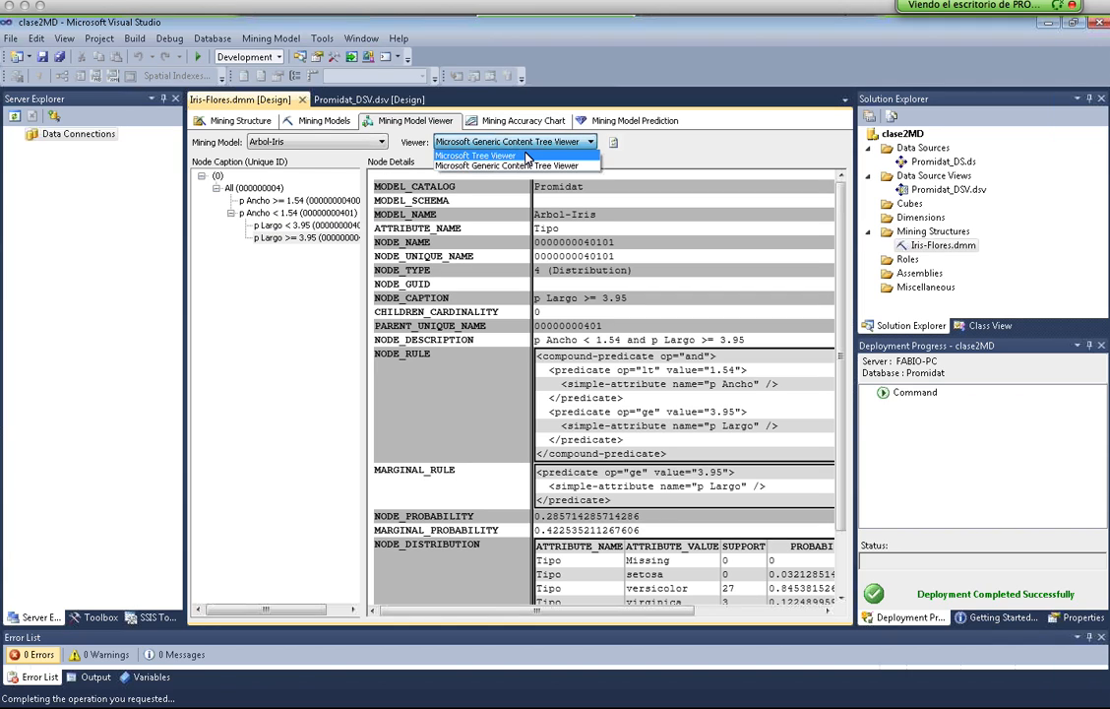
click(522, 156)
click(522, 155)
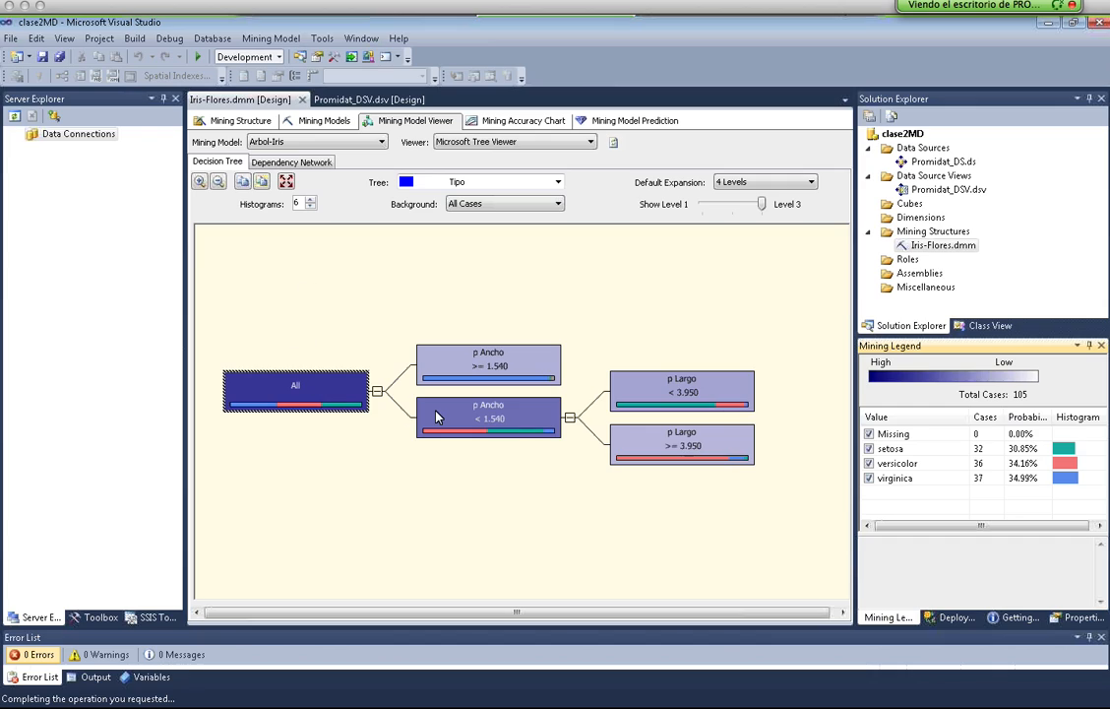
View the dependency network and highlight the attributes that predict Tipo
mouse_move(437, 416)
click(323, 164)
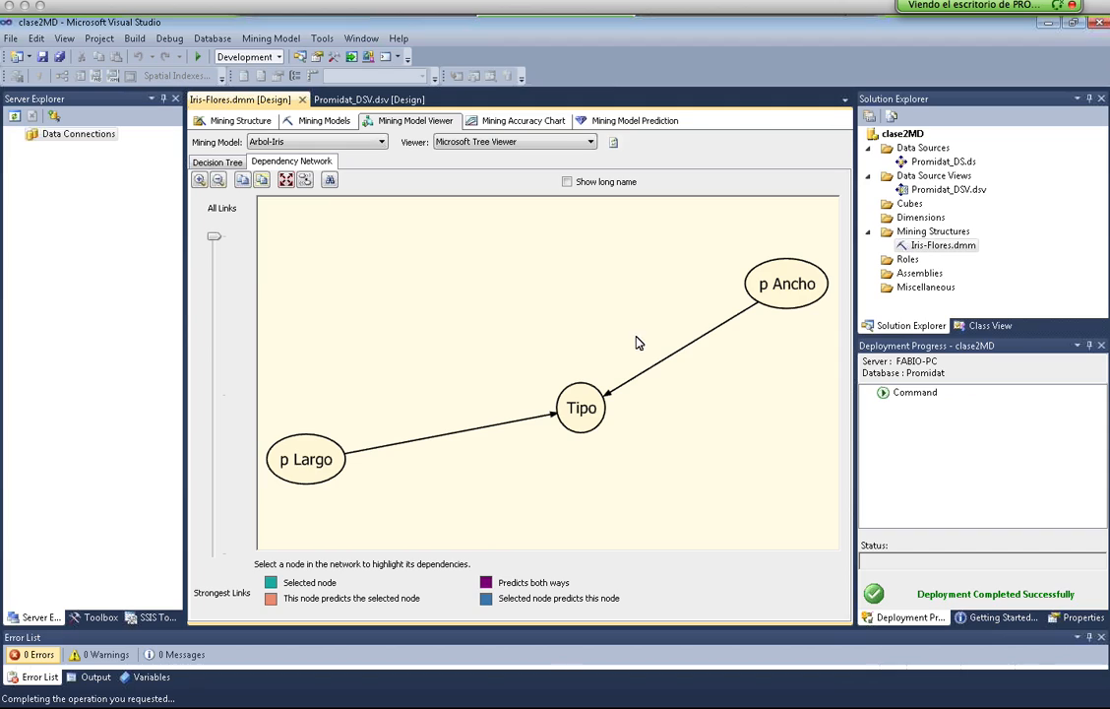
click(587, 421)
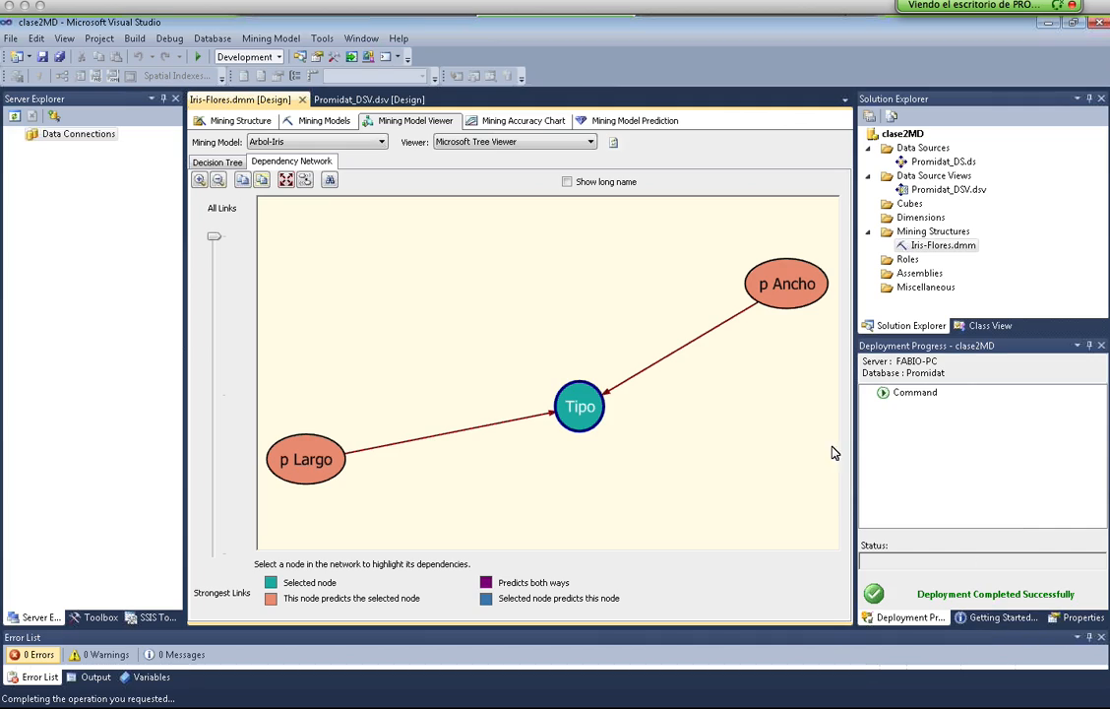
click(359, 279)
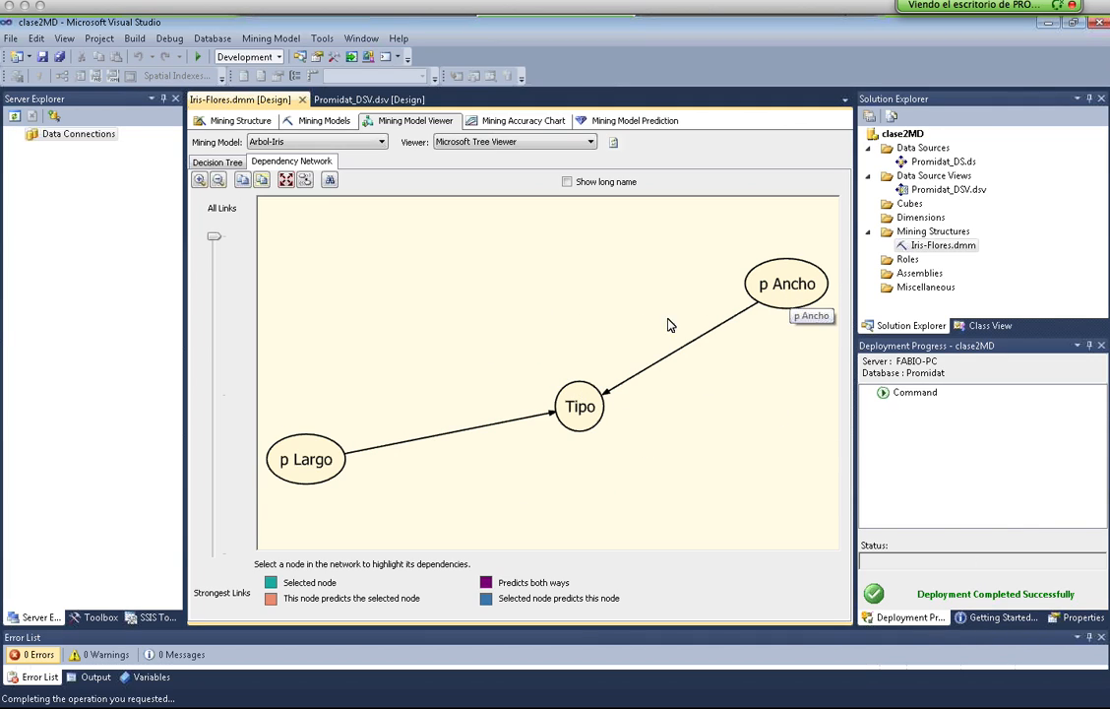
click(578, 405)
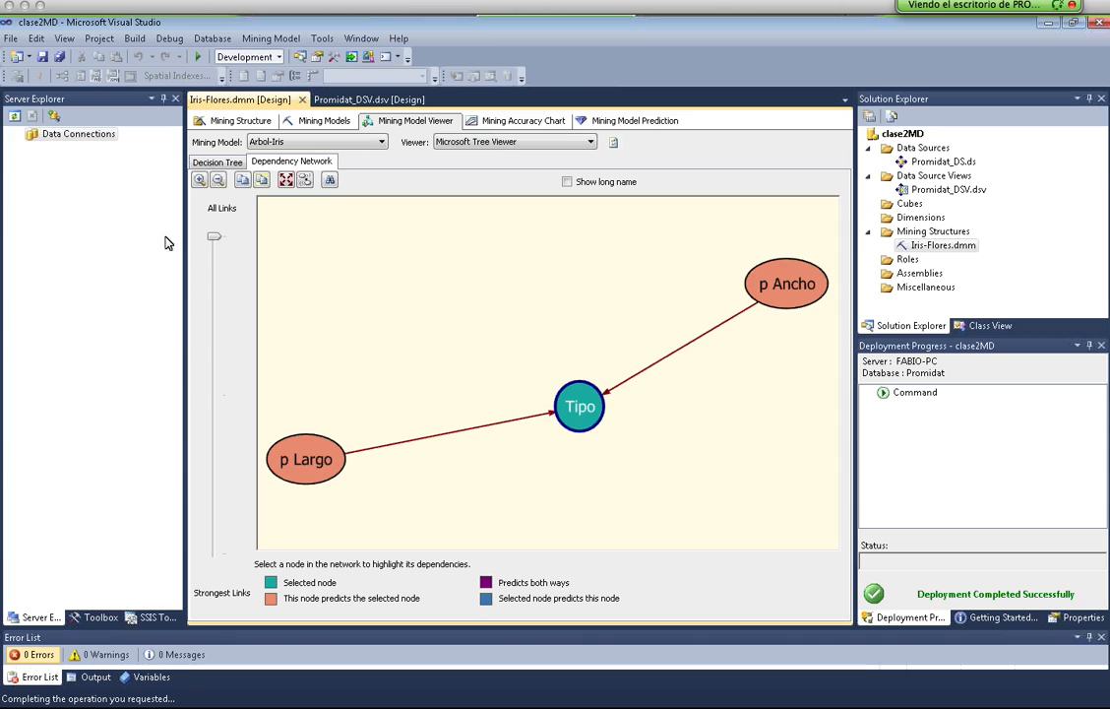
Go back to the decision tree and inspect the p Ancho >= 1.540 and p Ancho < 1.540 nodes
click(216, 162)
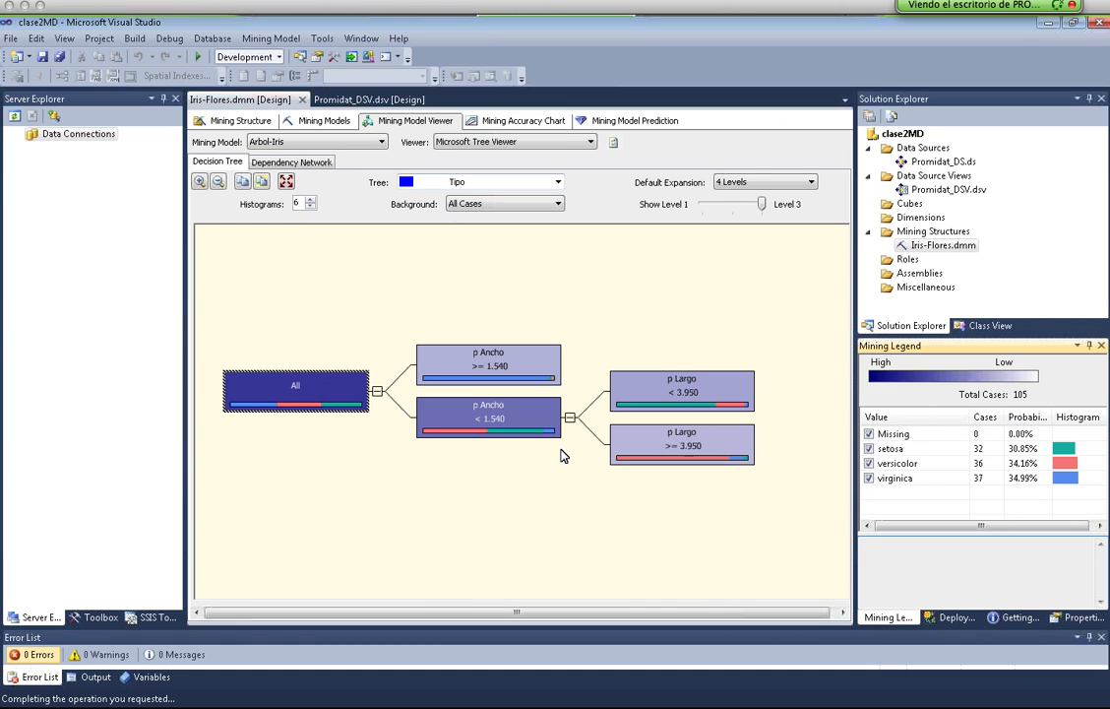
click(530, 365)
click(527, 421)
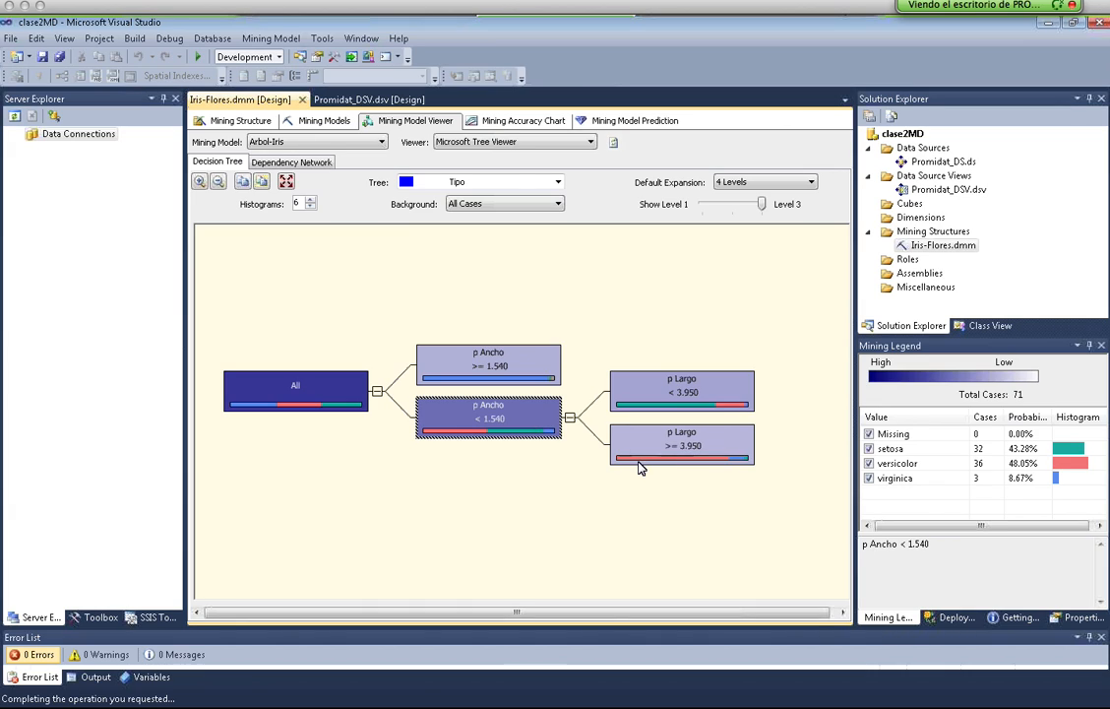
Open the mining accuracy chart's input selection and choose Tipo as the predictable column for Arbol-Iris
click(526, 125)
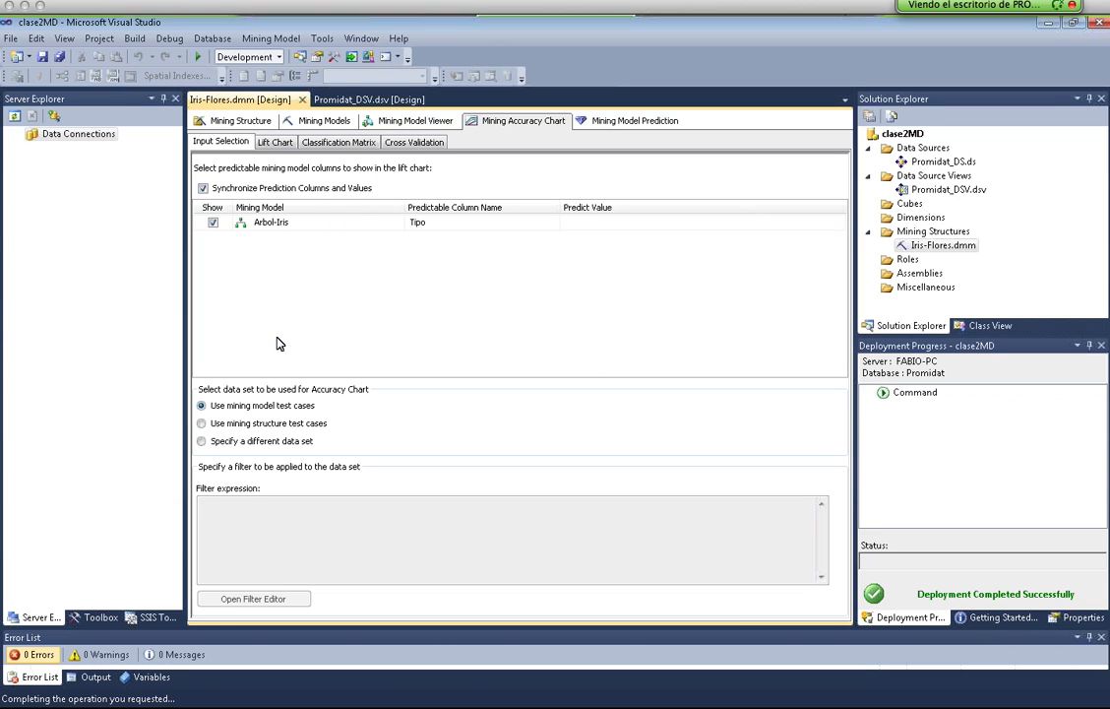
click(689, 222)
click(529, 223)
click(526, 224)
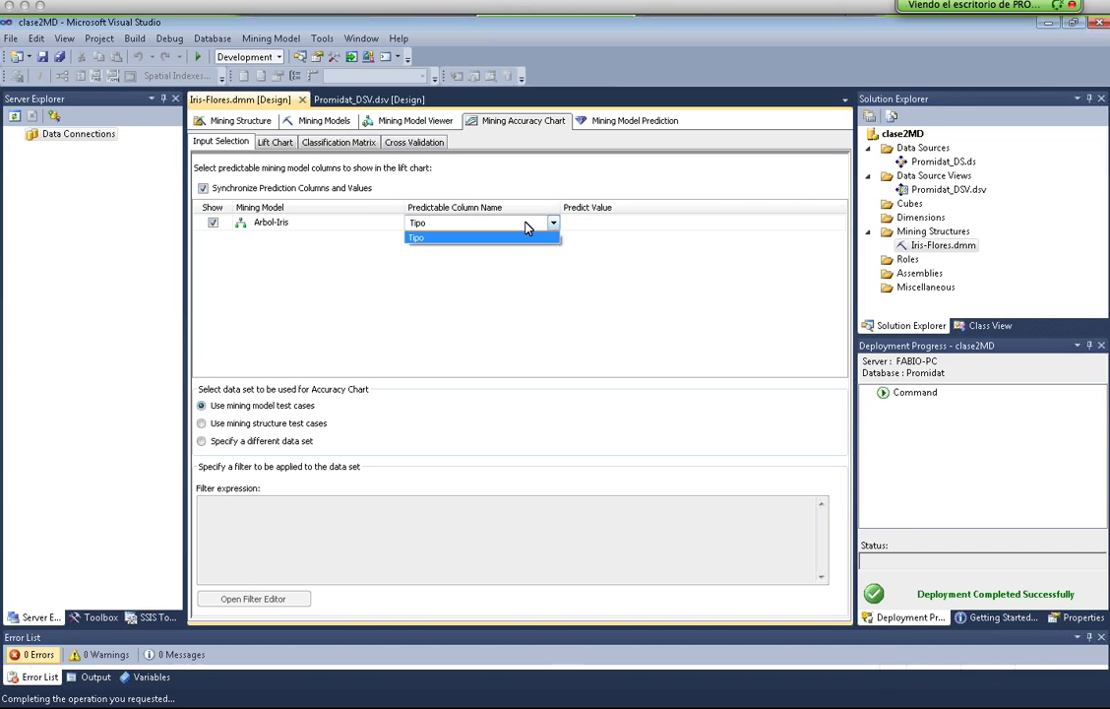
click(526, 225)
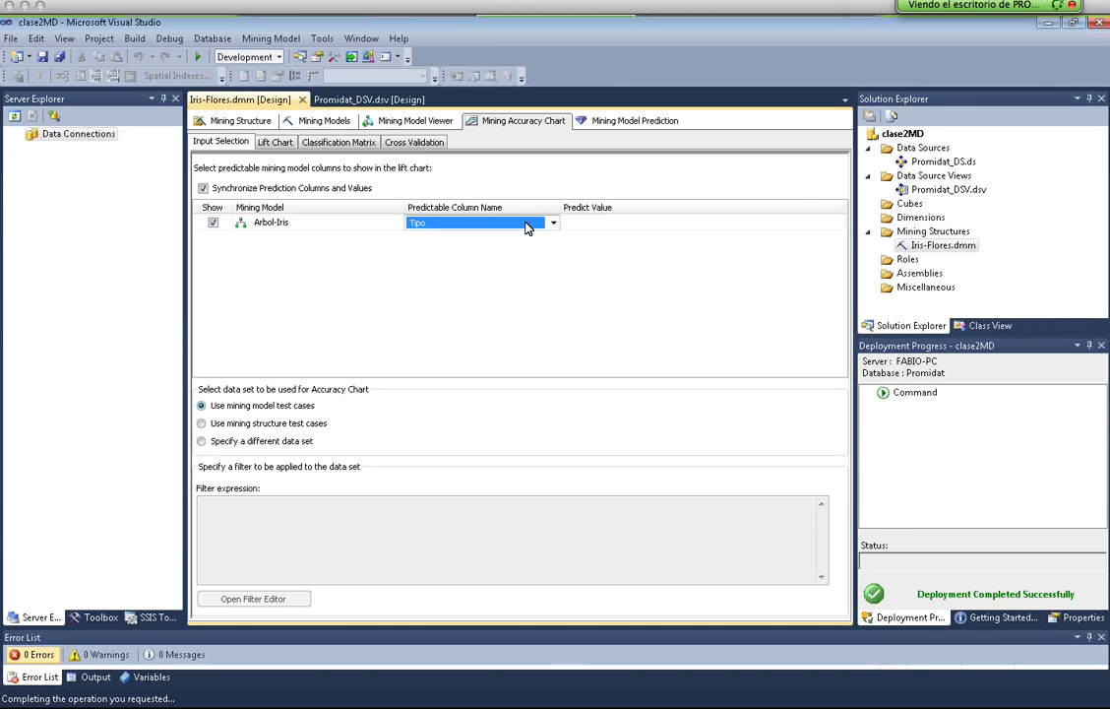
Set the predict value for Arbol-Iris to setosa
click(738, 226)
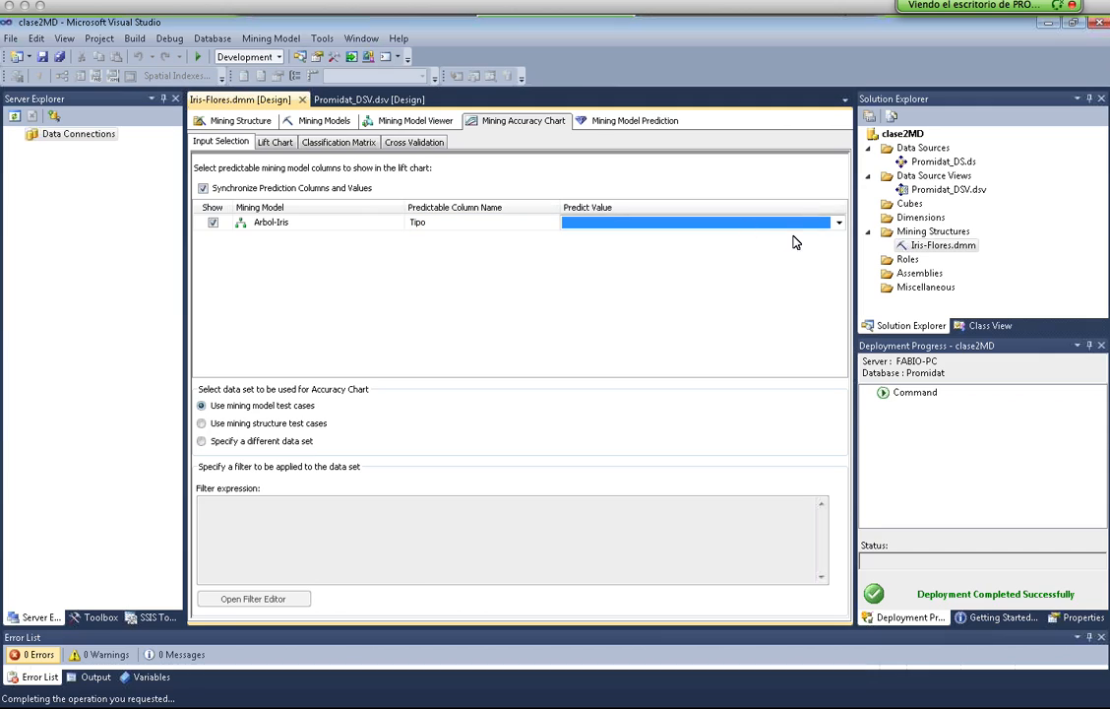
click(806, 231)
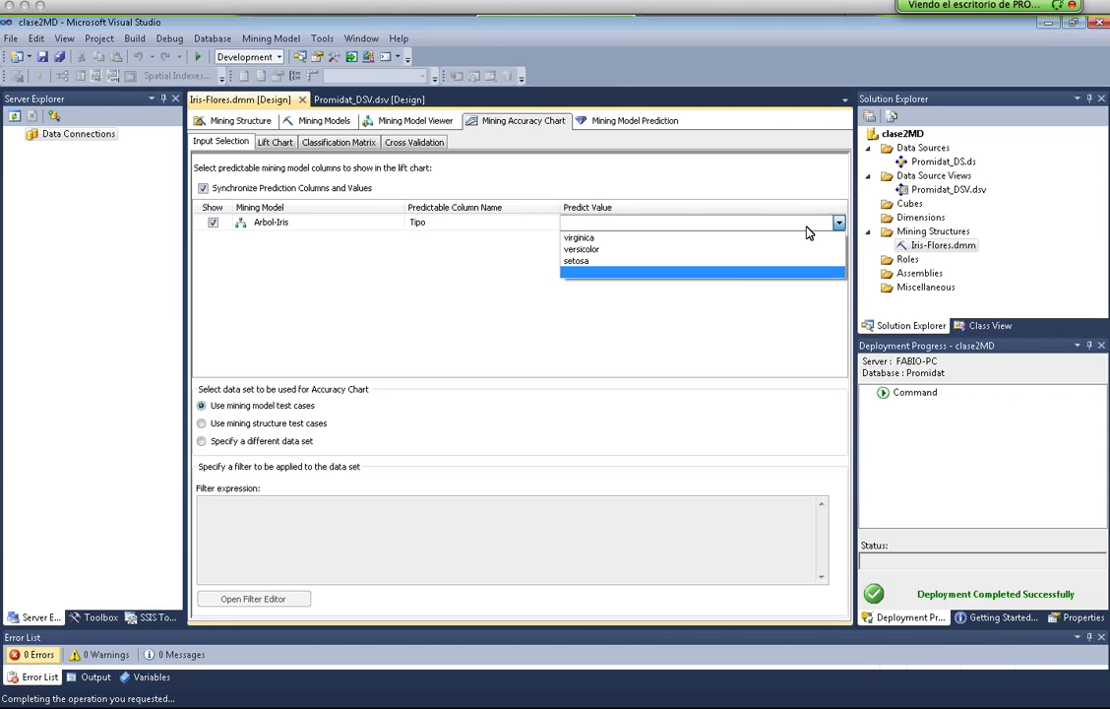
click(765, 262)
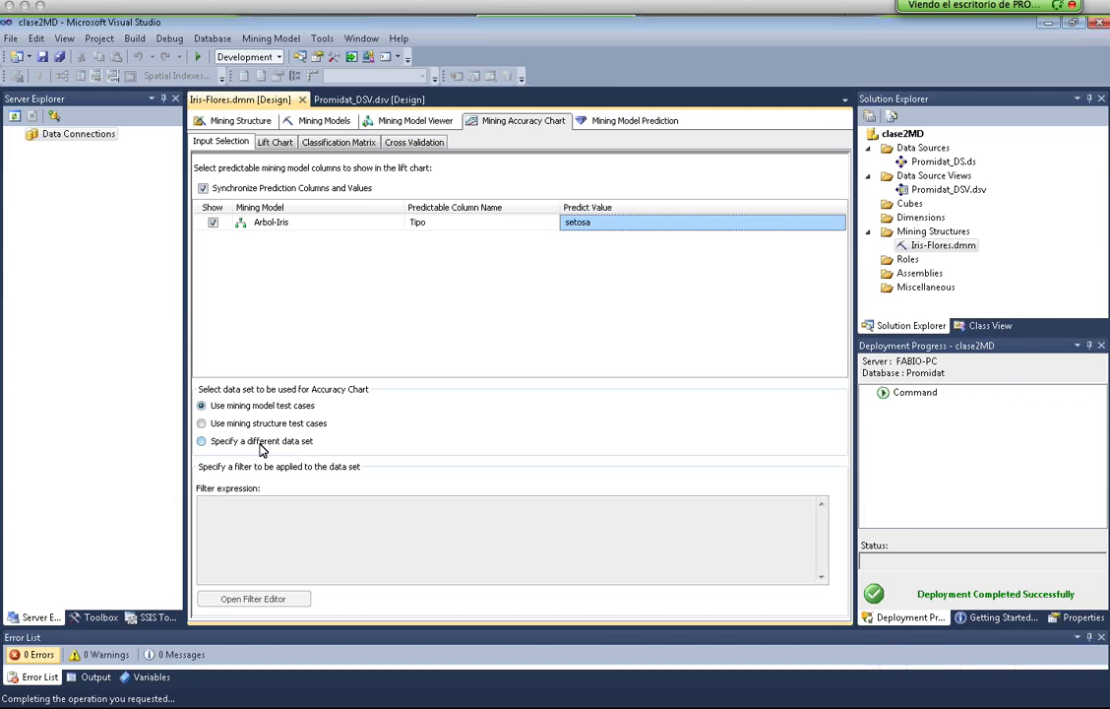
Explore the alternative accuracy chart data sets, including case table selection for a different data set, and return to the mining model test cases
click(202, 423)
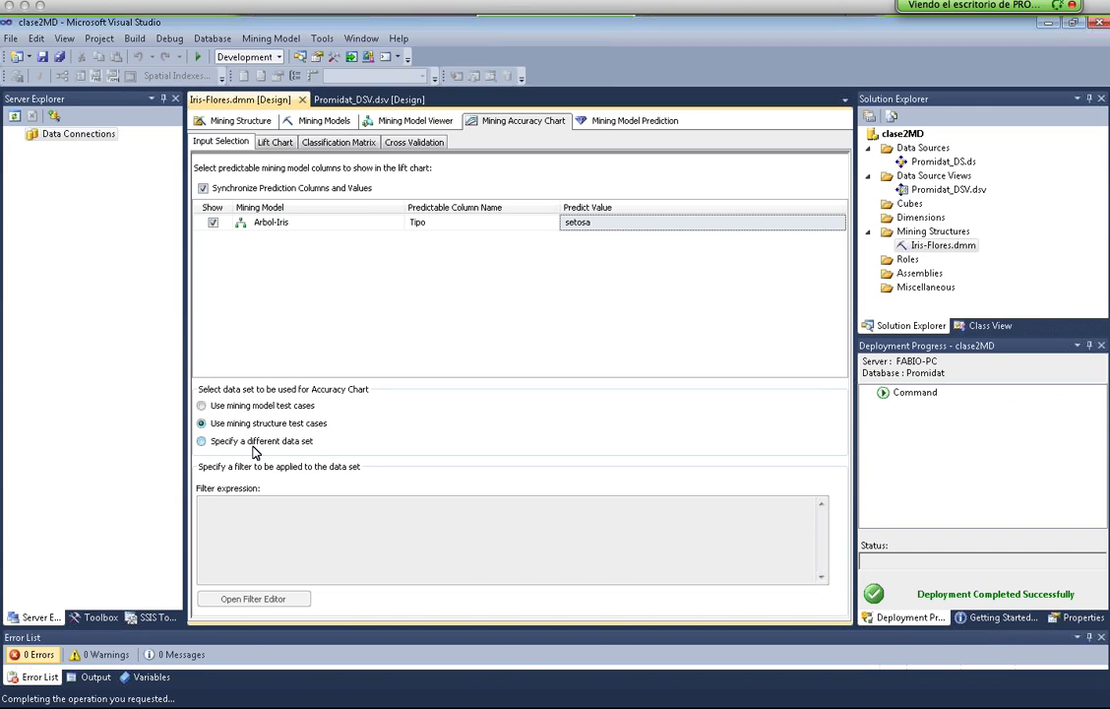
click(252, 445)
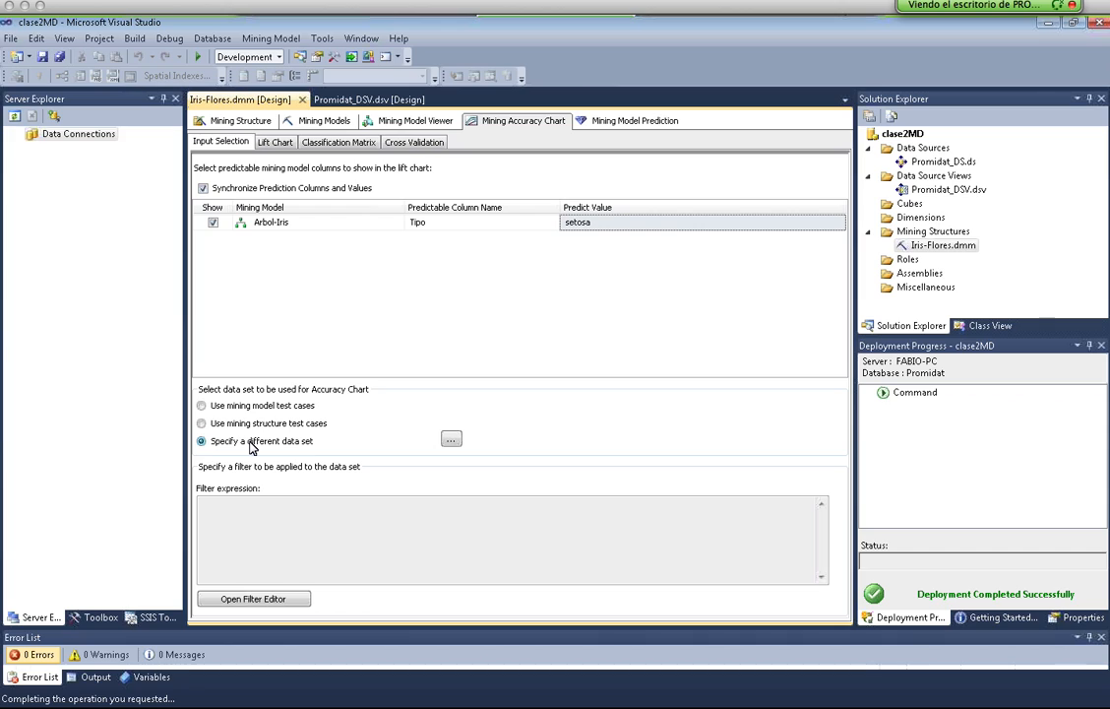
click(451, 442)
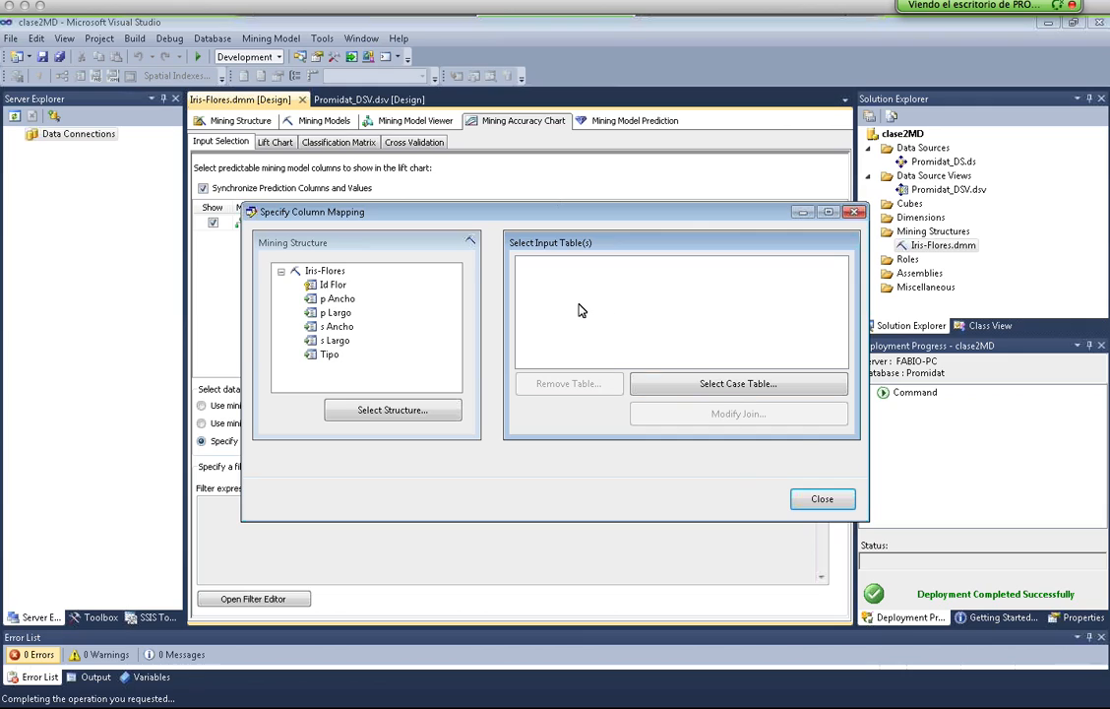
click(831, 502)
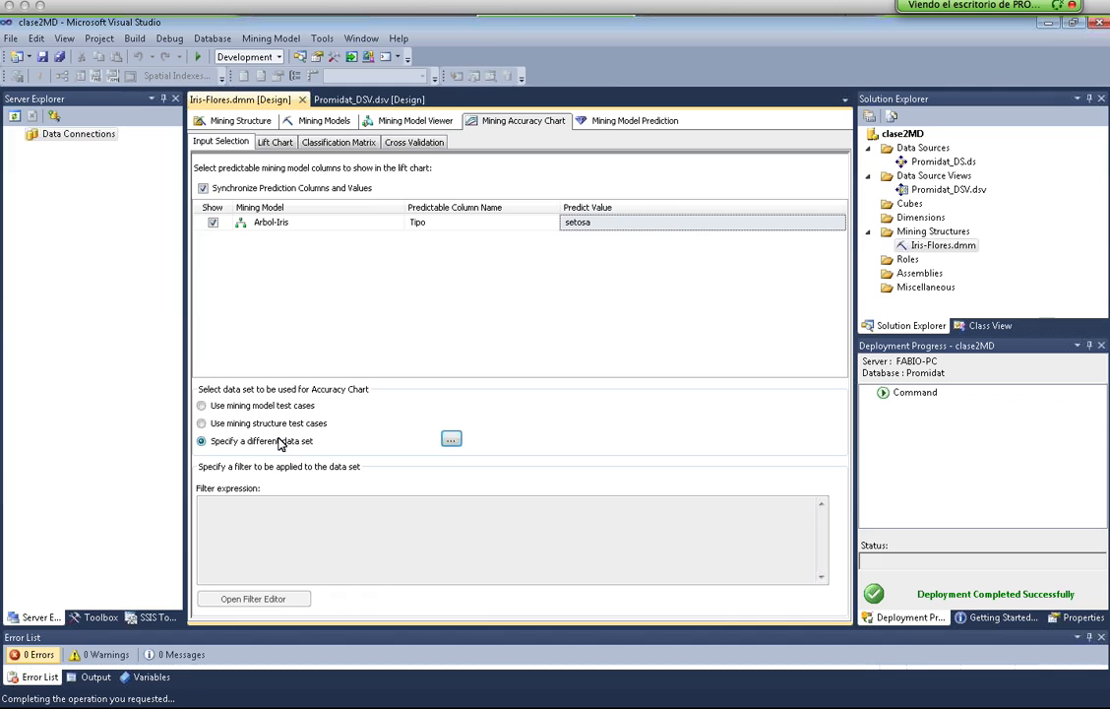
click(451, 440)
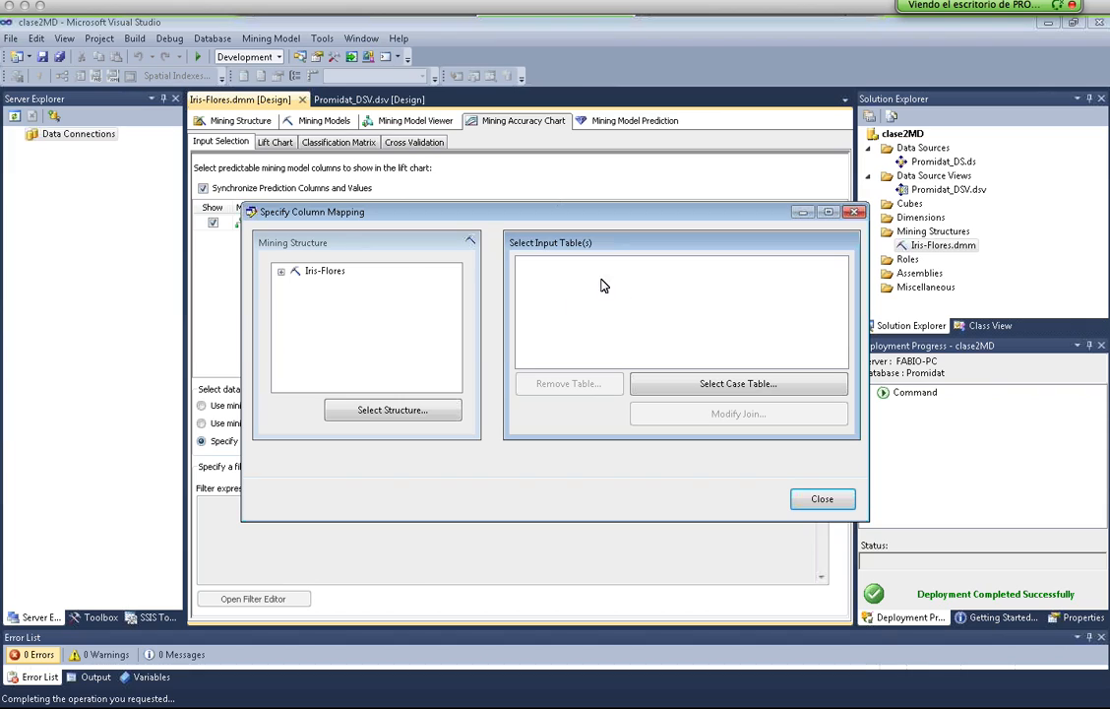
click(737, 383)
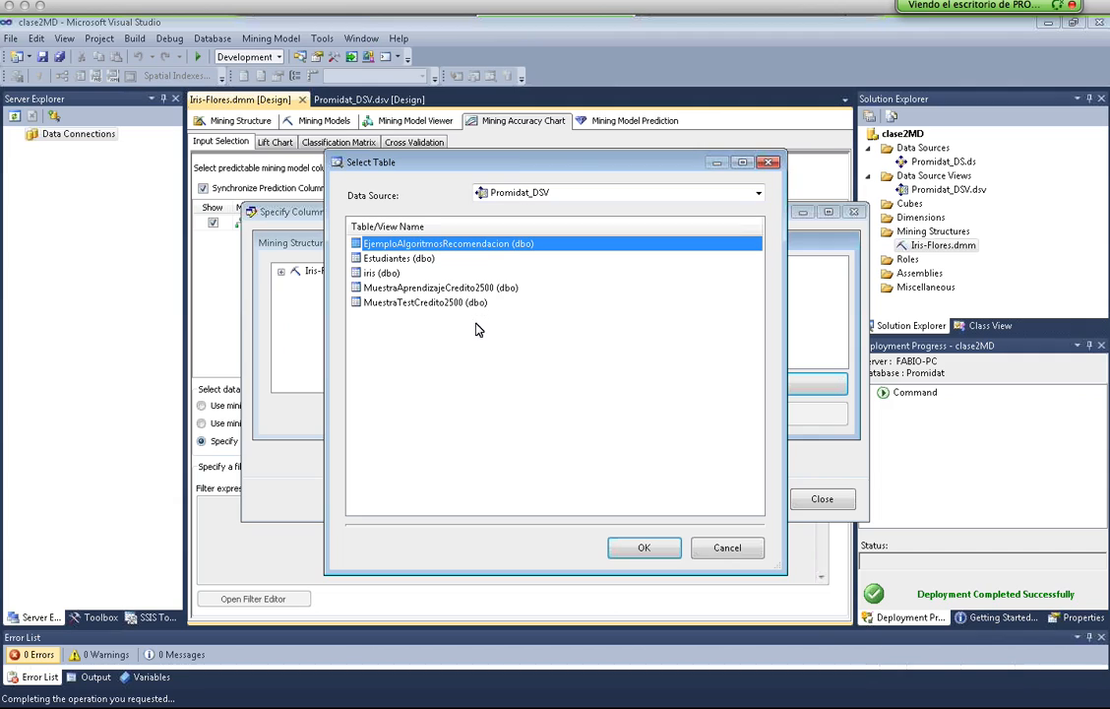
click(725, 551)
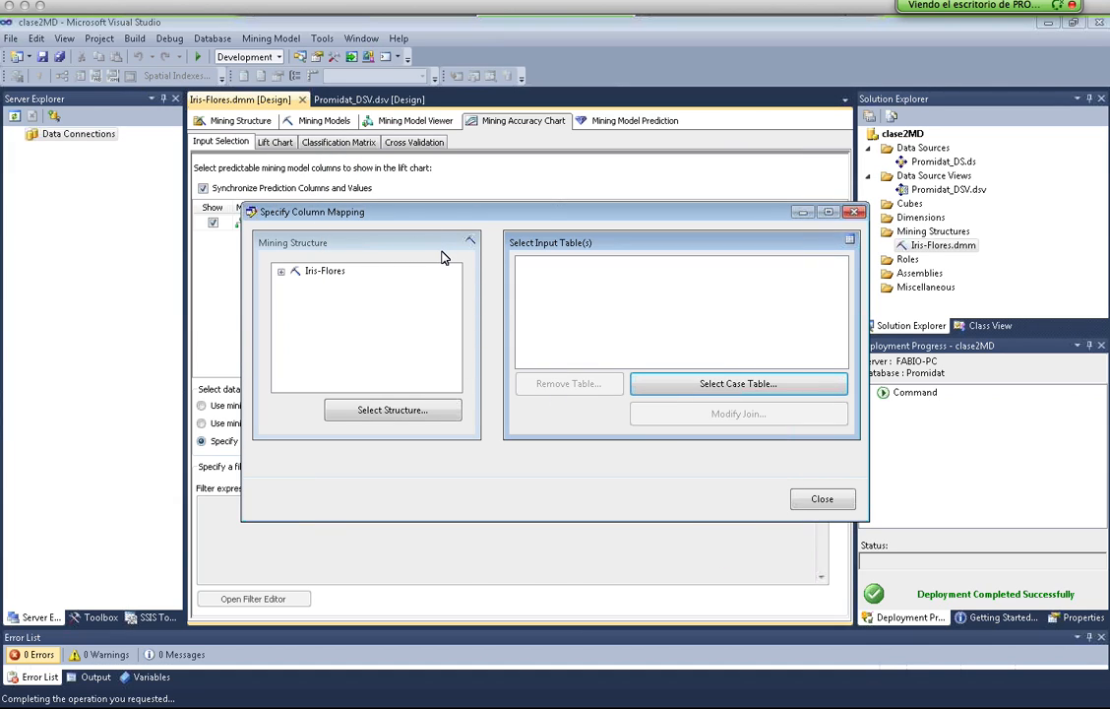
click(823, 499)
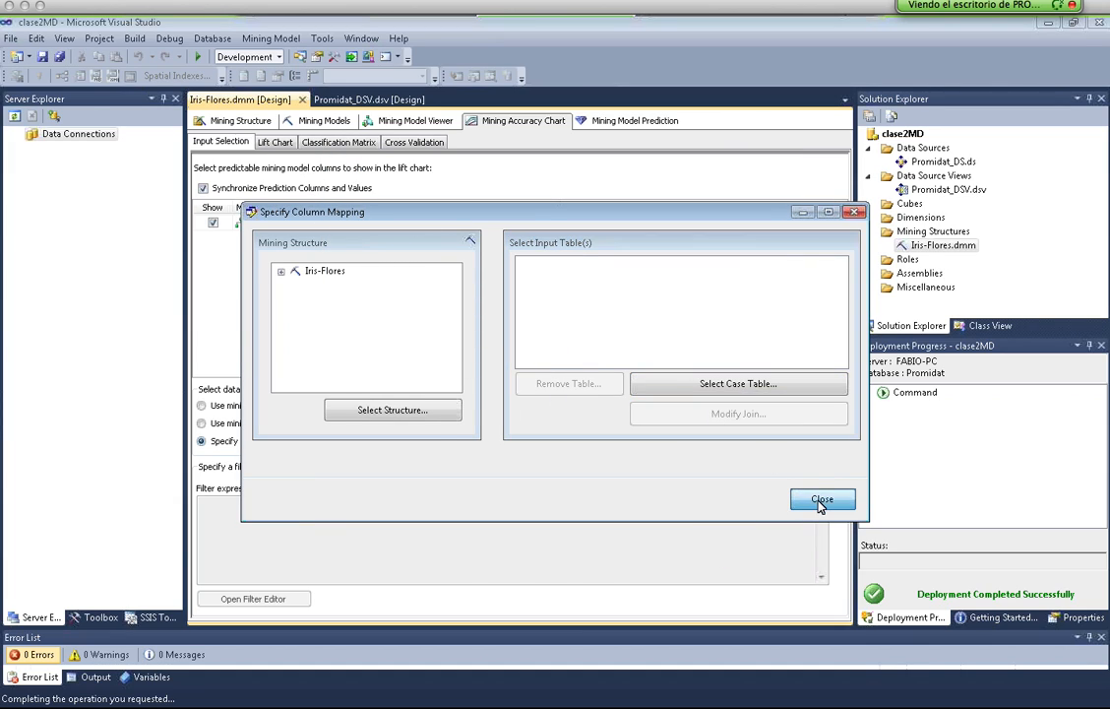
click(285, 406)
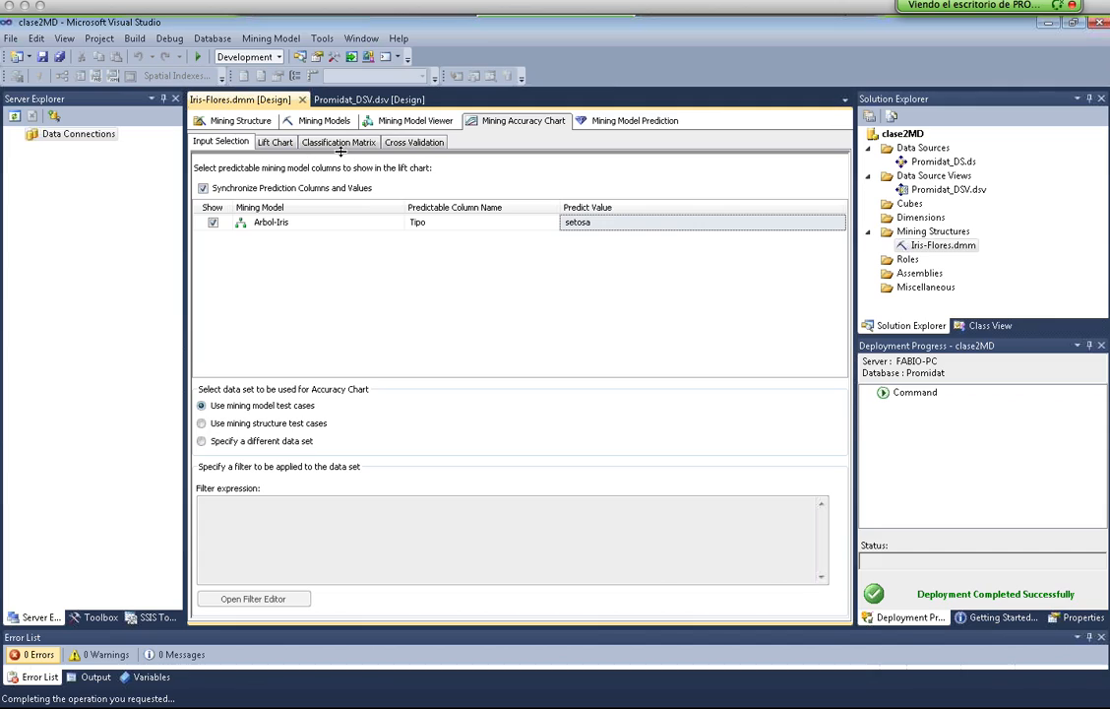
Show the lift chart for setosa and examine the legend values at about 38% of the population
click(275, 143)
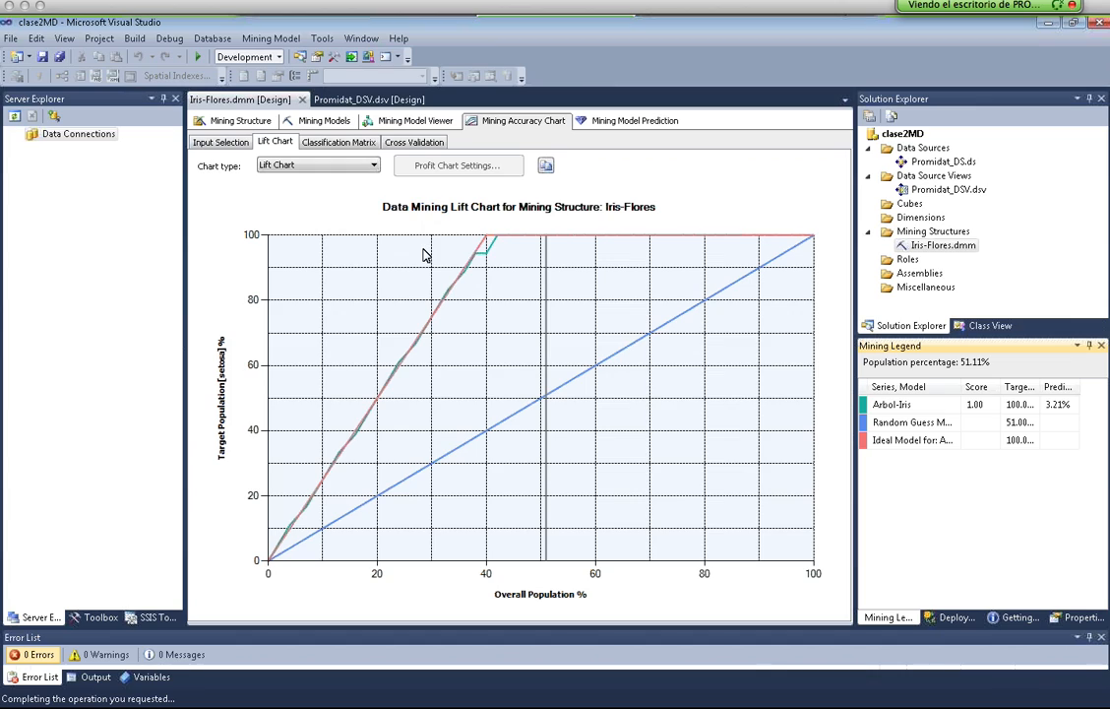
click(476, 285)
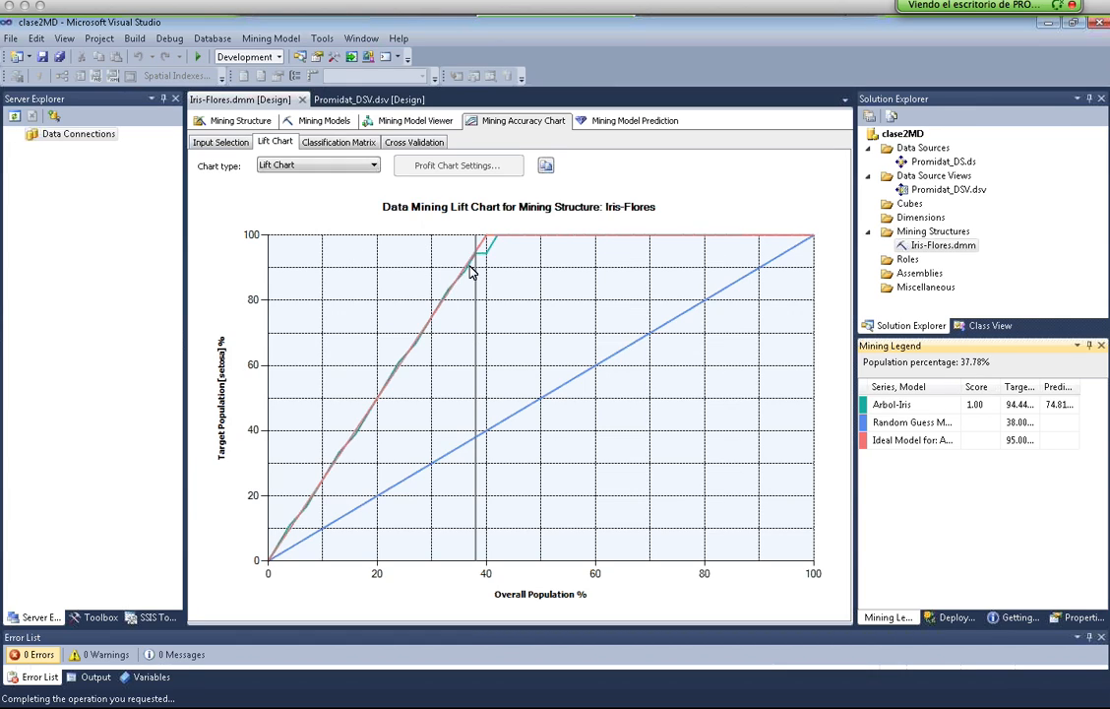
Change the predict value for Arbol-Iris to versicolor and show its lift chart
click(221, 144)
click(650, 232)
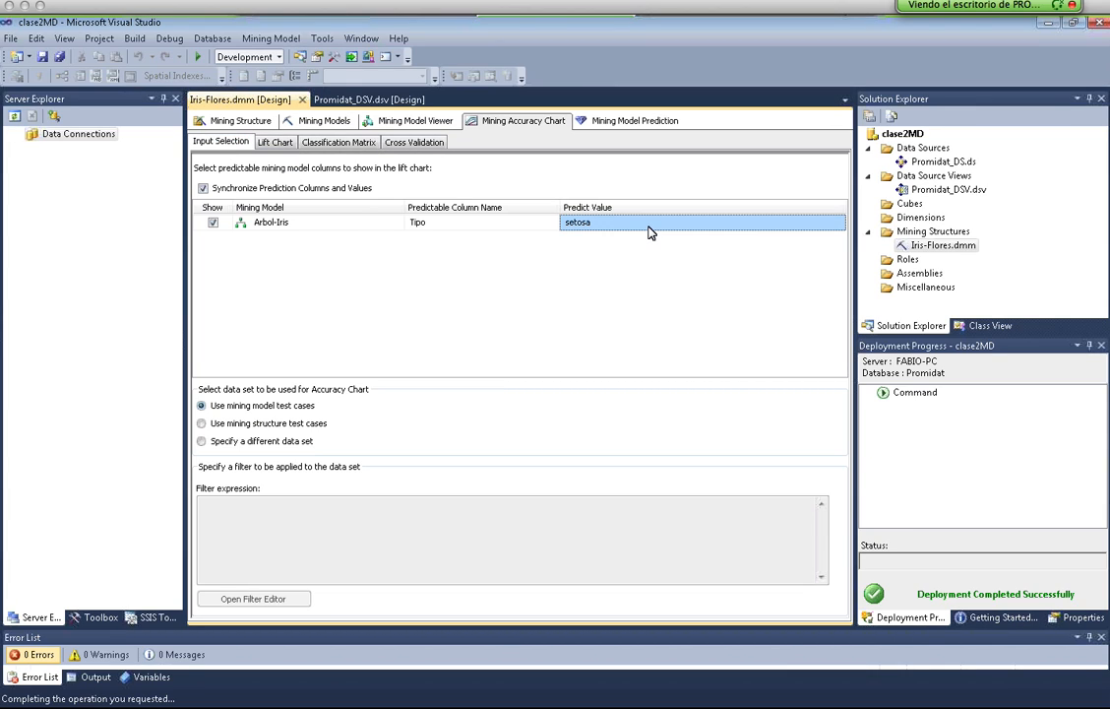
click(649, 232)
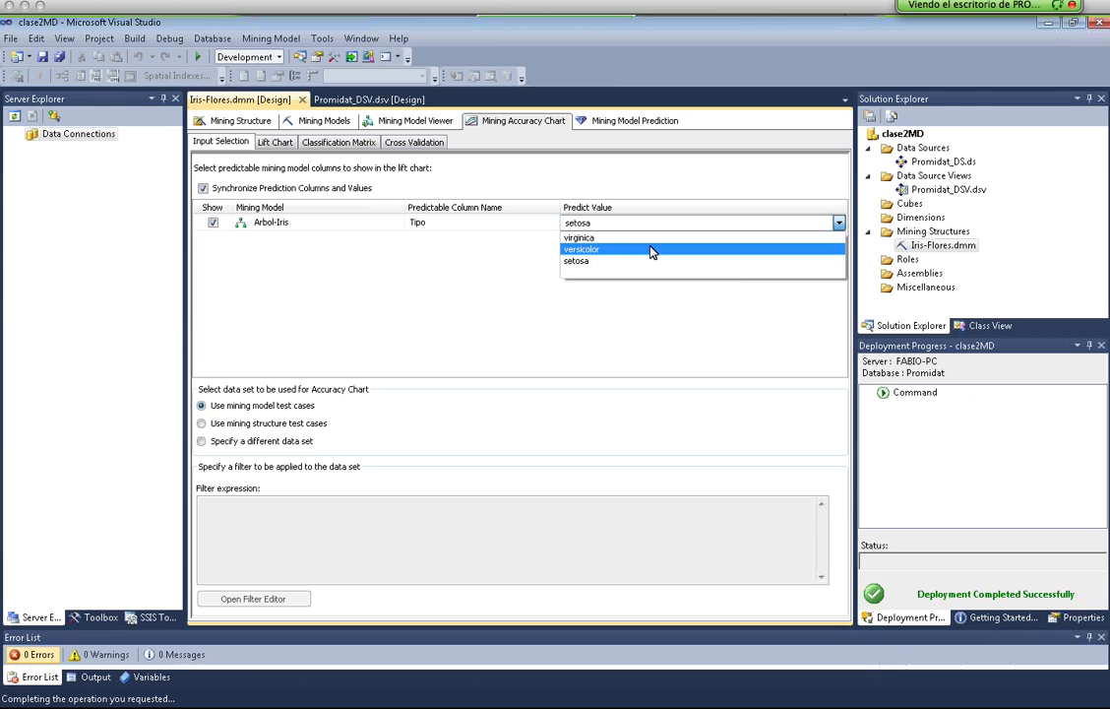
click(650, 250)
click(274, 142)
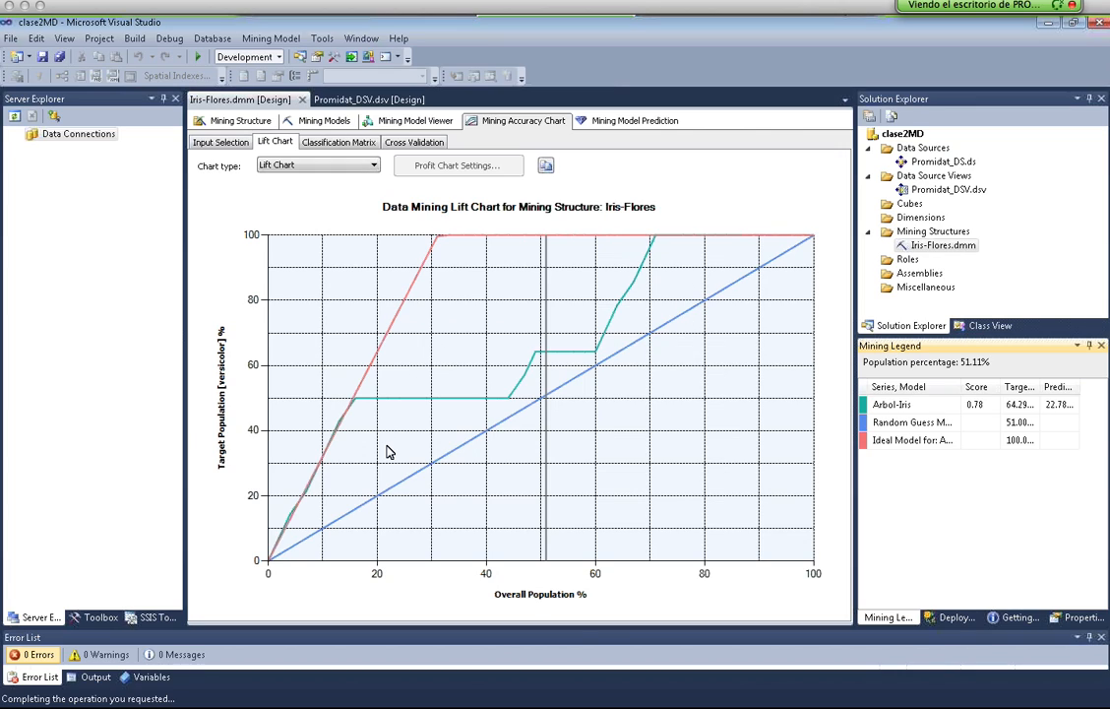
Compare Arbol-Iris with the random guess and ideal models for versicolor at about 27%, 31% and 42% of the population
click(414, 395)
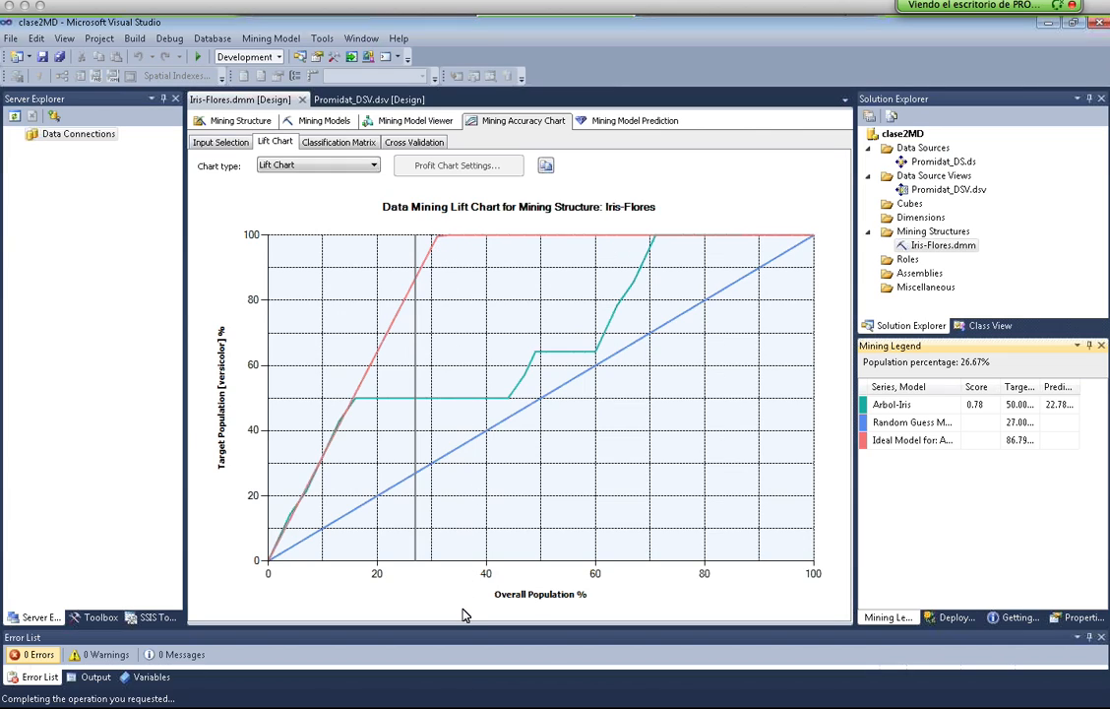
click(436, 241)
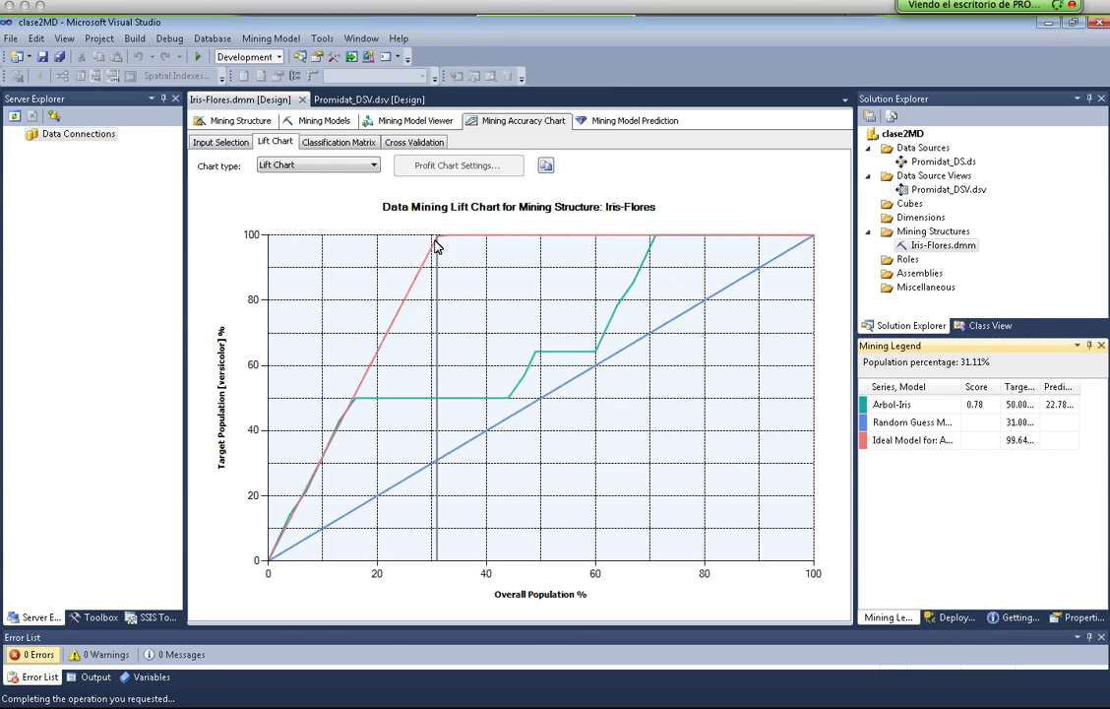
mouse_move(439, 242)
mouse_move(440, 403)
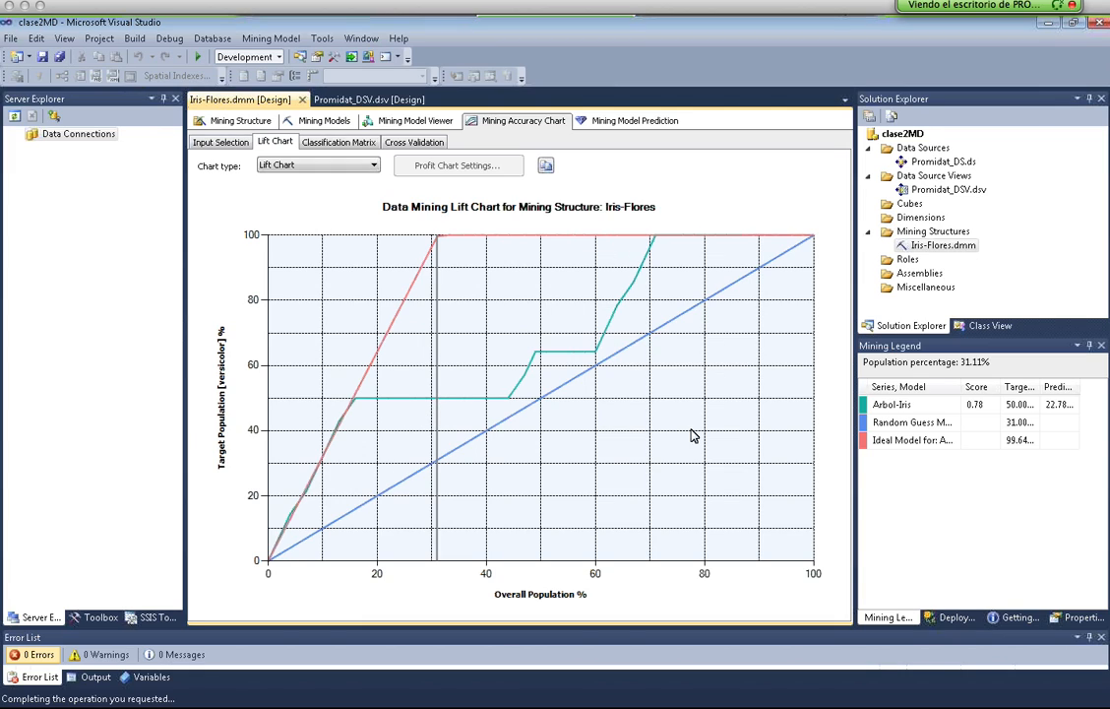
click(1019, 405)
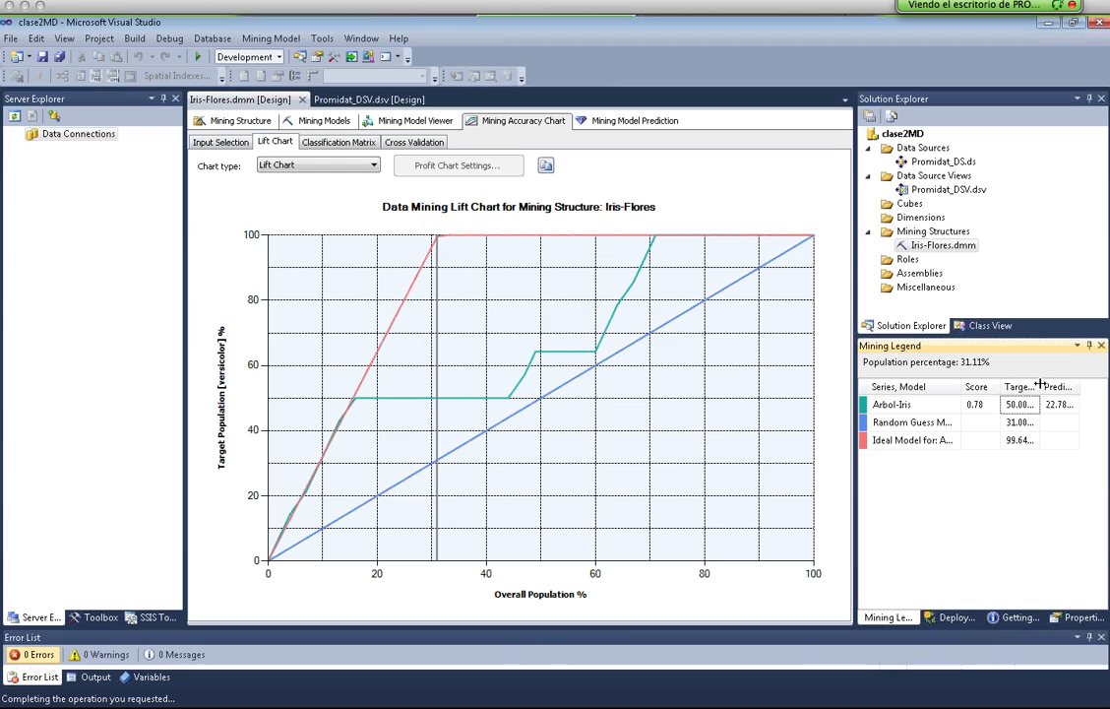
click(494, 400)
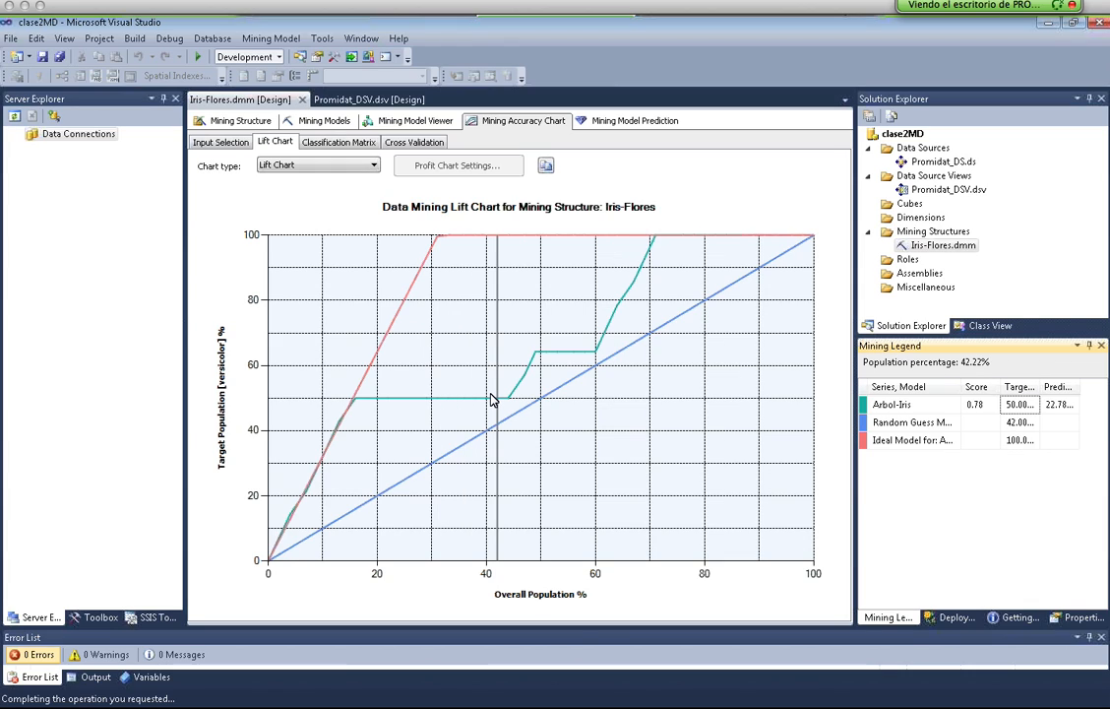
drag(494, 400, 437, 402)
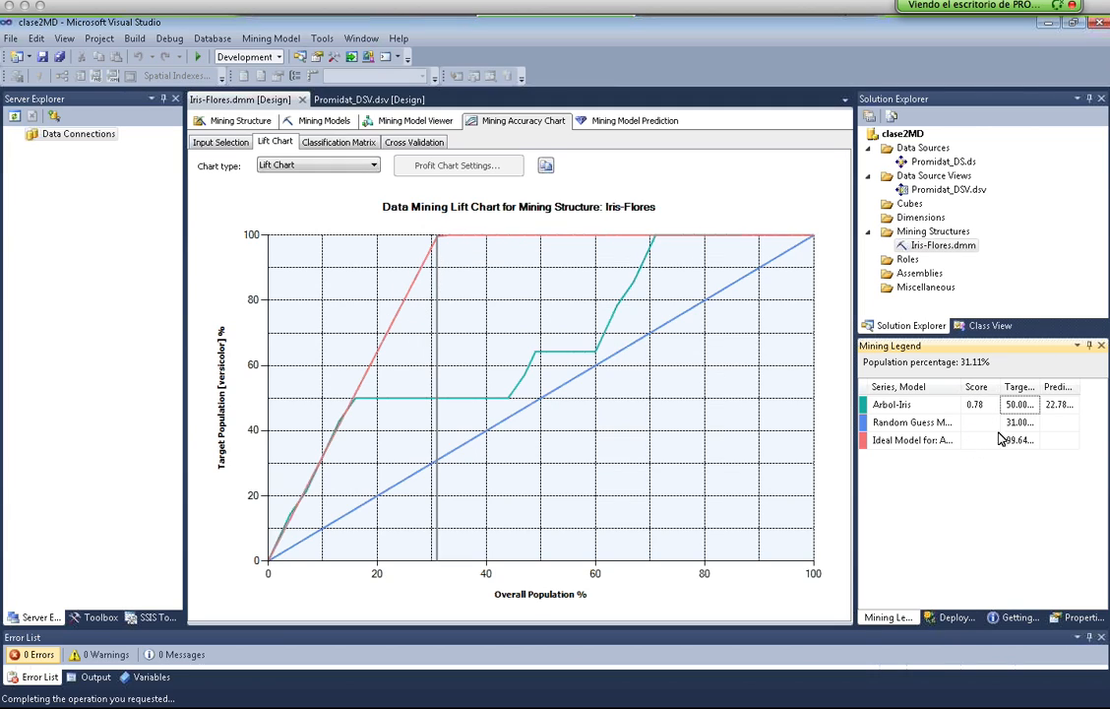
Examine the versicolor lift at about 33%, 38% and 71% of the population, widening the legend's target population column to read the full values
drag(1078, 387, 1104, 387)
mouse_move(440, 396)
mouse_down()
mouse_move(453, 397)
mouse_move(440, 399)
mouse_up()
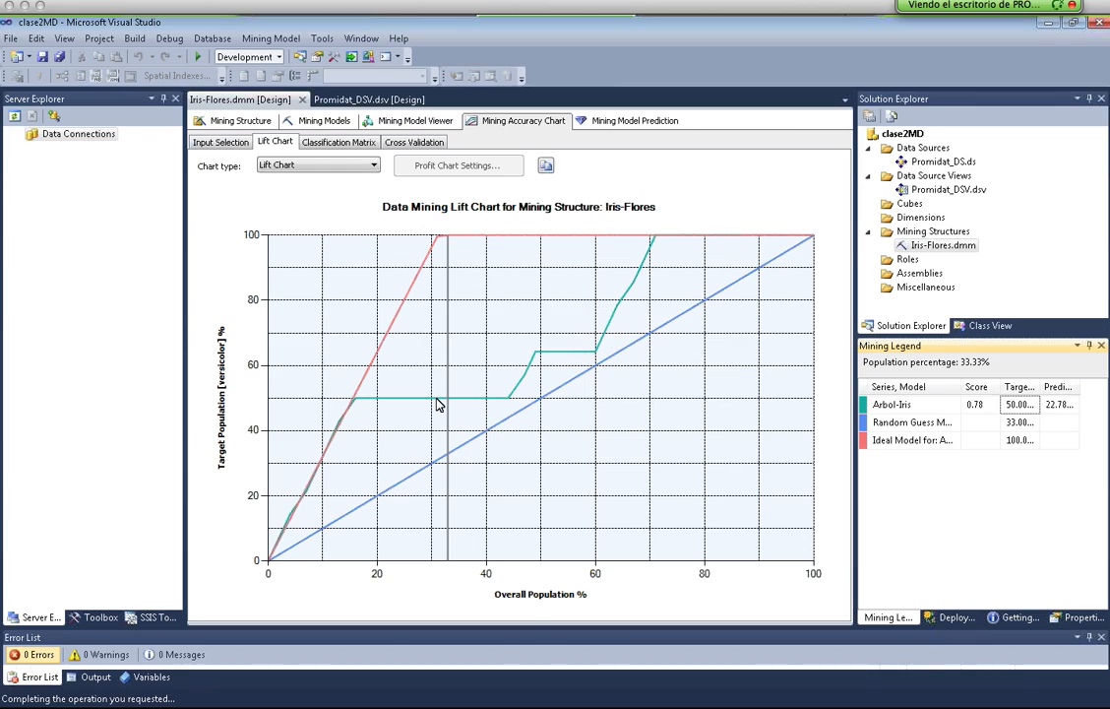
click(439, 403)
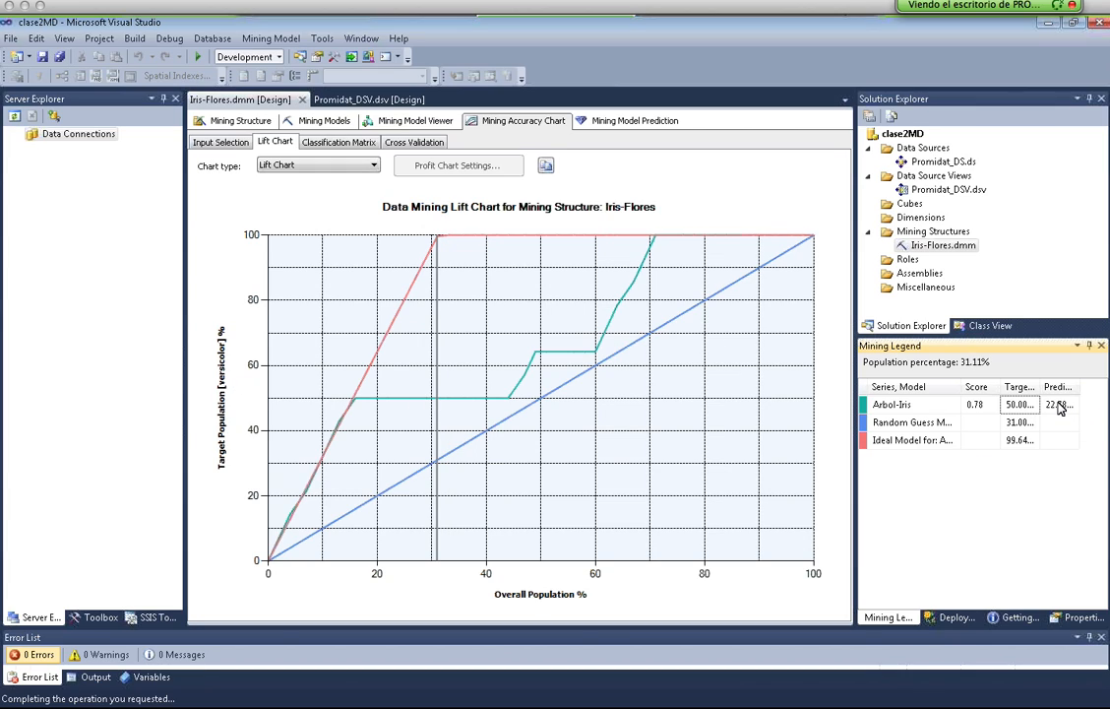
click(476, 404)
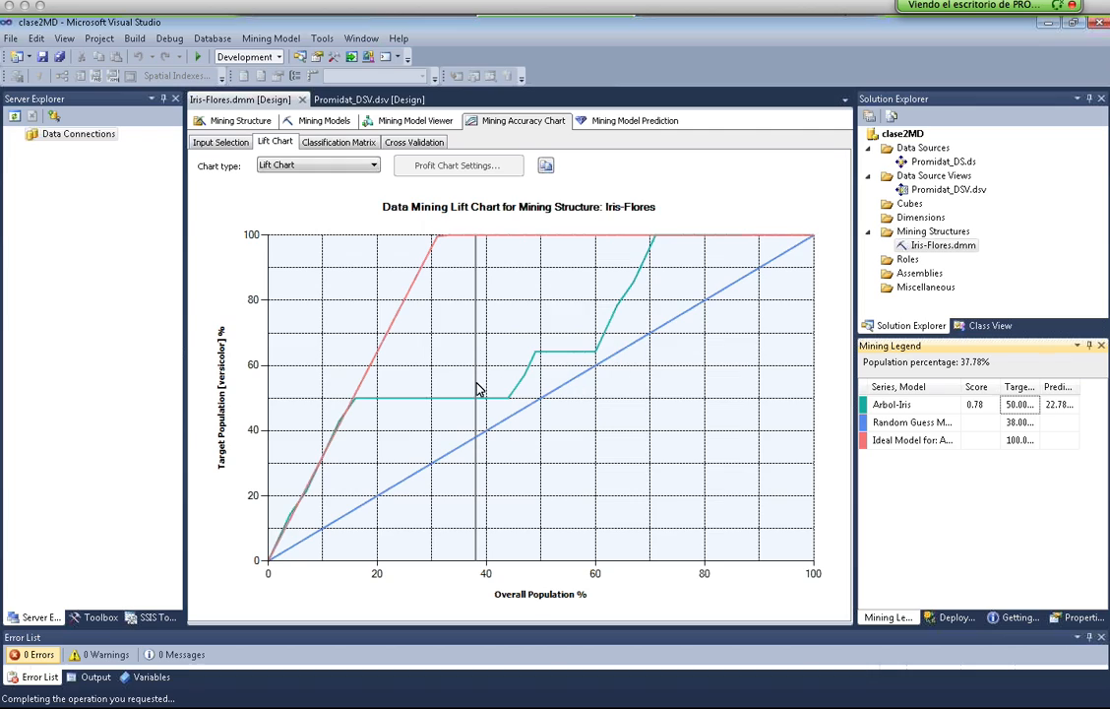
click(446, 403)
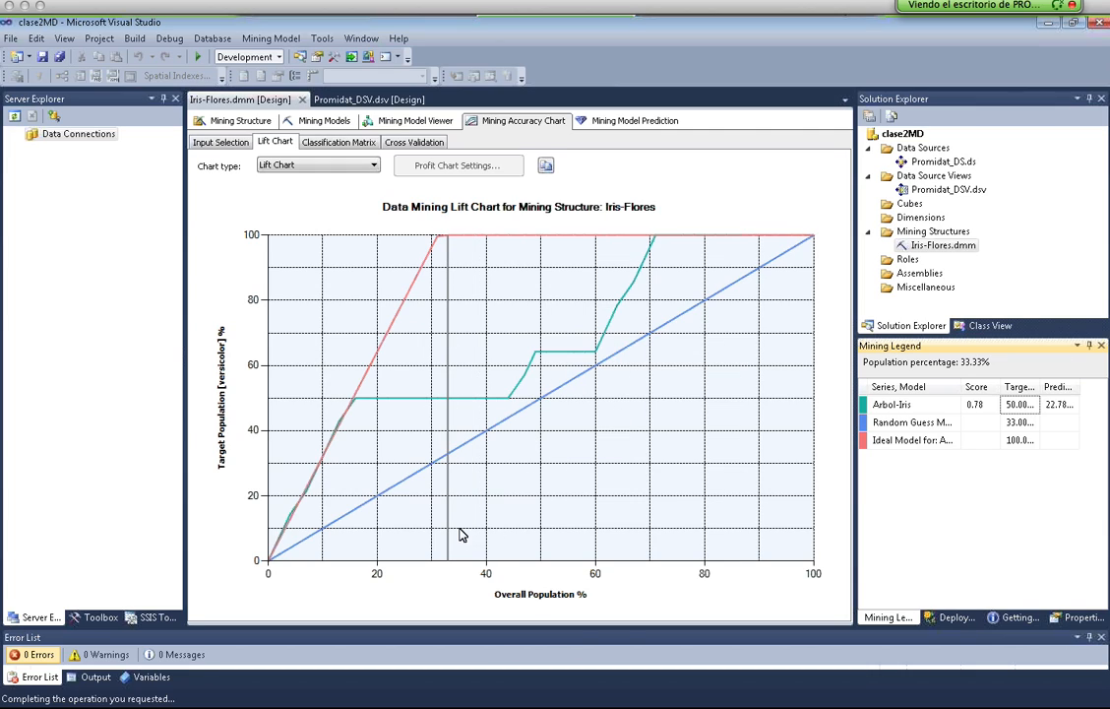
click(475, 400)
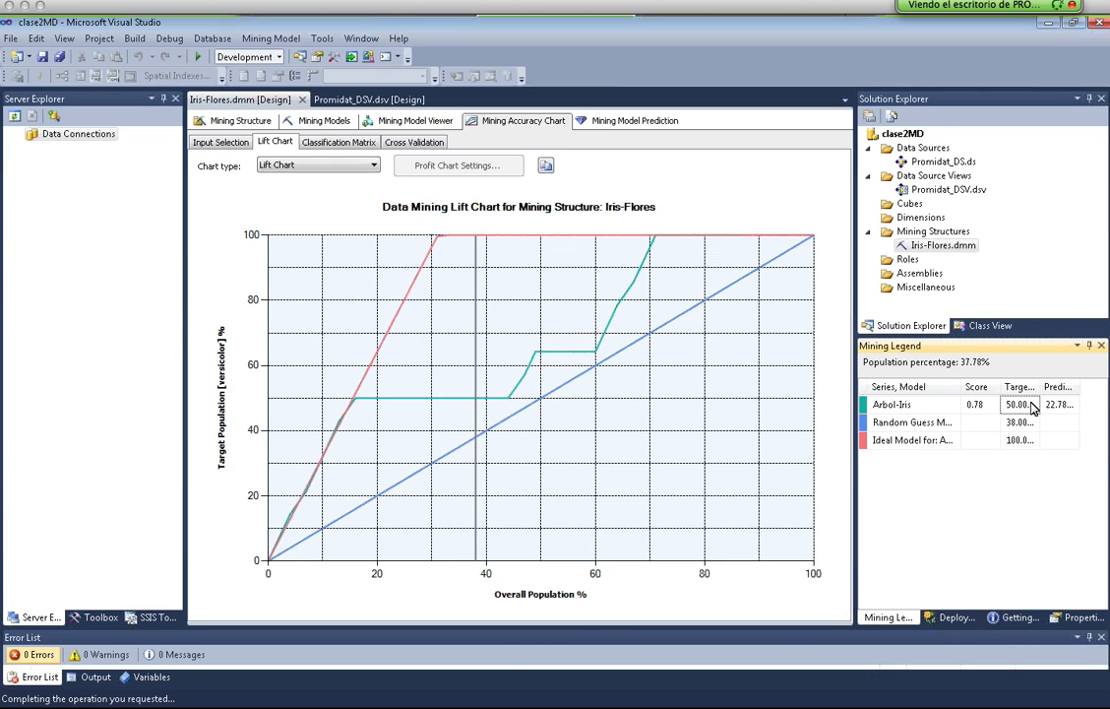
drag(1040, 387, 1065, 387)
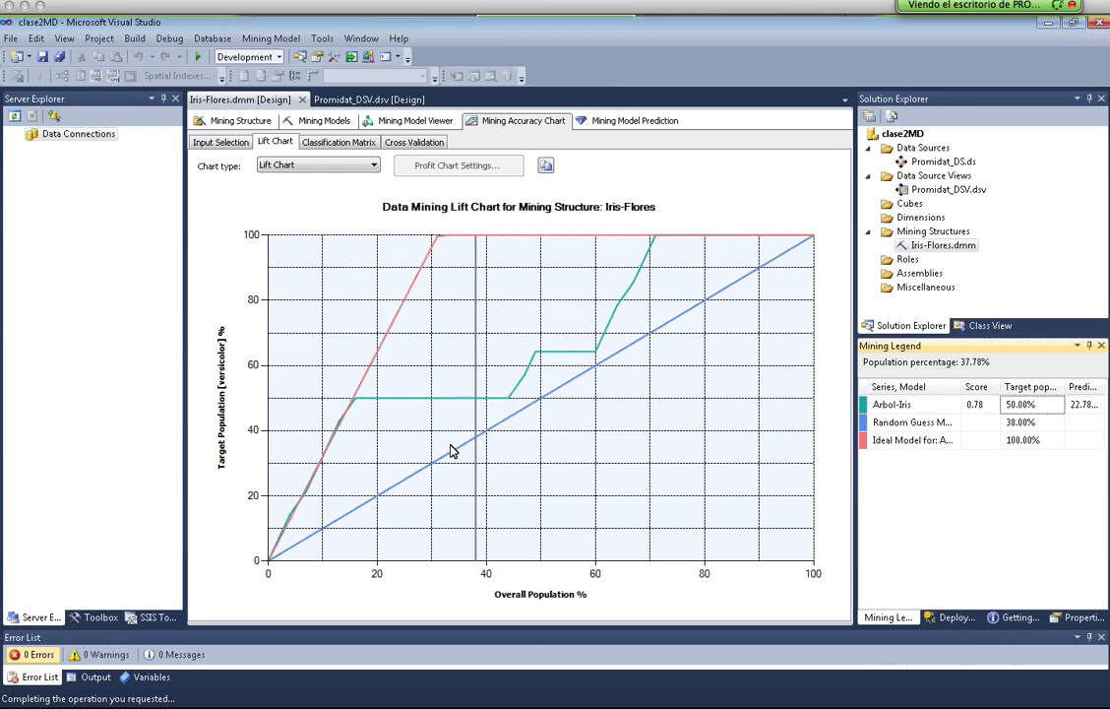
drag(528, 377, 657, 292)
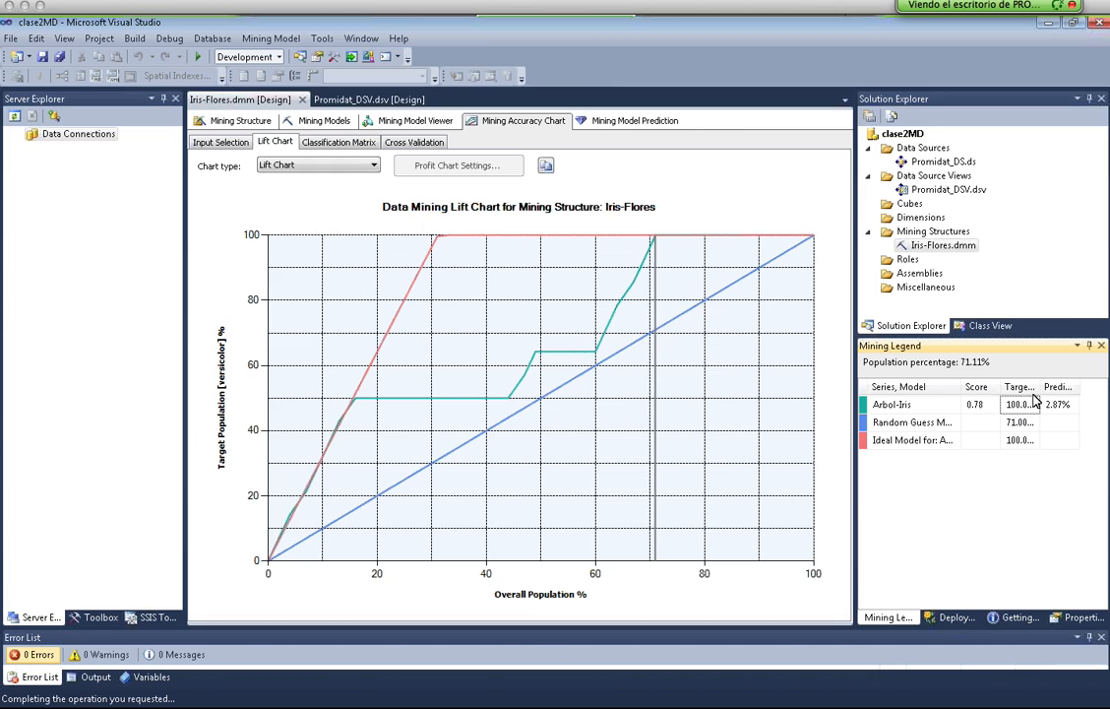
drag(1040, 387, 1055, 387)
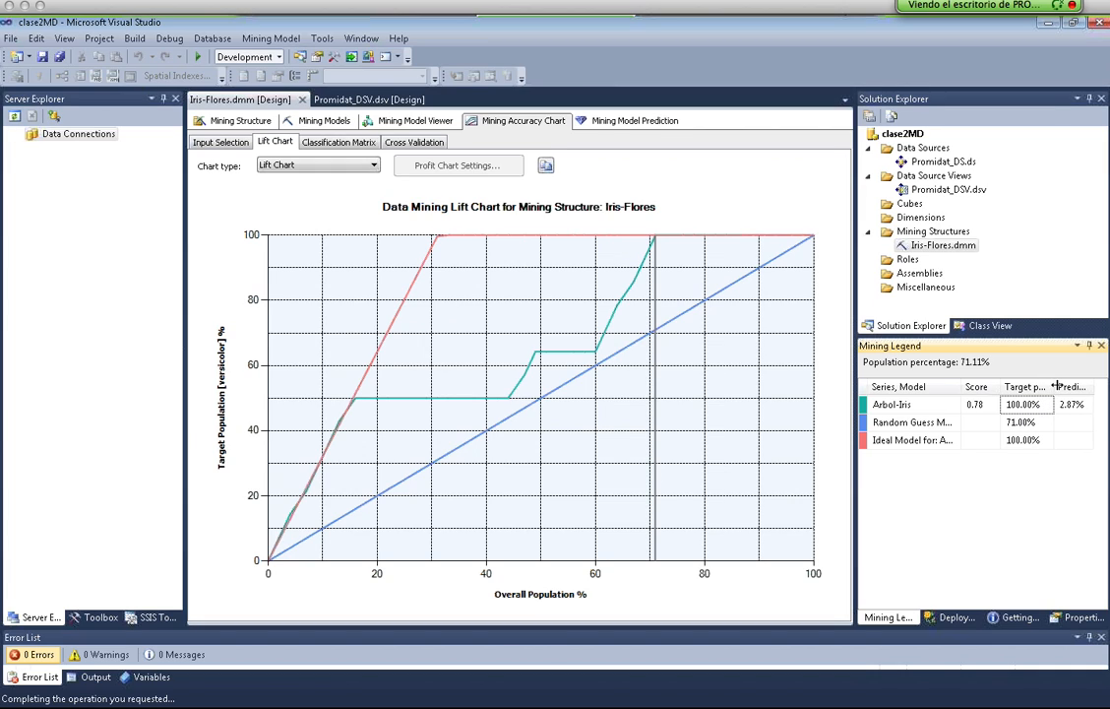
Change the predict value for Arbol-Iris to virginica and examine its lift chart at about 24% of the population
click(222, 143)
click(633, 222)
click(633, 222)
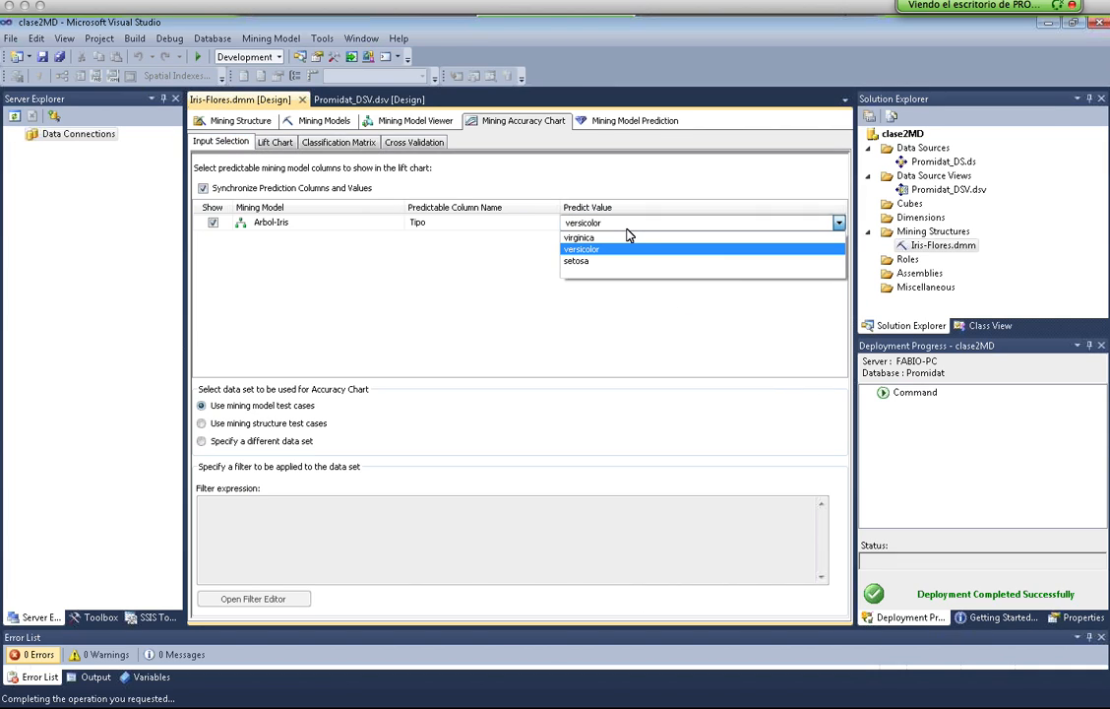
click(624, 238)
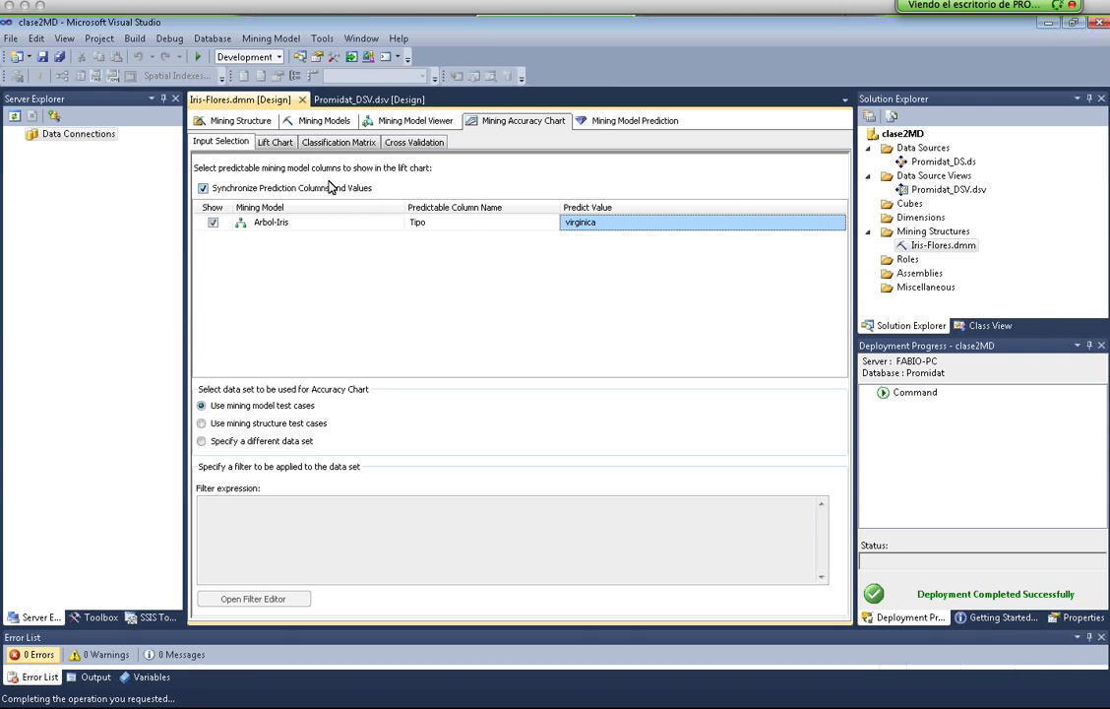
click(261, 142)
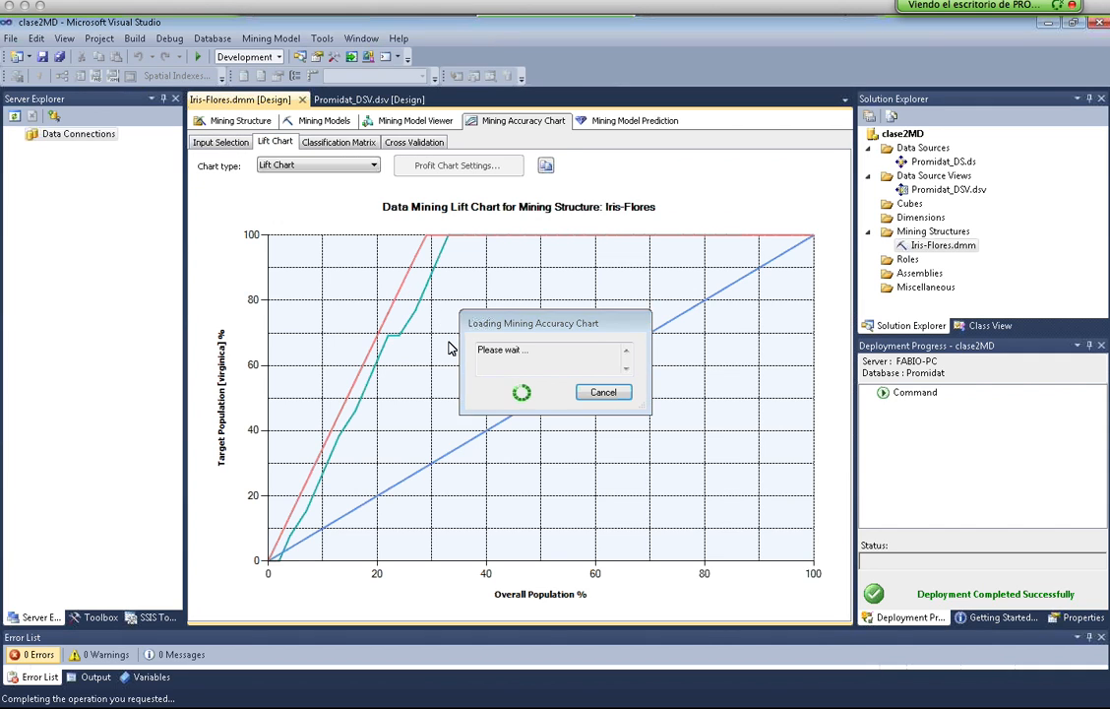
click(386, 390)
click(399, 336)
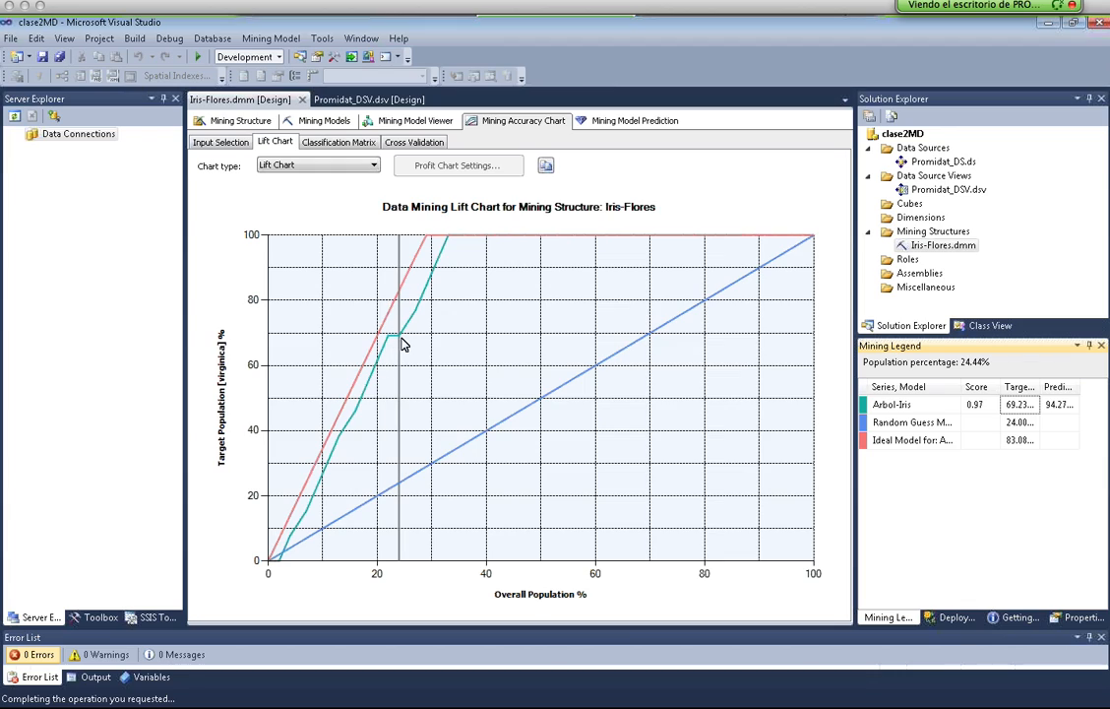
Compare the models for virginica at about 22% and 27% of the population, widening the legend's target population column to show full values
click(413, 331)
click(390, 337)
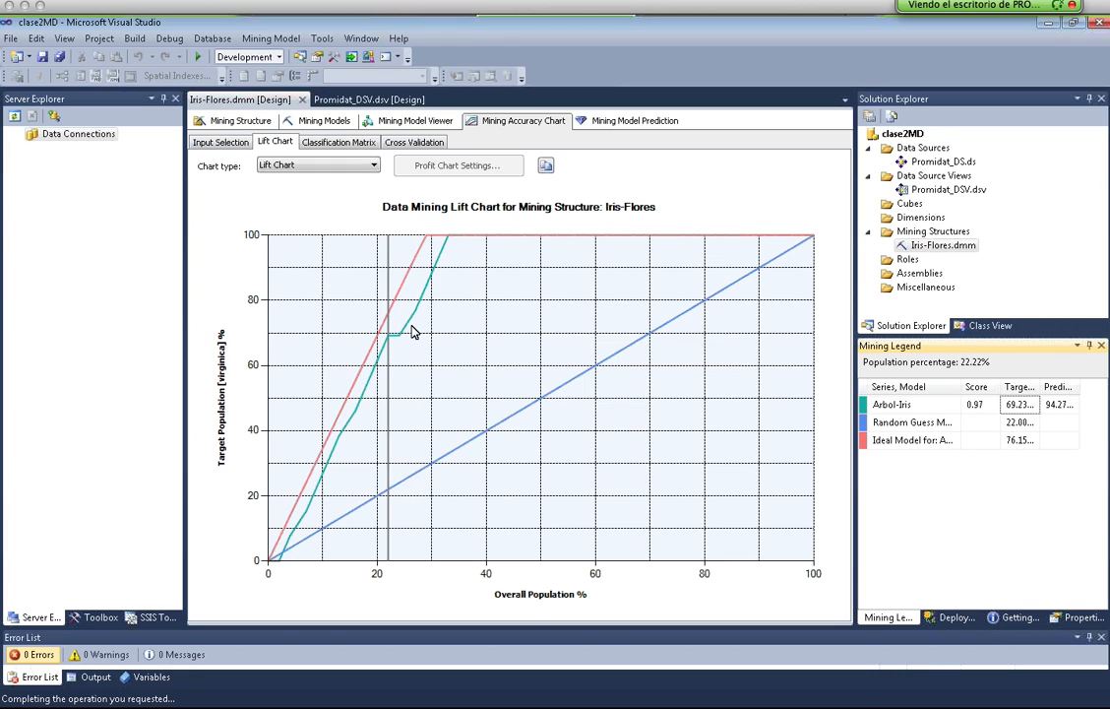
click(414, 333)
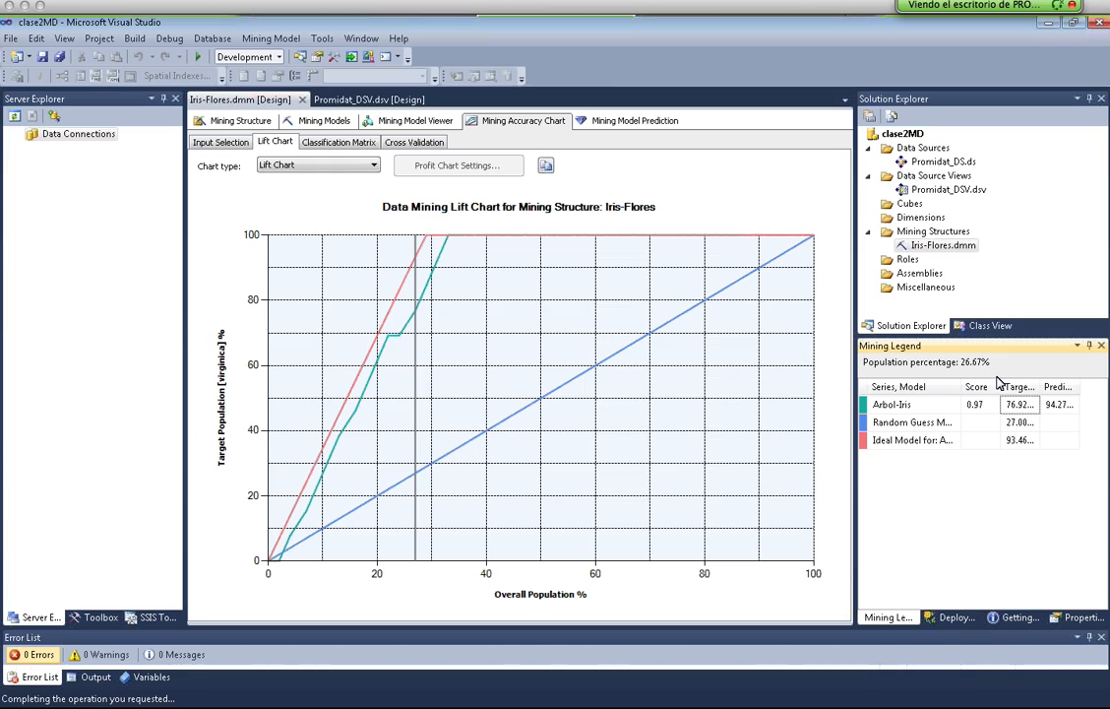
drag(1037, 392, 1051, 392)
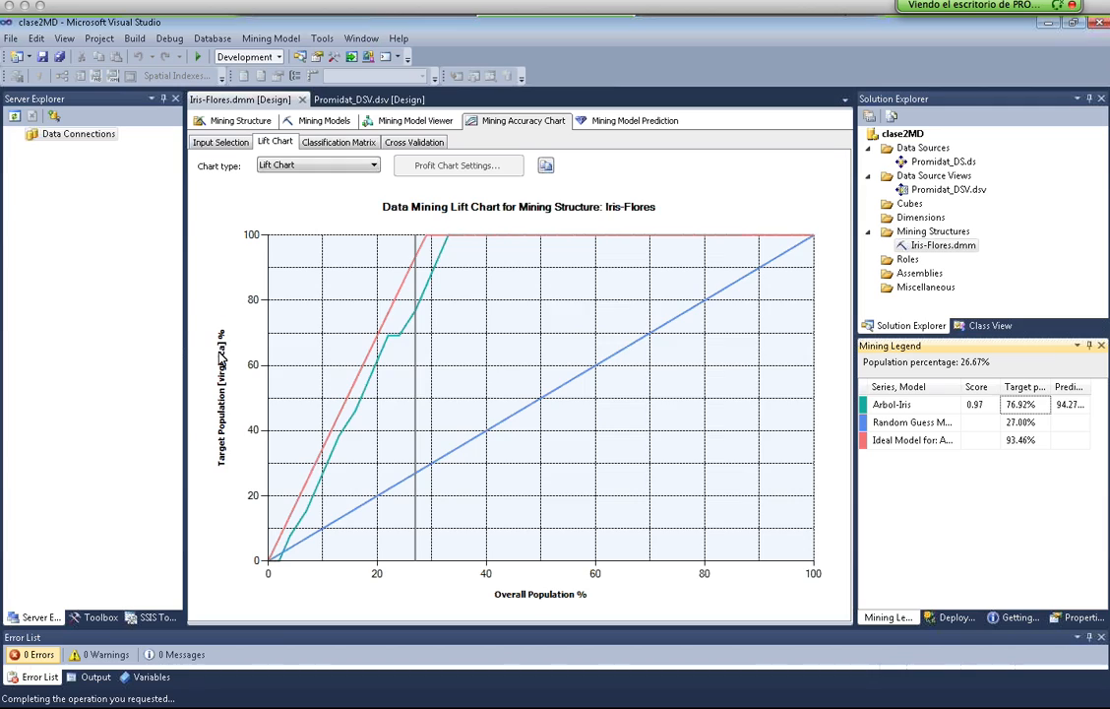
Display the profit chart using a population of 50000, fixed cost 5000, individual cost 3 and revenue per individual 15
click(371, 165)
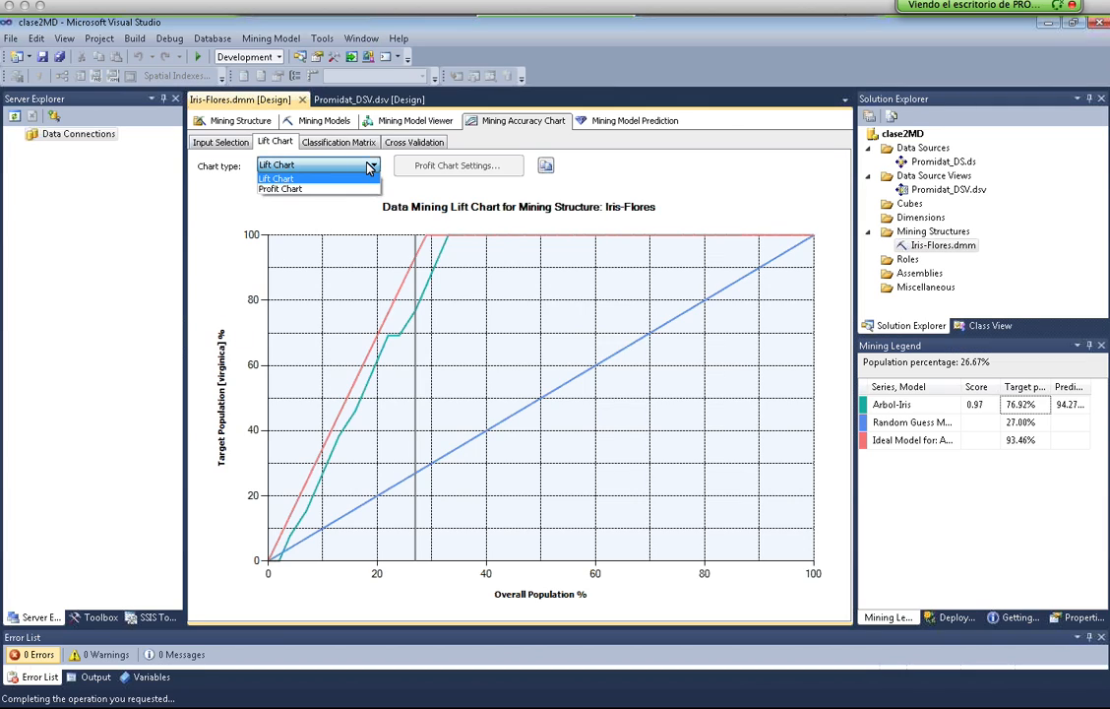
click(291, 190)
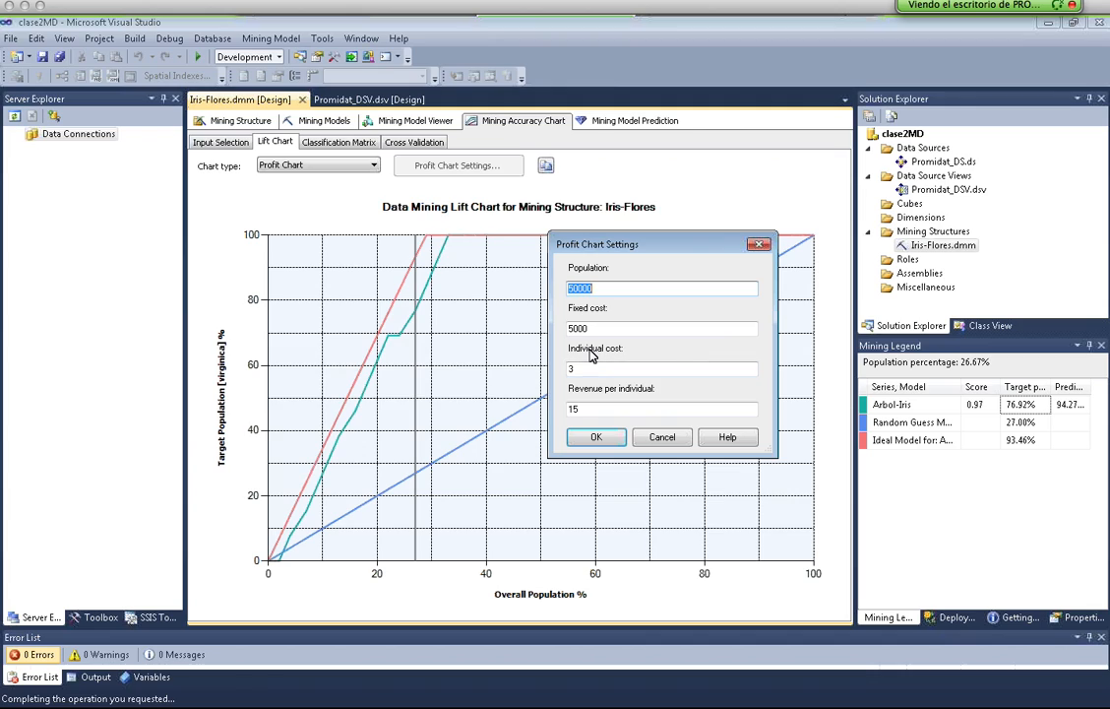
click(571, 288)
double_click(589, 287)
click(581, 328)
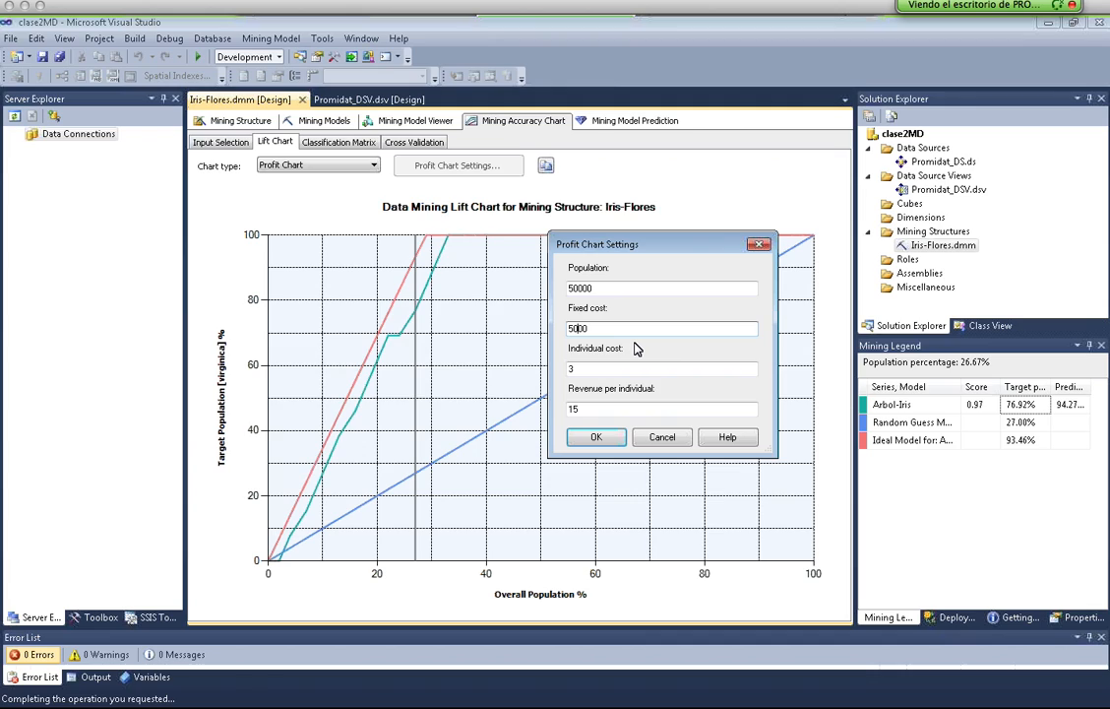
drag(599, 328, 569, 328)
click(581, 328)
double_click(582, 329)
click(582, 329)
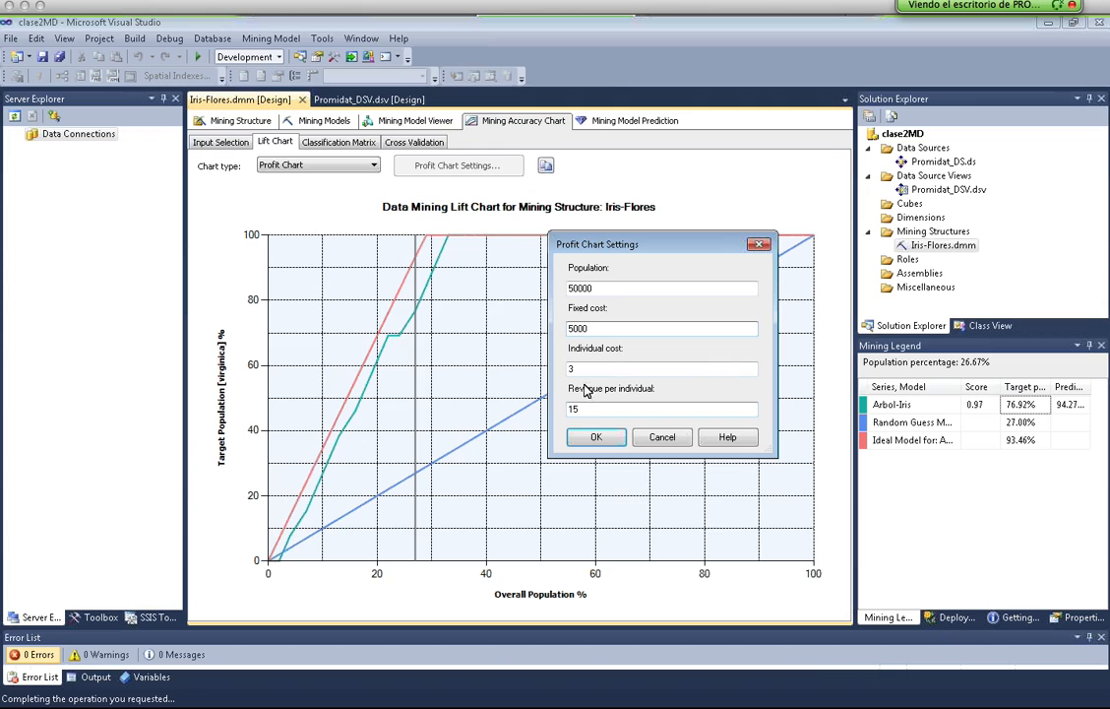
double_click(578, 371)
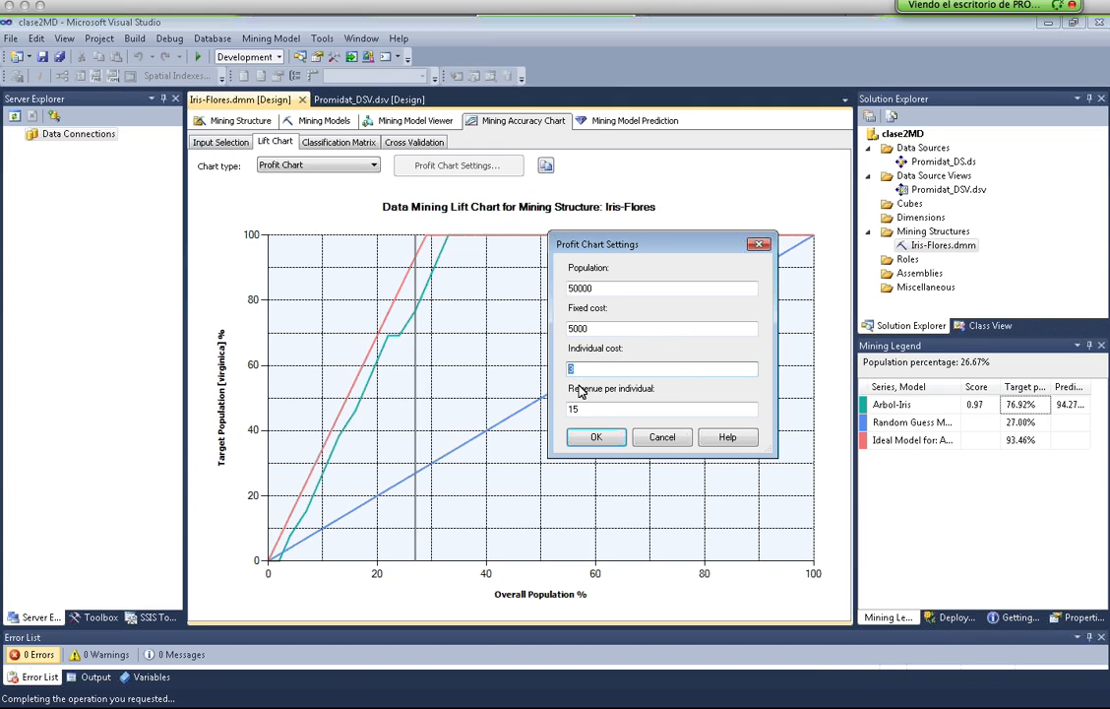
click(586, 369)
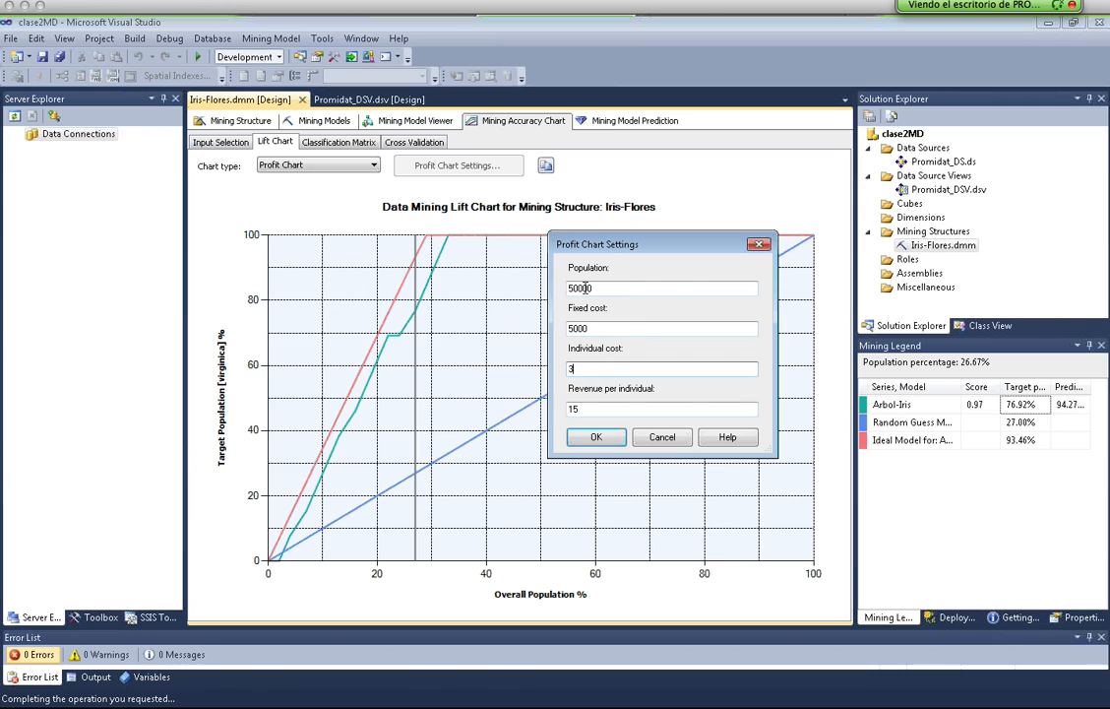
click(596, 437)
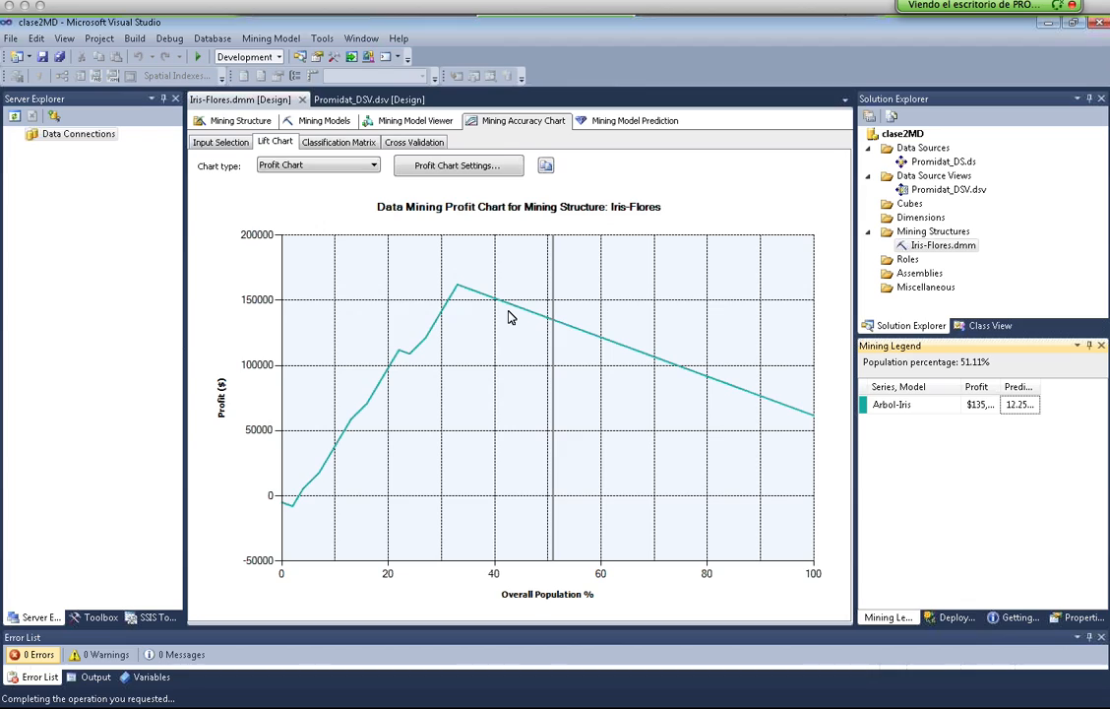
Examine Arbol-Iris's profit at about 13%, 22%, 27% and 33% of the population on the profit chart
click(459, 296)
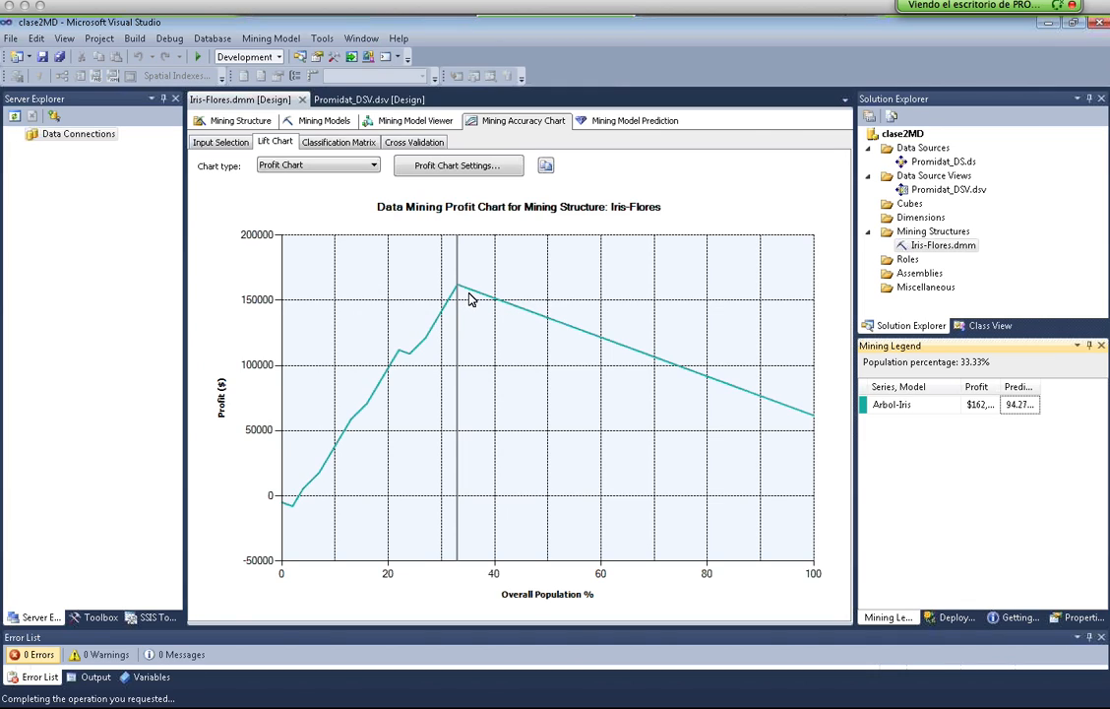
mouse_move(532, 315)
click(354, 434)
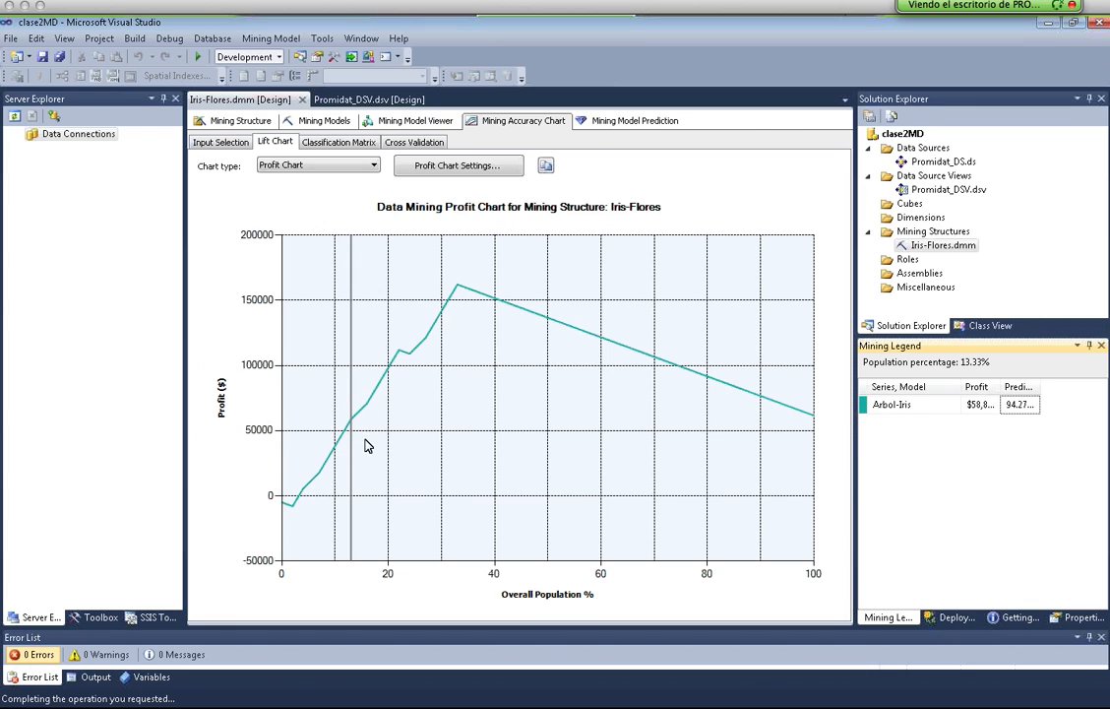
click(377, 395)
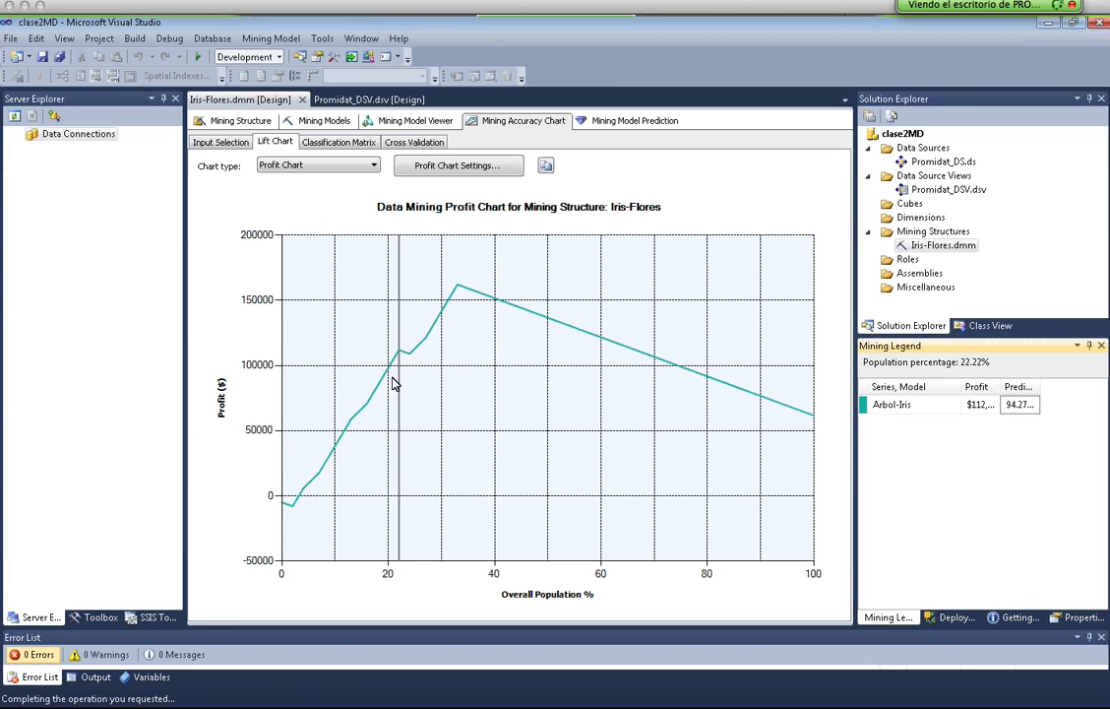
click(410, 368)
click(425, 355)
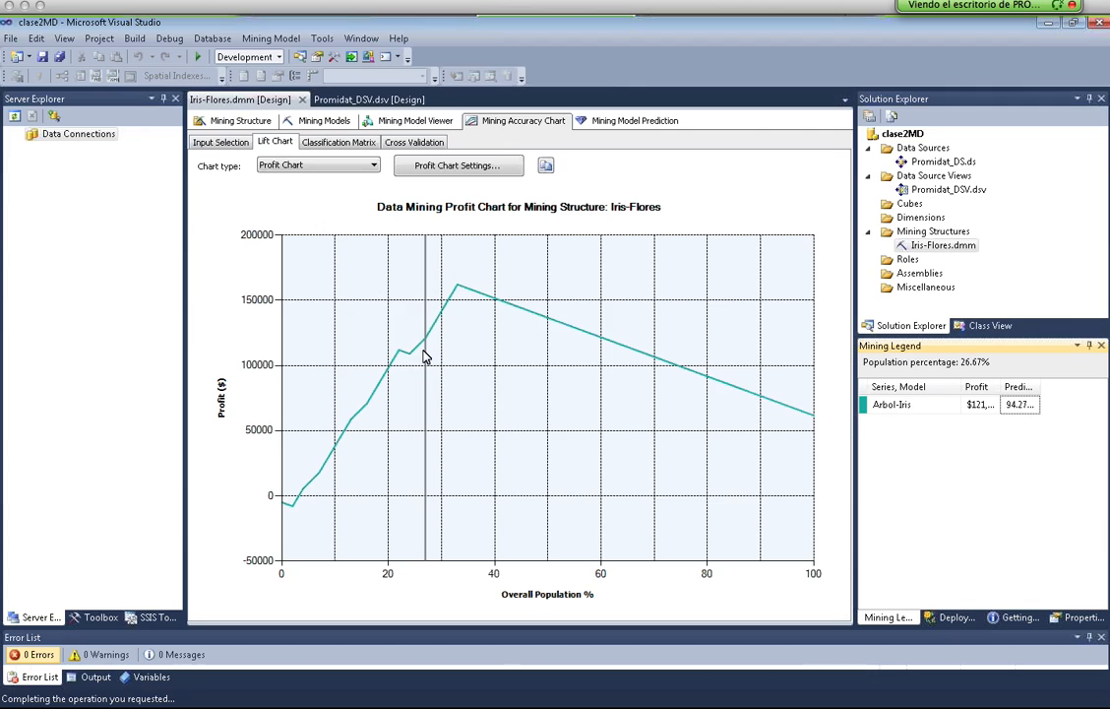
mouse_move(437, 332)
click(458, 288)
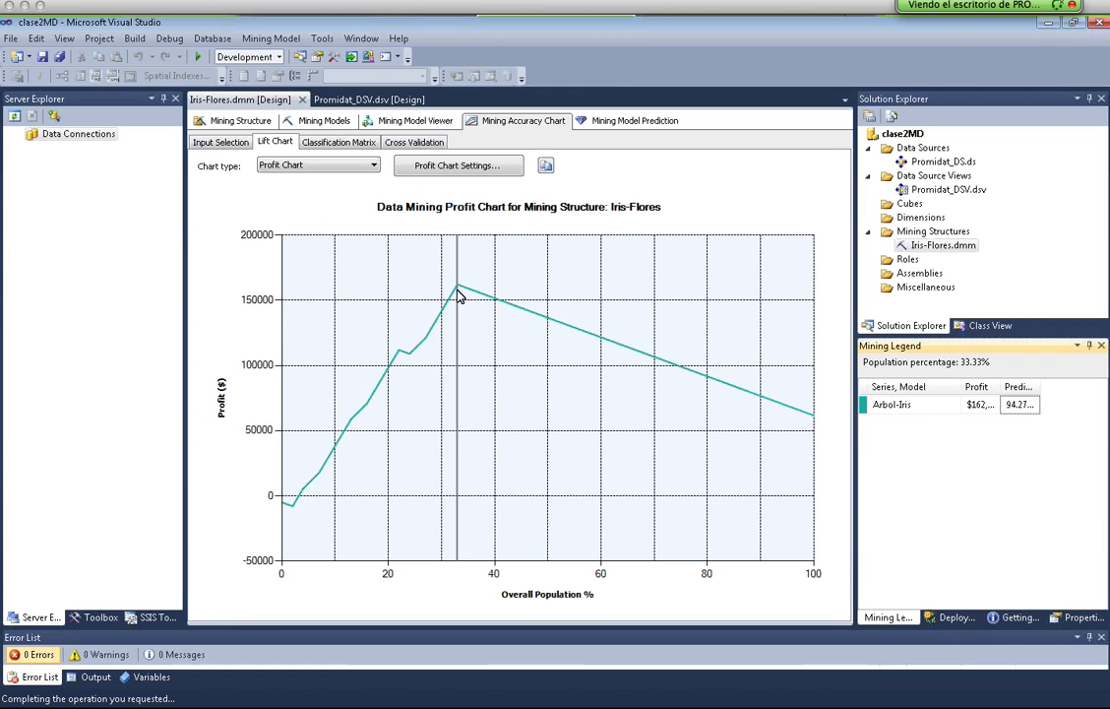
Return the chart type to Lift Chart and open the classification matrix for Arbol-Iris
click(286, 164)
click(321, 181)
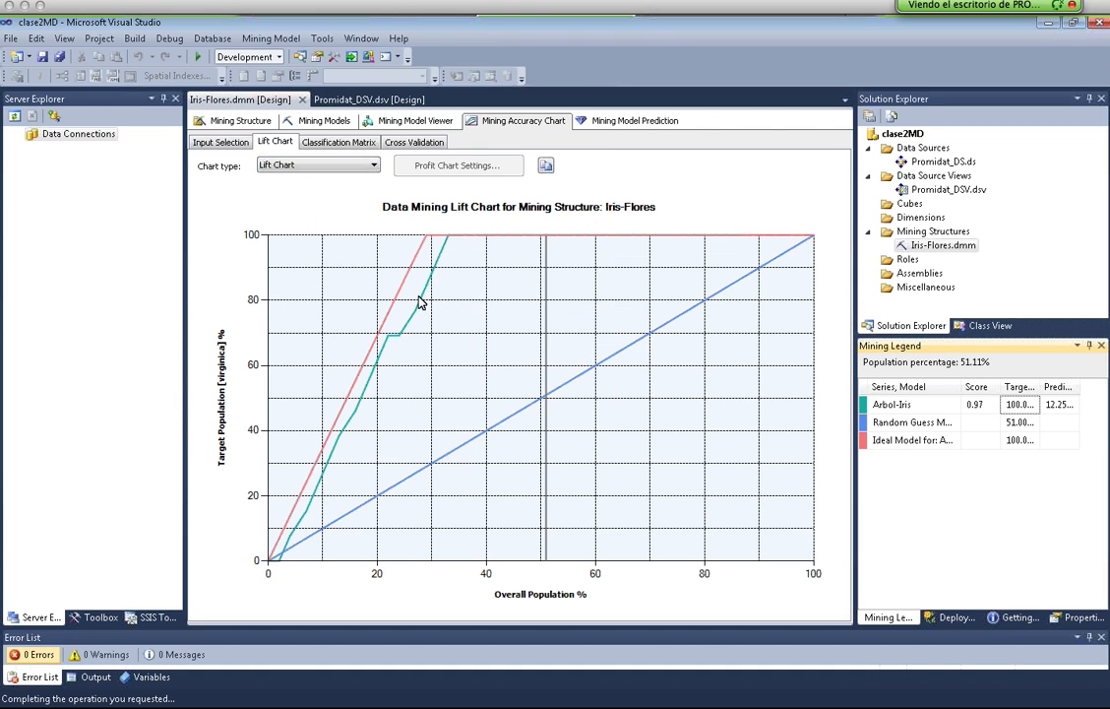
click(313, 142)
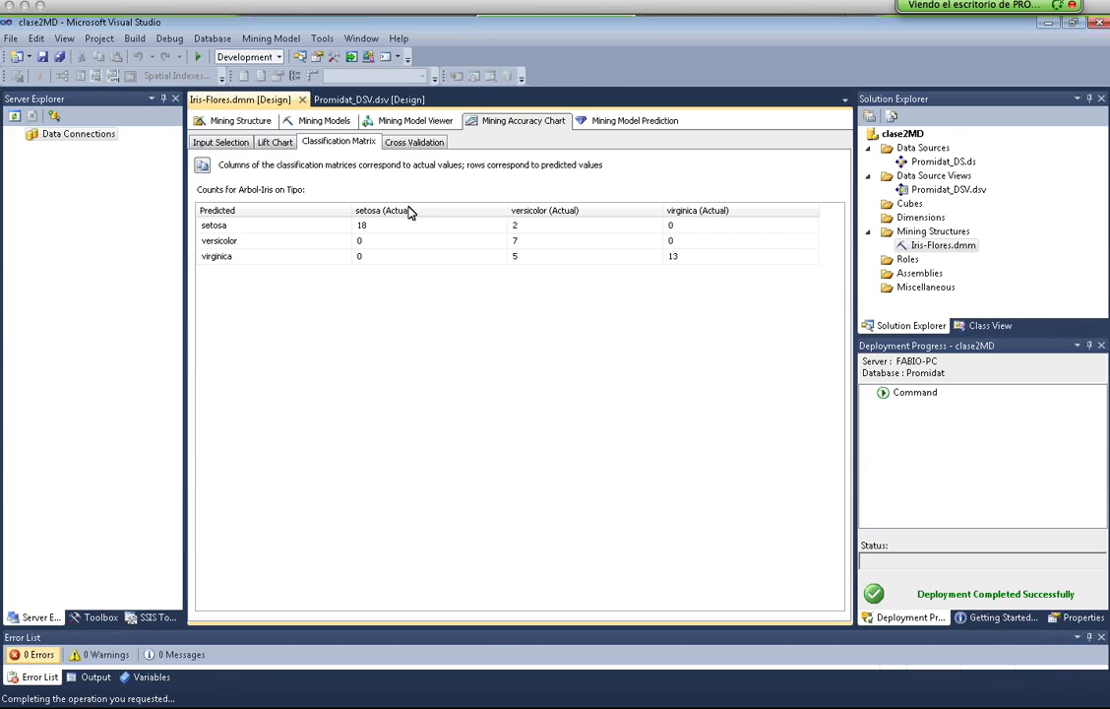
Examine the matrix's predicted classes and compare the setosa predictions with the actual setosa and versicolor cases
click(202, 228)
click(201, 239)
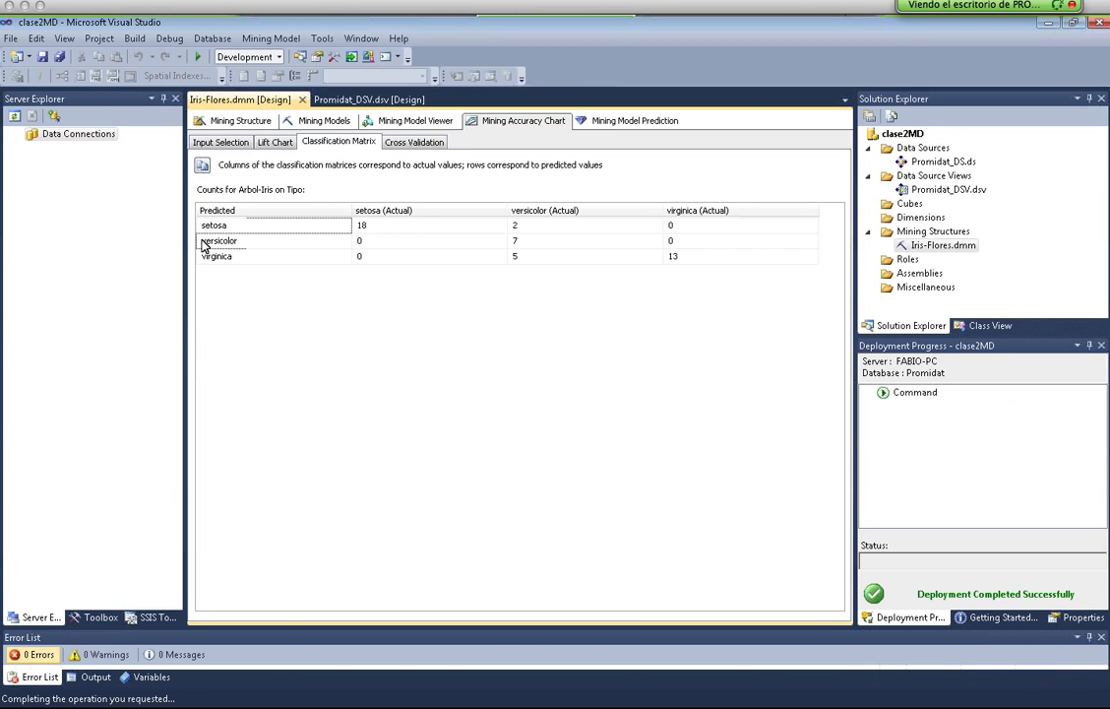
click(215, 260)
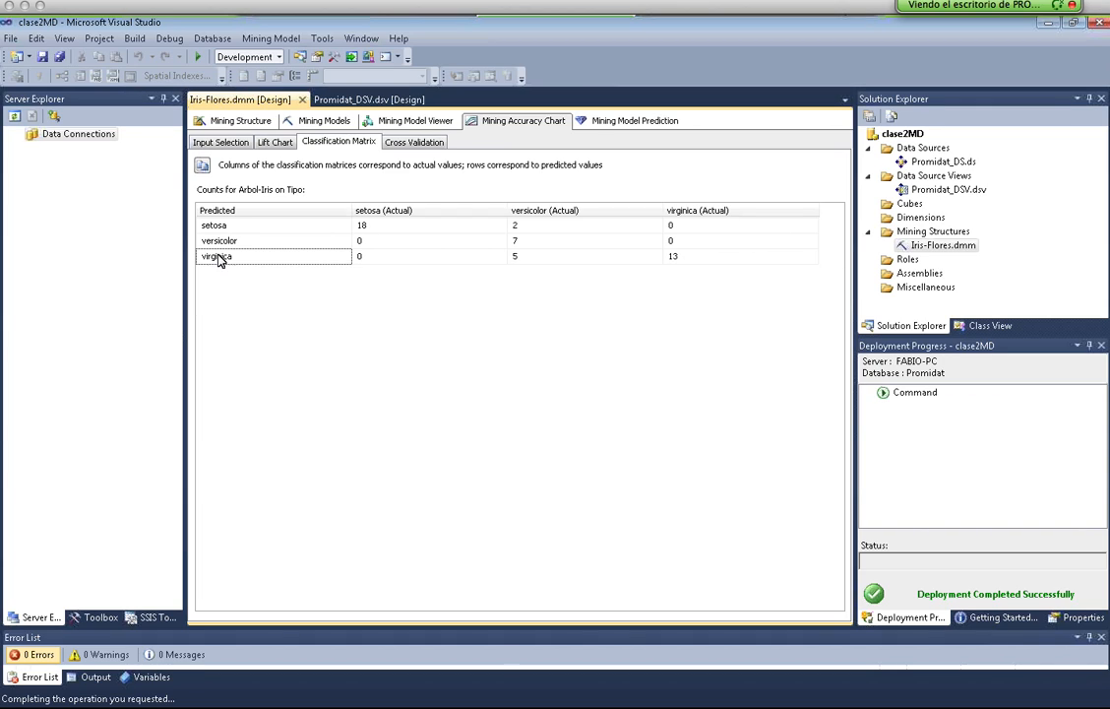
click(225, 228)
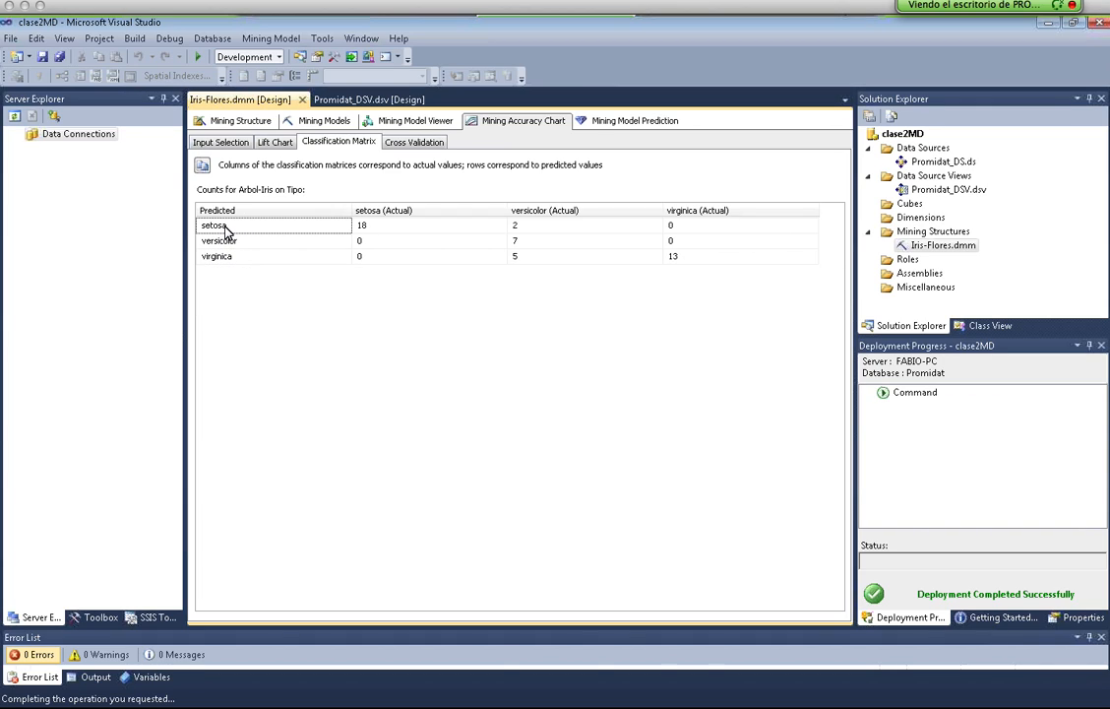
click(390, 226)
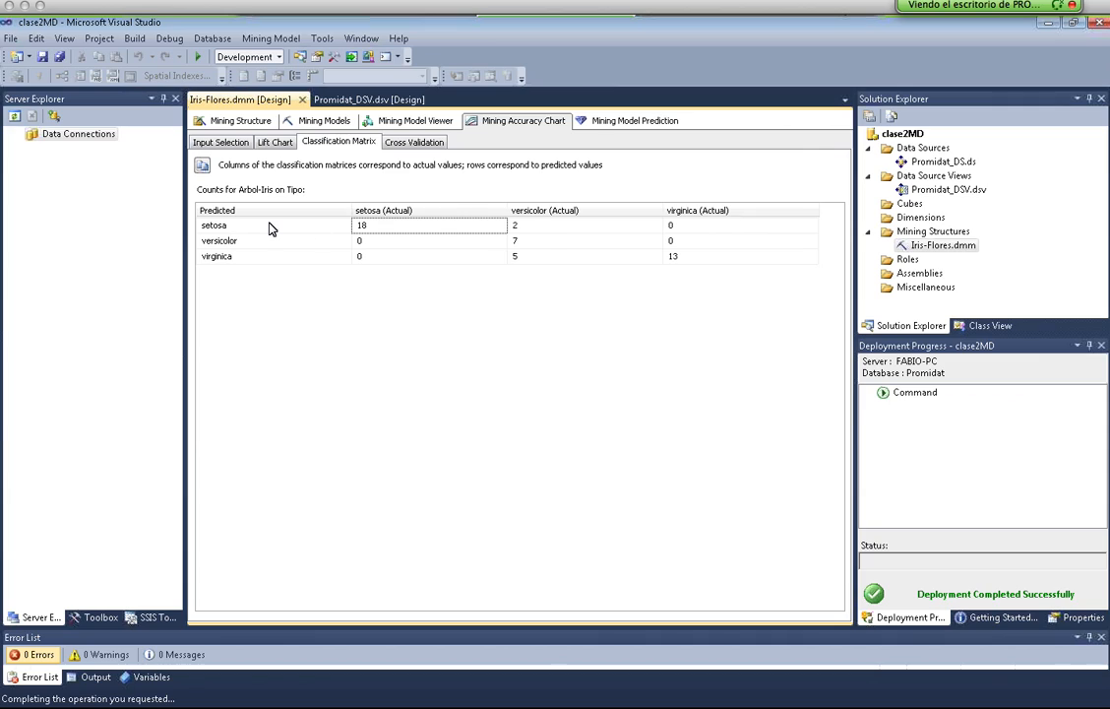
click(522, 225)
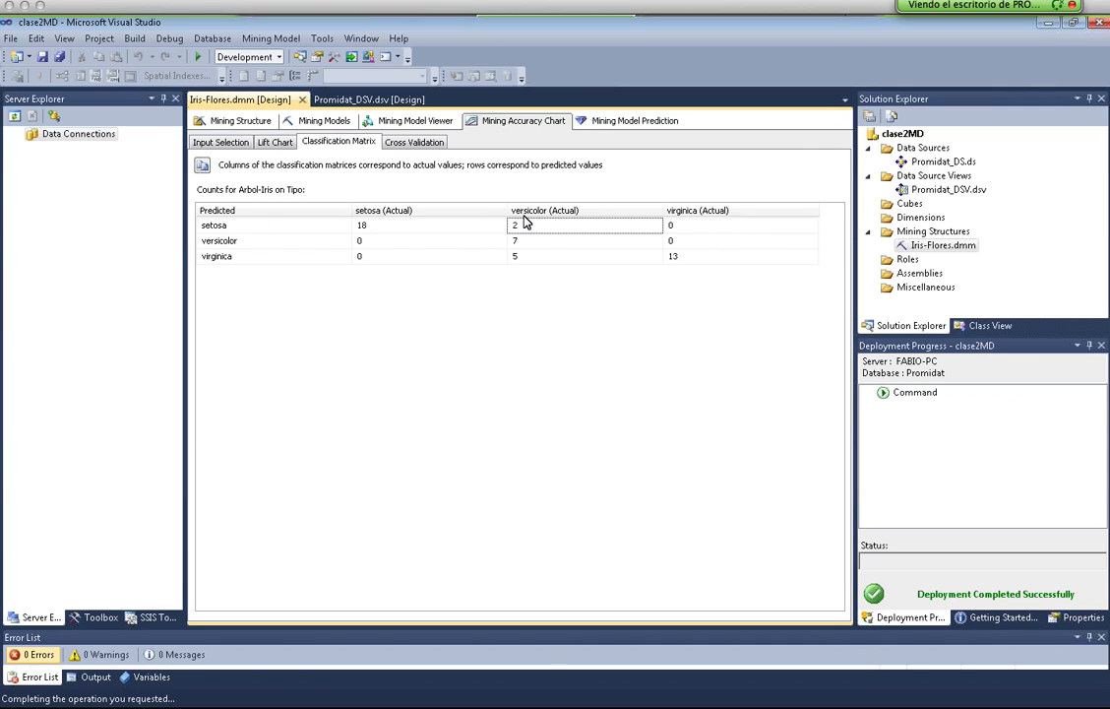
click(228, 227)
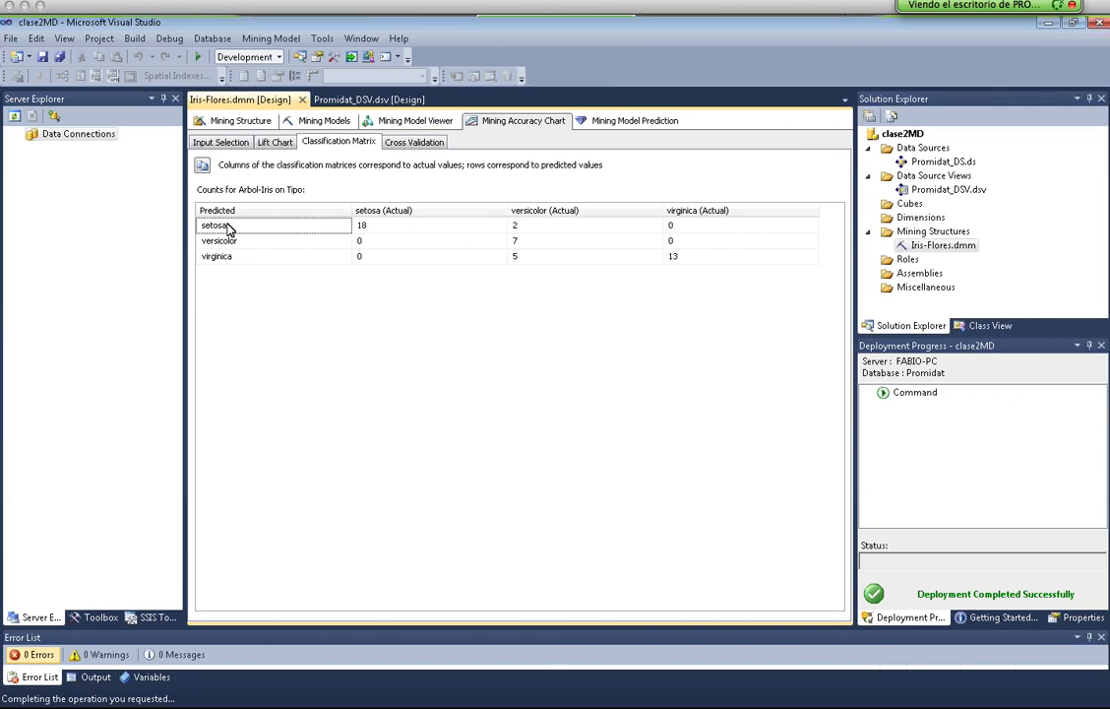
Compare the virginica predictions with the actual virginica and versicolor cases, and recheck the correctly classified setosa cases
click(264, 258)
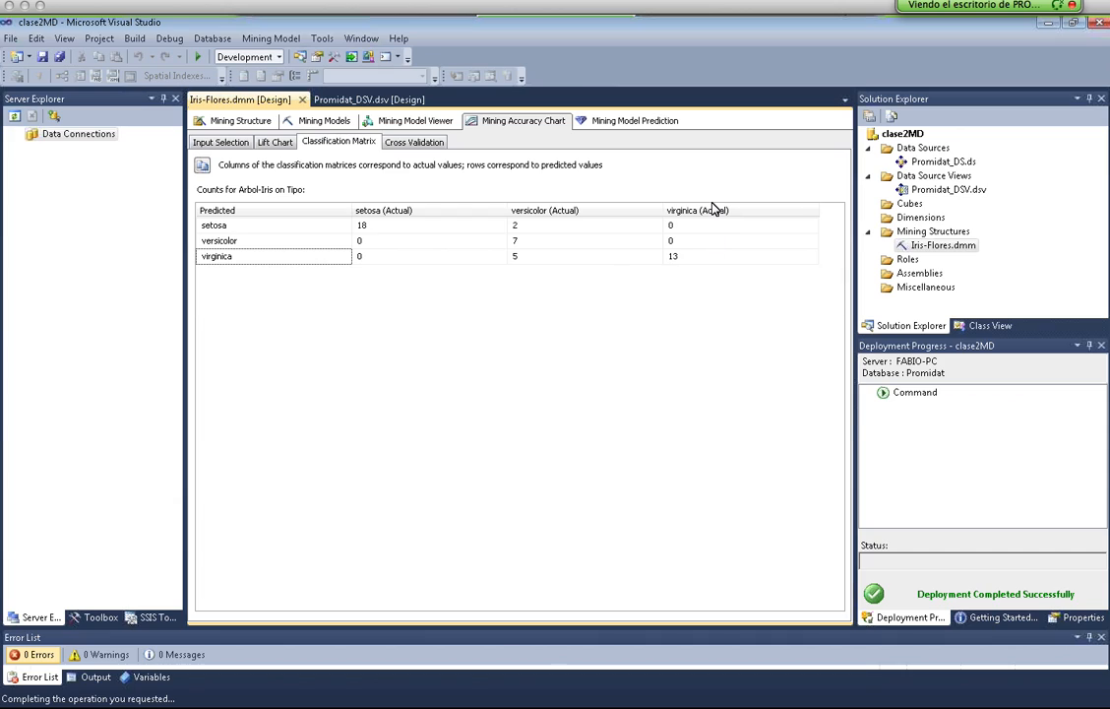
click(704, 256)
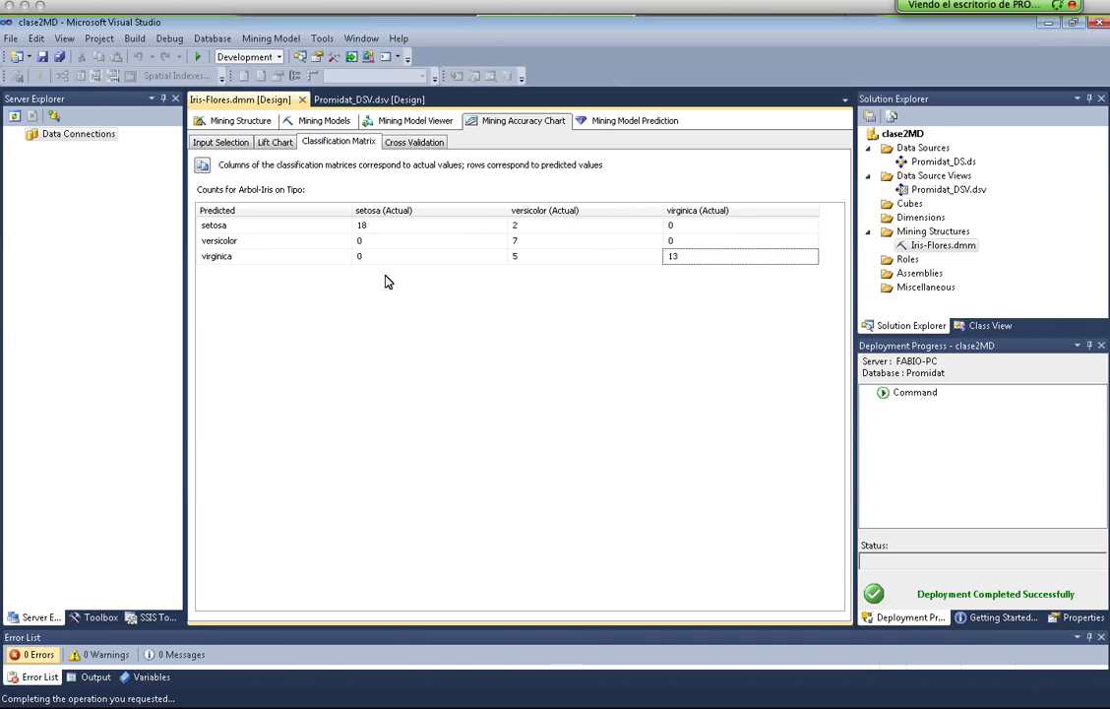
click(658, 259)
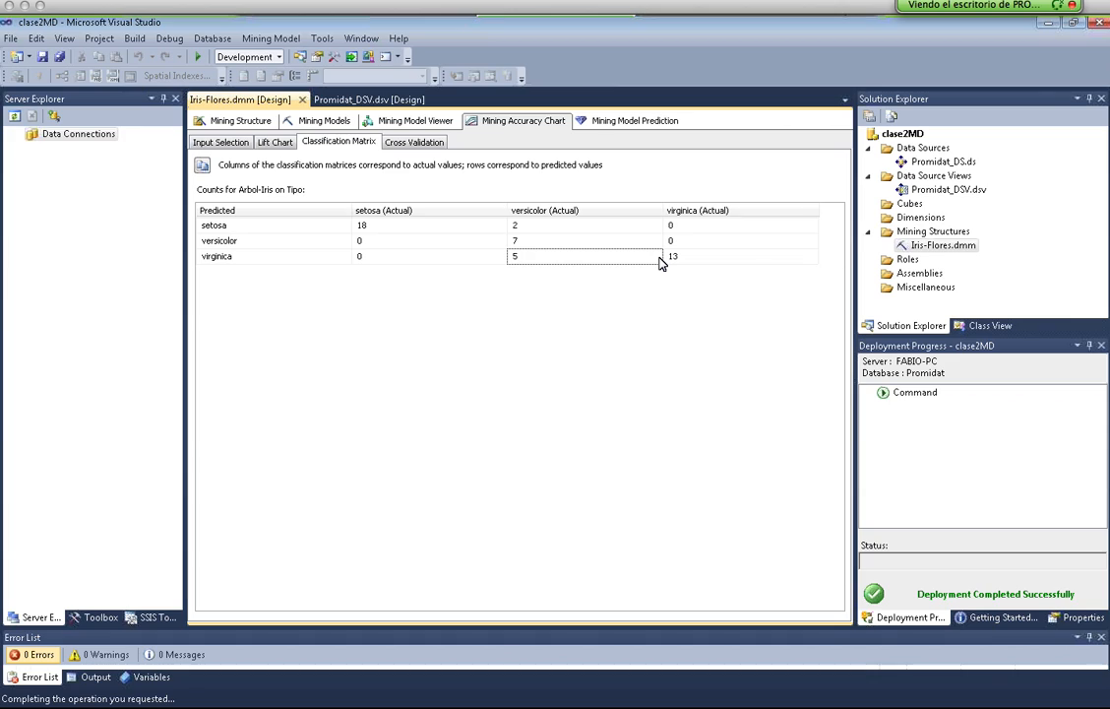
click(248, 257)
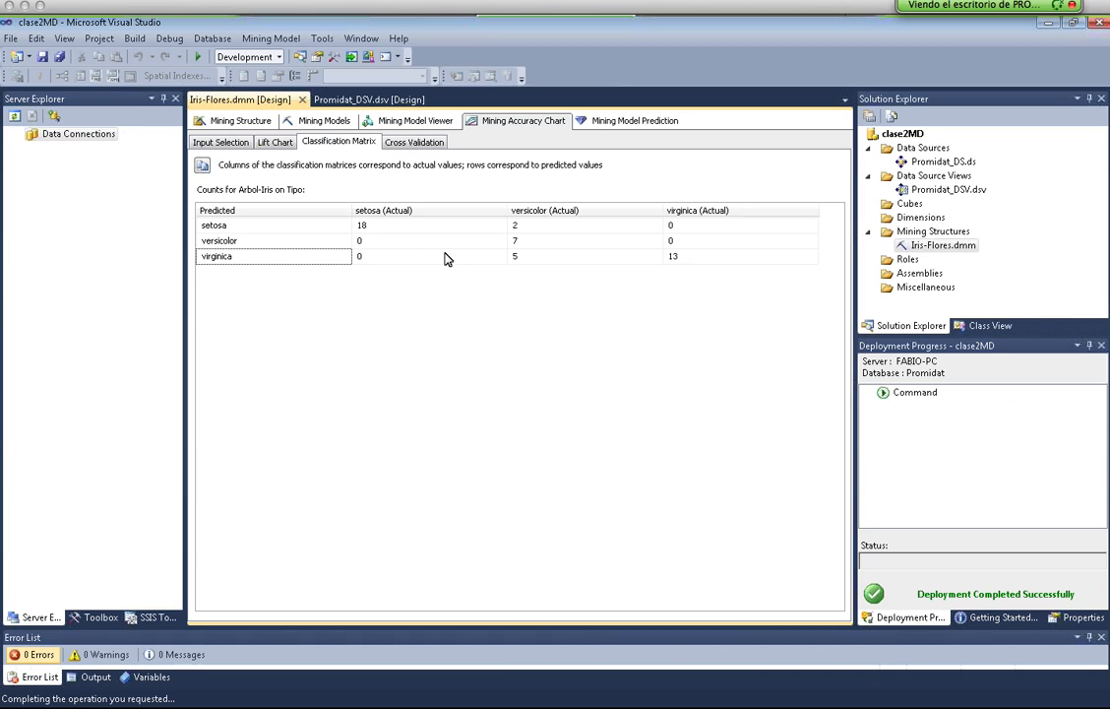
click(487, 225)
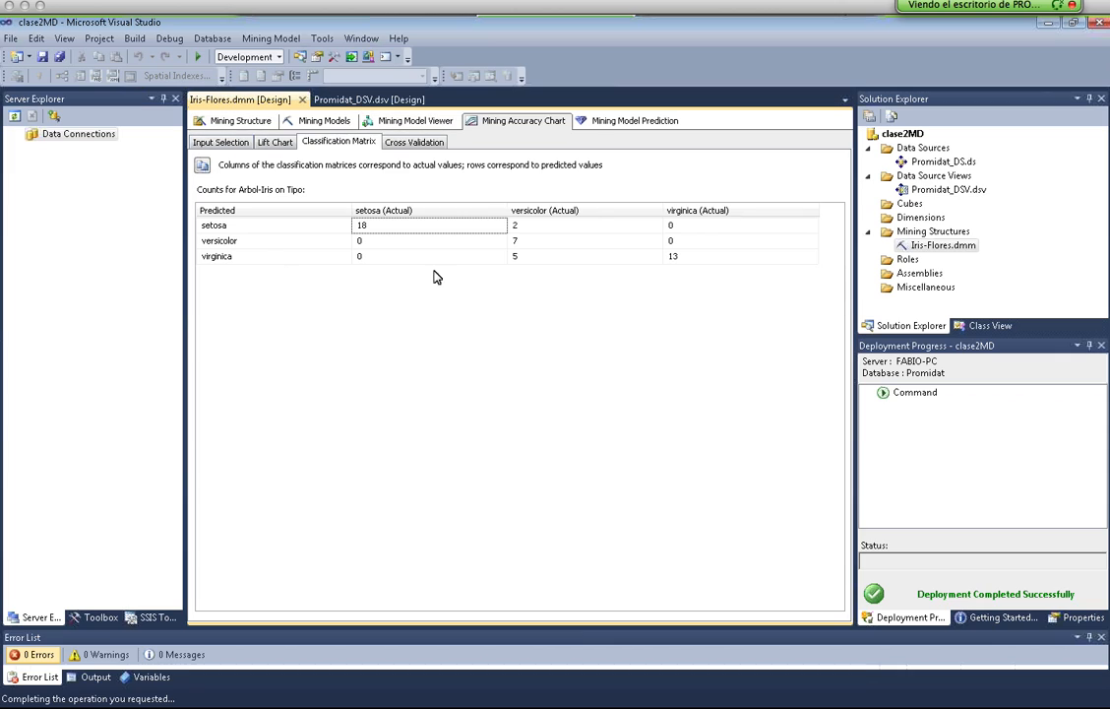
Open the mining model prediction designer for the Iris-Flores structure
click(623, 126)
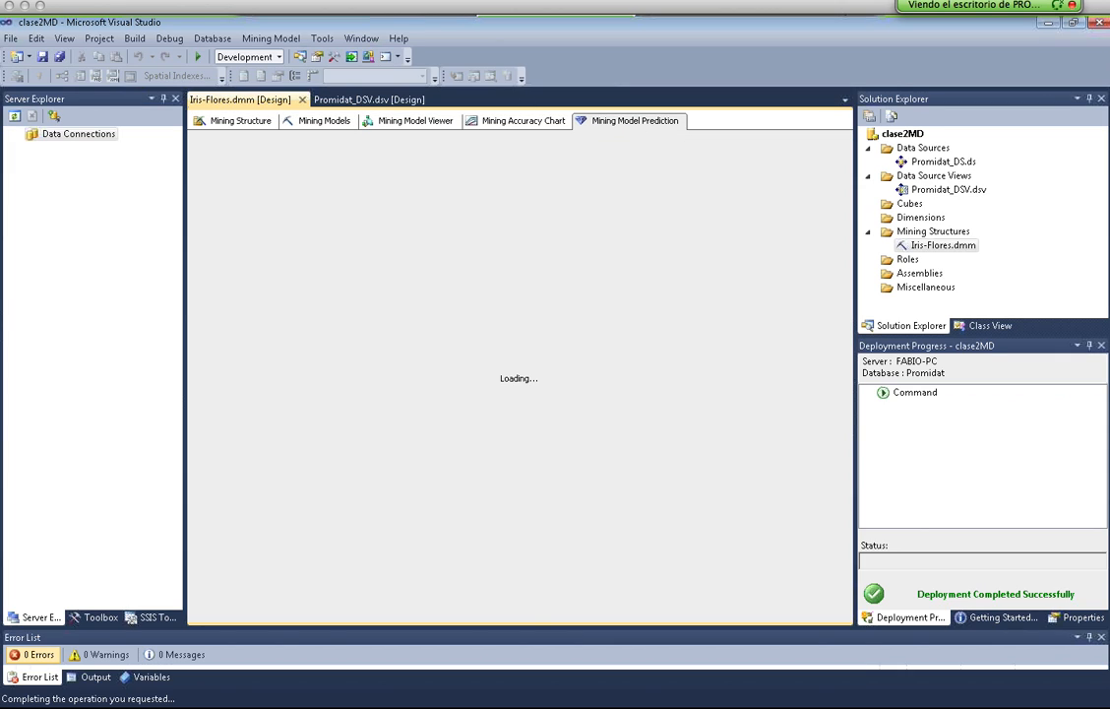